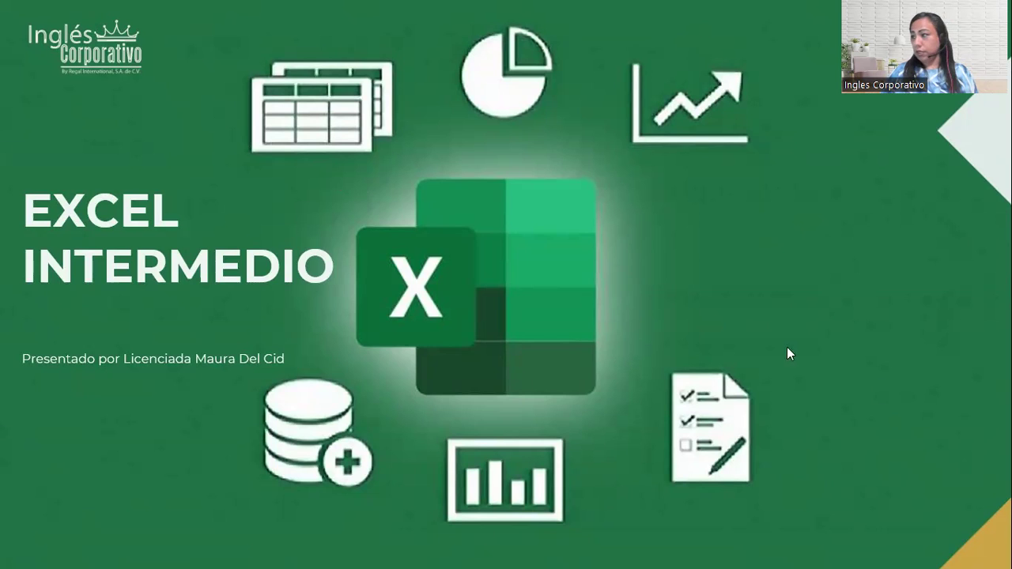
- Advance the slideshow from the EXCEL INTERMEDIO title through SESIÓN 12 to the AGENDA slide
{"action": "left_click", "coordinate": [956, 408]}
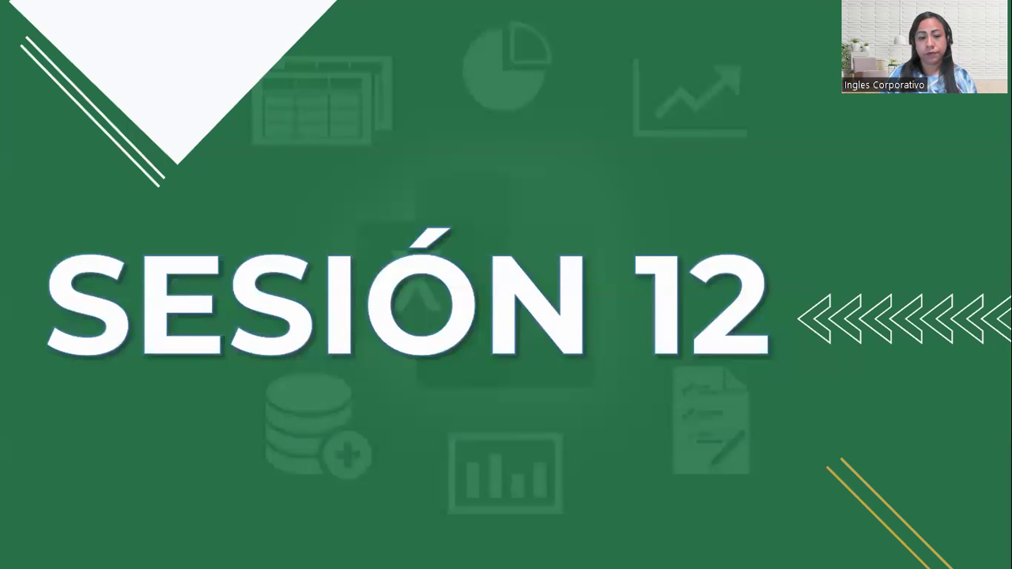
{"action": "left_click", "coordinate": [887, 250]}
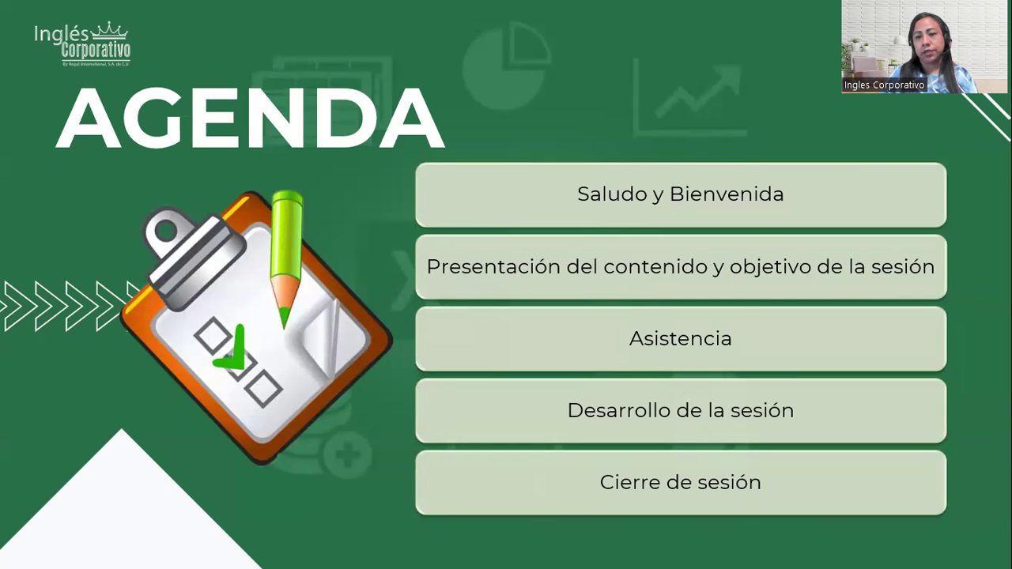
- Advance the slideshow past CONTENIDO to the OBJETIVO slide
{"action": "key", "text": "Right"}
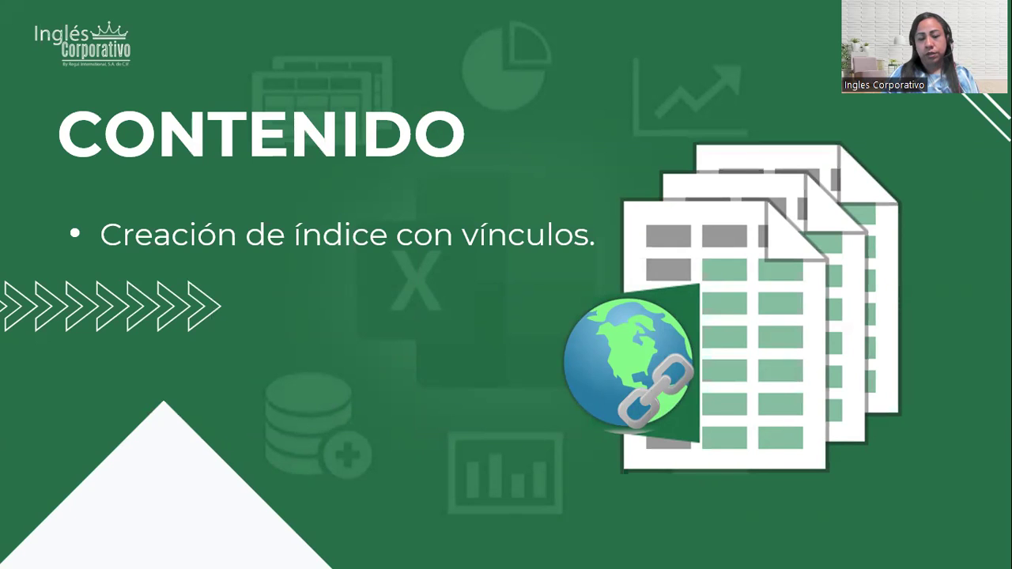
{"action": "key", "text": "Right"}
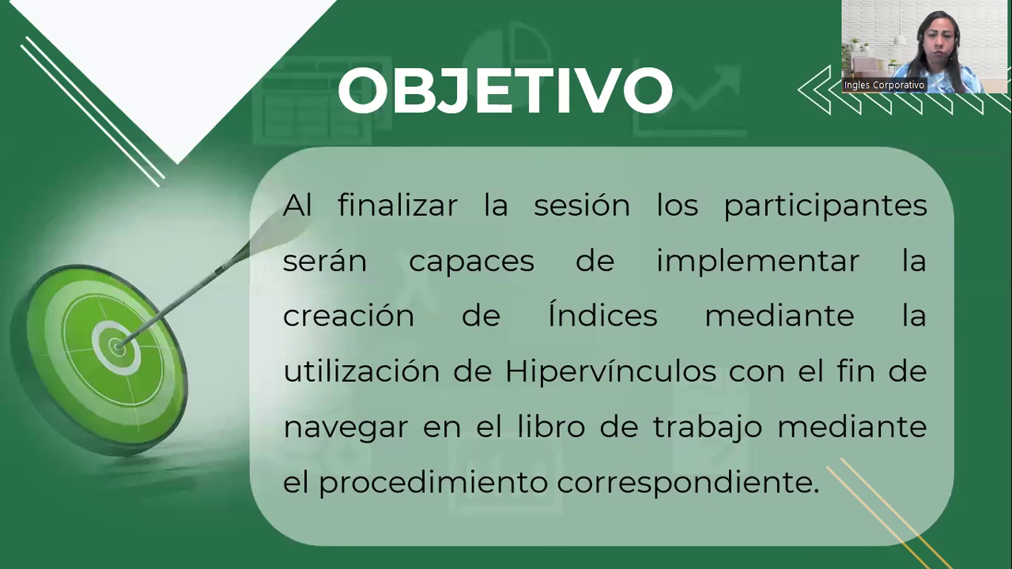
- Advance the slideshow toward the ¿CÓMO CREAR EL HIPERVÍNCULO? slide
{"action": "key", "text": "Right"}
{"action": "key", "text": "Right"}
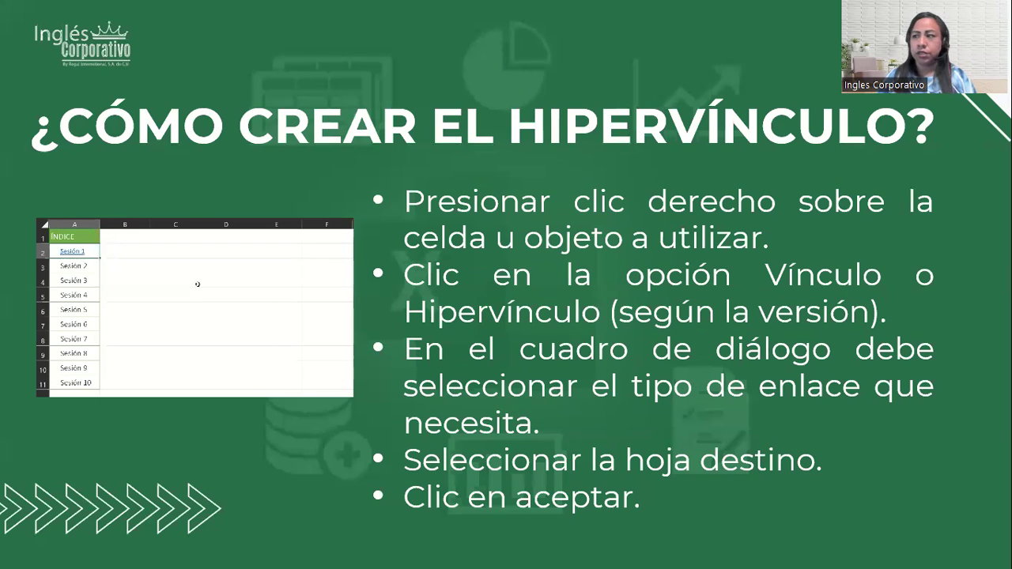
- Advance the slideshow to the DESARROLLO slide
{"action": "key", "text": "Right"}
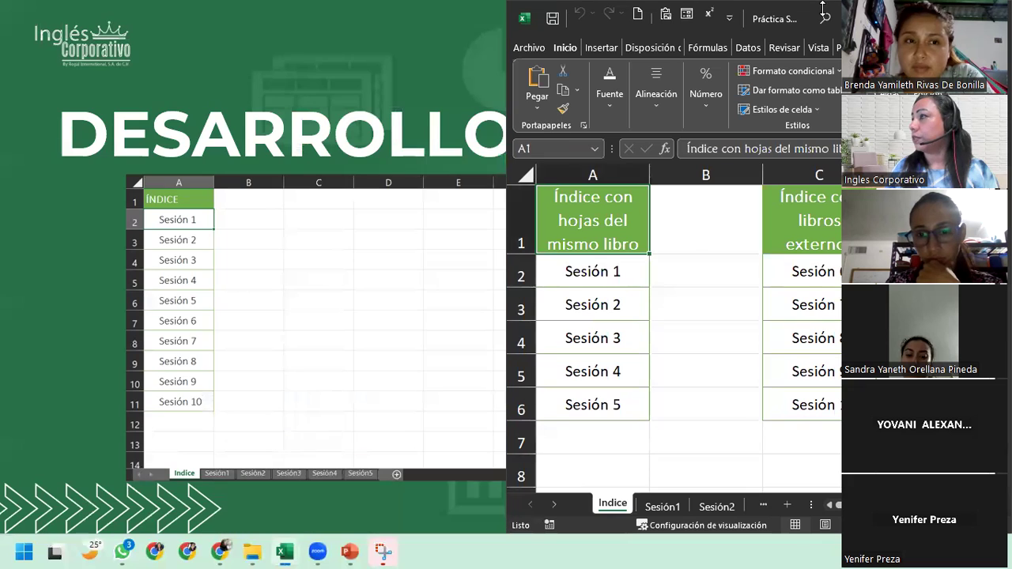
- Maximize the Excel workbook and look through the Sesión1 to Sesión5 sheets
{"action": "double_click", "coordinate": [822, 10]}
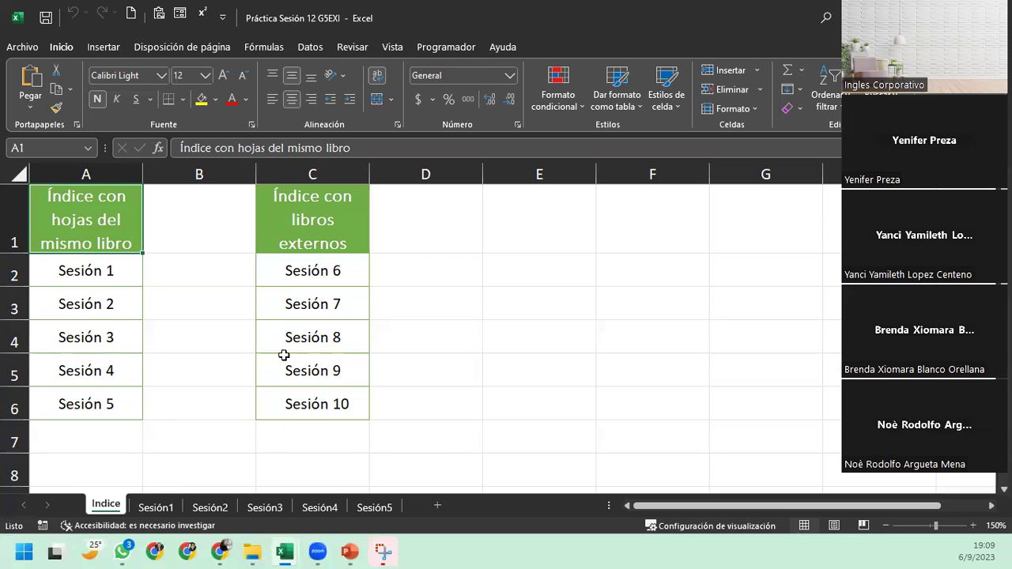
{"action": "left_click", "coordinate": [155, 513]}
{"action": "left_click", "coordinate": [210, 510]}
{"action": "left_click", "coordinate": [264, 509]}
{"action": "left_click", "coordinate": [338, 511]}
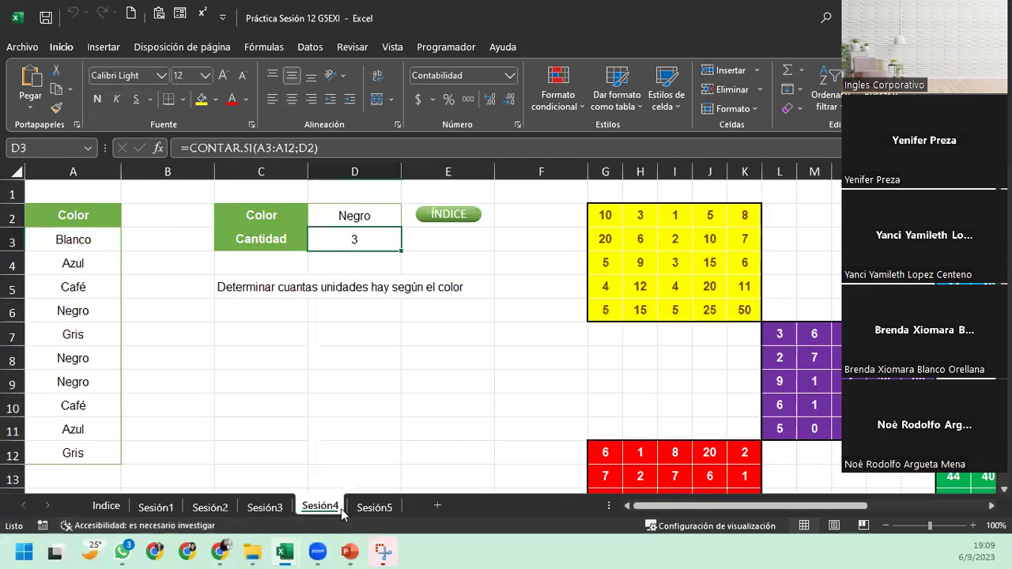
{"action": "left_click", "coordinate": [373, 507]}
- Step back through the session sheets to Indice and select the Sesión 1 cell A2
{"action": "left_click", "coordinate": [324, 507]}
{"action": "left_click", "coordinate": [265, 508]}
{"action": "left_click", "coordinate": [209, 508]}
{"action": "left_click", "coordinate": [156, 508]}
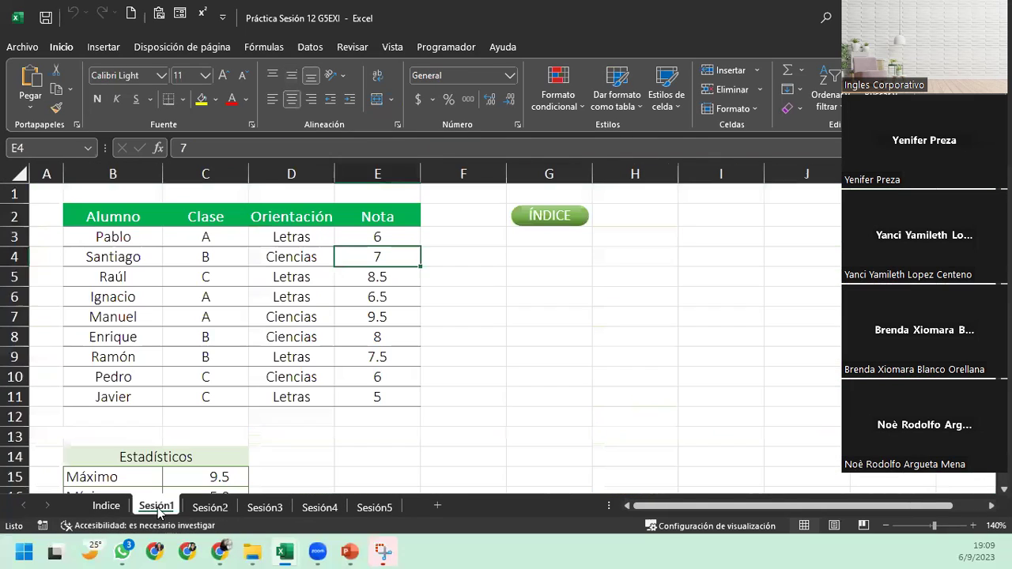
{"action": "left_click", "coordinate": [105, 509]}
{"action": "left_click", "coordinate": [124, 271]}
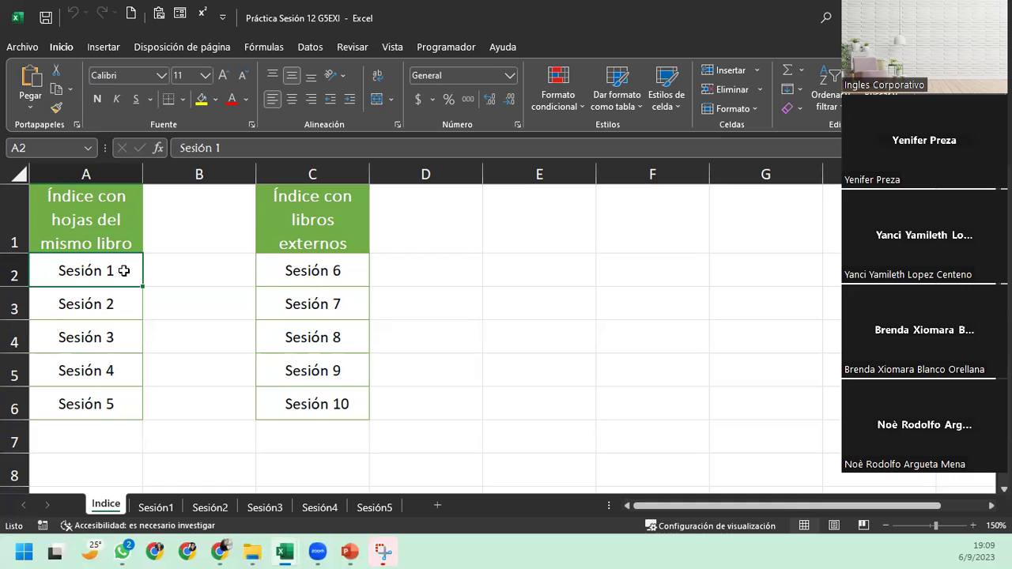
- Bring up the shortcut menu on the Sesión 1 cell A2 to add a hyperlink
{"action": "right_click", "coordinate": [124, 270]}
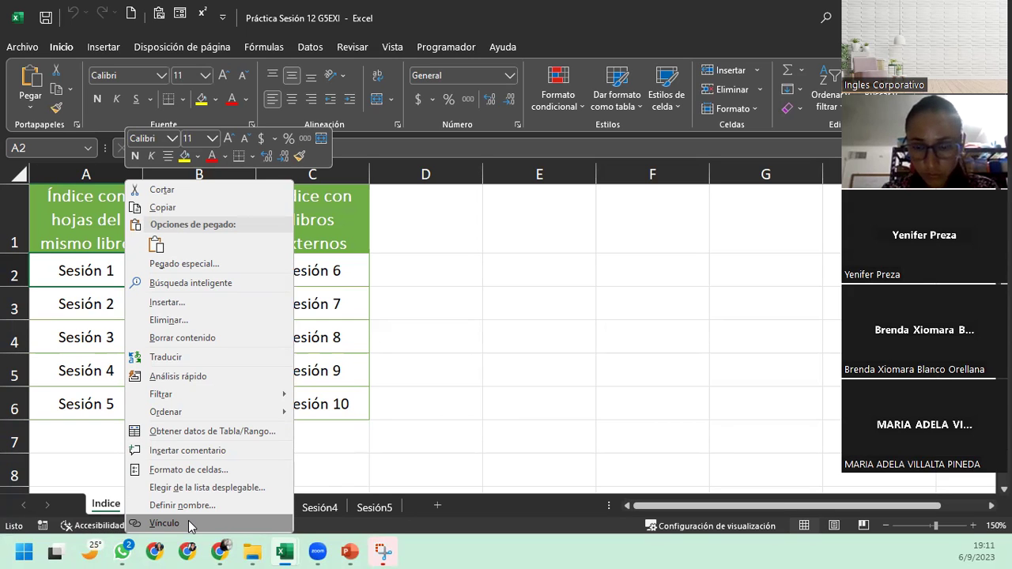
- Open the Insertar hipervínculo dialog for Sesión 1 and target Lugar de este documento
{"action": "left_click", "coordinate": [190, 523]}
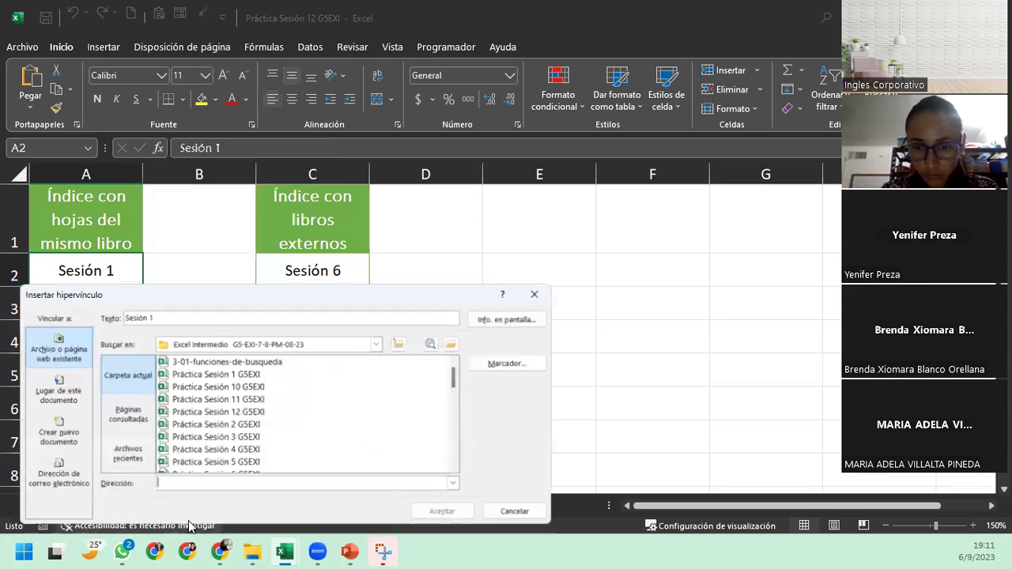
{"action": "left_click_drag", "start_coordinate": [155, 293], "coordinate": [323, 267]}
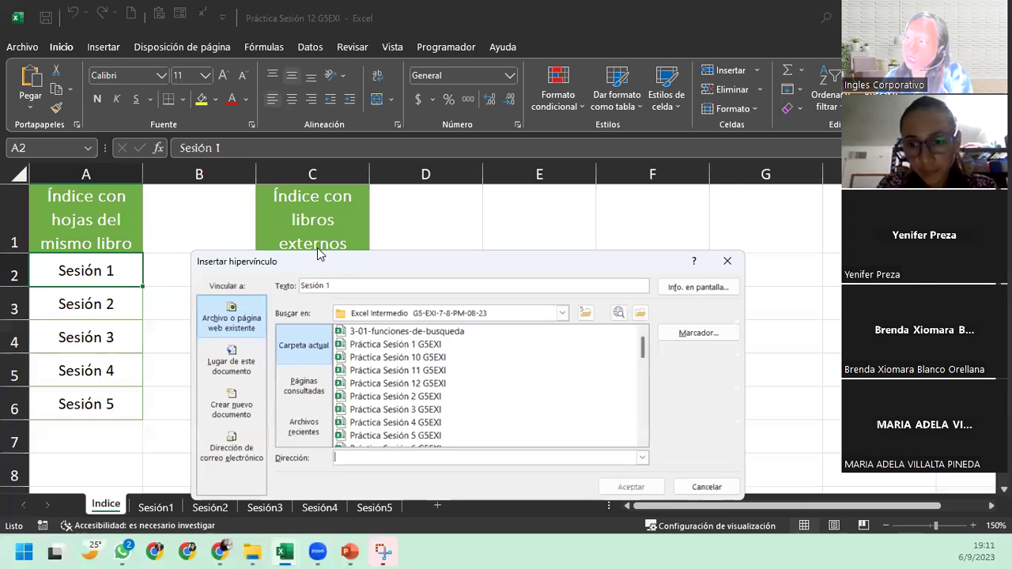
{"action": "left_click_drag", "start_coordinate": [321, 260], "coordinate": [312, 213]}
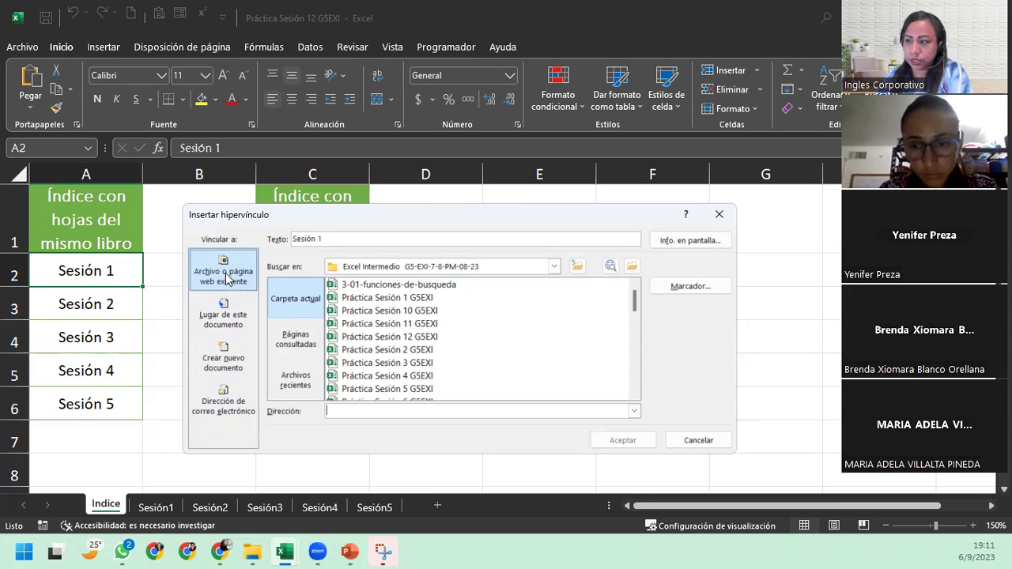
{"action": "left_click", "coordinate": [225, 320]}
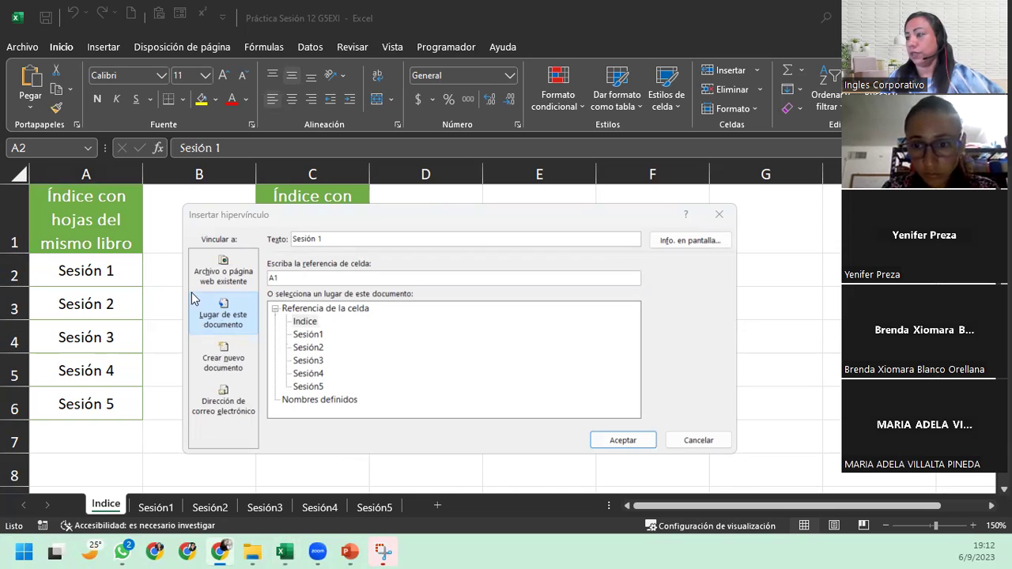
- Link Sesión 1 to cell A1 of the Sesión1 sheet and confirm
{"action": "left_click", "coordinate": [210, 314]}
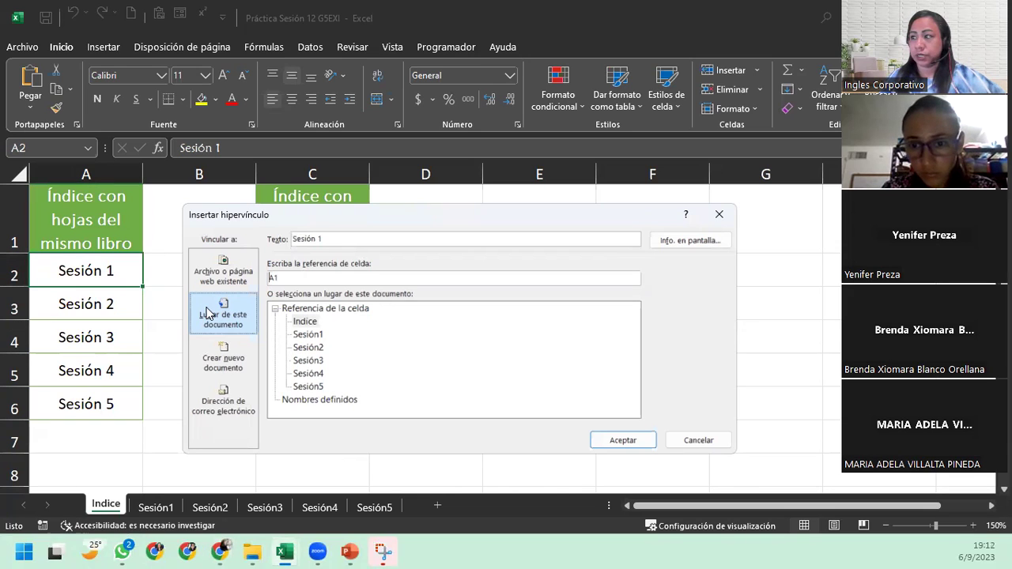
{"action": "left_click", "coordinate": [316, 336]}
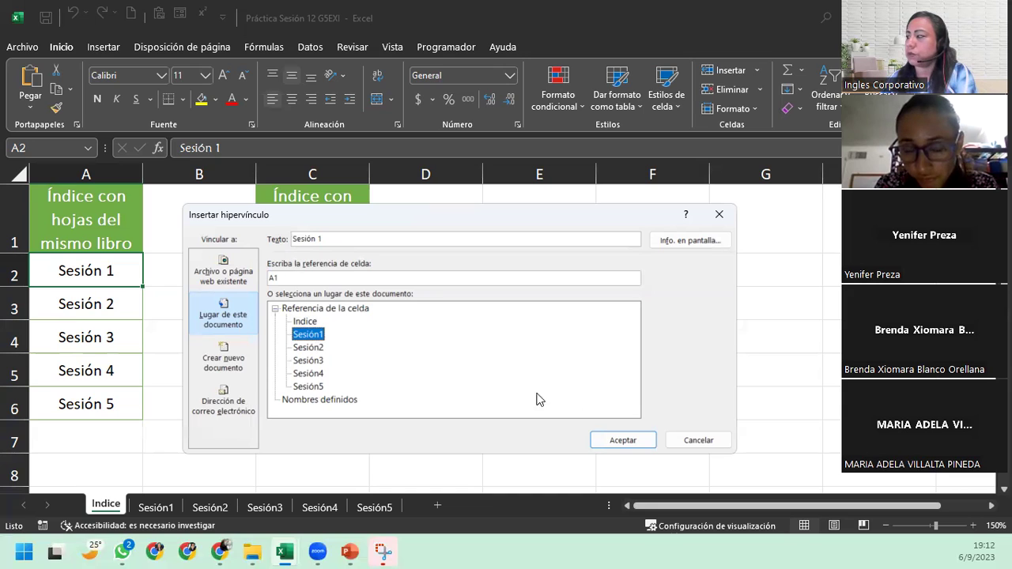
{"action": "left_click", "coordinate": [623, 440]}
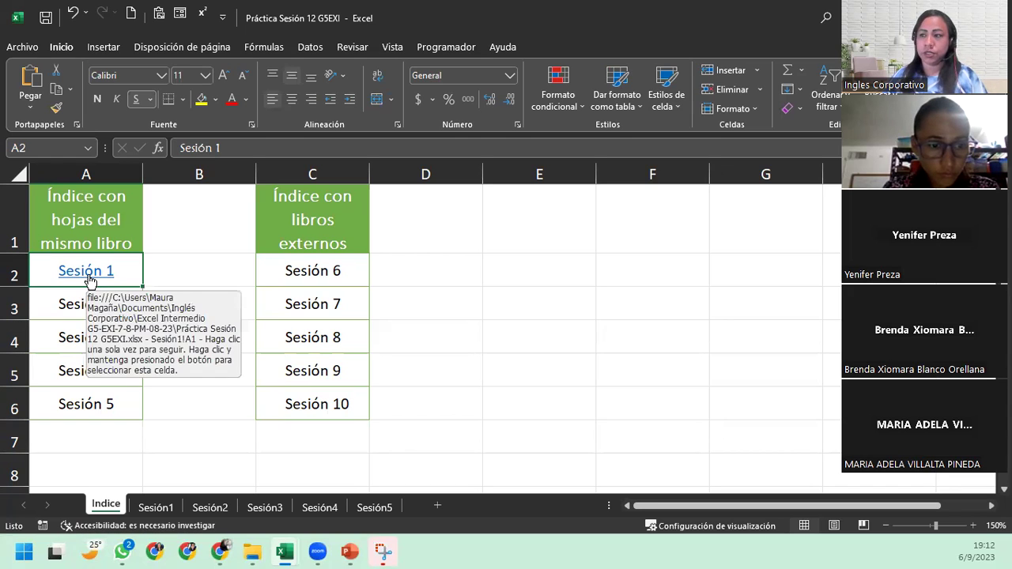
{"action": "mouse_move", "coordinate": [87, 272]}
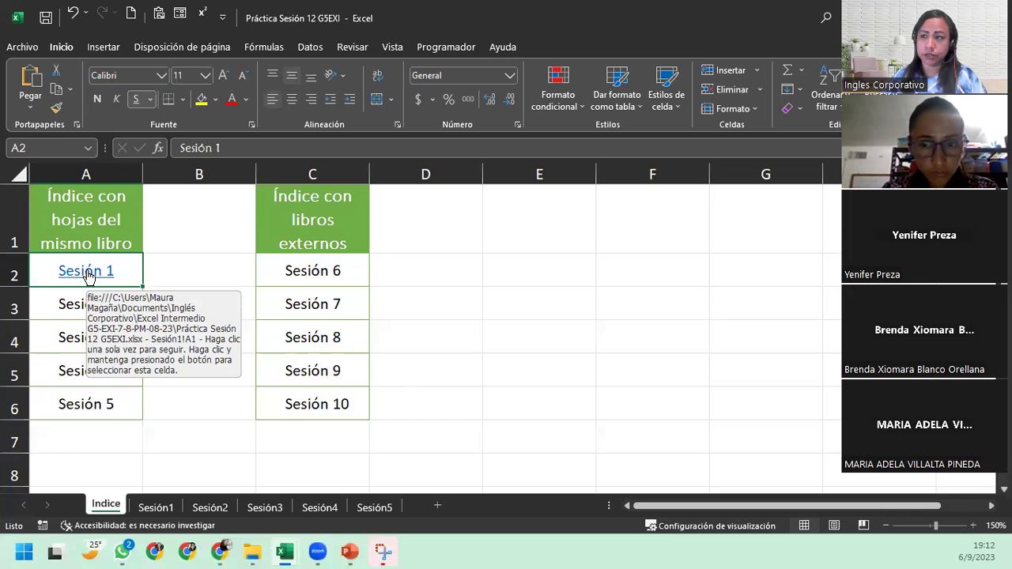
{"action": "left_click", "coordinate": [87, 273]}
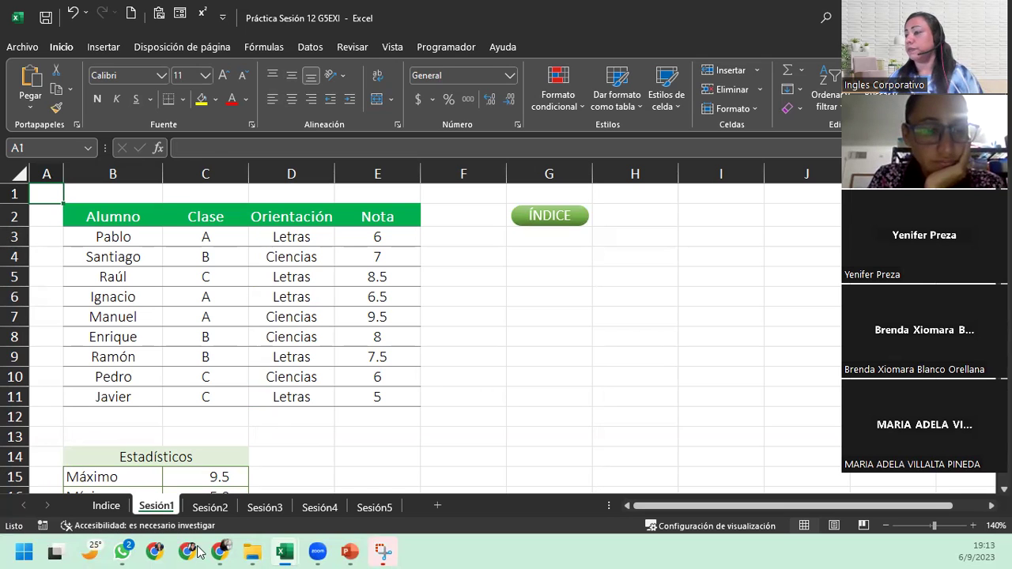
{"action": "left_click", "coordinate": [101, 507]}
{"action": "left_click", "coordinate": [209, 507]}
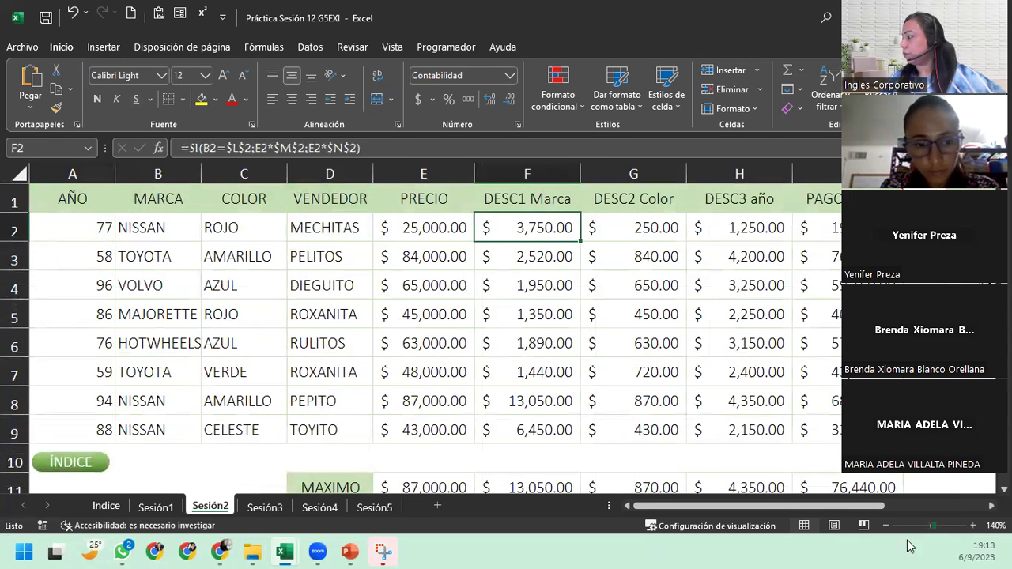
{"action": "left_click", "coordinate": [886, 526]}
{"action": "left_click", "coordinate": [886, 526]}
{"action": "left_click", "coordinate": [886, 525]}
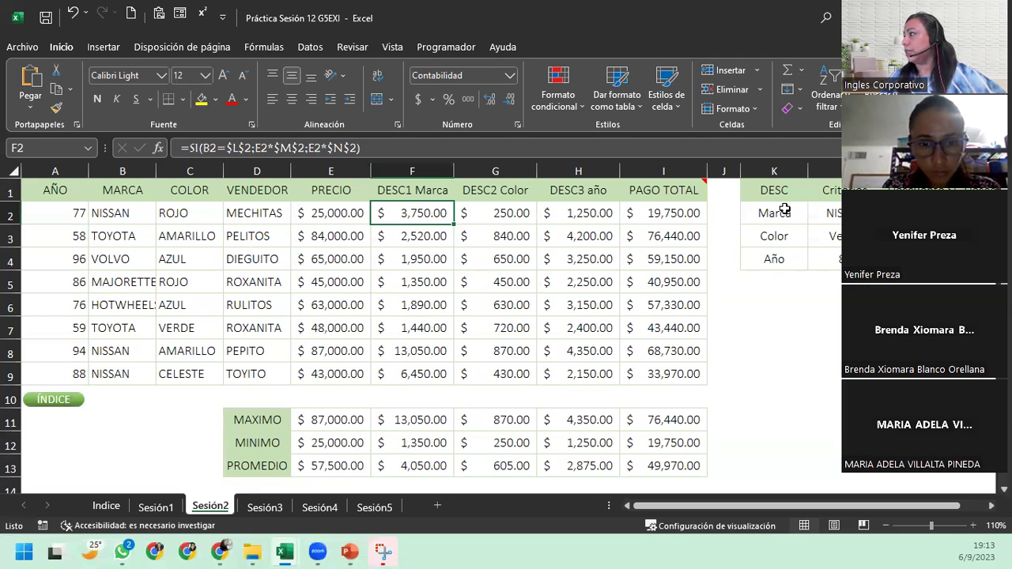
{"action": "left_click", "coordinate": [675, 215]}
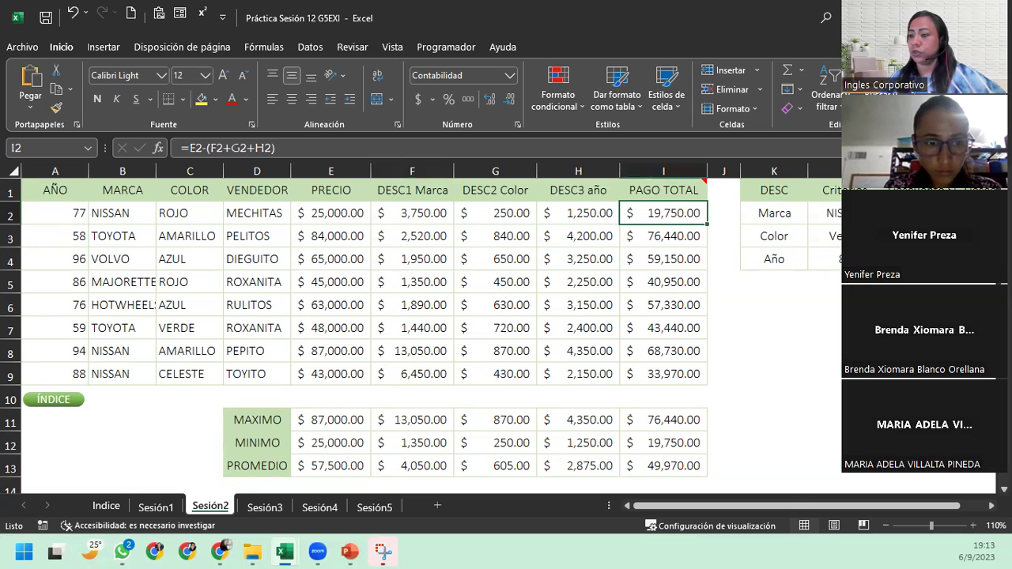
{"action": "left_click", "coordinate": [108, 506]}
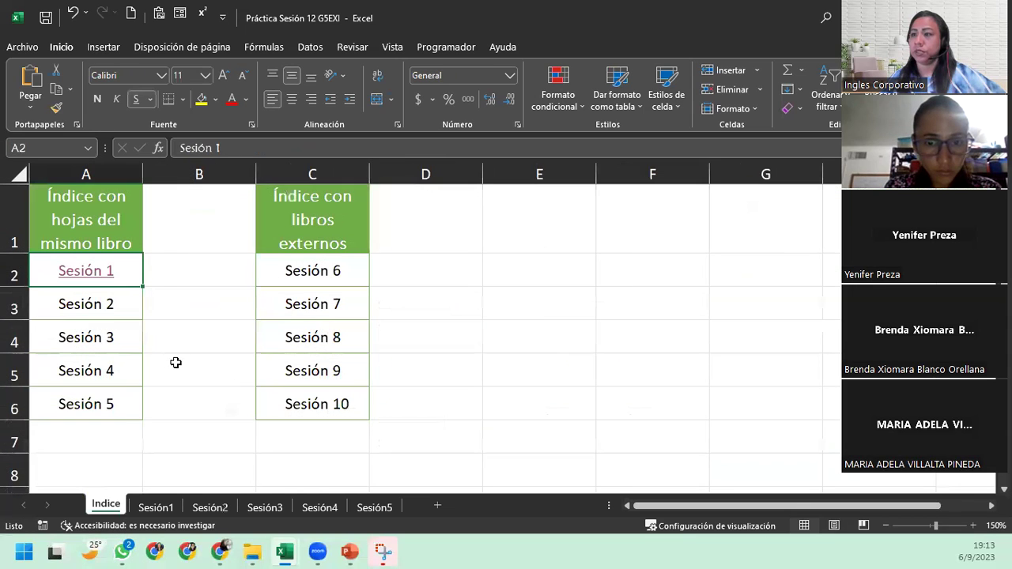
{"action": "left_click", "coordinate": [122, 304]}
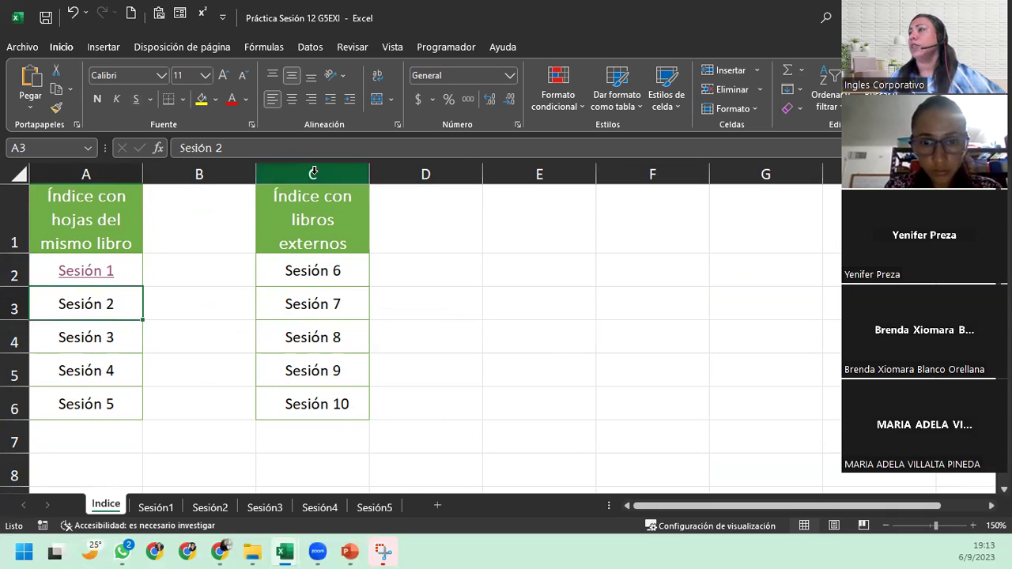
{"action": "left_click", "coordinate": [314, 46]}
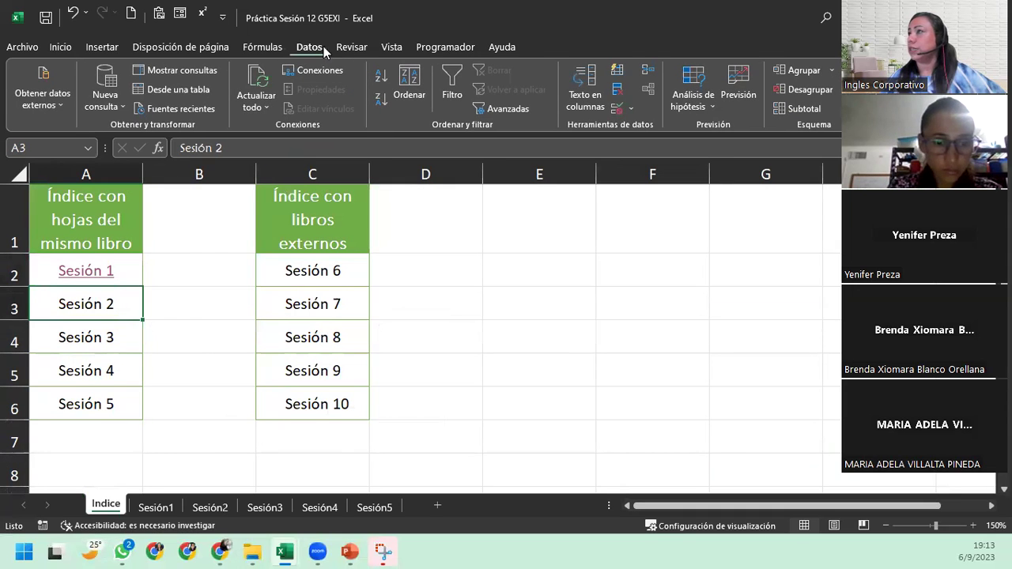
{"action": "left_click", "coordinate": [348, 47]}
{"action": "left_click", "coordinate": [308, 47]}
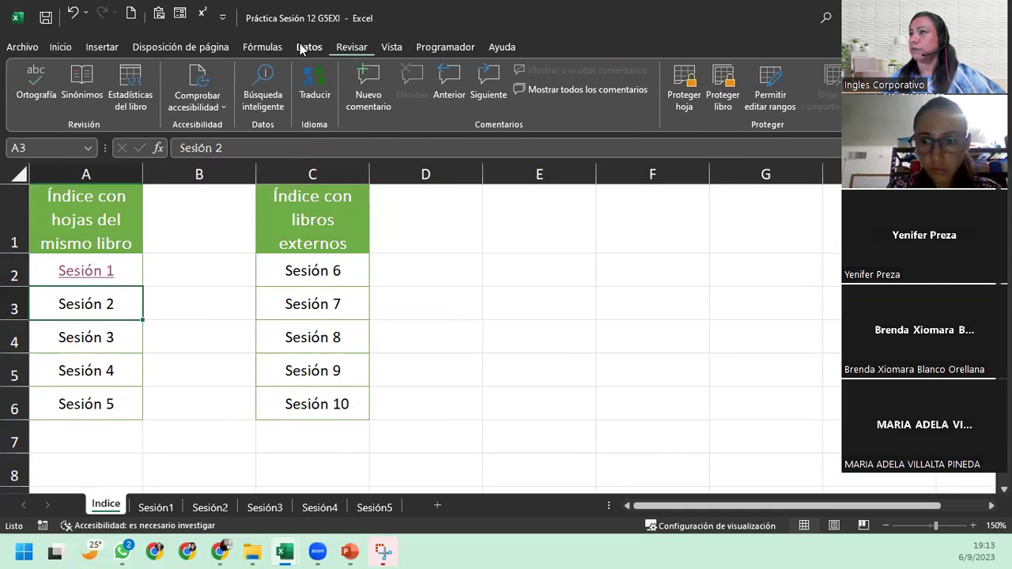
{"action": "left_click", "coordinate": [96, 46]}
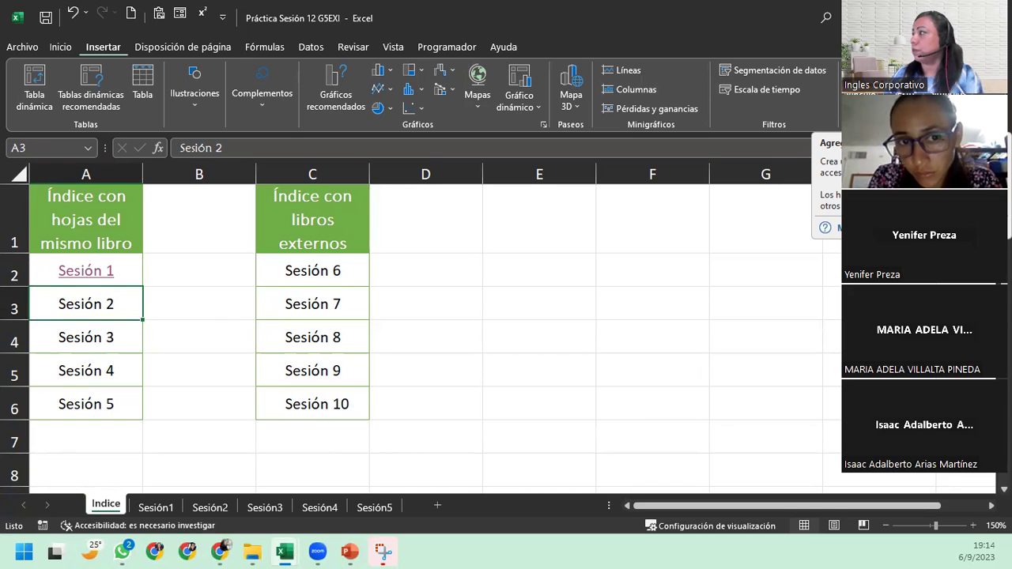
- Point the Sesión 2 hyperlink at the Sesión2 sheet, editing the cell reference to I2
{"action": "left_click", "coordinate": [862, 87]}
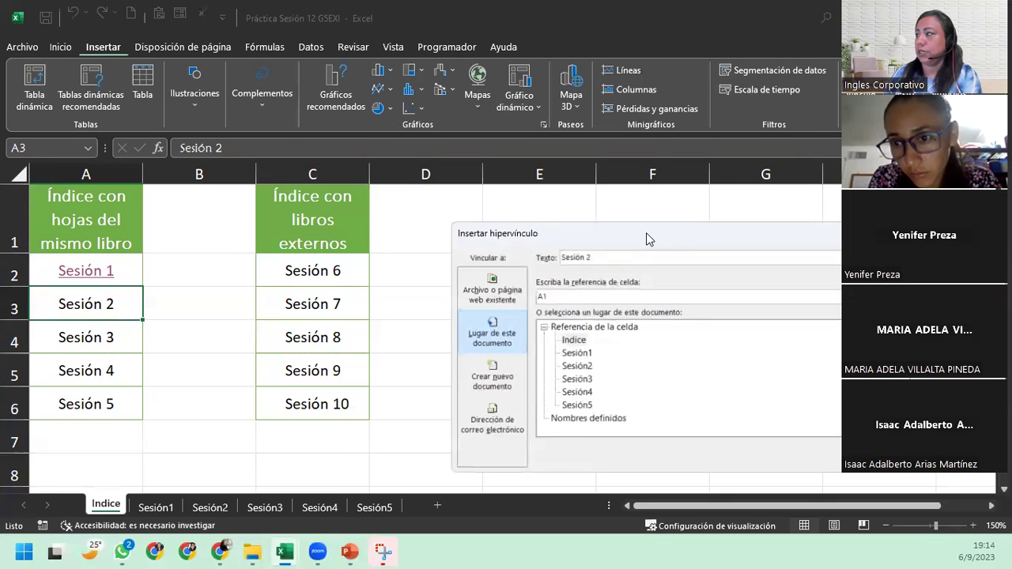
{"action": "left_click_drag", "start_coordinate": [640, 238], "coordinate": [355, 239]}
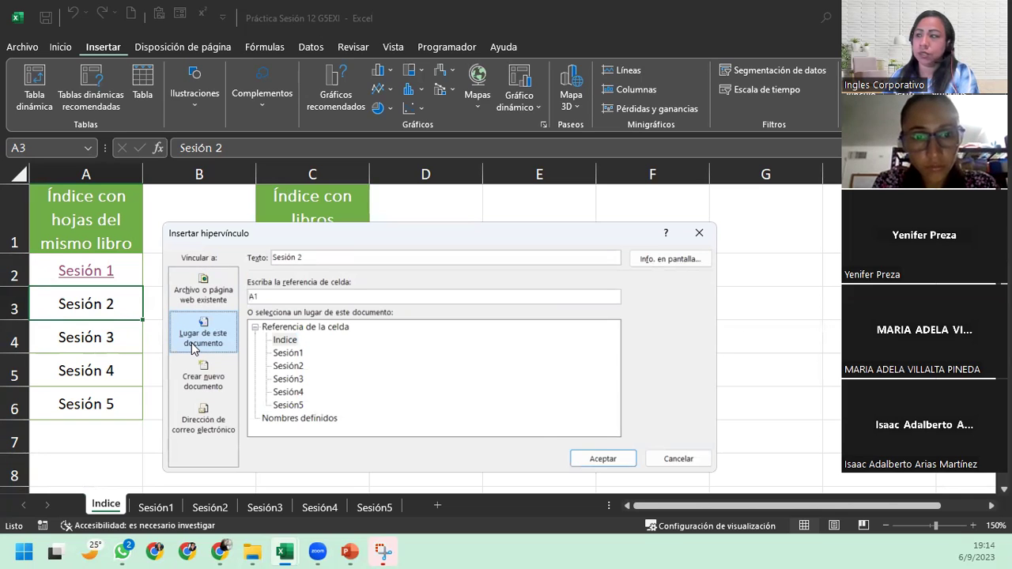
{"action": "left_click", "coordinate": [290, 366]}
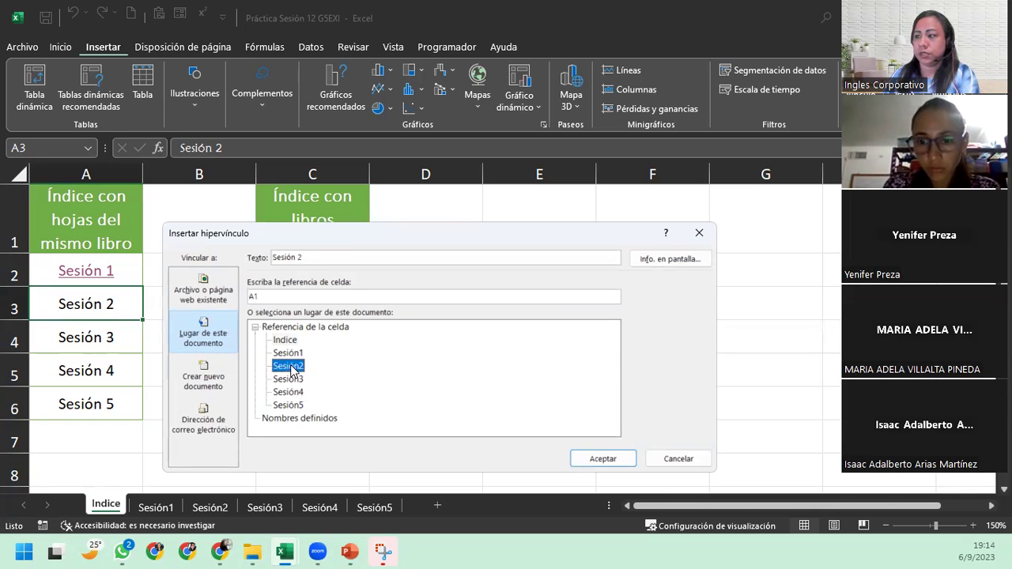
{"action": "double_click", "coordinate": [273, 297]}
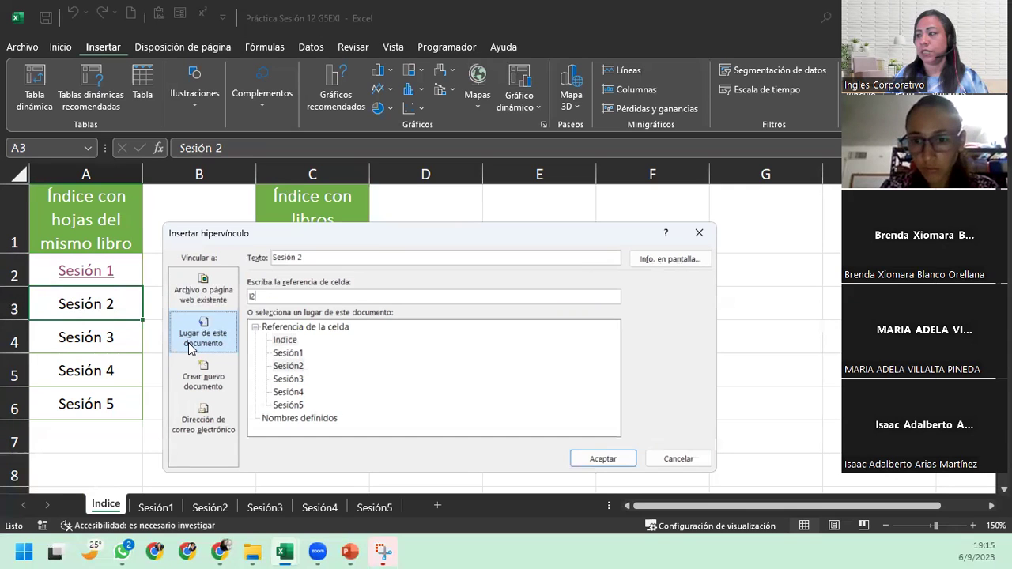
{"action": "left_click", "coordinate": [285, 368]}
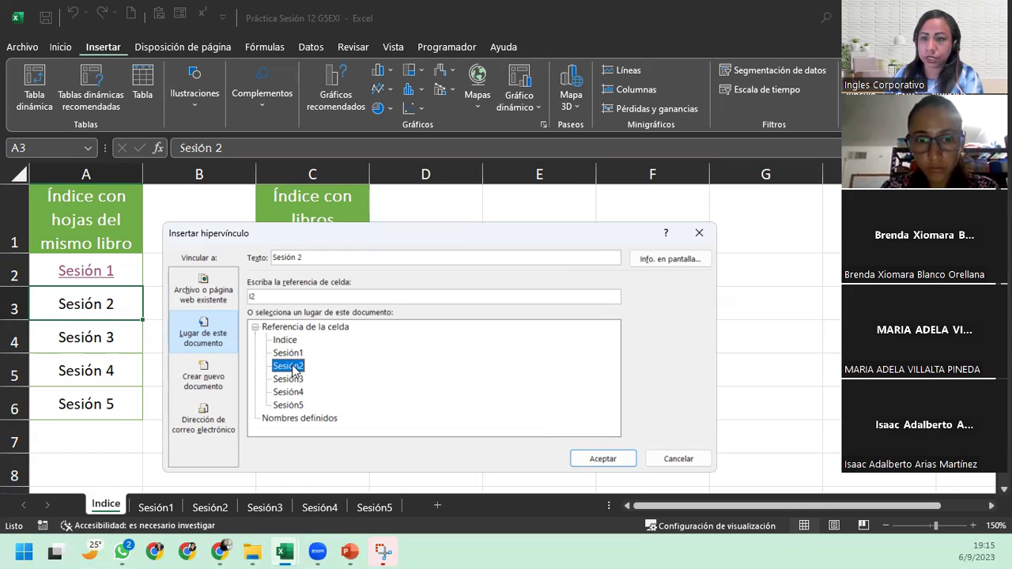
{"action": "left_click", "coordinate": [262, 294]}
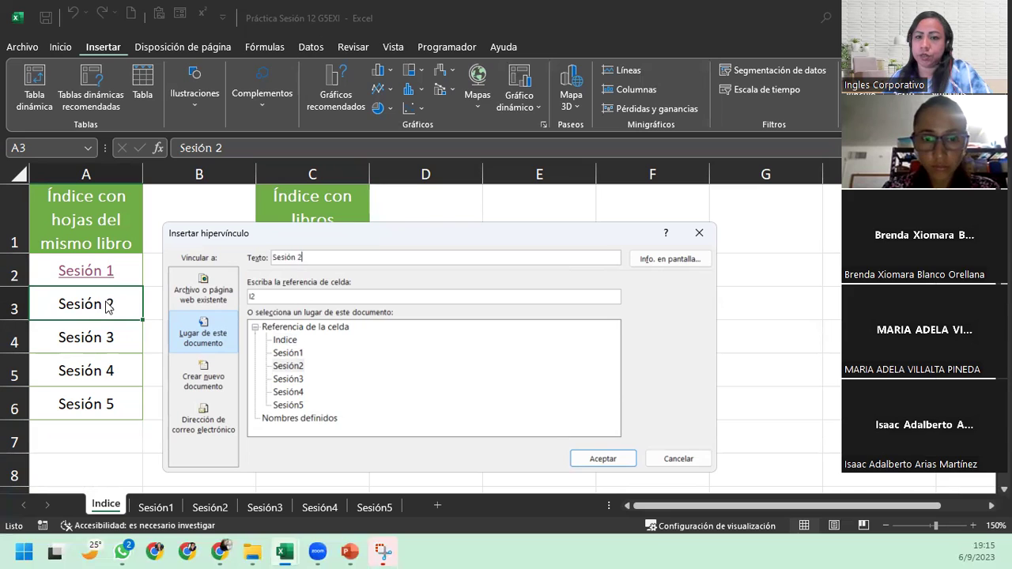
- Confirm and test the Sesión 2 link, then return to Indice and right-click Sesión 1's cell
{"action": "left_click", "coordinate": [598, 461]}
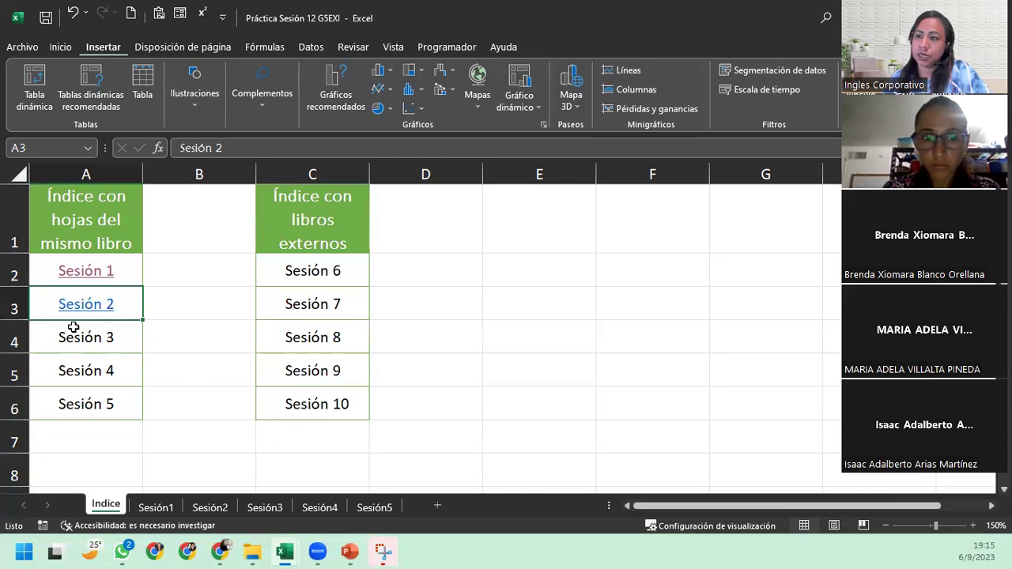
{"action": "left_click", "coordinate": [74, 310]}
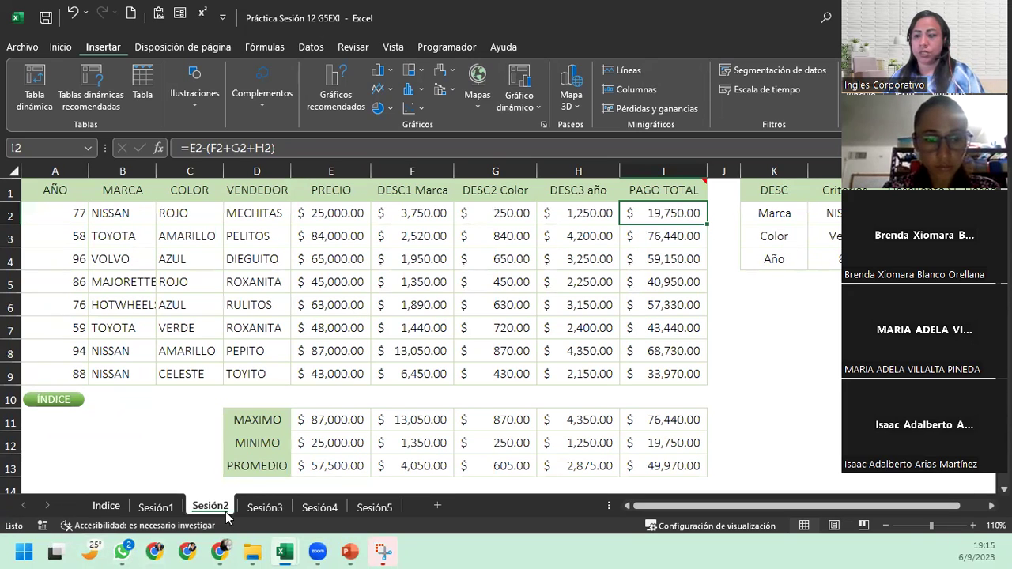
{"action": "left_click", "coordinate": [106, 505]}
{"action": "mouse_move", "coordinate": [86, 271]}
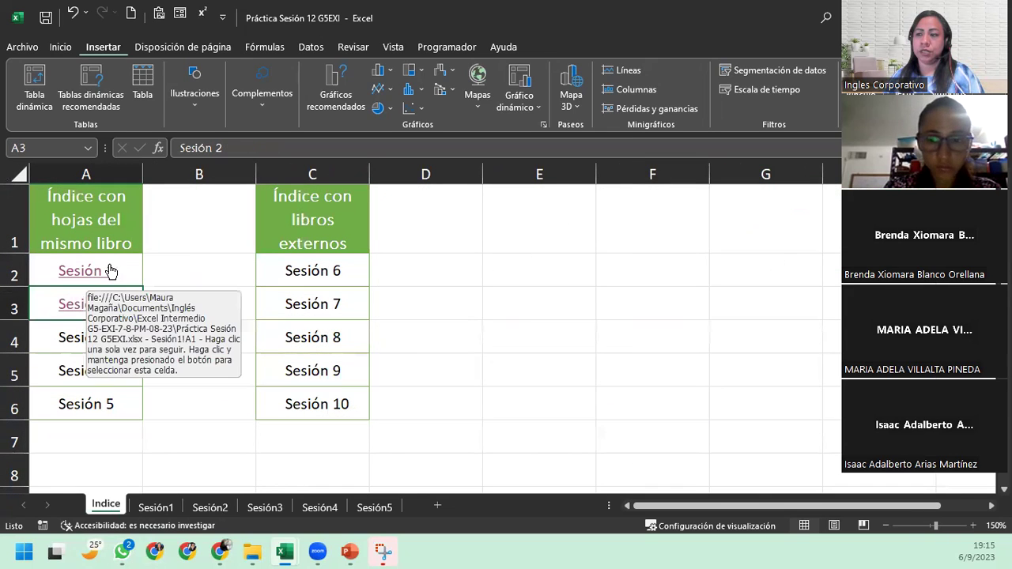
{"action": "right_click", "coordinate": [121, 273]}
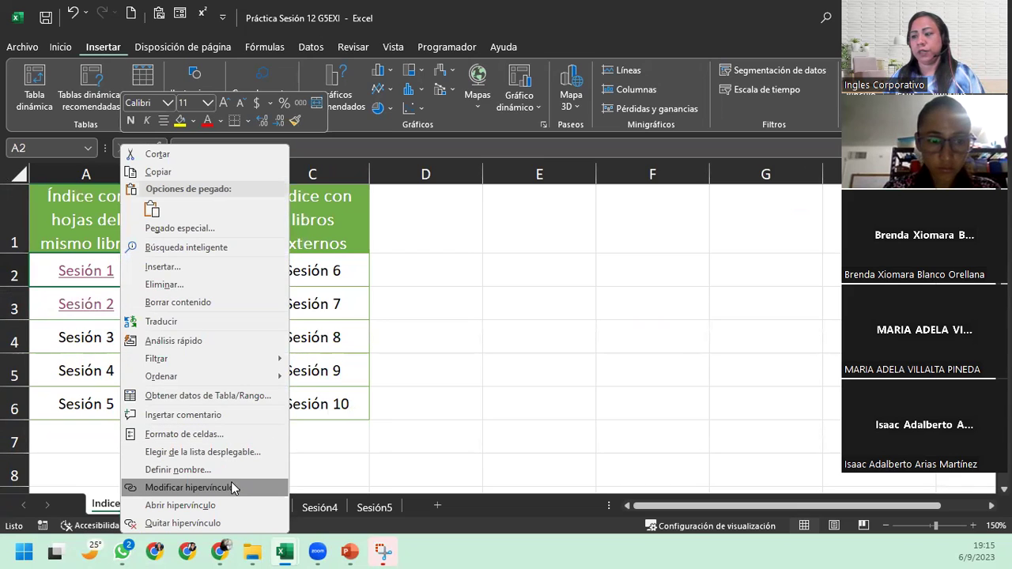
- Recreate the Sesión 1 hyperlink to Sesión1!A1 and centre Sesión 1 in its cell
{"action": "left_click", "coordinate": [183, 523]}
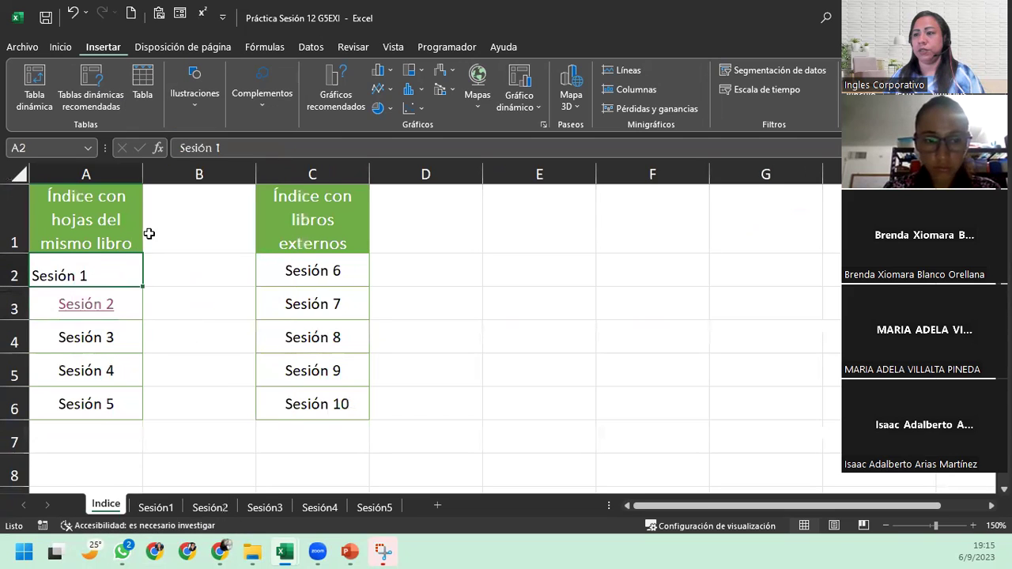
{"action": "right_click", "coordinate": [88, 276]}
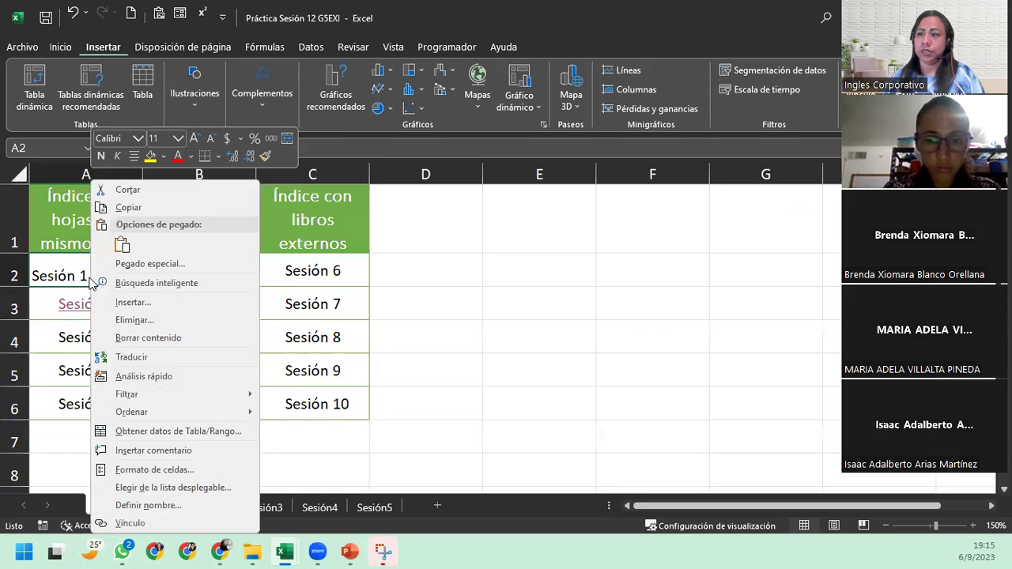
{"action": "left_click", "coordinate": [167, 523]}
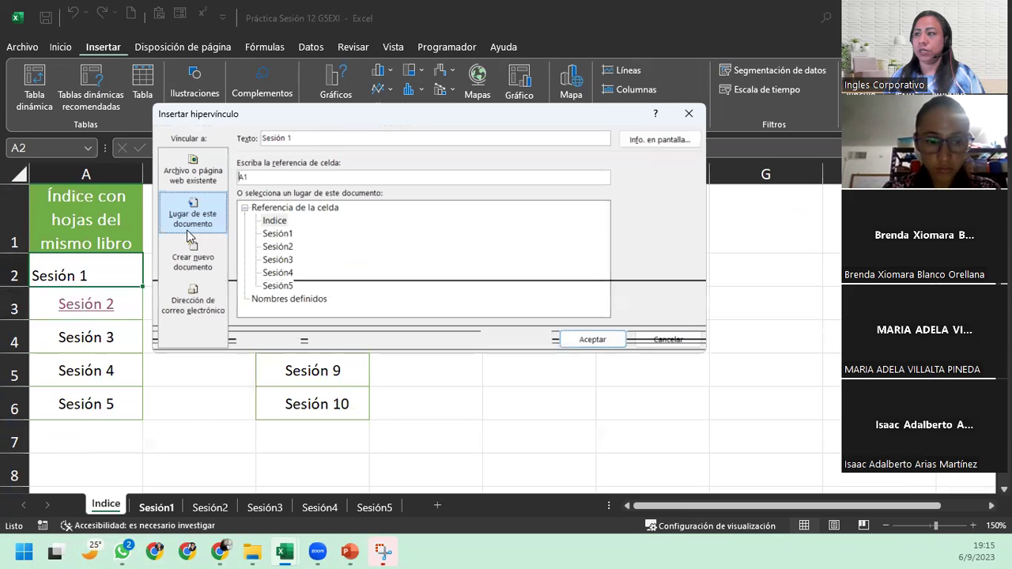
{"action": "left_click", "coordinate": [276, 236]}
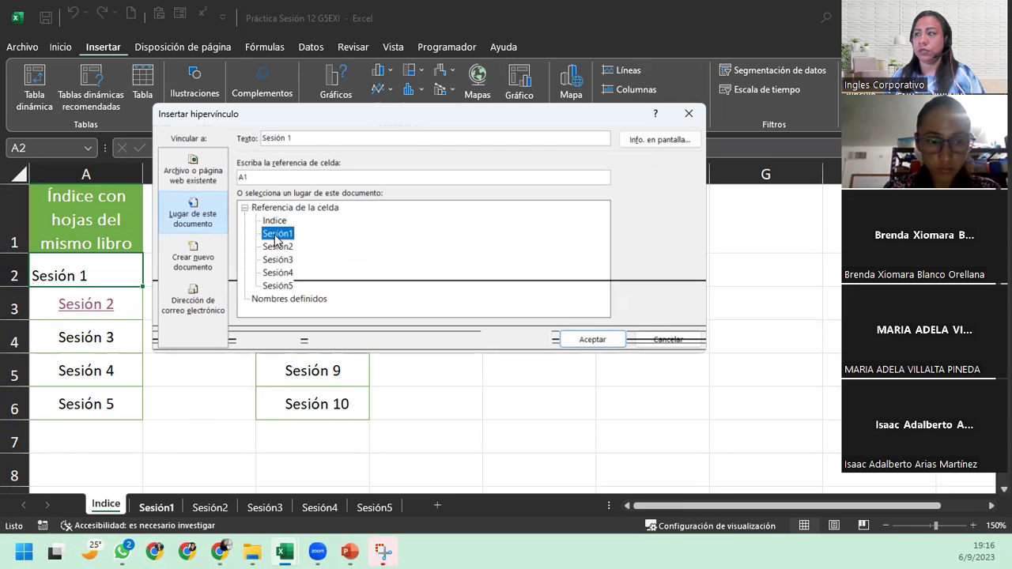
{"action": "left_click", "coordinate": [582, 339]}
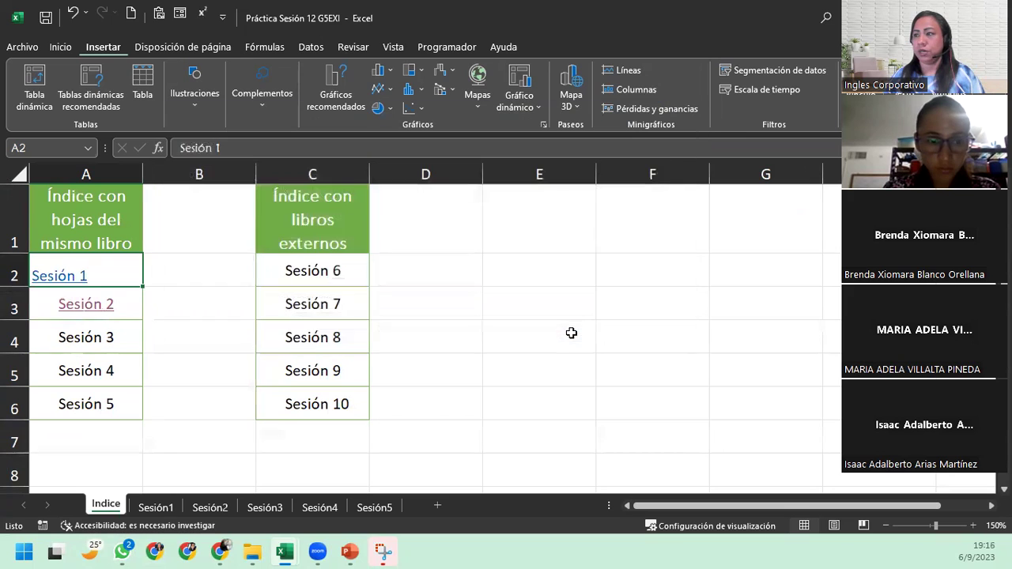
{"action": "left_click", "coordinate": [63, 49]}
{"action": "left_click", "coordinate": [293, 99]}
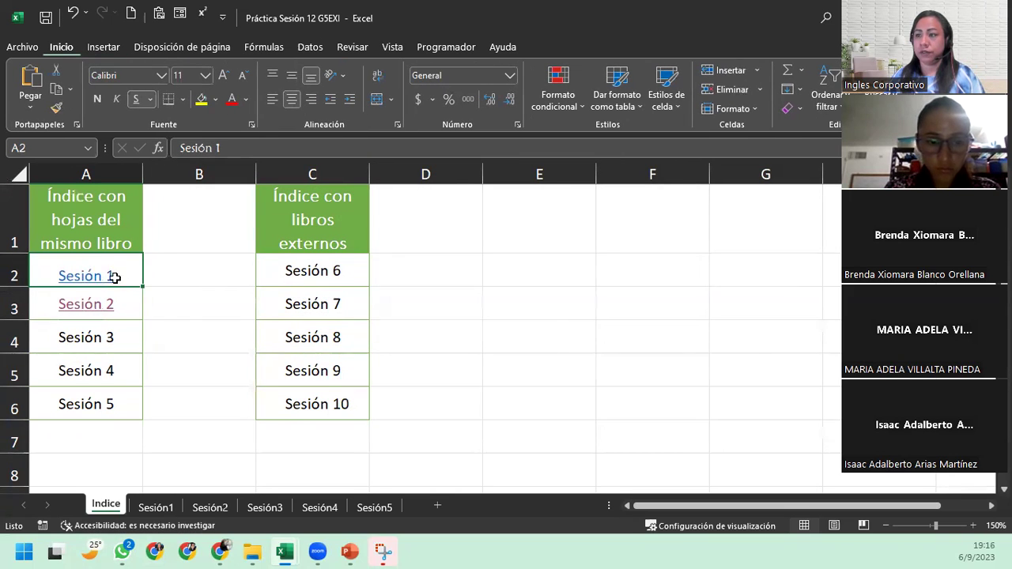
{"action": "left_click", "coordinate": [73, 272]}
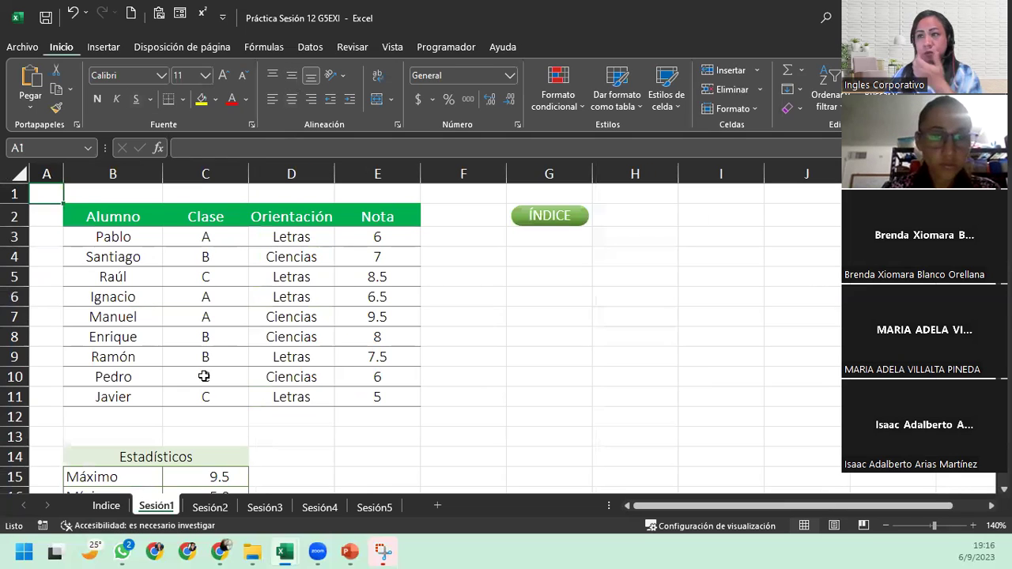
{"action": "left_click", "coordinate": [886, 525]}
{"action": "left_click", "coordinate": [886, 525]}
{"action": "left_click", "coordinate": [886, 524]}
{"action": "left_click", "coordinate": [886, 525]}
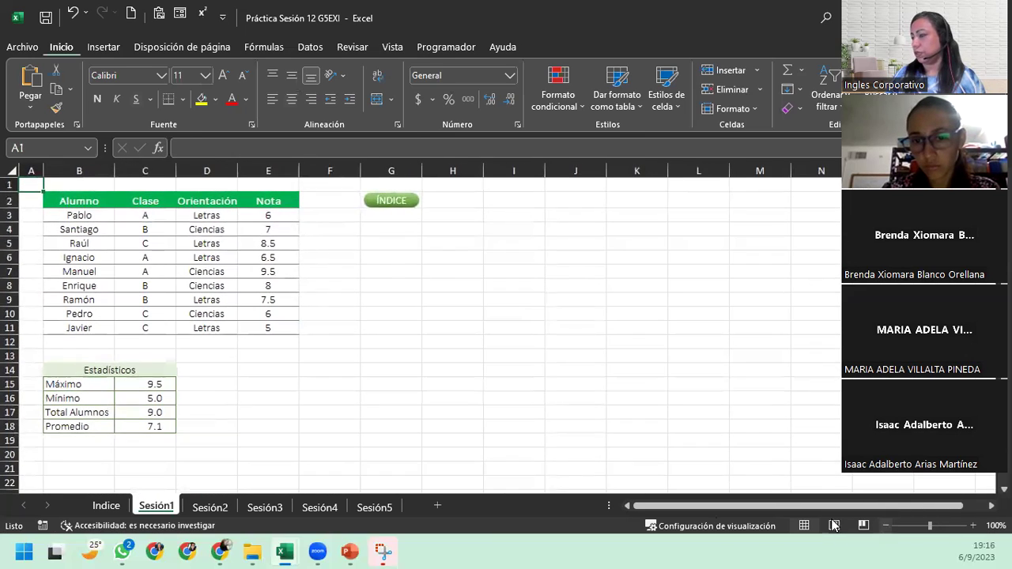
{"action": "left_click", "coordinate": [211, 510]}
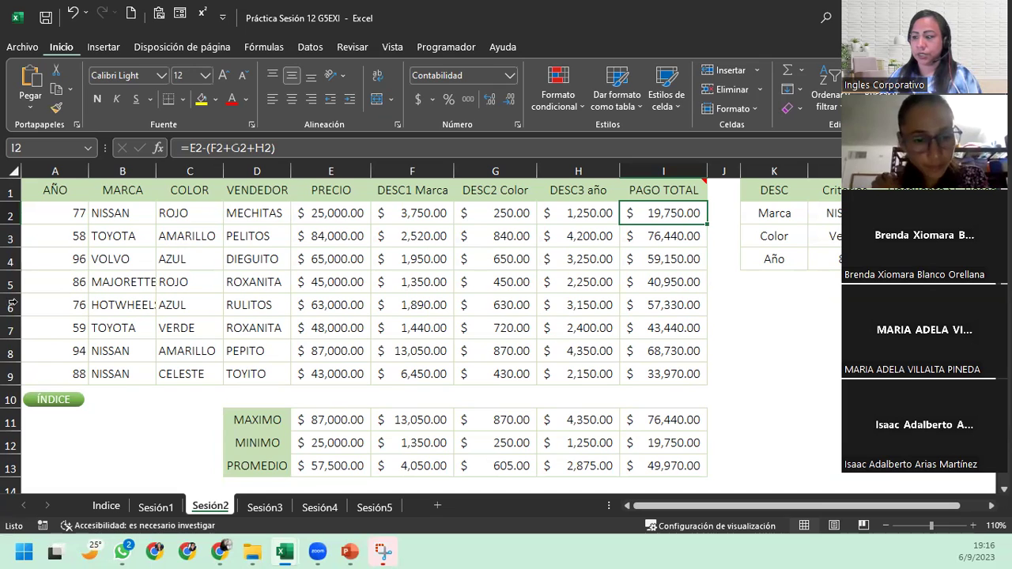
{"action": "left_click", "coordinate": [106, 506]}
{"action": "left_click", "coordinate": [101, 338]}
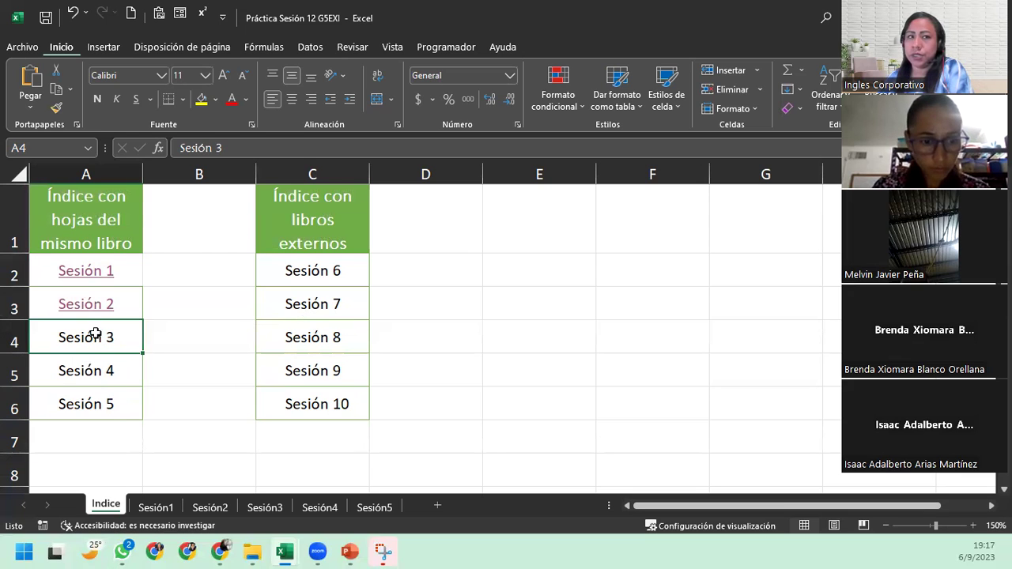
- Link Sesión 3 in A4 to cell A1 of the Sesión3 sheet, then follow the link
{"action": "right_click", "coordinate": [95, 334]}
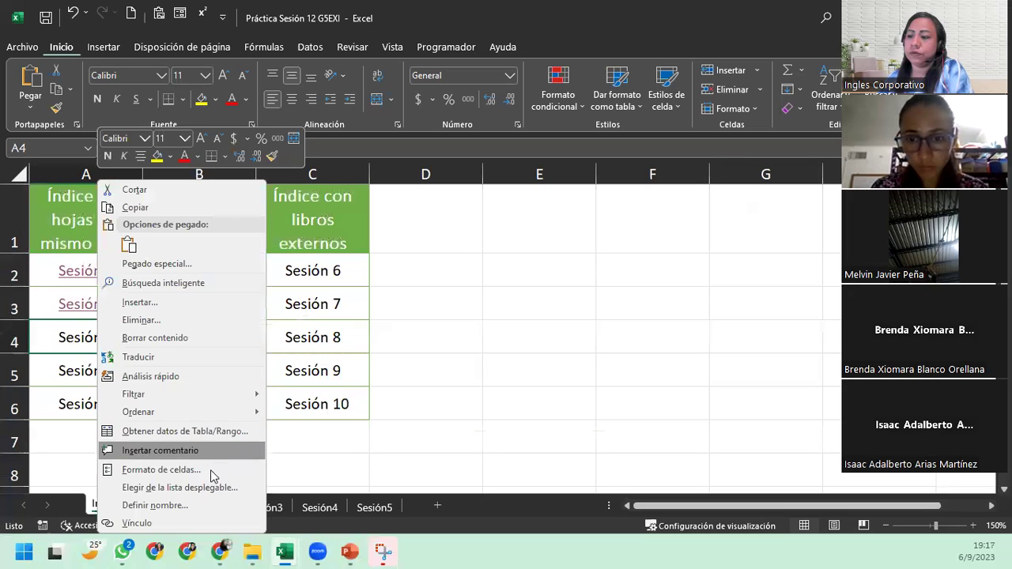
{"action": "left_click", "coordinate": [208, 523]}
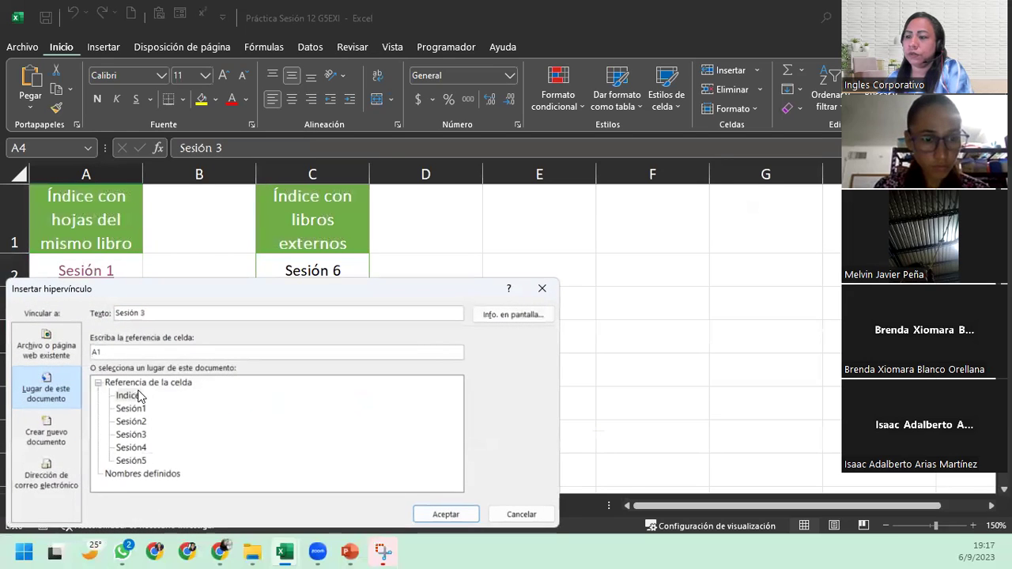
{"action": "left_click", "coordinate": [66, 398]}
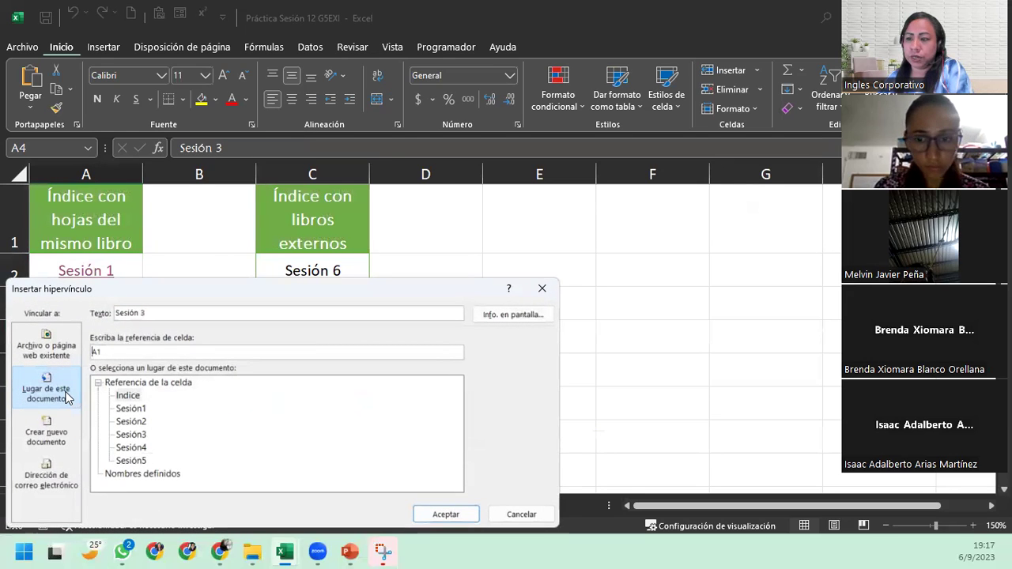
{"action": "left_click", "coordinate": [136, 436]}
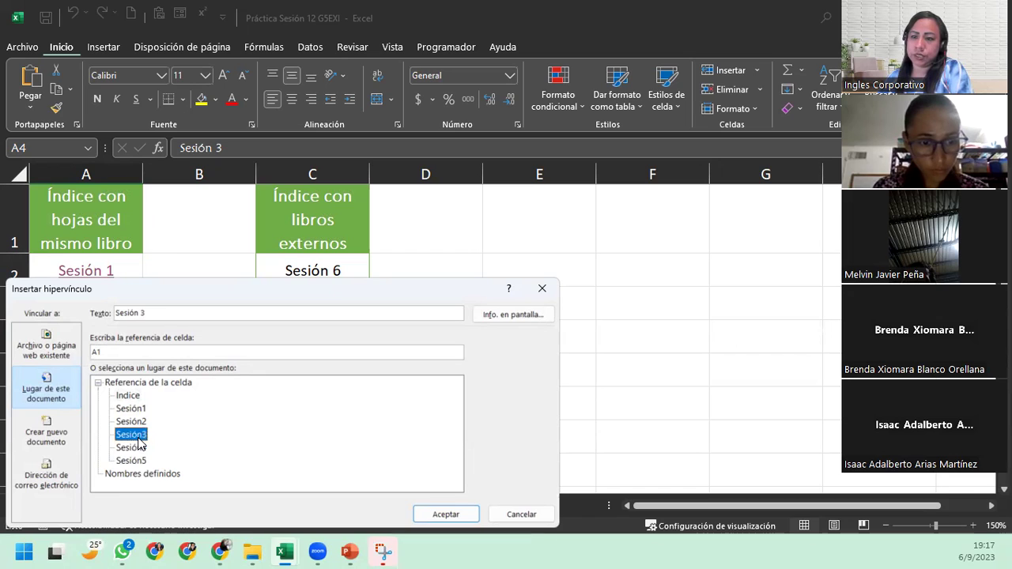
{"action": "left_click", "coordinate": [113, 348]}
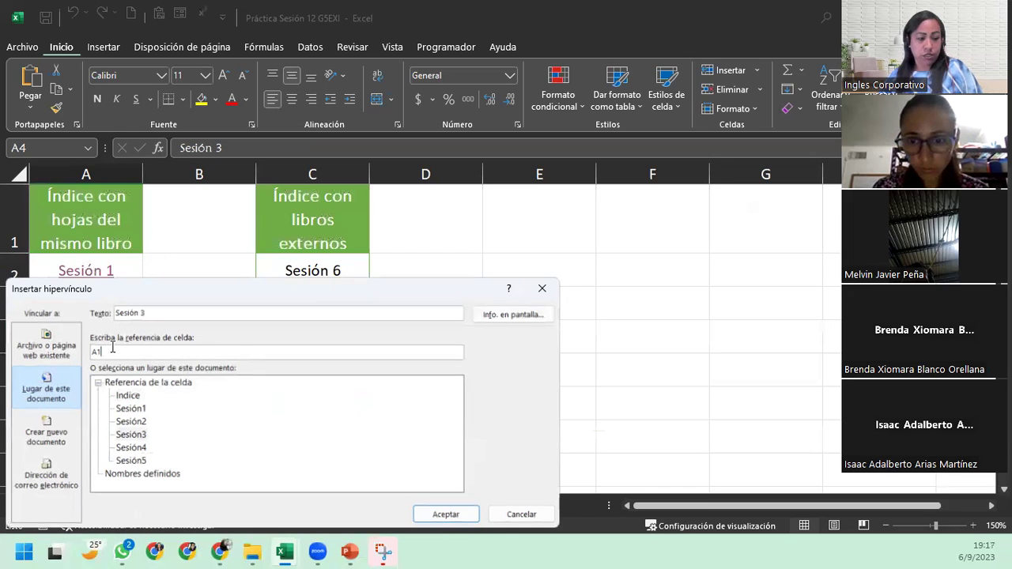
{"action": "left_click", "coordinate": [446, 514]}
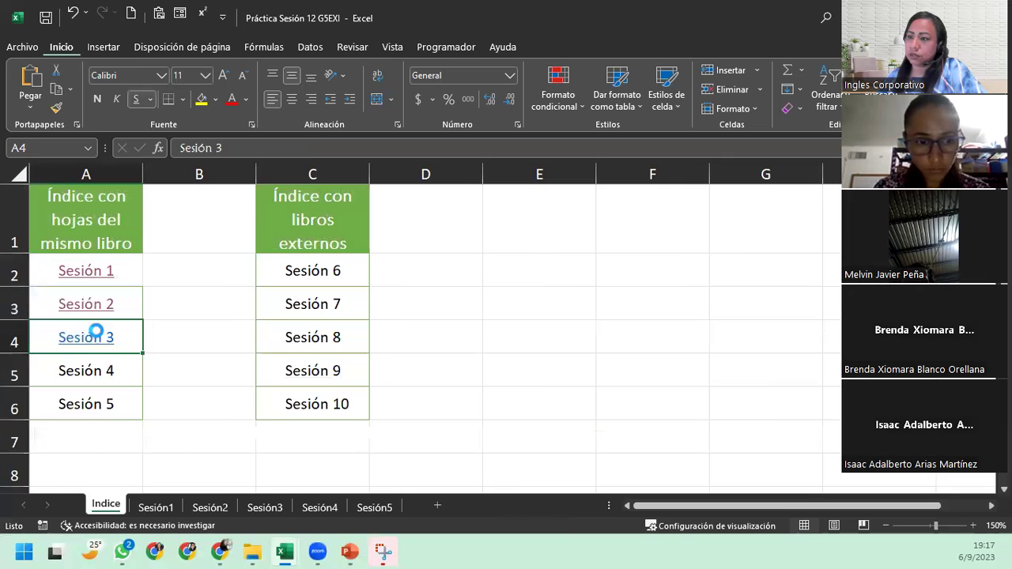
{"action": "left_click", "coordinate": [95, 332]}
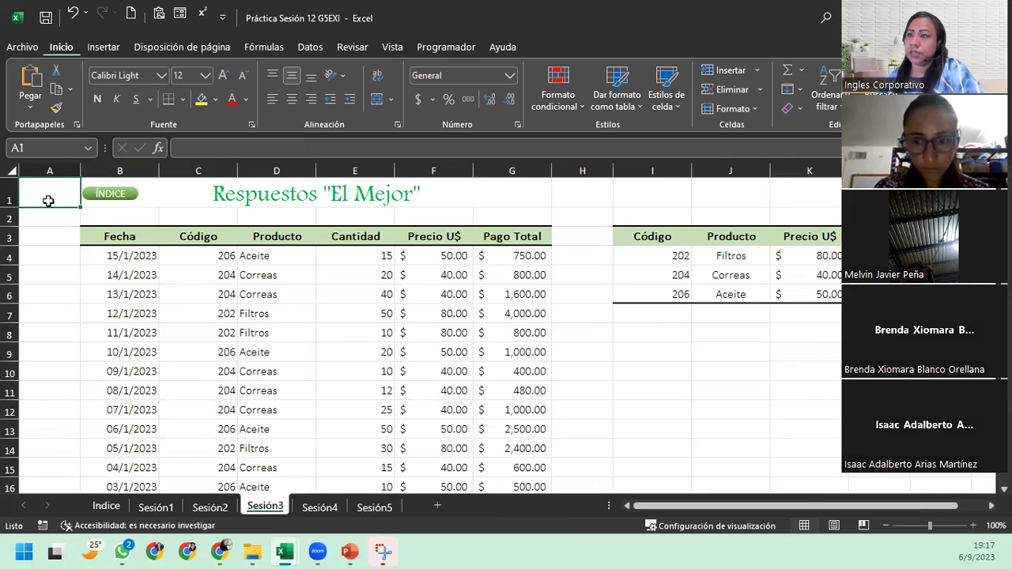
- On Sesión3, check cell I4 and select the Total in G19, then return to Indice
{"action": "left_click", "coordinate": [648, 254]}
{"action": "scroll", "coordinate": [482, 367], "scroll_direction": "down", "scroll_amount": 3}
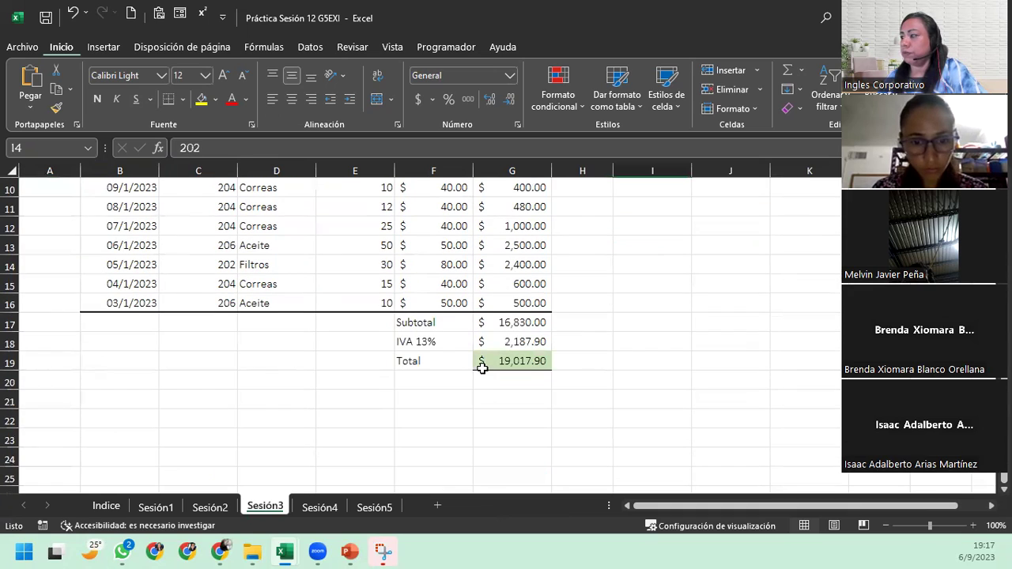
{"action": "left_click", "coordinate": [490, 363]}
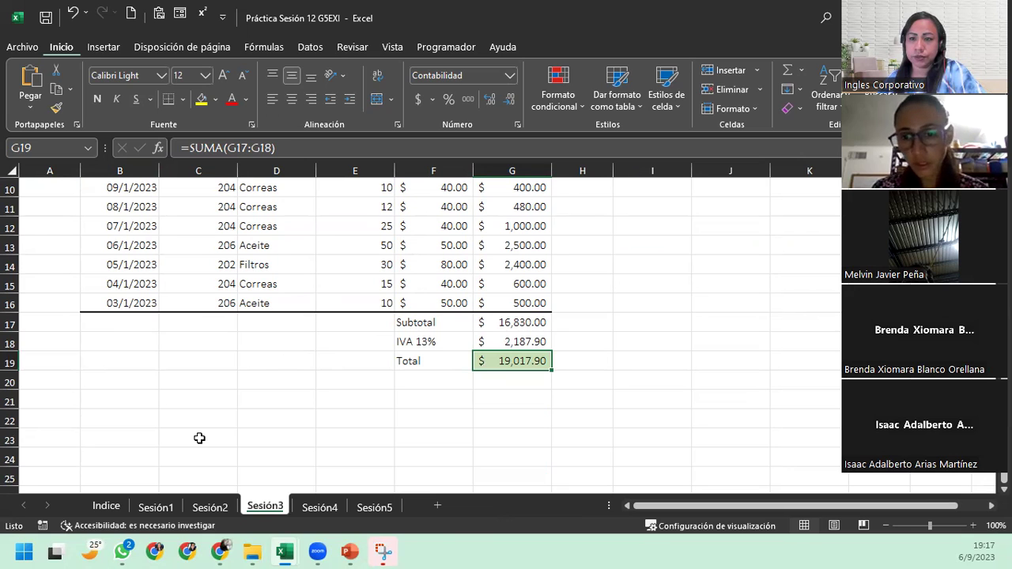
{"action": "left_click", "coordinate": [106, 506]}
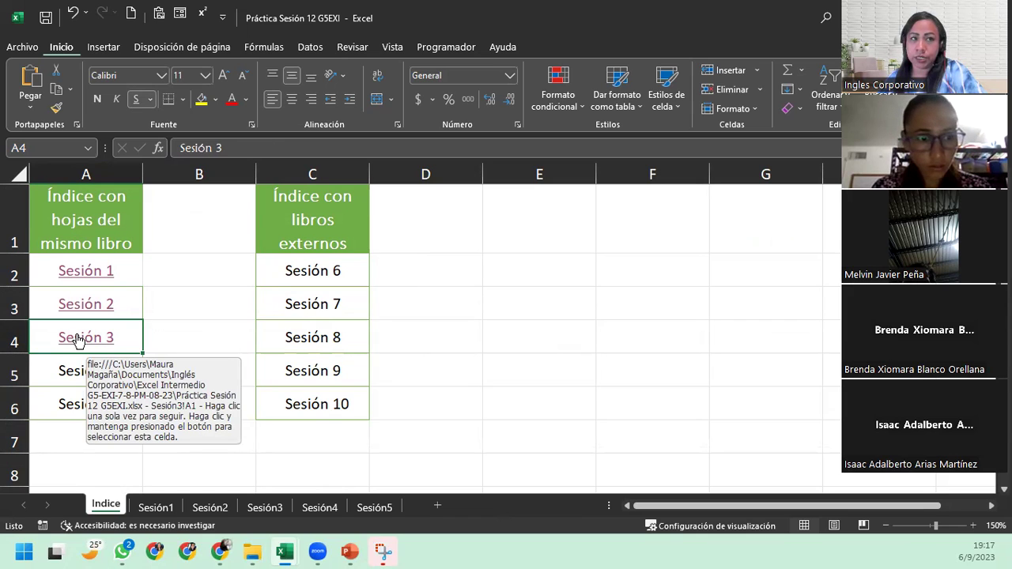
- Edit the Sesión 3 hyperlink to target G19 instead of A1, test it, then return to Indice
{"action": "right_click", "coordinate": [80, 340]}
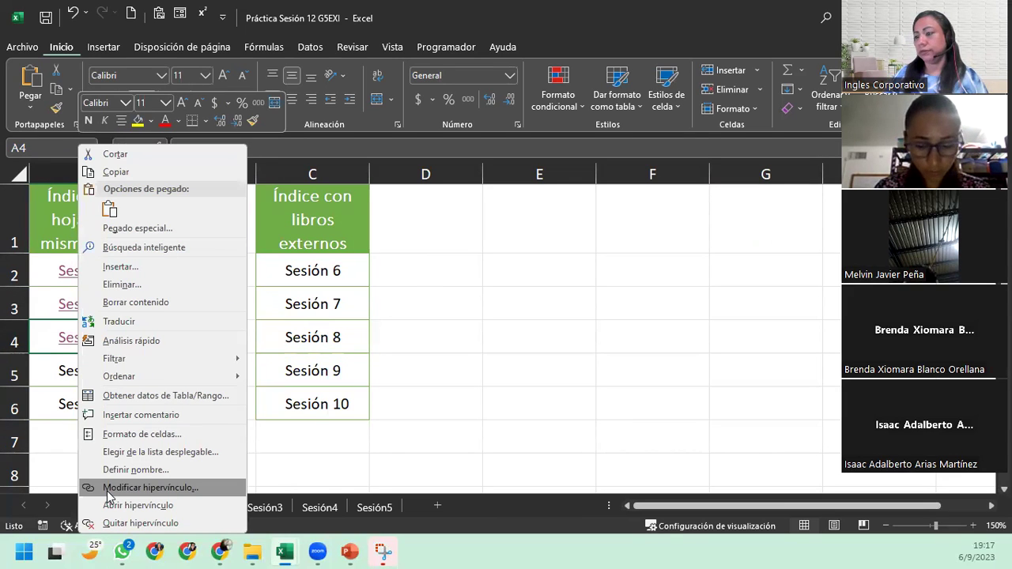
{"action": "left_click", "coordinate": [108, 488]}
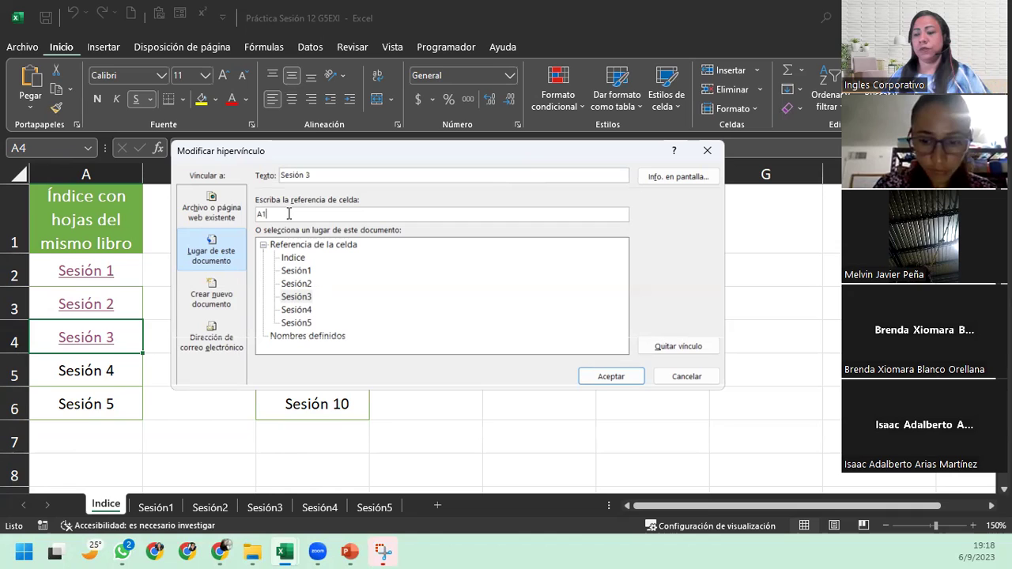
{"action": "key", "text": "BackSpace"}
{"action": "key", "text": "BackSpace"}
{"action": "type", "text": "G19"}
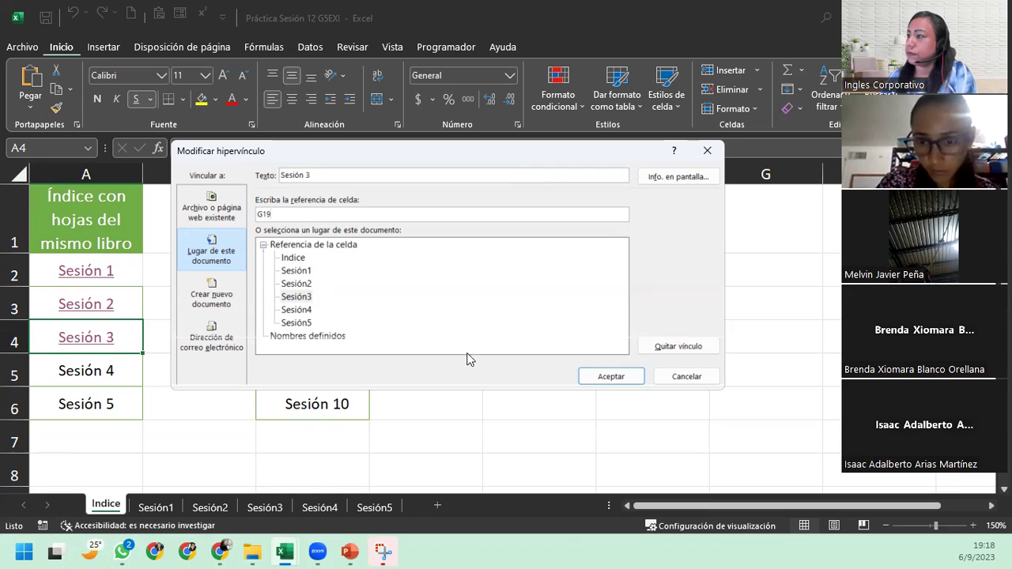
{"action": "left_click", "coordinate": [598, 376]}
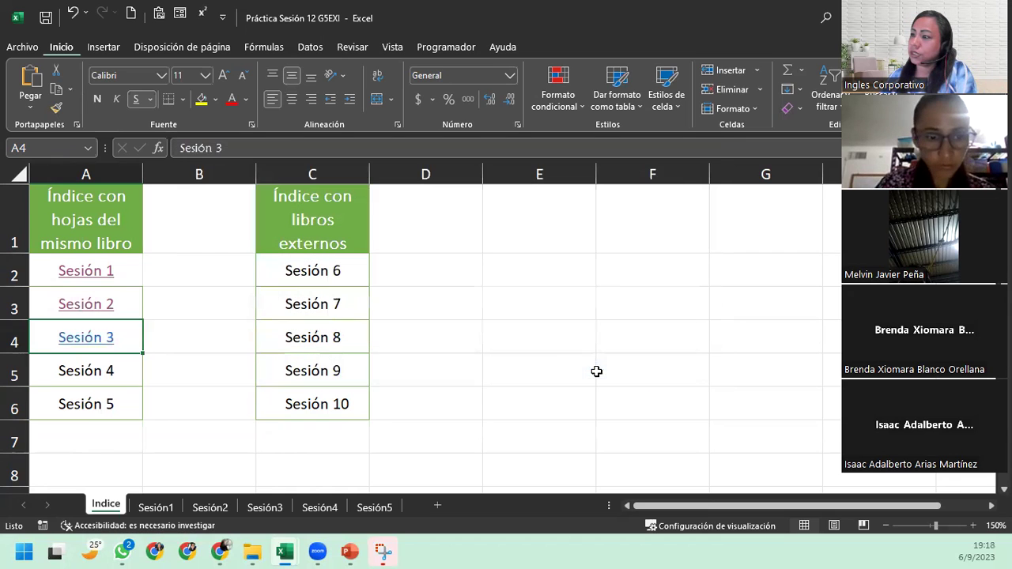
{"action": "left_click", "coordinate": [91, 341]}
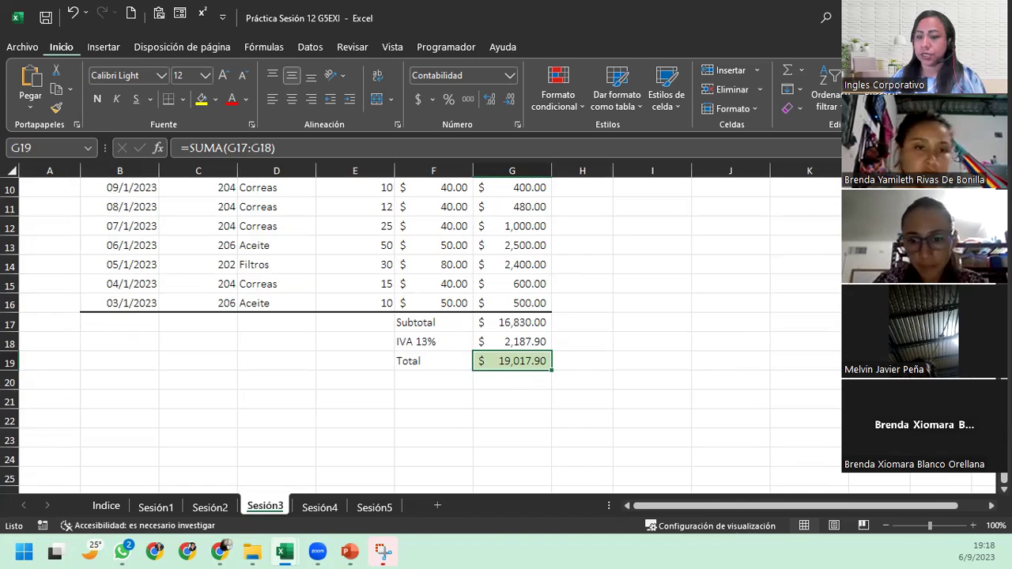
{"action": "left_click", "coordinate": [96, 509]}
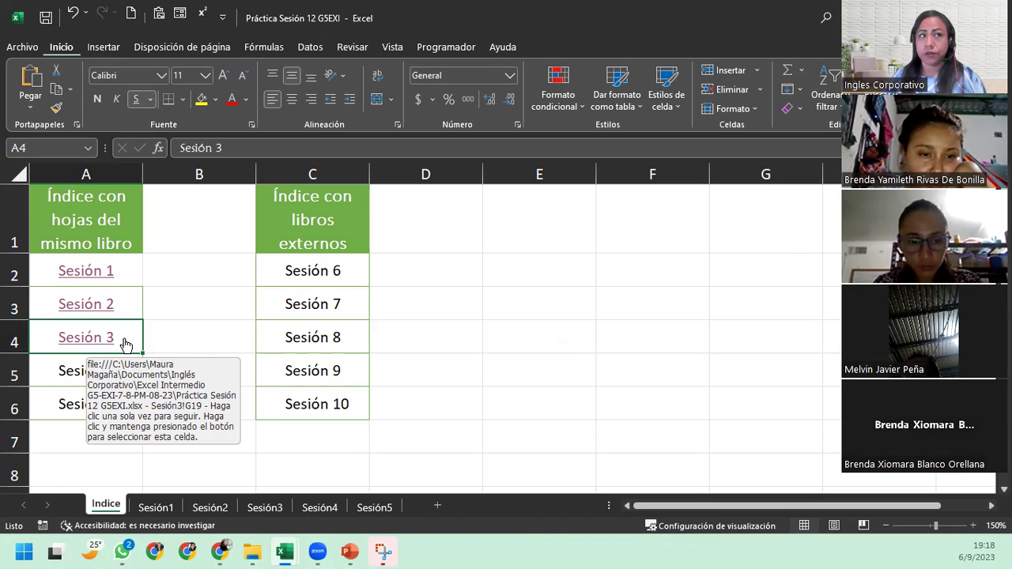
{"action": "right_click", "coordinate": [124, 343]}
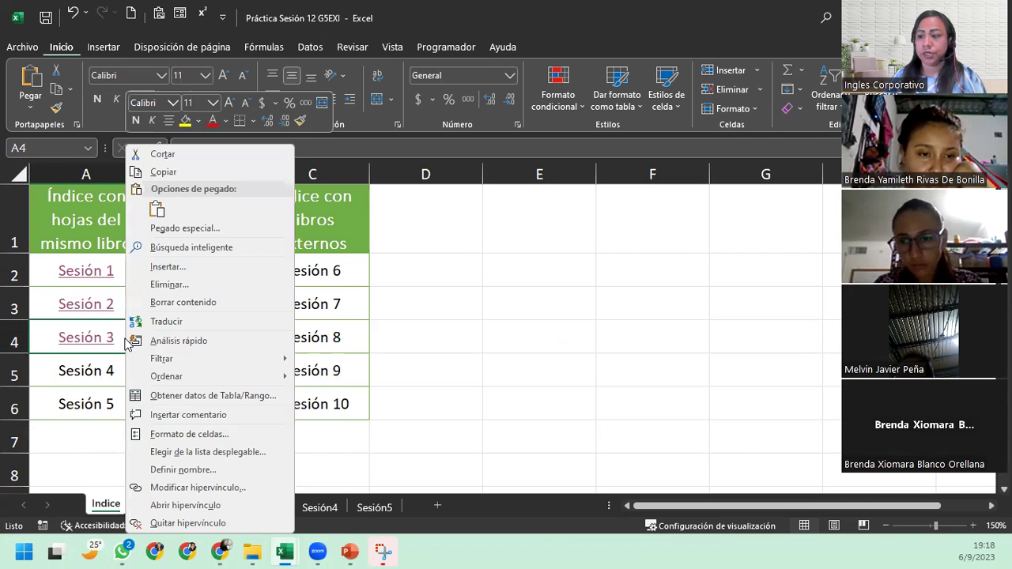
{"action": "left_click", "coordinate": [168, 488]}
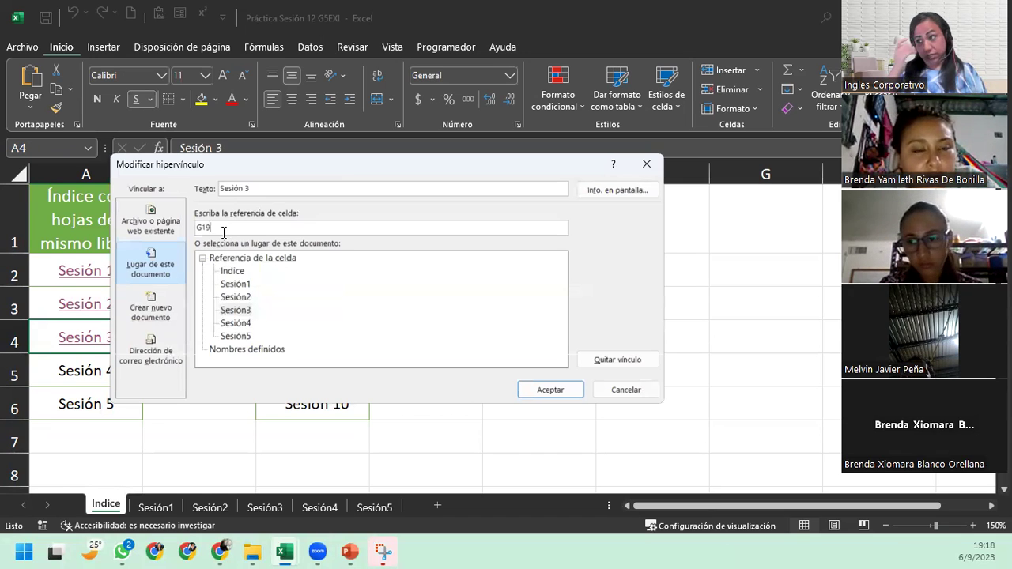
{"action": "left_click", "coordinate": [242, 309]}
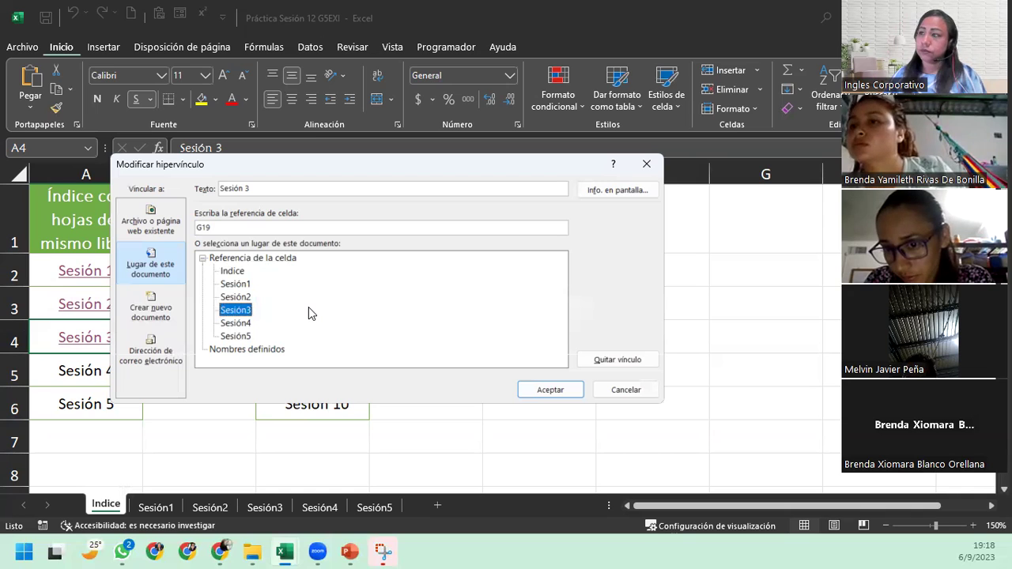
{"action": "left_click", "coordinate": [208, 226]}
{"action": "double_click", "coordinate": [204, 227]}
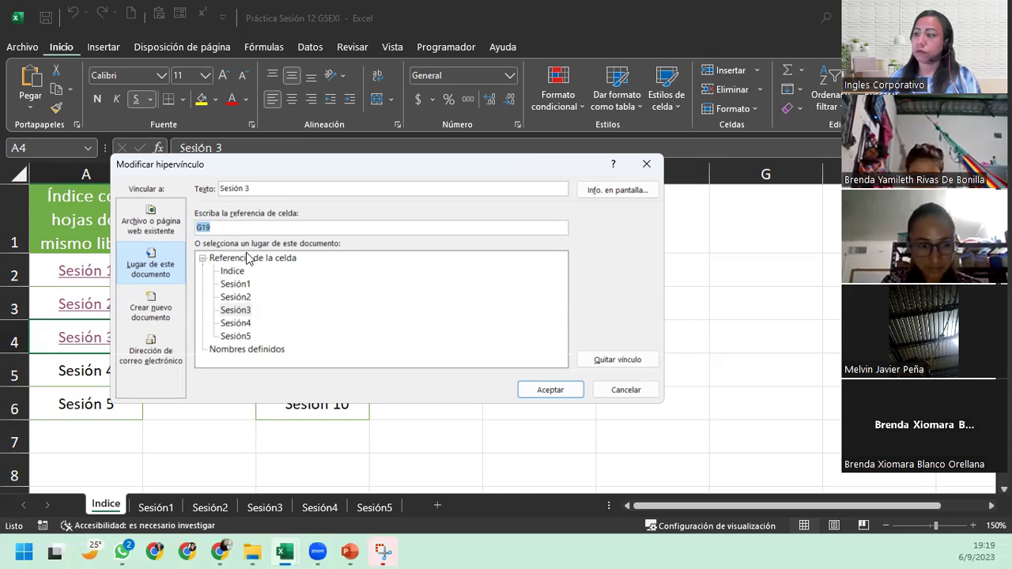
{"action": "left_click", "coordinate": [238, 311]}
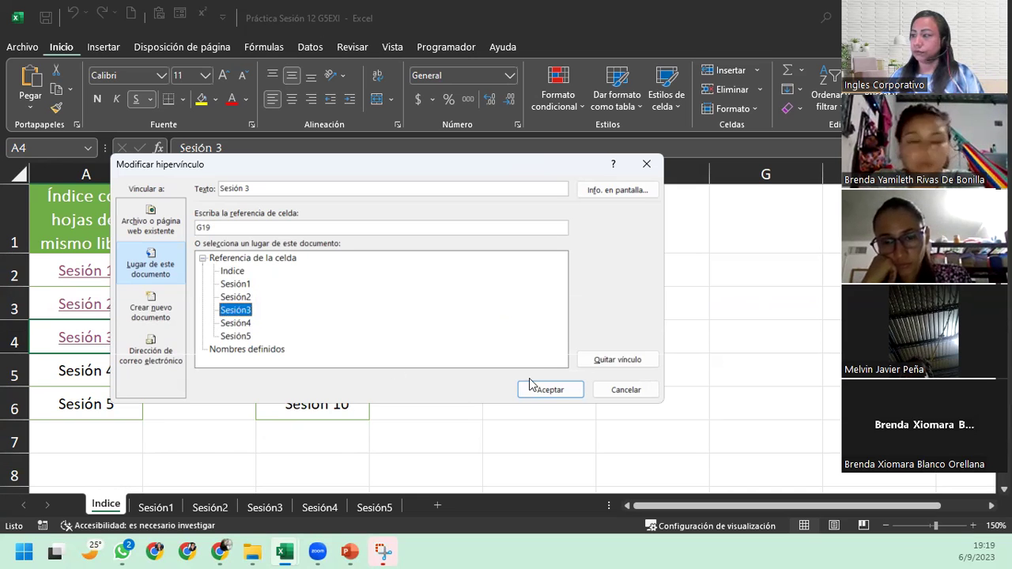
{"action": "left_click", "coordinate": [551, 389]}
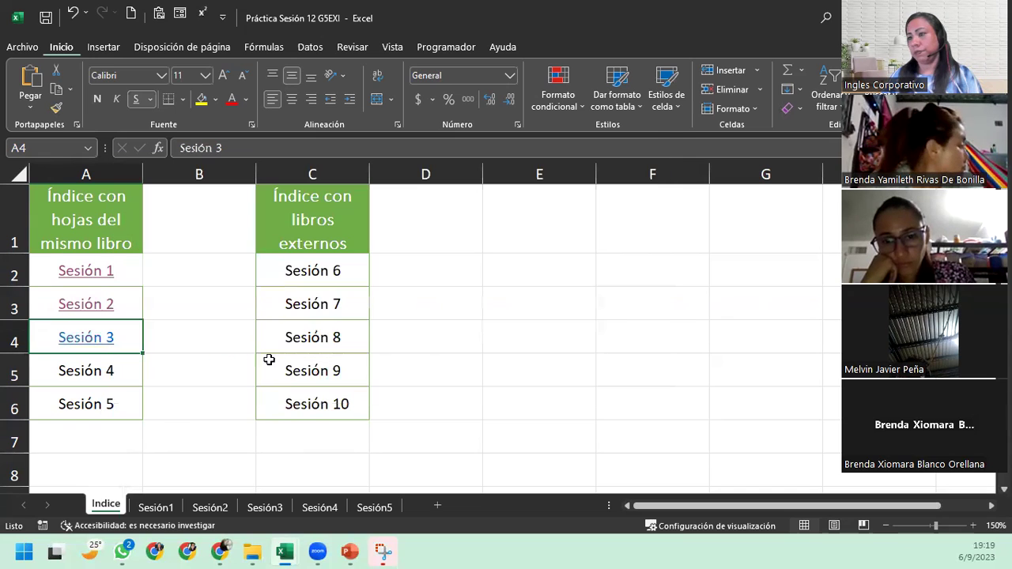
{"action": "left_click", "coordinate": [95, 346]}
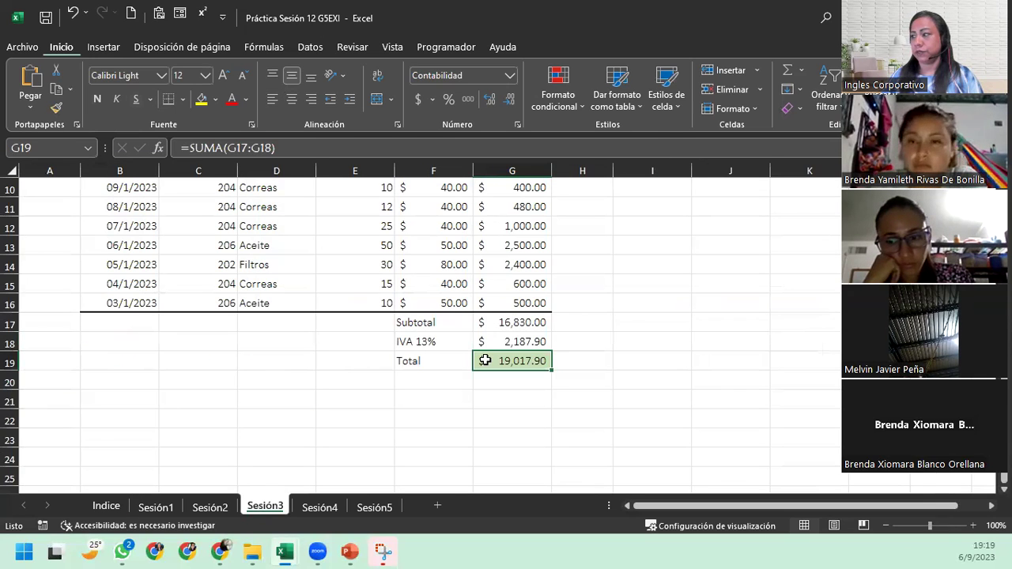
{"action": "scroll", "coordinate": [485, 360], "scroll_direction": "up", "scroll_amount": 3}
{"action": "scroll", "coordinate": [485, 360], "scroll_direction": "down", "scroll_amount": 3}
{"action": "scroll", "coordinate": [485, 359], "scroll_direction": "down", "scroll_amount": 3}
{"action": "scroll", "coordinate": [484, 359], "scroll_direction": "up", "scroll_amount": 5}
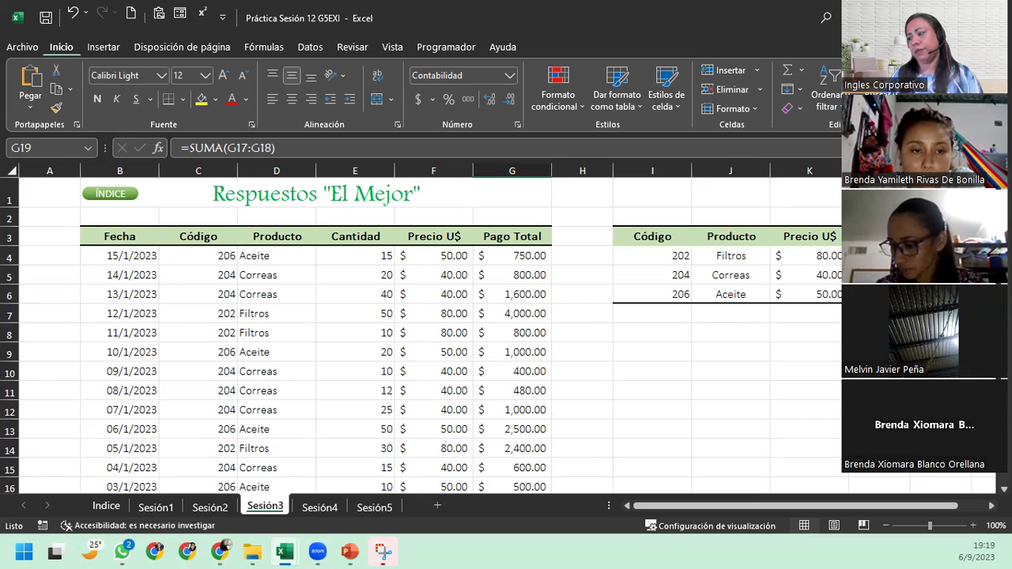
- Back on Indice, link Sesión 4 in A5 to the Sesión4 sheet
{"action": "left_click", "coordinate": [109, 507]}
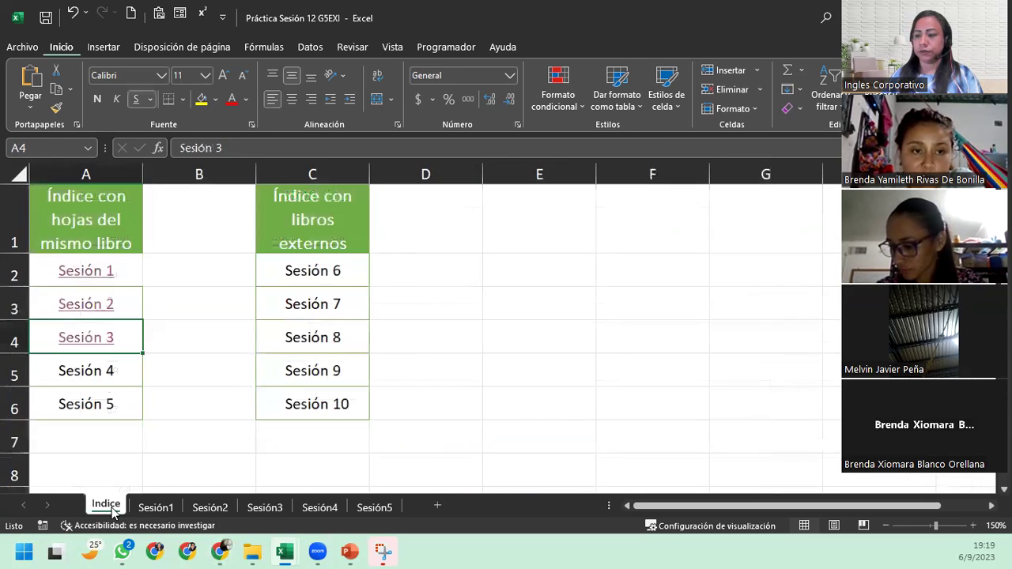
{"action": "left_click", "coordinate": [99, 369]}
{"action": "right_click", "coordinate": [100, 368]}
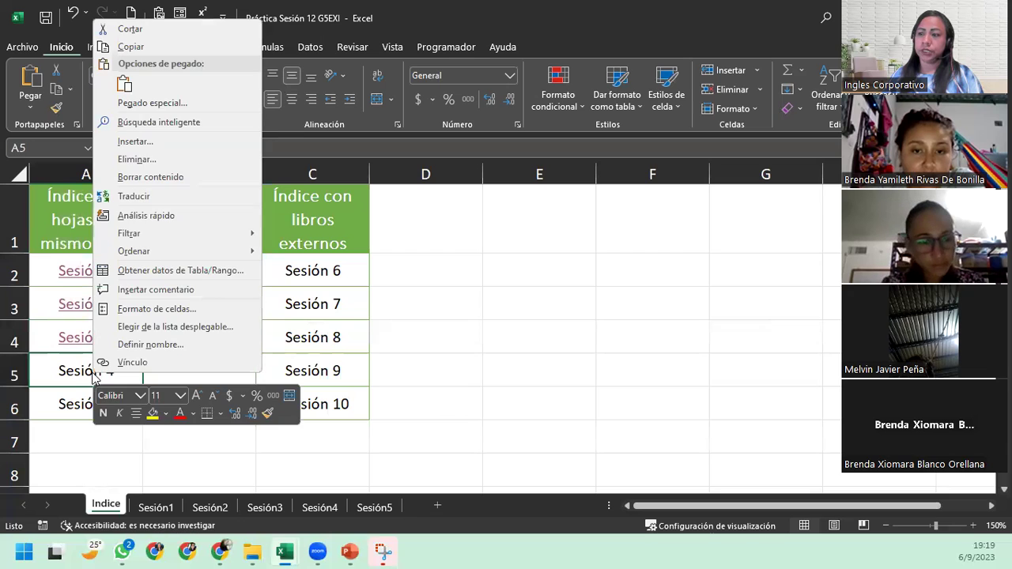
{"action": "left_click", "coordinate": [101, 364]}
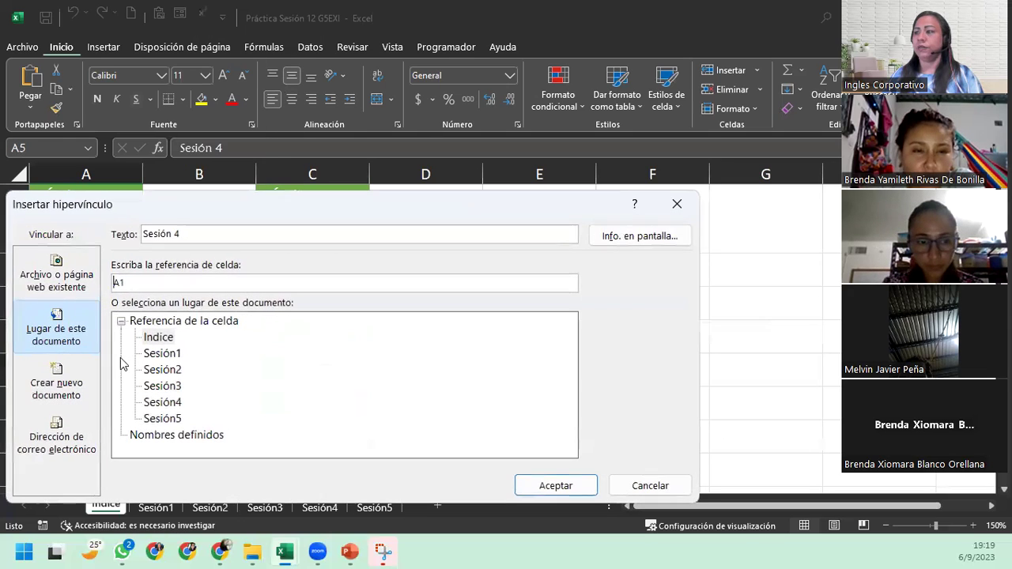
{"action": "left_click", "coordinate": [162, 402]}
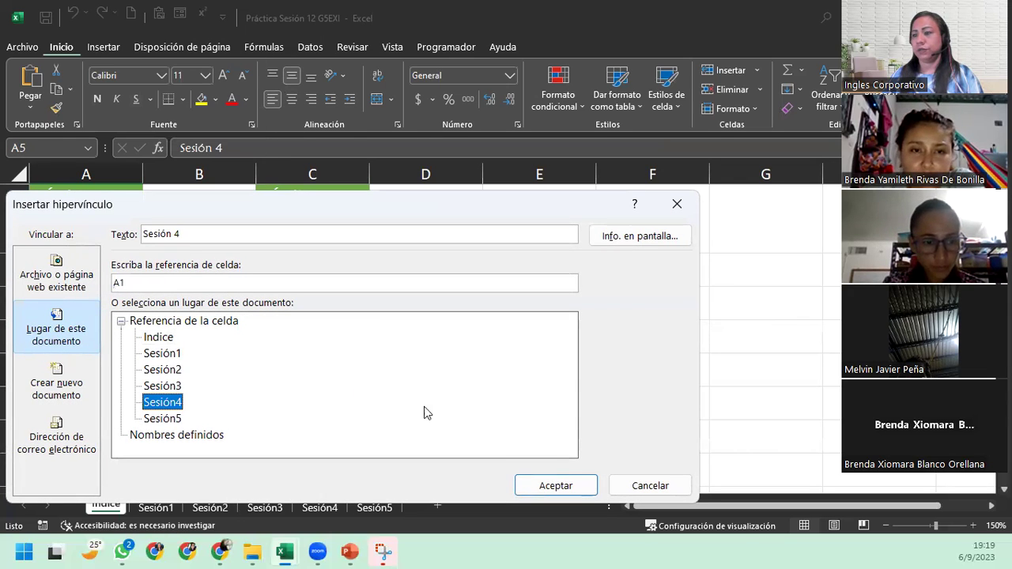
{"action": "left_click", "coordinate": [551, 483]}
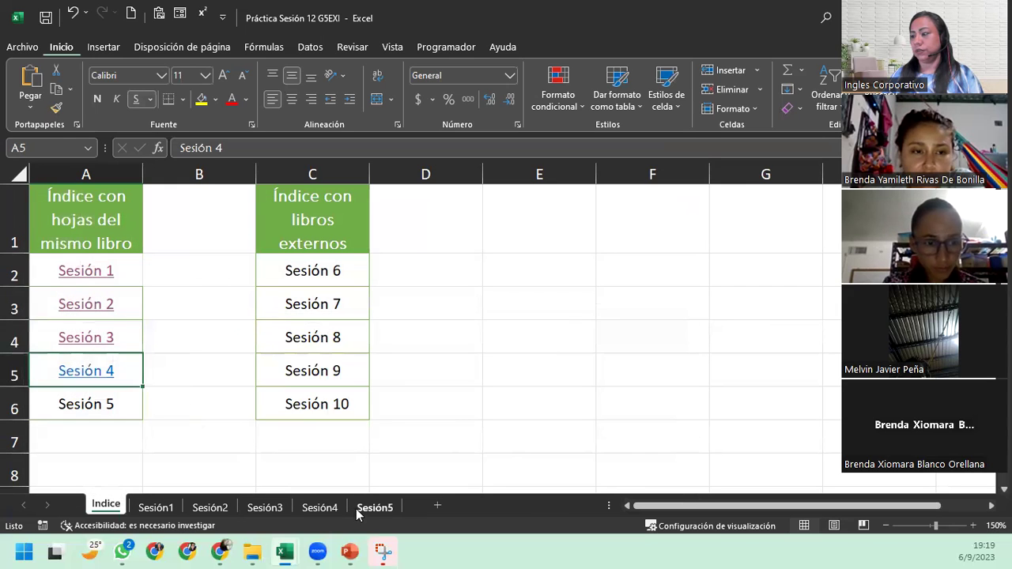
- Follow the Sesión 4 link, check the counting formulas in X2 and X6, and glance at Sesión5
{"action": "left_click", "coordinate": [73, 371]}
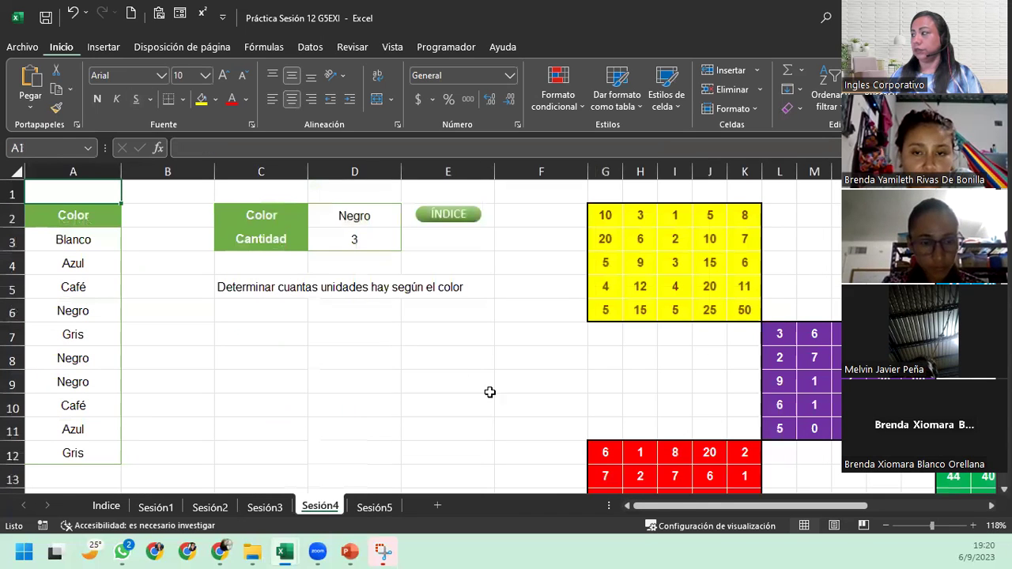
{"action": "scroll", "coordinate": [124, 315], "scroll_direction": "down", "scroll_amount": 3}
{"action": "scroll", "coordinate": [124, 315], "scroll_direction": "up", "scroll_amount": 3}
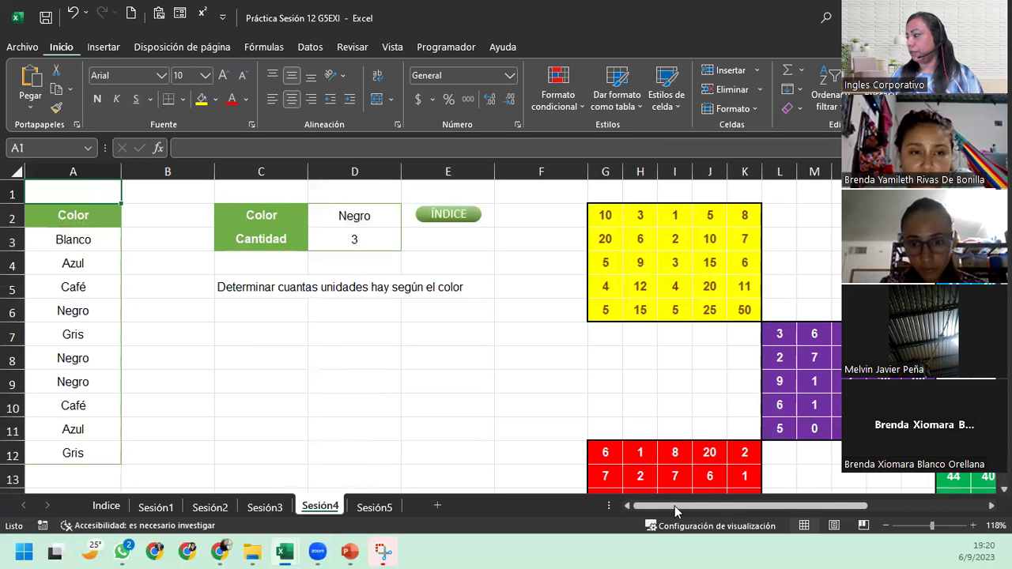
{"action": "left_click_drag", "start_coordinate": [674, 507], "coordinate": [793, 506]}
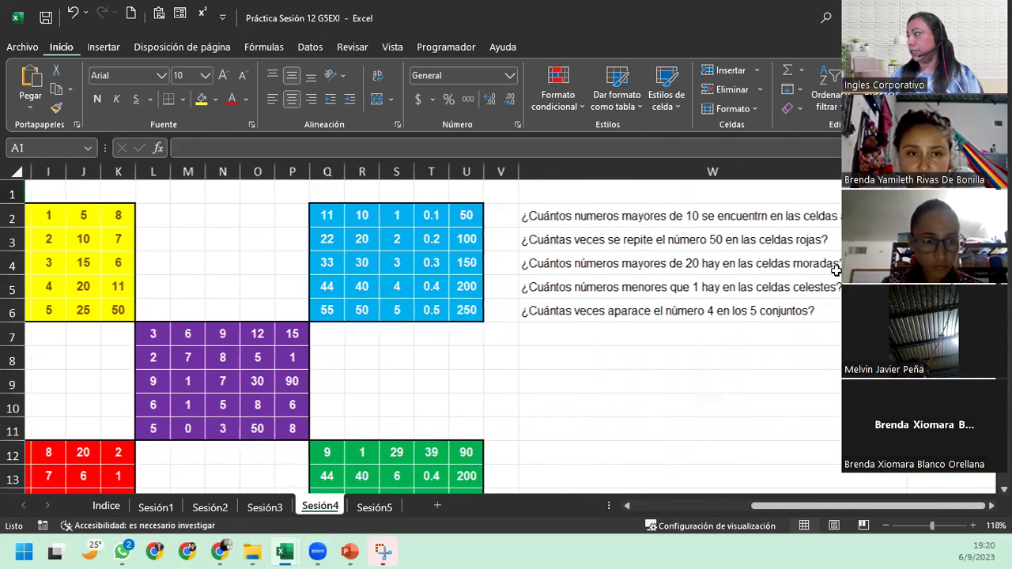
{"action": "left_click", "coordinate": [917, 215]}
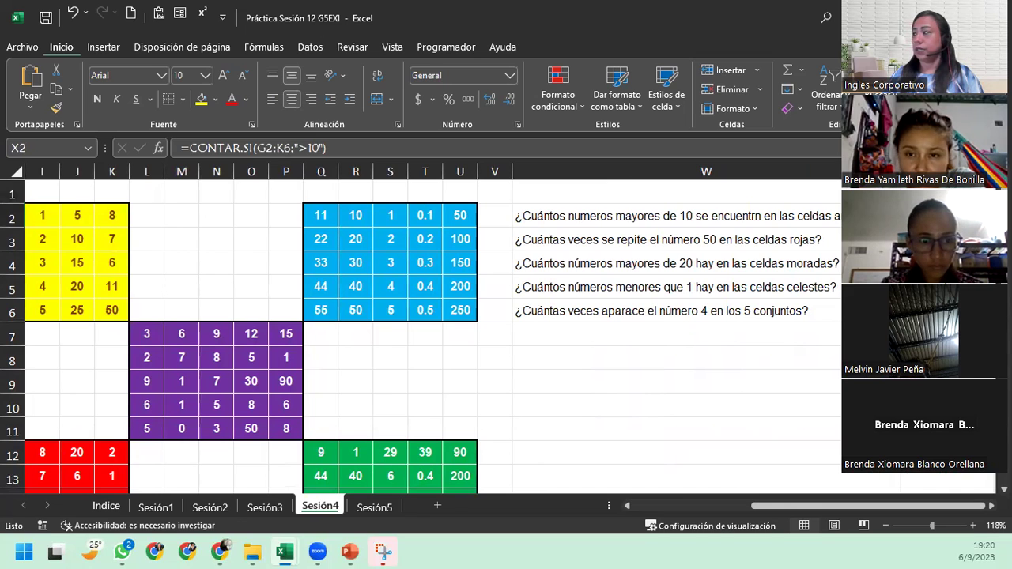
{"action": "left_click", "coordinate": [917, 310]}
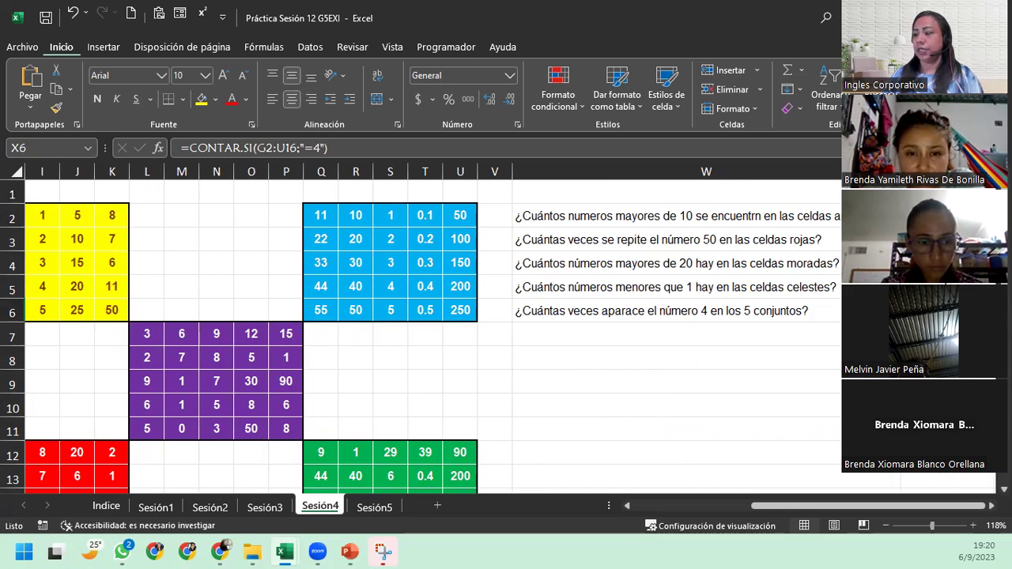
{"action": "left_click", "coordinate": [360, 509]}
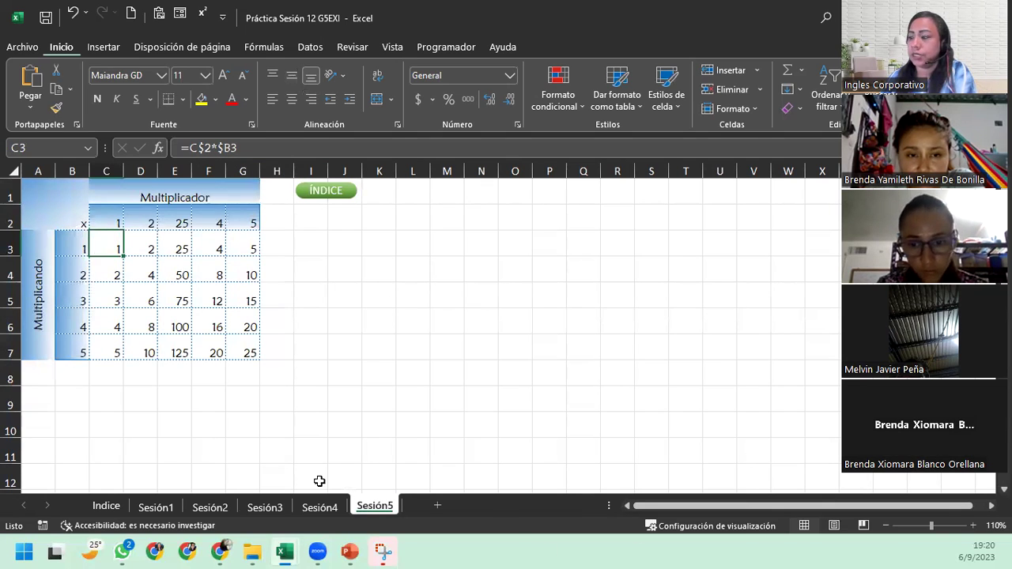
{"action": "left_click", "coordinate": [317, 505]}
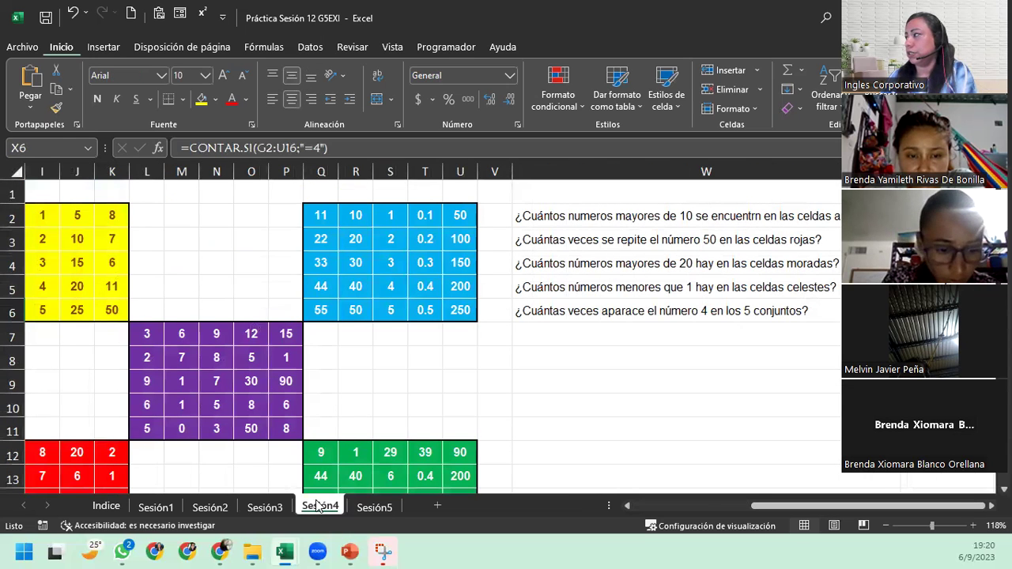
- Change the Sesión 4 hyperlink's cell reference to X6
{"action": "left_click", "coordinate": [98, 507]}
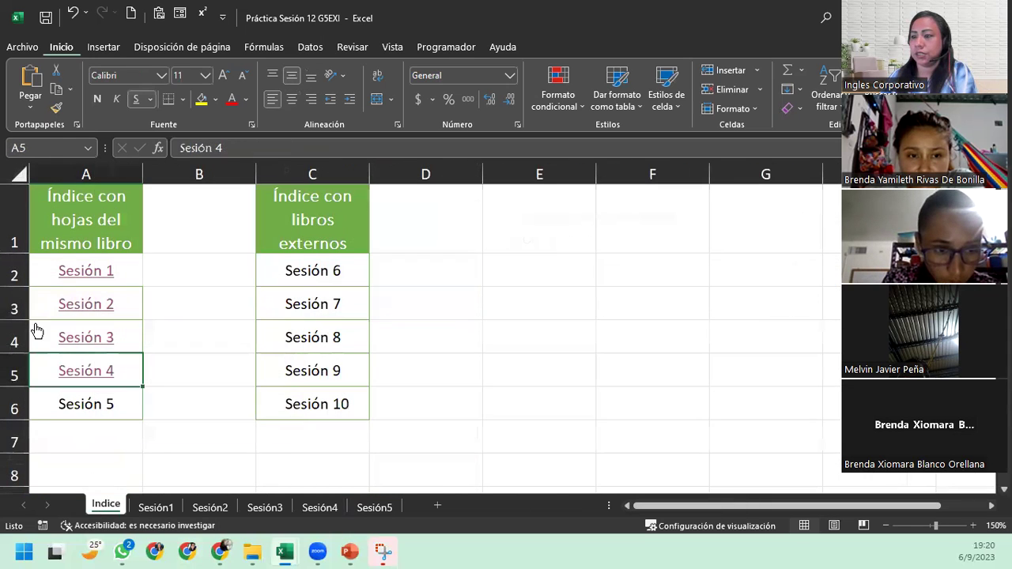
{"action": "right_click", "coordinate": [69, 365]}
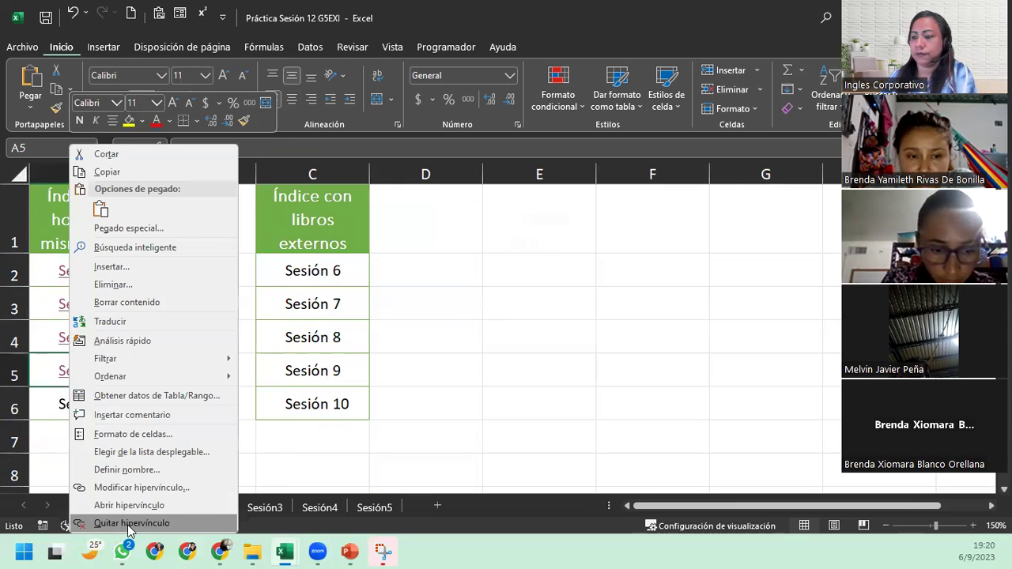
{"action": "left_click", "coordinate": [149, 487]}
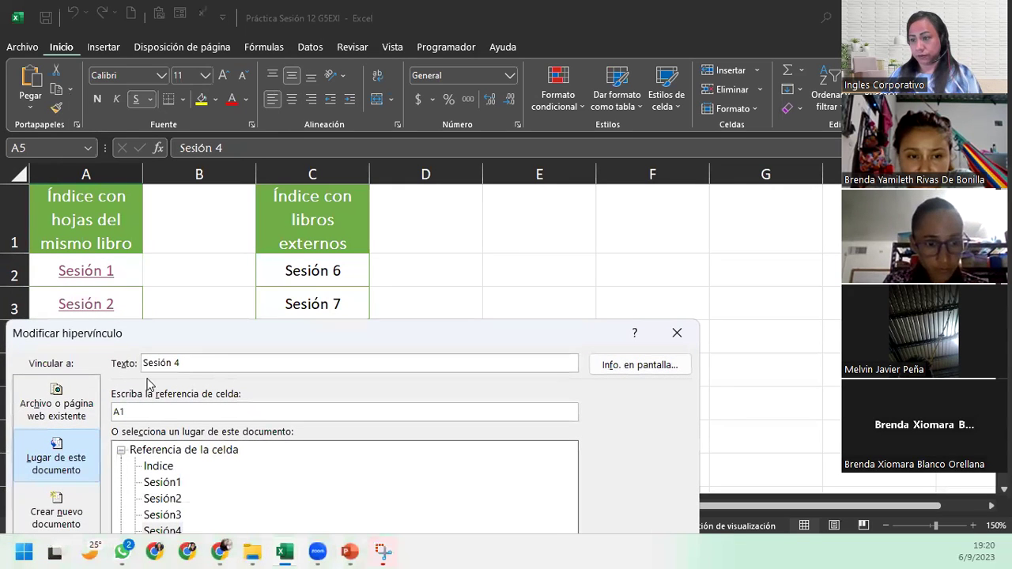
{"action": "type", "text": "X6"}
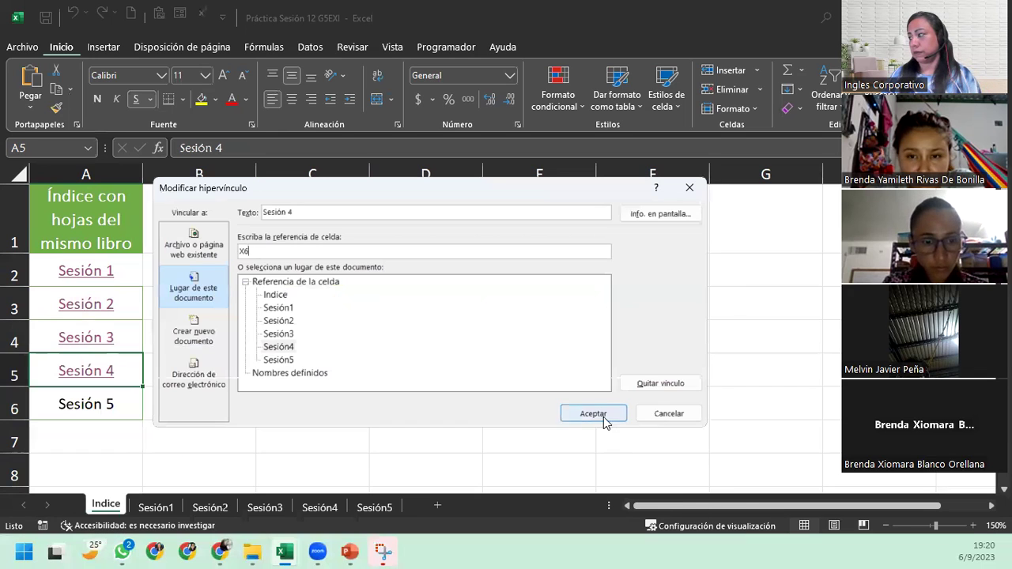
{"action": "left_click", "coordinate": [600, 416]}
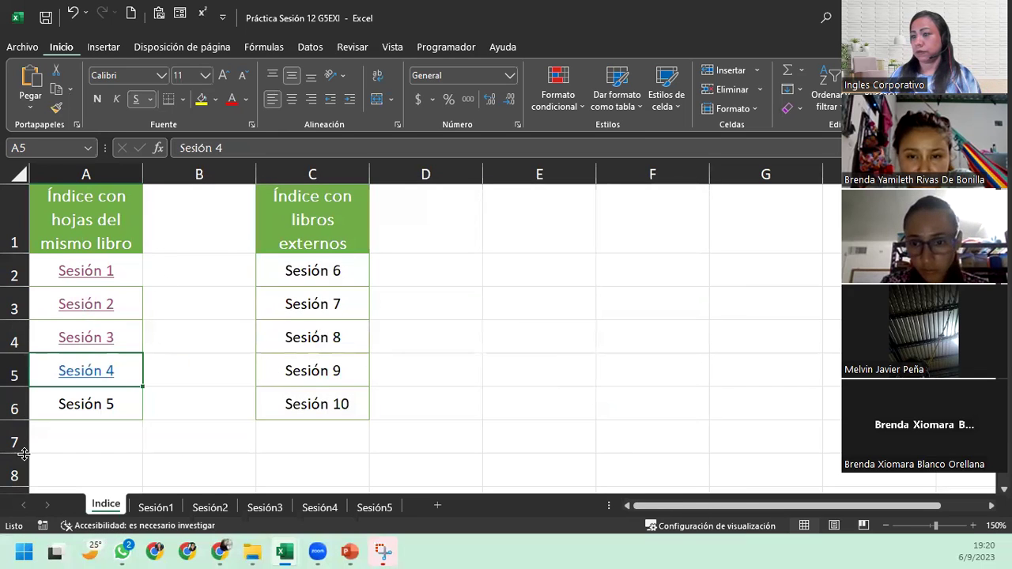
- Link Sesión 5 in A6 to cell C3 of the Sesión5 sheet, then test the Sesión 4 link
{"action": "left_click", "coordinate": [95, 406]}
{"action": "right_click", "coordinate": [94, 405]}
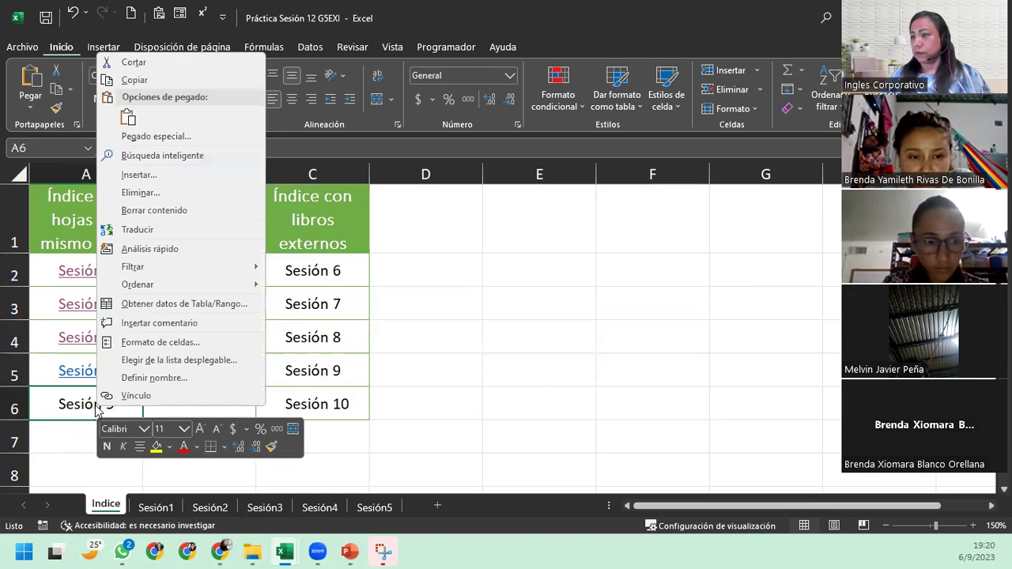
{"action": "left_click", "coordinate": [152, 396]}
{"action": "double_click", "coordinate": [170, 314]}
{"action": "type", "text": "c3"}
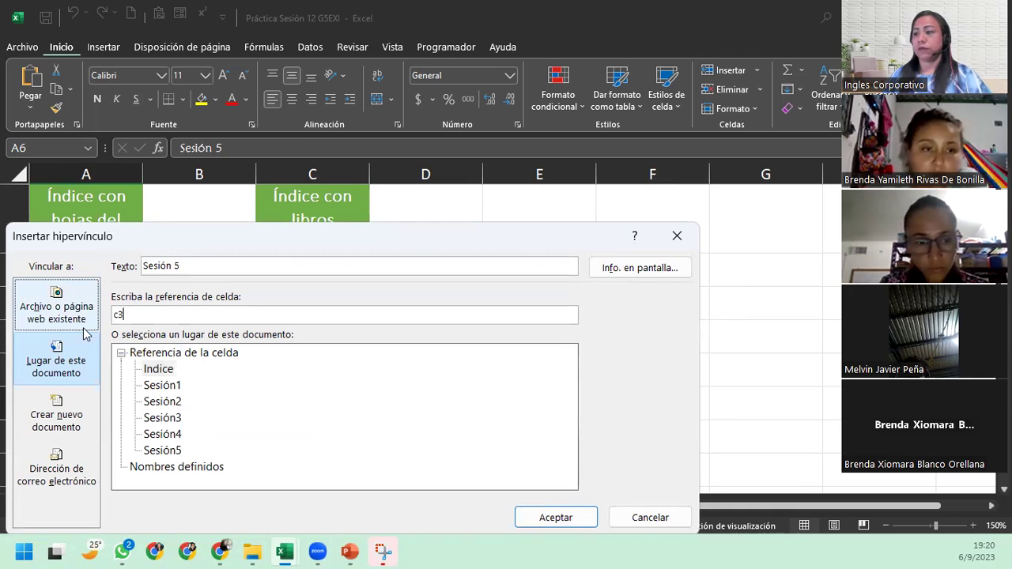
{"action": "left_click", "coordinate": [162, 449]}
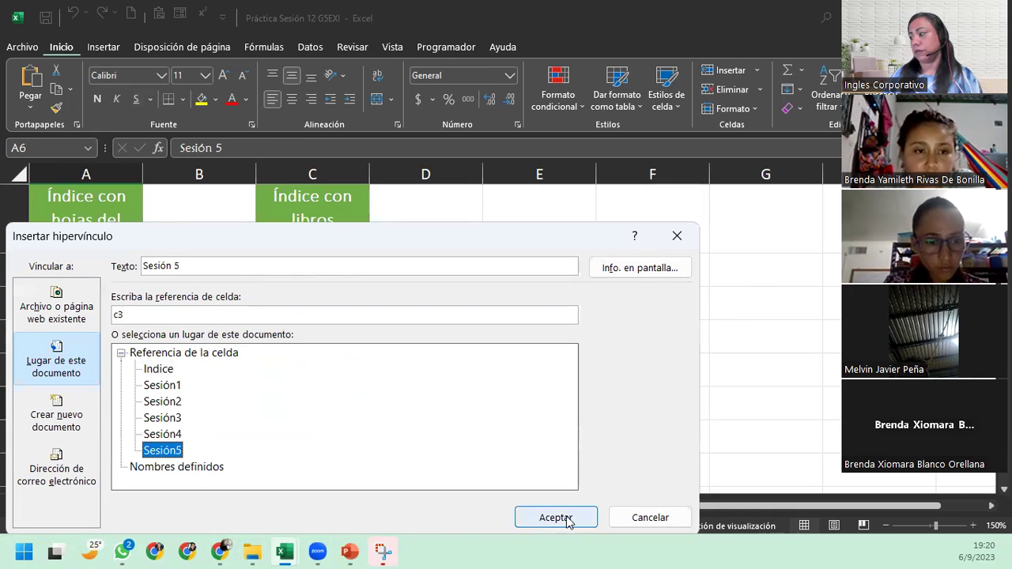
{"action": "left_click", "coordinate": [555, 517]}
{"action": "left_click", "coordinate": [93, 371]}
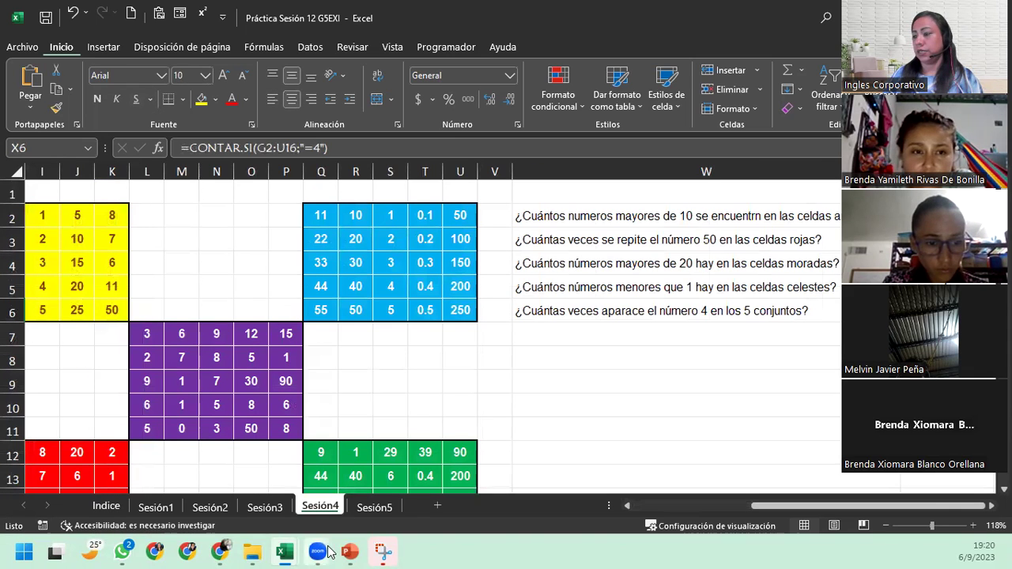
- From Indice, follow the Sesión 5 link to the multiplication table sheet and come back
{"action": "left_click", "coordinate": [106, 506]}
{"action": "left_click", "coordinate": [93, 405]}
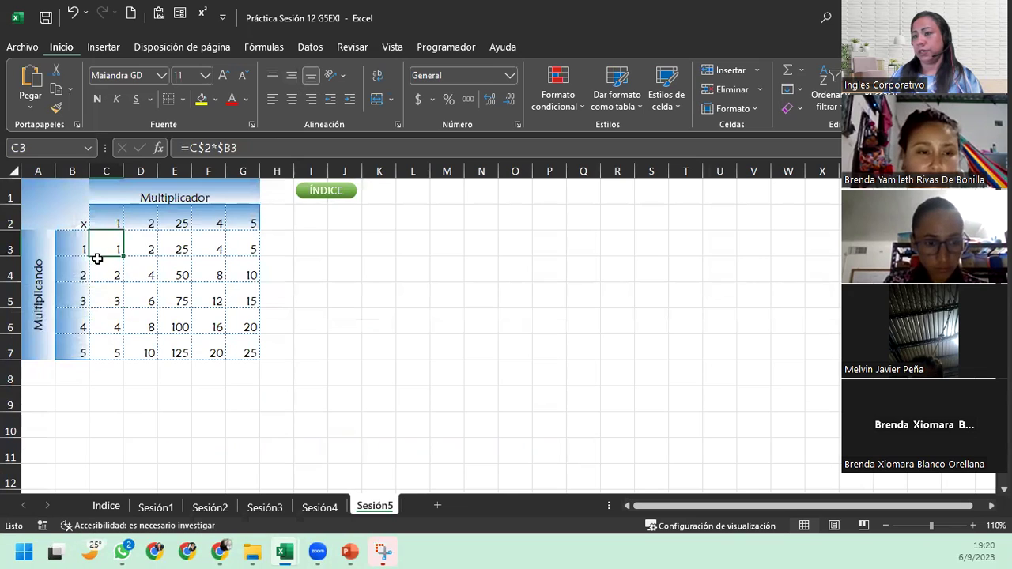
{"action": "left_click", "coordinate": [97, 509]}
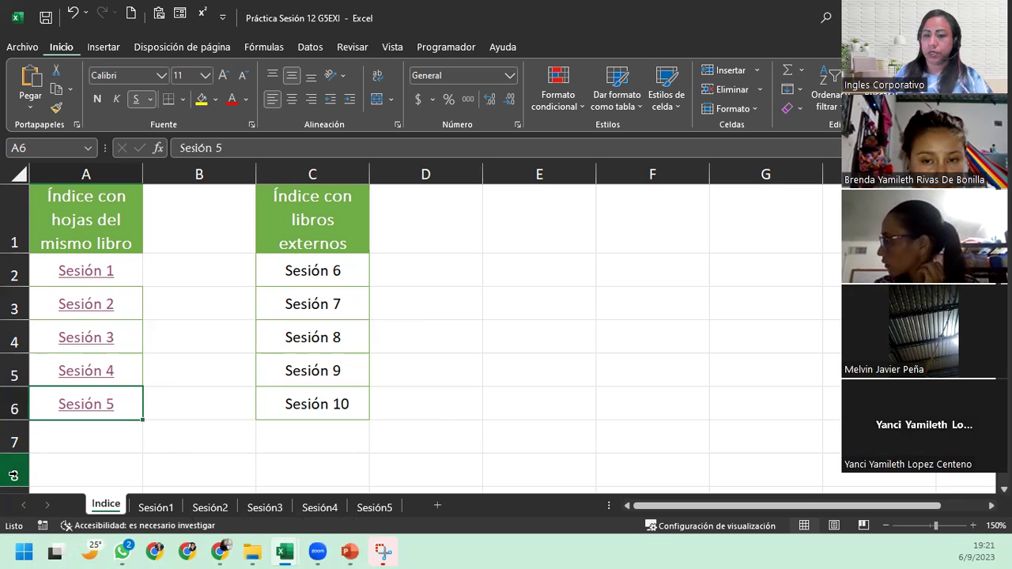
{"action": "left_click", "coordinate": [93, 303]}
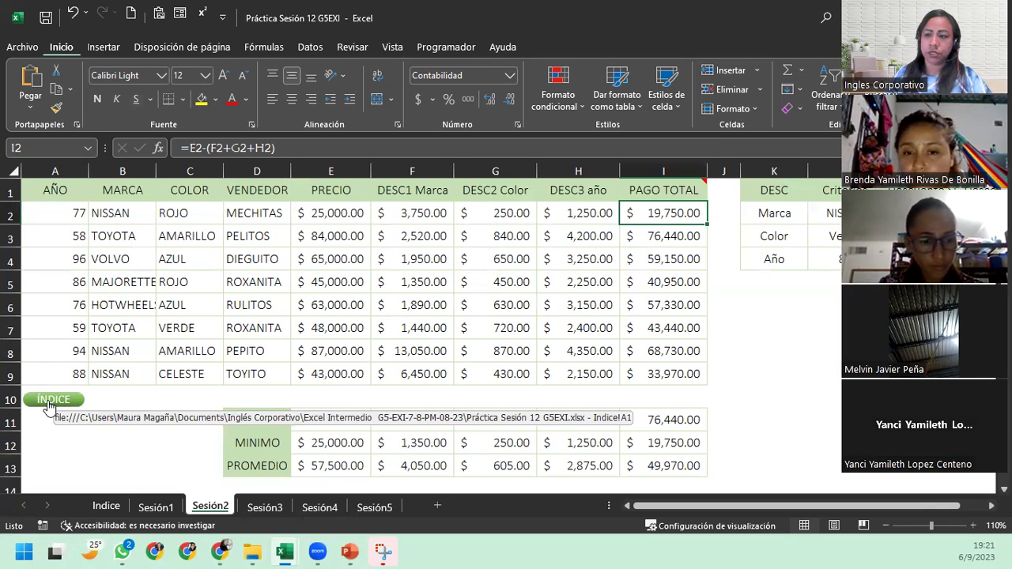
{"action": "left_click", "coordinate": [47, 403]}
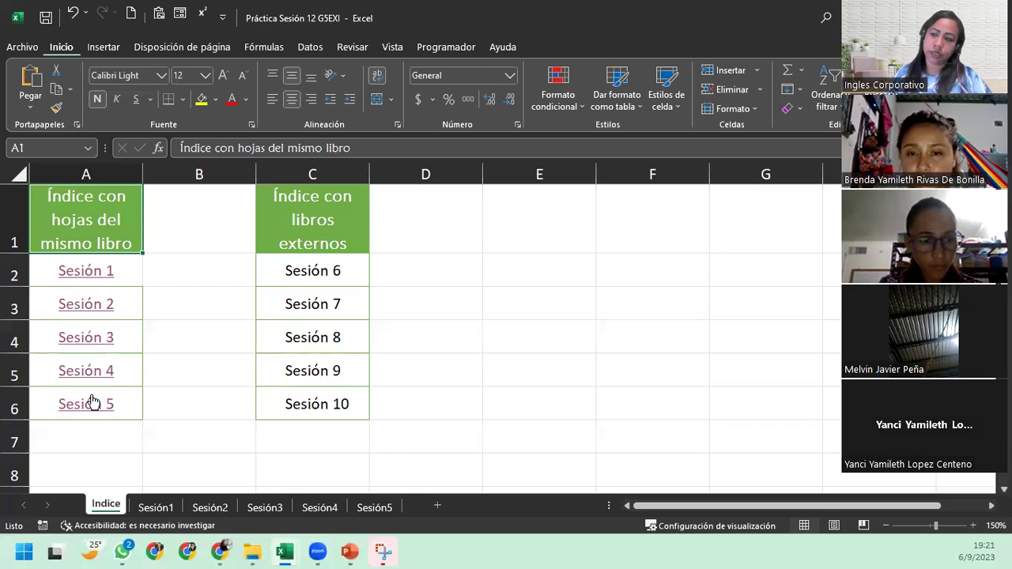
{"action": "left_click", "coordinate": [92, 401]}
{"action": "left_click", "coordinate": [342, 188]}
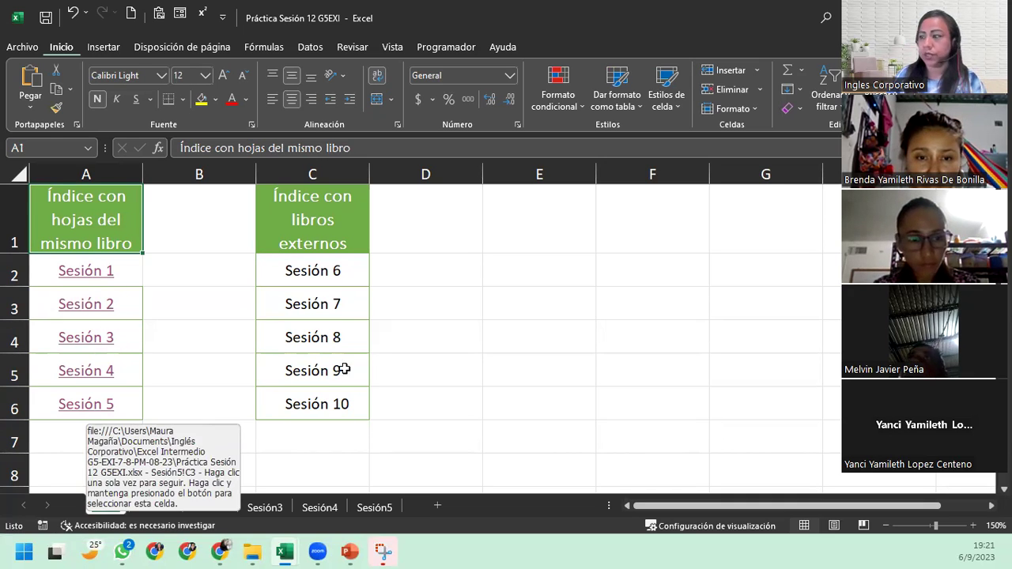
{"action": "left_click", "coordinate": [365, 209]}
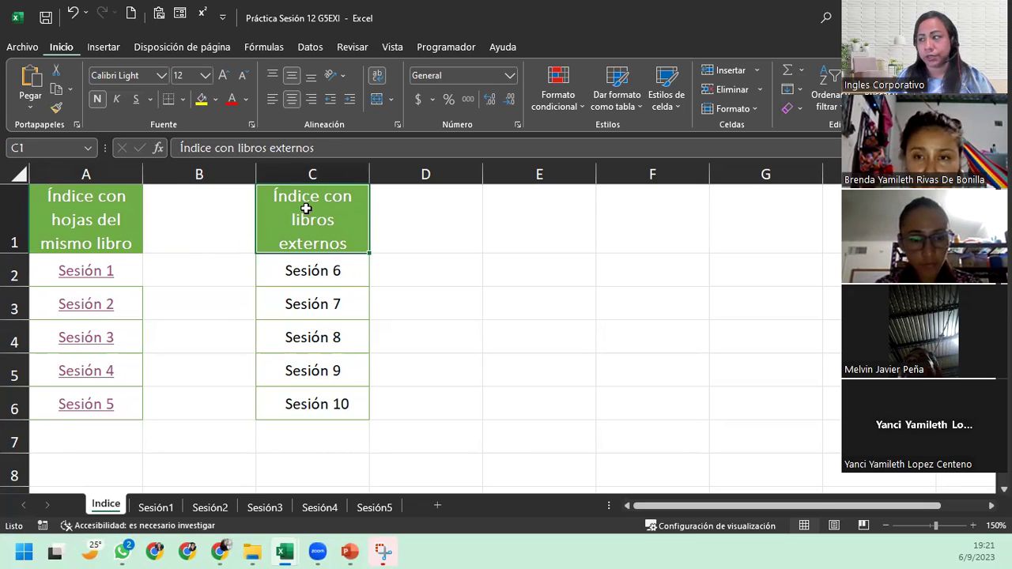
{"action": "left_click", "coordinate": [306, 264]}
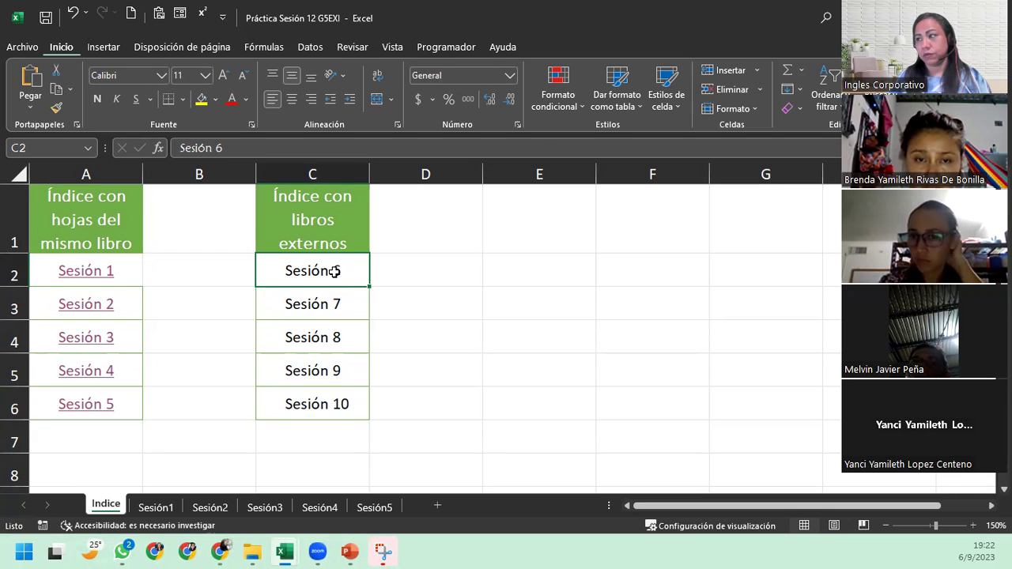
- Start a hyperlink on the Sesión 6 cell C2 to an existing file, choosing Práctica Sesión 6 G5EXI
{"action": "right_click", "coordinate": [334, 271]}
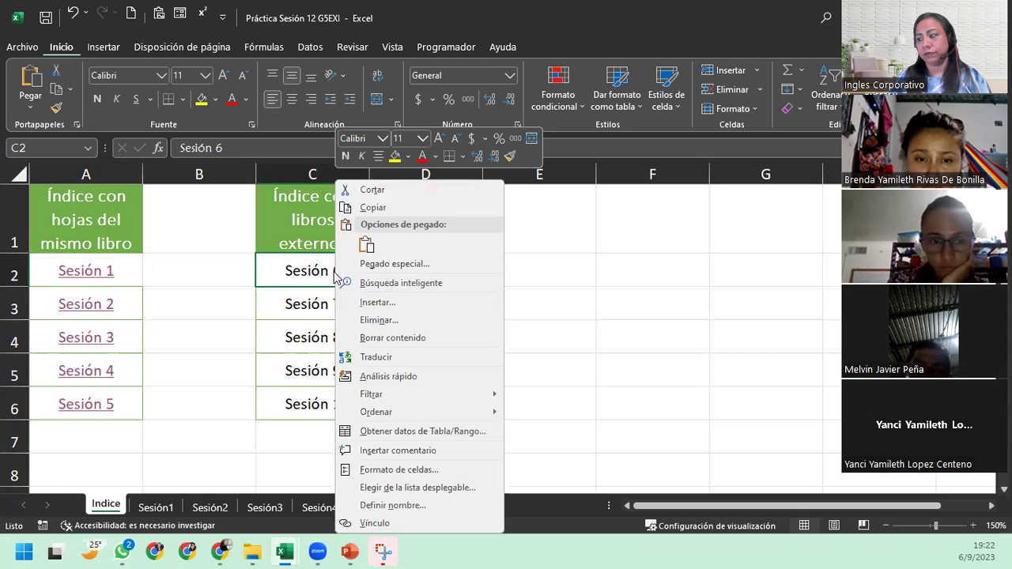
{"action": "left_click", "coordinate": [375, 524]}
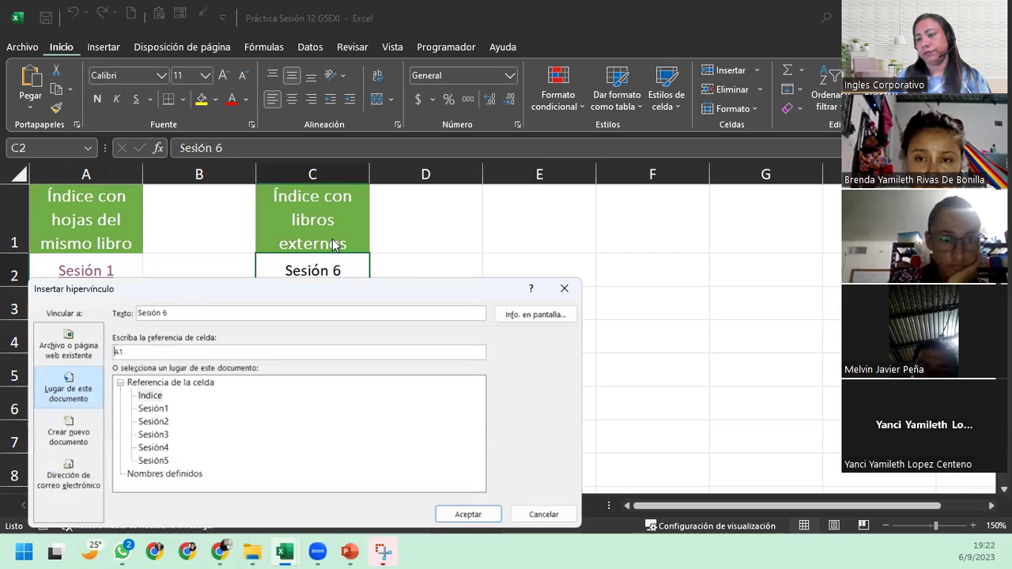
{"action": "left_click", "coordinate": [62, 357]}
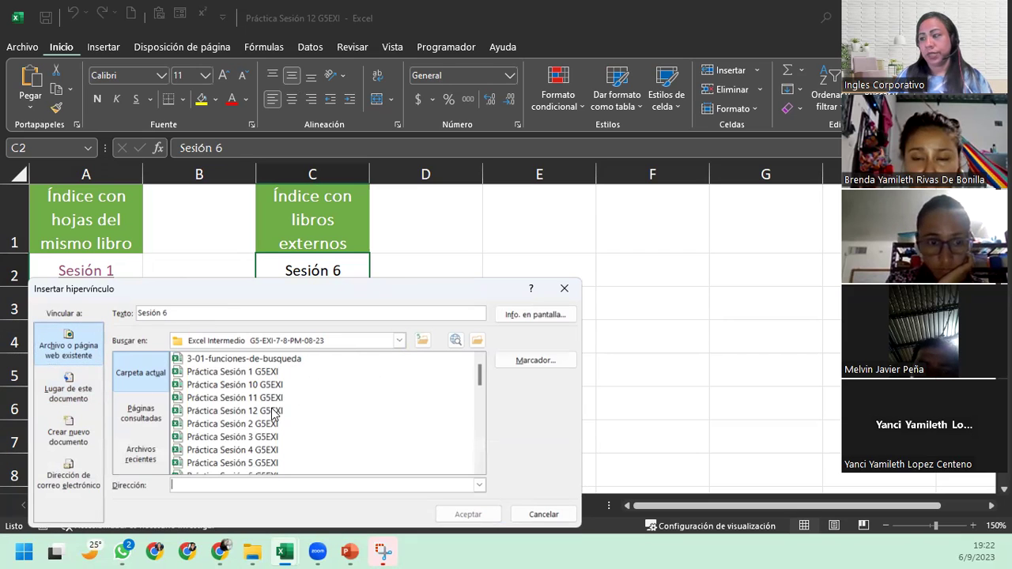
{"action": "scroll", "coordinate": [272, 413], "scroll_direction": "down", "scroll_amount": 1}
{"action": "scroll", "coordinate": [273, 413], "scroll_direction": "down", "scroll_amount": 1}
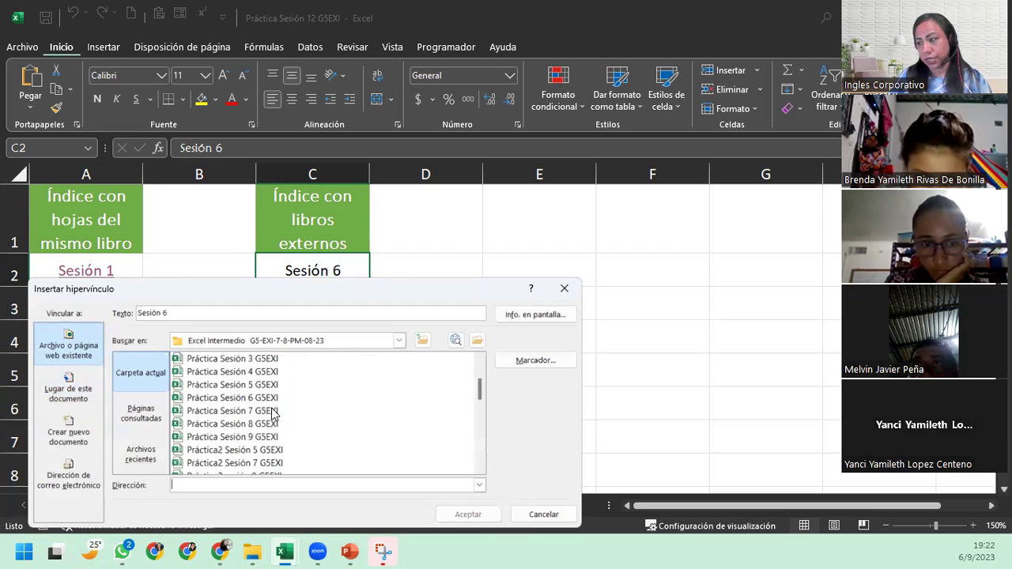
{"action": "left_click", "coordinate": [226, 399]}
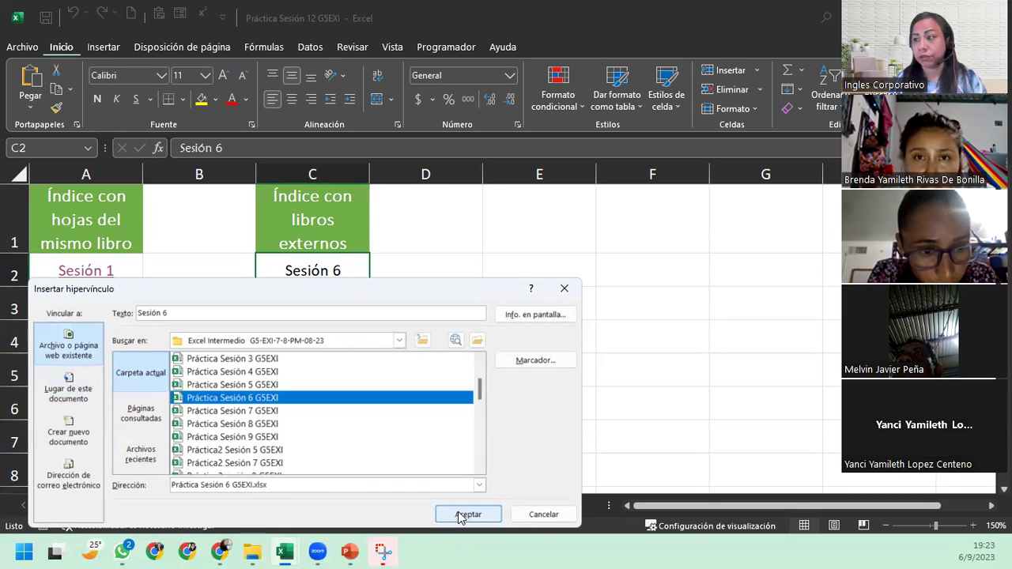
- Browse to Documentos > Inglés Corporativo > Excel Intermedio G5-EXI-7-8-PM-08-23 and select Práctica Sesión 6 G5EXI
{"action": "left_click", "coordinate": [400, 341]}
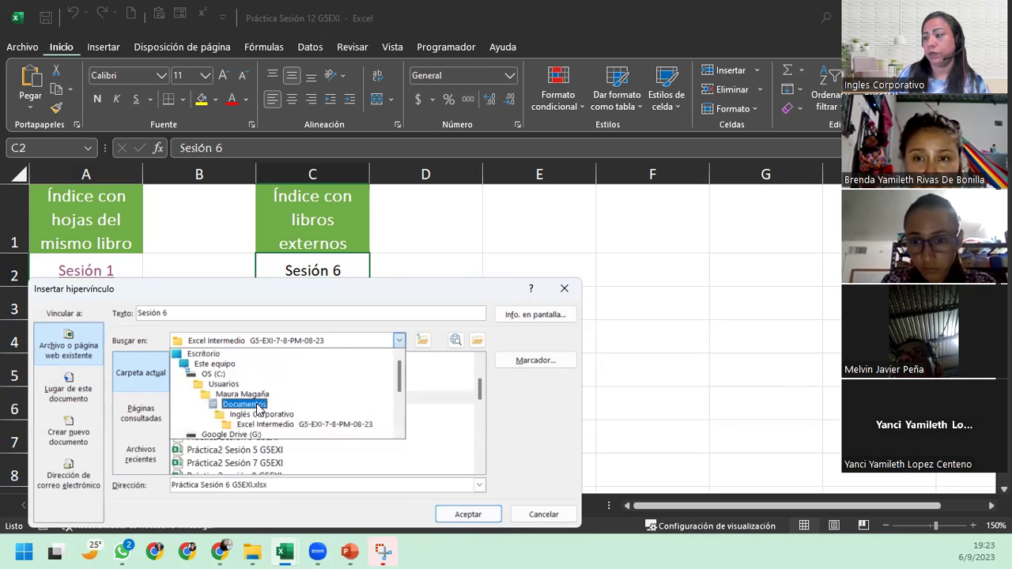
{"action": "left_click", "coordinate": [253, 405]}
{"action": "double_click", "coordinate": [215, 425]}
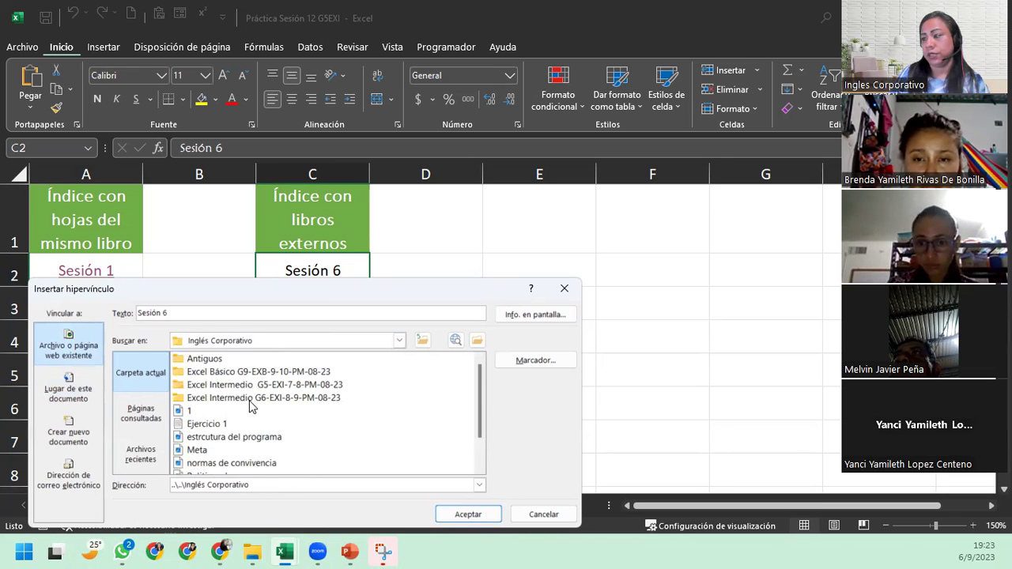
{"action": "left_click", "coordinate": [270, 387]}
{"action": "double_click", "coordinate": [270, 386]}
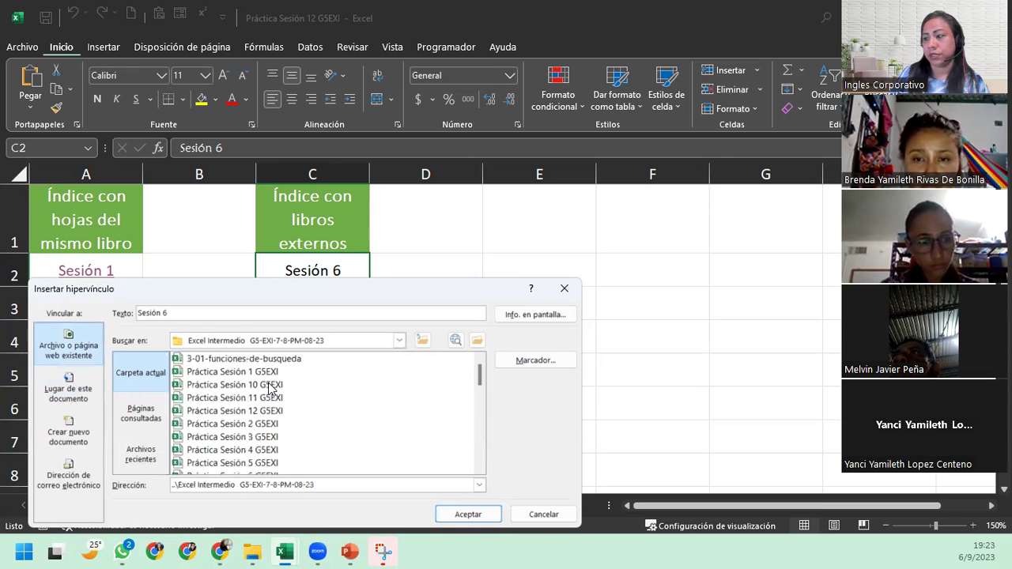
{"action": "scroll", "coordinate": [259, 452], "scroll_direction": "down", "scroll_amount": 1}
{"action": "left_click", "coordinate": [258, 437]}
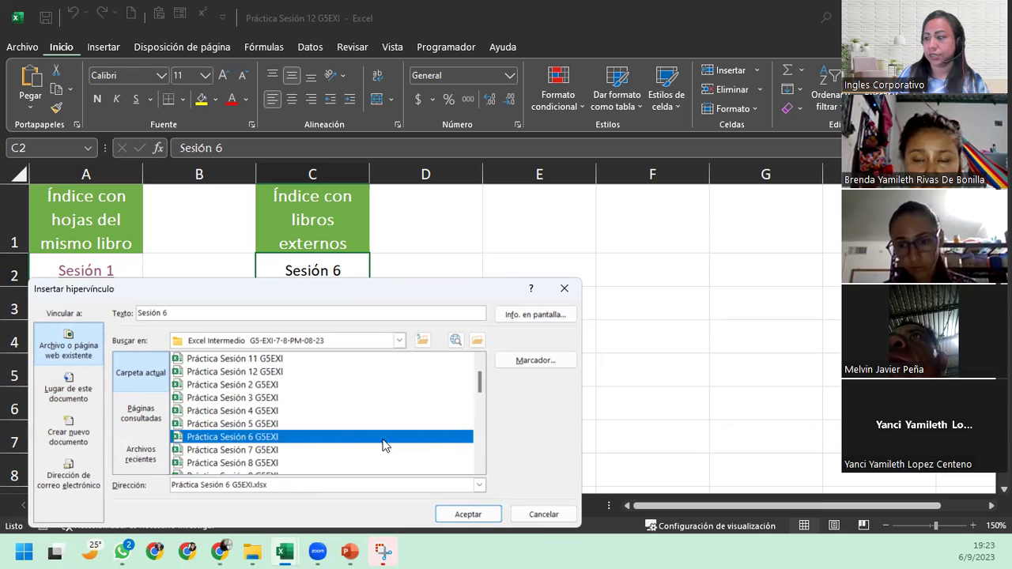
- Confirm and follow the Sesión 6 link, browse the workbook's sheets, ending on Ejemplo cell B3
{"action": "left_click", "coordinate": [467, 515]}
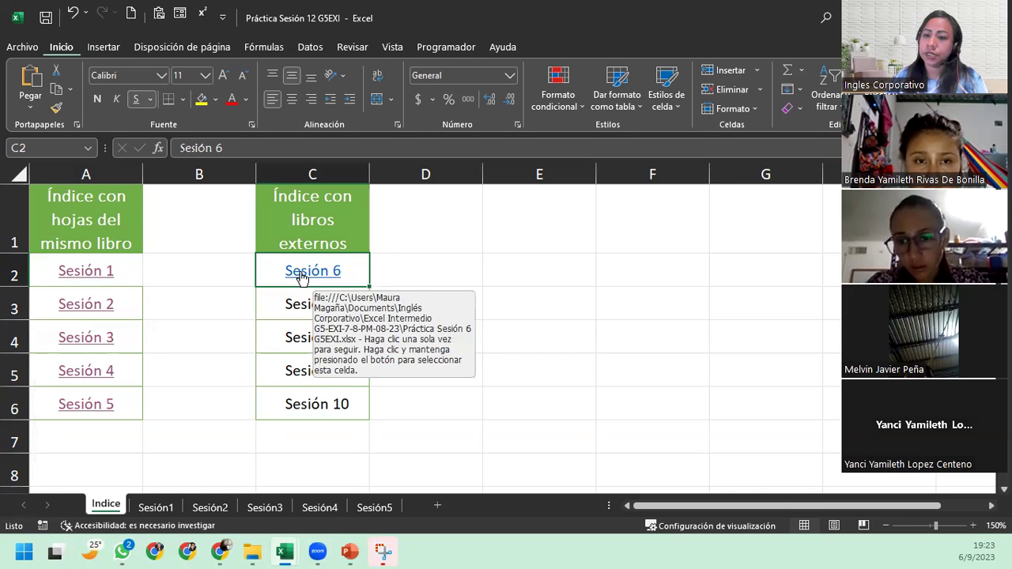
{"action": "left_click", "coordinate": [302, 273]}
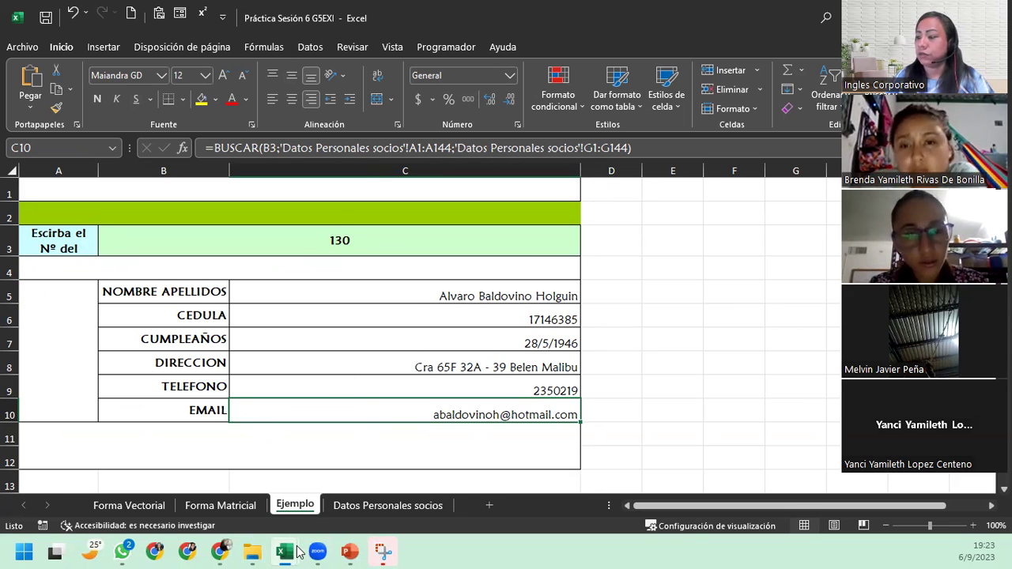
{"action": "left_click", "coordinate": [132, 507]}
{"action": "left_click", "coordinate": [222, 510]}
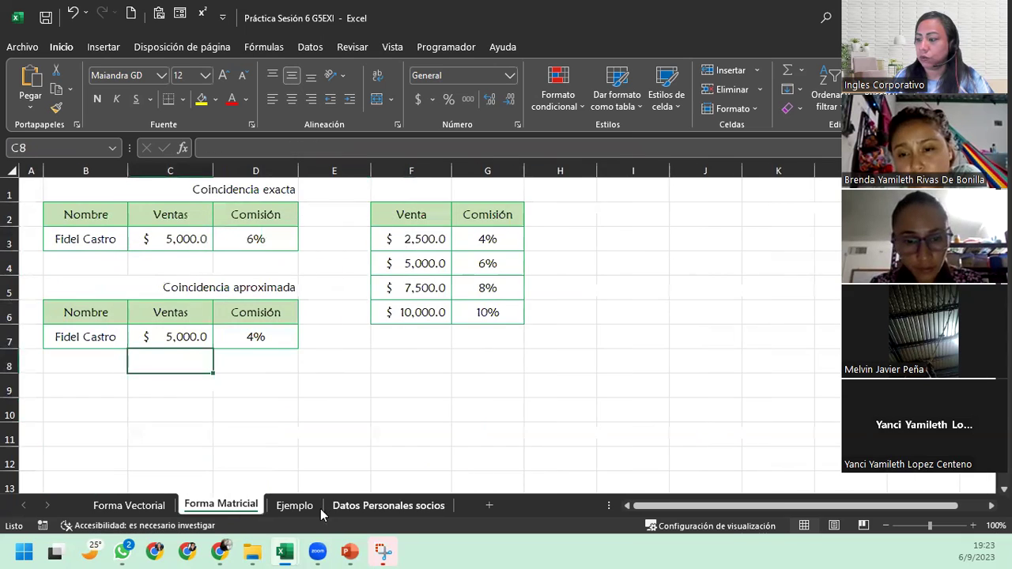
{"action": "left_click", "coordinate": [299, 510]}
{"action": "left_click", "coordinate": [342, 510]}
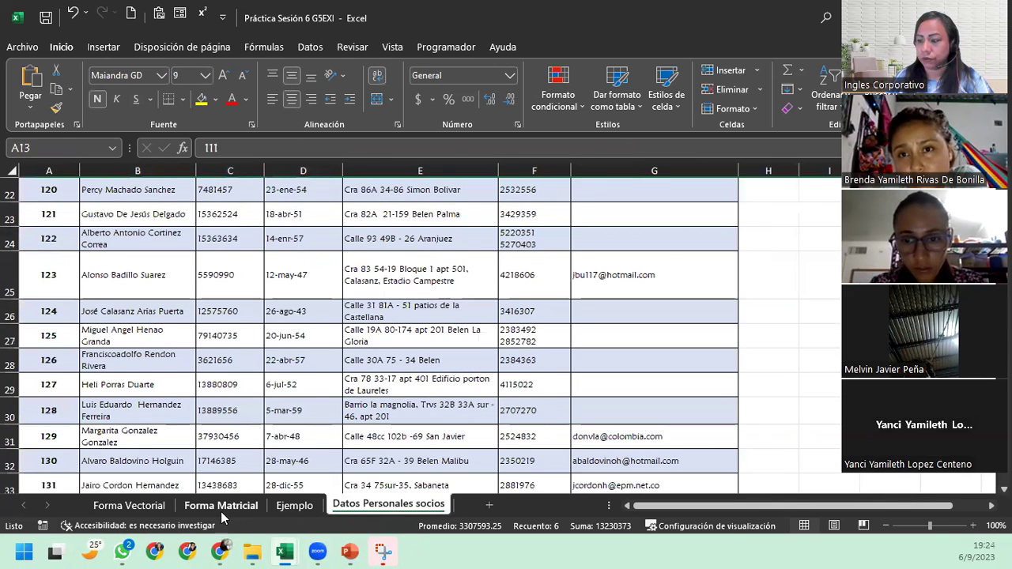
{"action": "left_click", "coordinate": [222, 507]}
{"action": "left_click", "coordinate": [156, 504]}
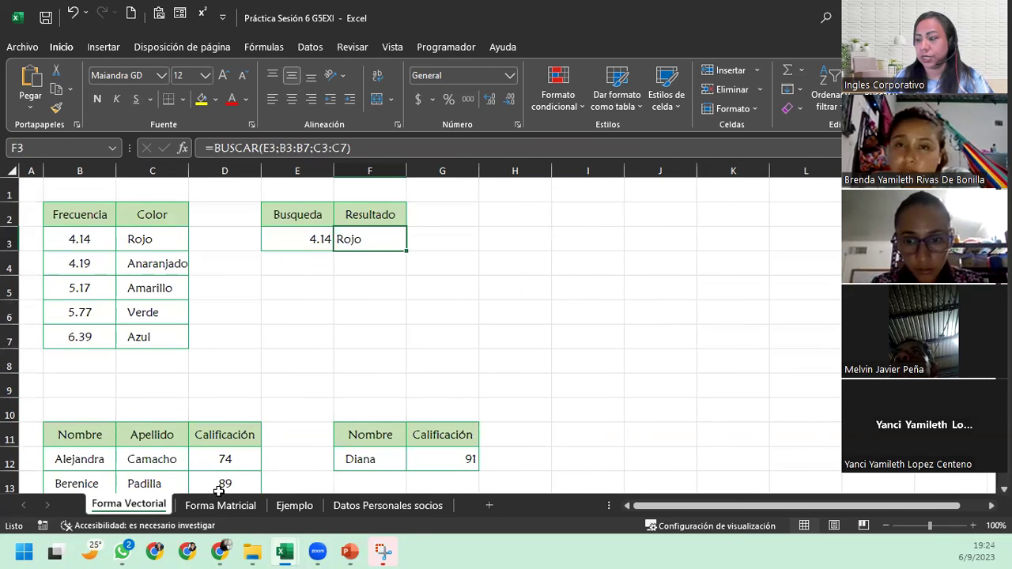
{"action": "left_click", "coordinate": [276, 513]}
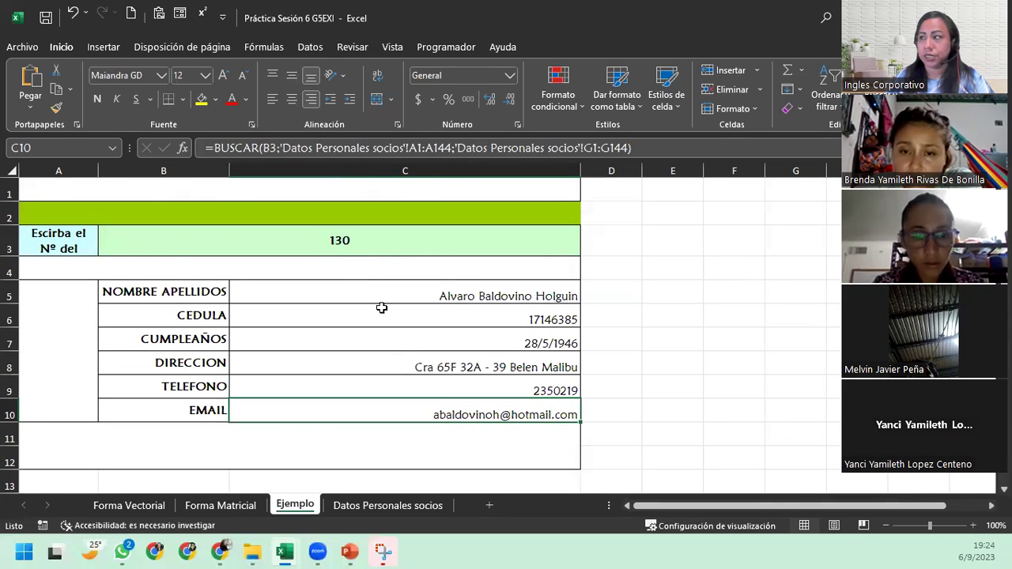
{"action": "left_click", "coordinate": [336, 249]}
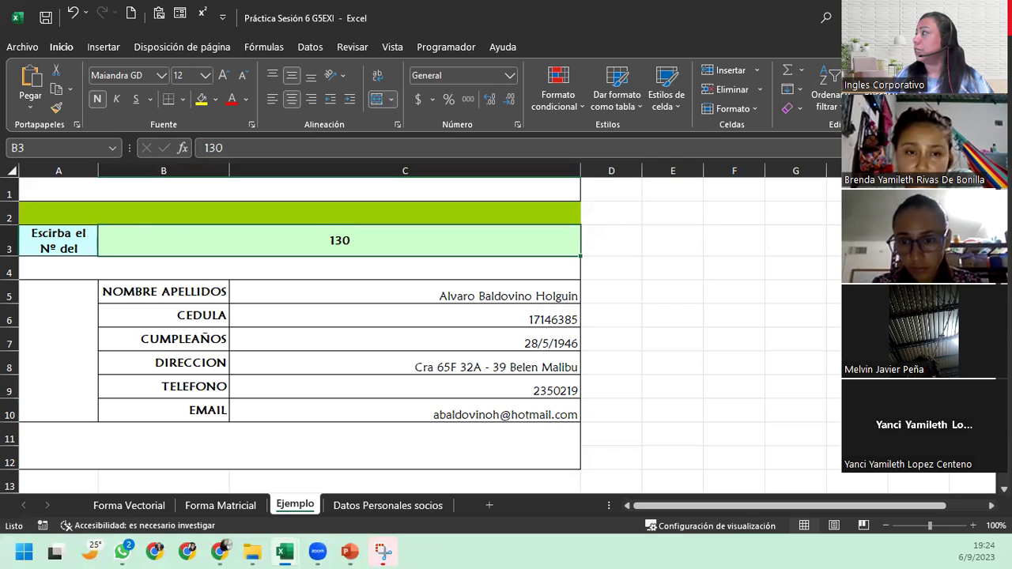
- Edit the Sesión 6 link in C2 so it targets the Práctica Sesión 6 G5EXI workbook
{"action": "right_click", "coordinate": [282, 264]}
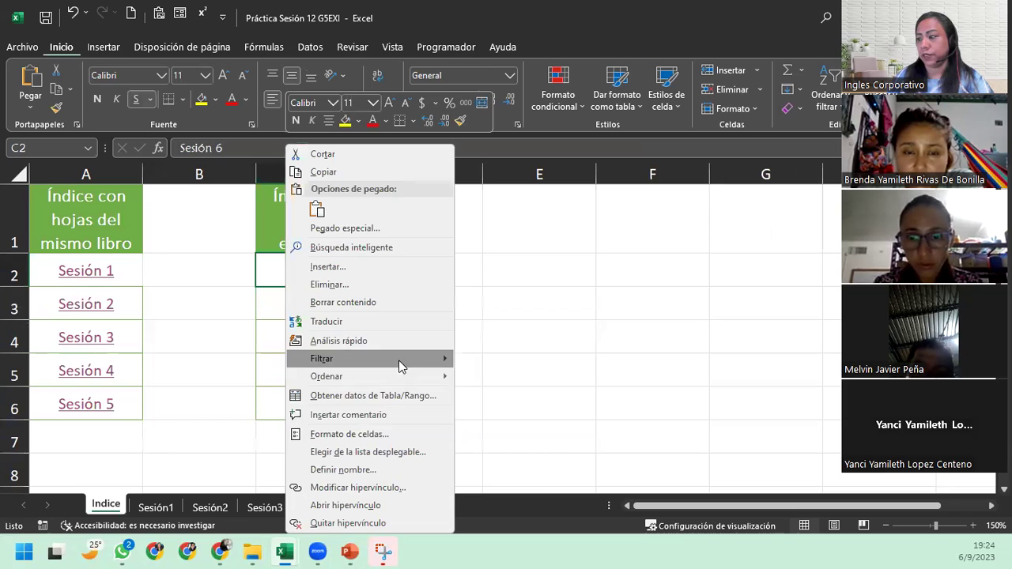
{"action": "left_click", "coordinate": [358, 487]}
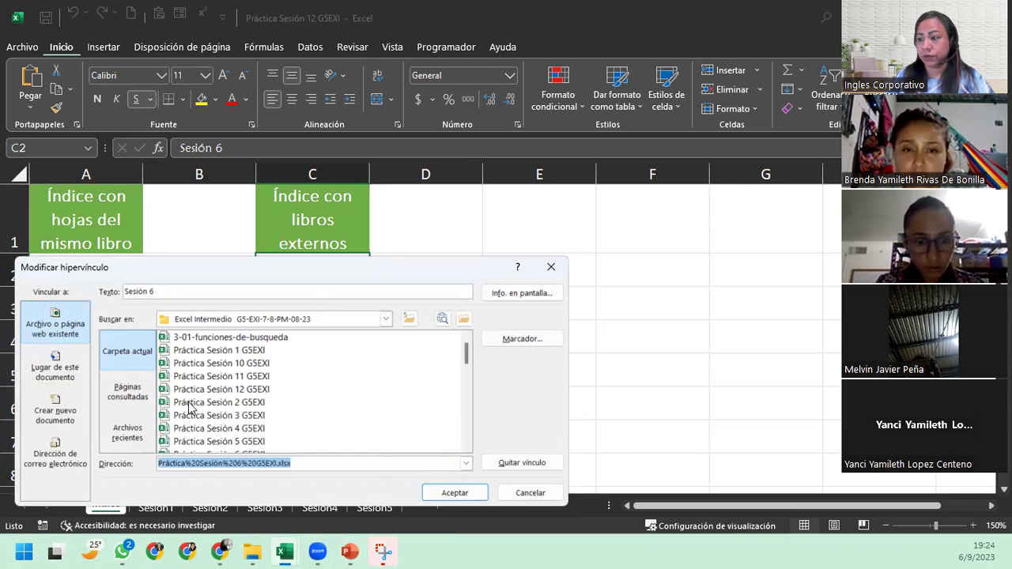
{"action": "scroll", "coordinate": [212, 417], "scroll_direction": "down", "scroll_amount": 1}
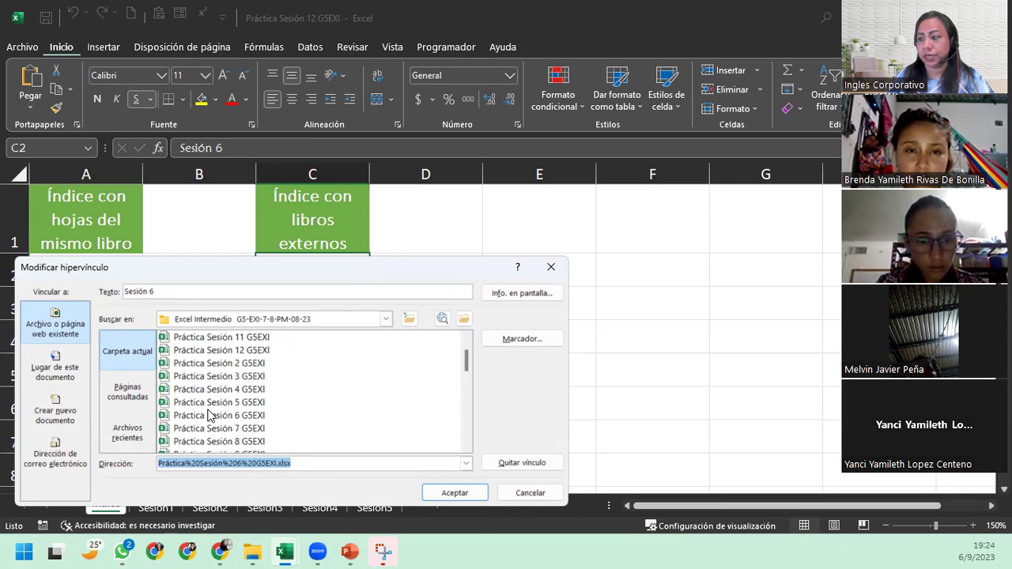
{"action": "left_click", "coordinate": [211, 416]}
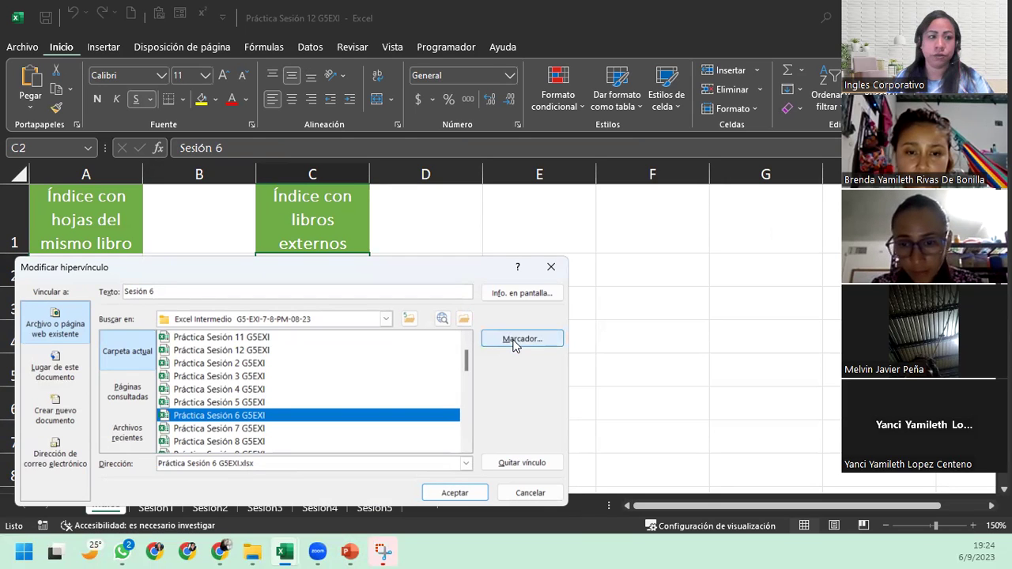
- Set the link's destination to cell B3 on the Ejemplo sheet and confirm
{"action": "left_click", "coordinate": [514, 341]}
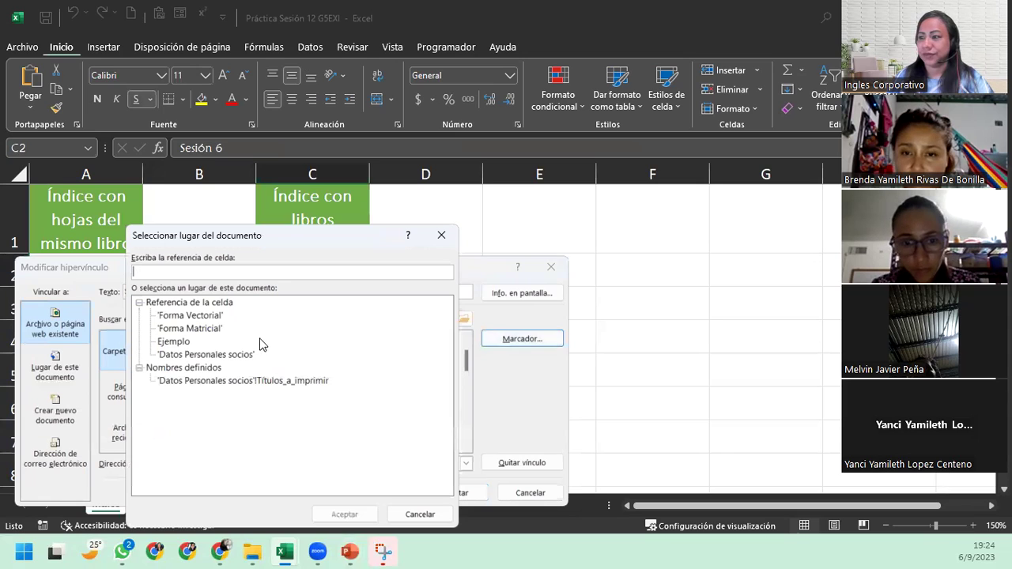
{"action": "left_click", "coordinate": [174, 341]}
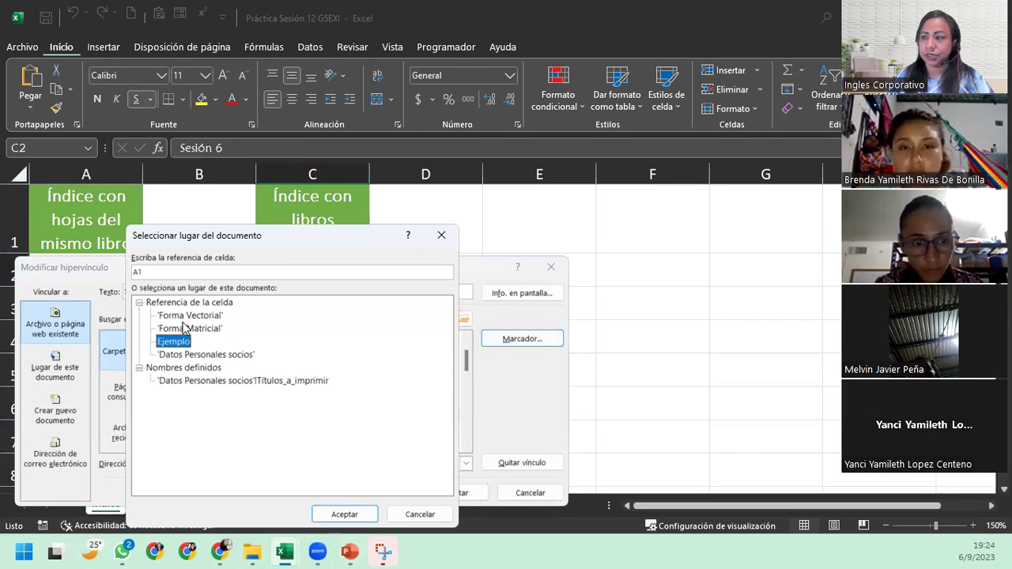
{"action": "left_click_drag", "start_coordinate": [160, 270], "coordinate": [128, 278]}
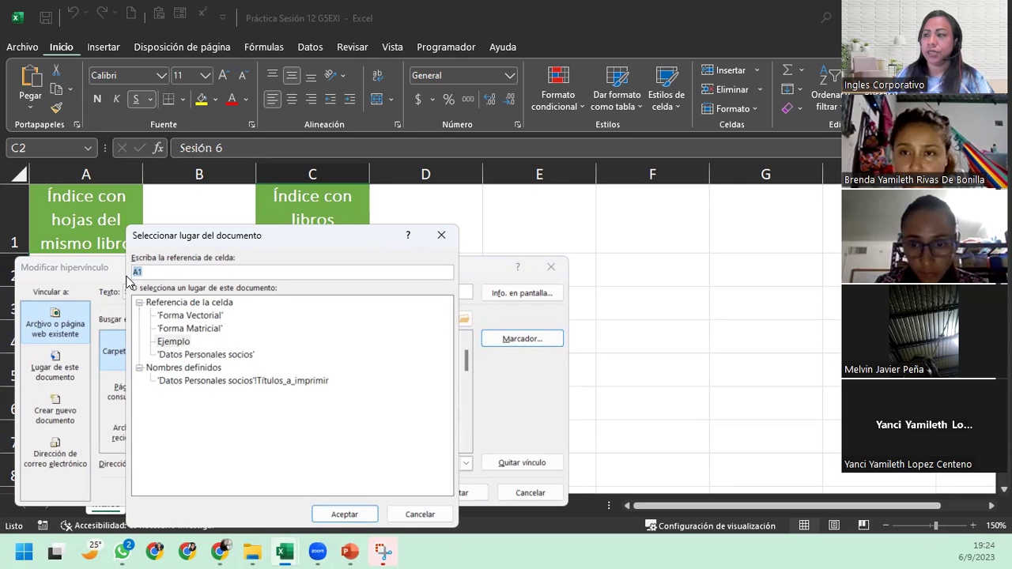
{"action": "type", "text": "b3"}
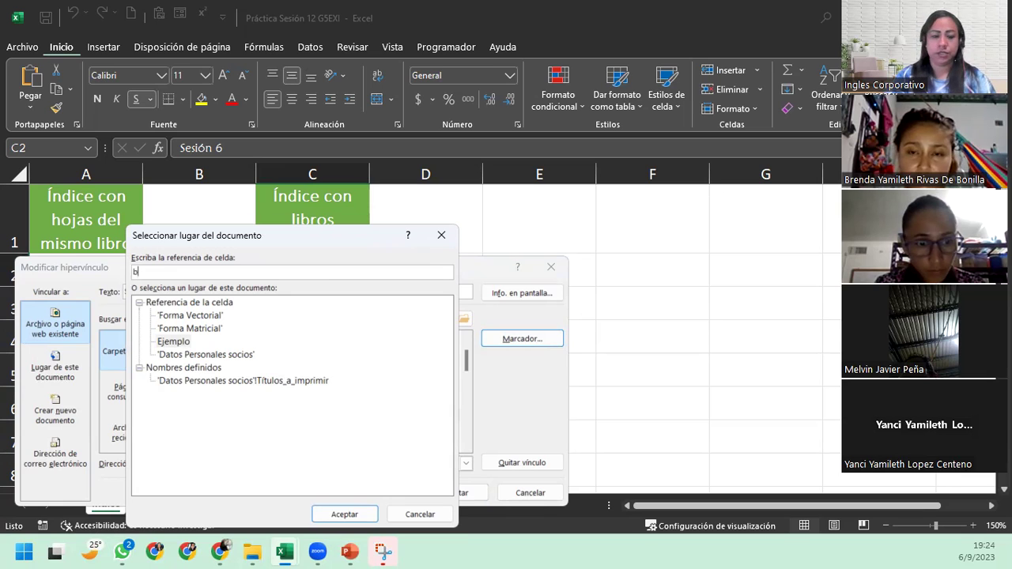
{"action": "key", "text": "BackSpace"}
{"action": "type", "text": "B3"}
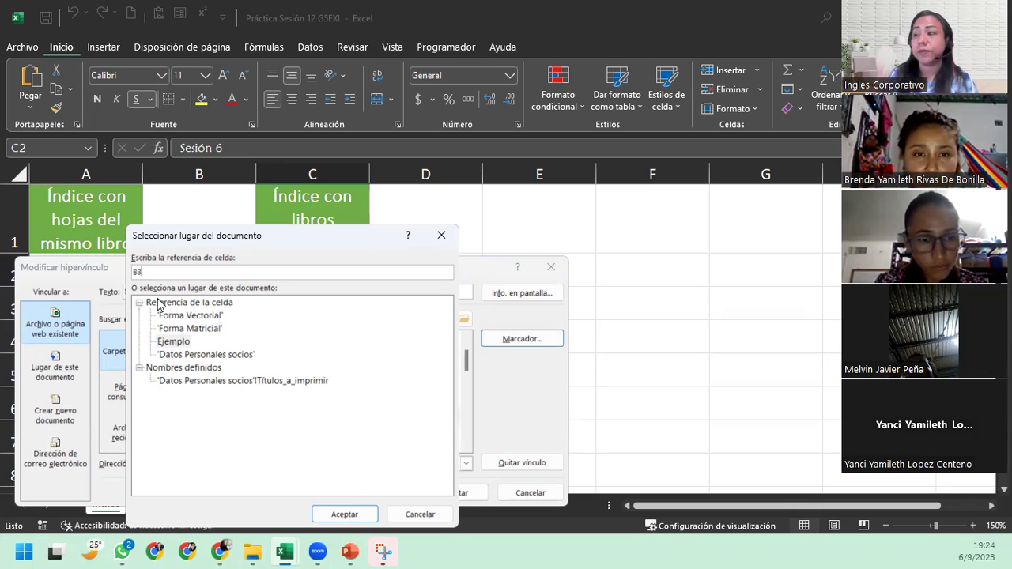
{"action": "left_click", "coordinate": [344, 515]}
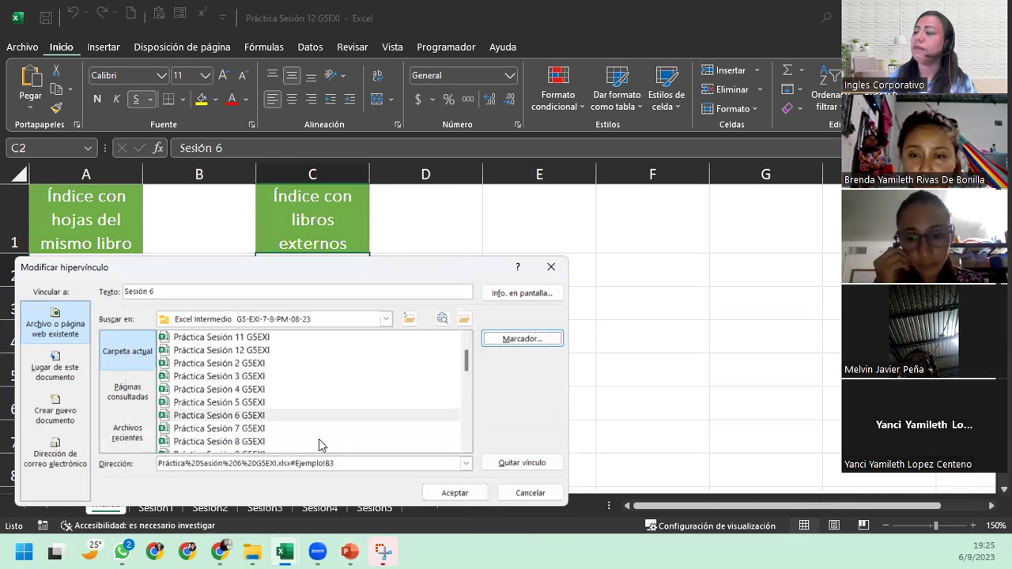
{"action": "left_click", "coordinate": [456, 494]}
{"action": "left_click", "coordinate": [456, 494]}
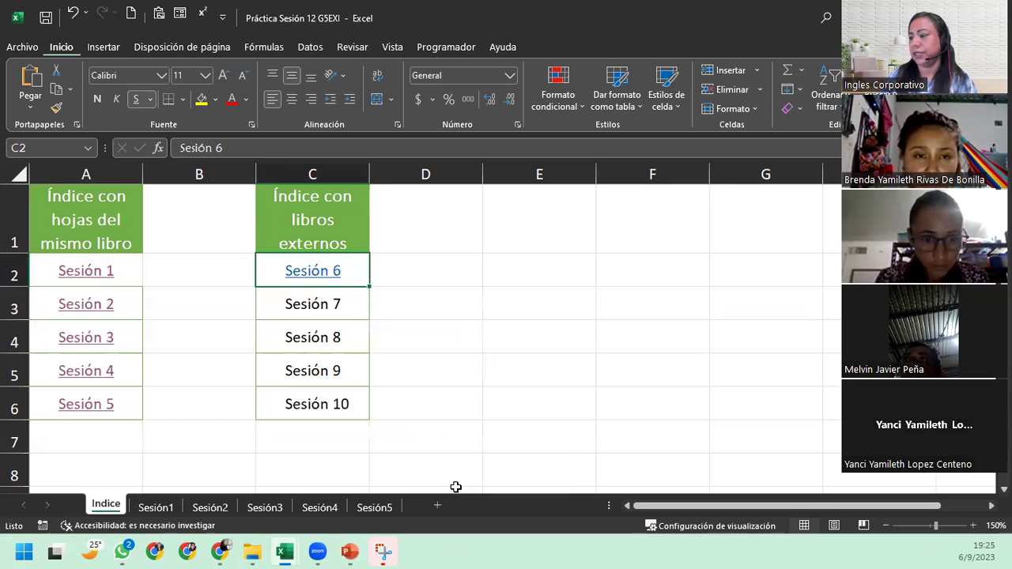
- Follow the Sesión 6 link, view the Forma Vectorial and Datos Personales socios sheets, then return to the index
{"action": "left_click", "coordinate": [313, 272]}
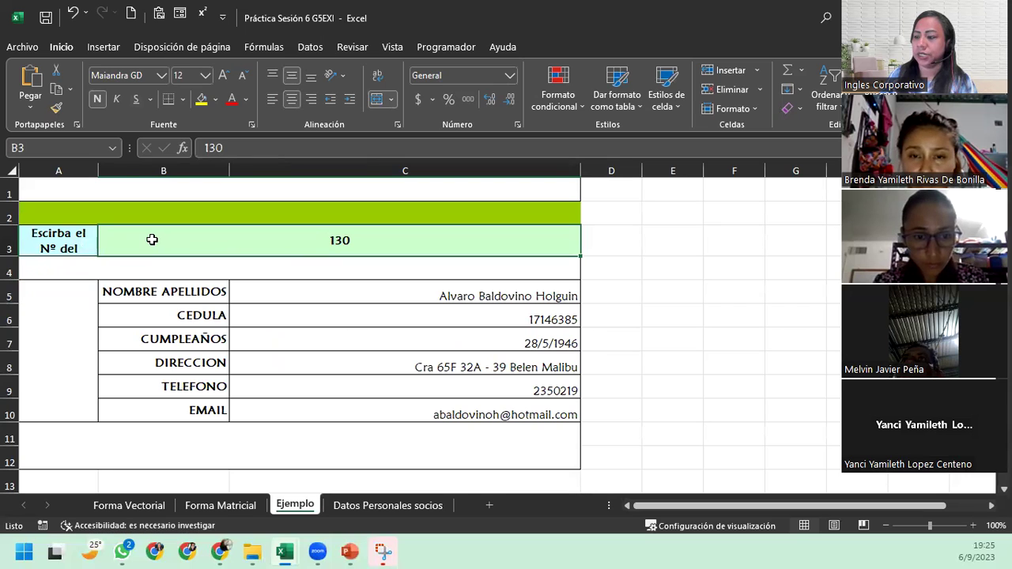
{"action": "left_click", "coordinate": [118, 505]}
{"action": "left_click", "coordinate": [410, 503]}
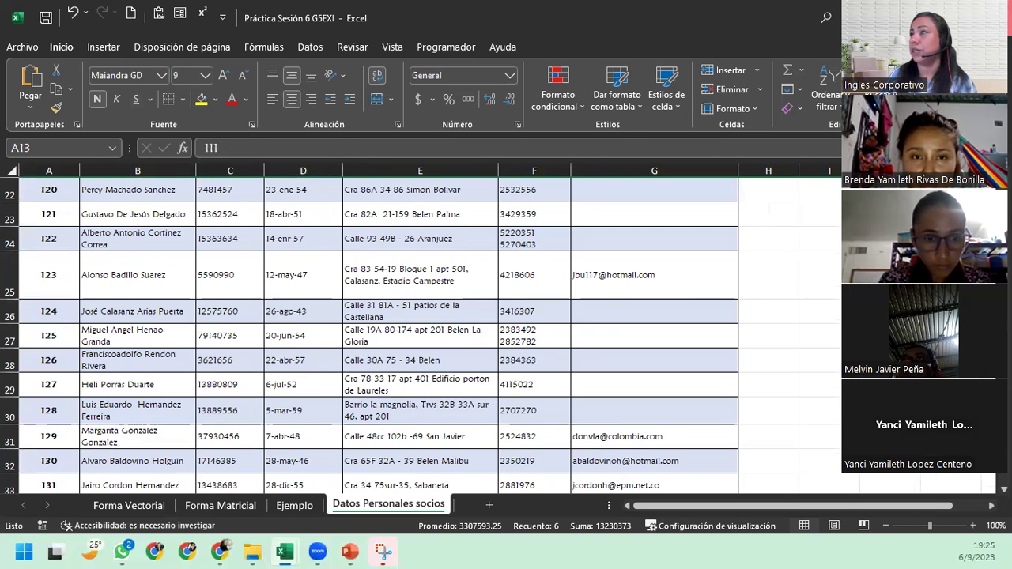
{"action": "key", "text": "alt+Tab"}
{"action": "left_click", "coordinate": [313, 272]}
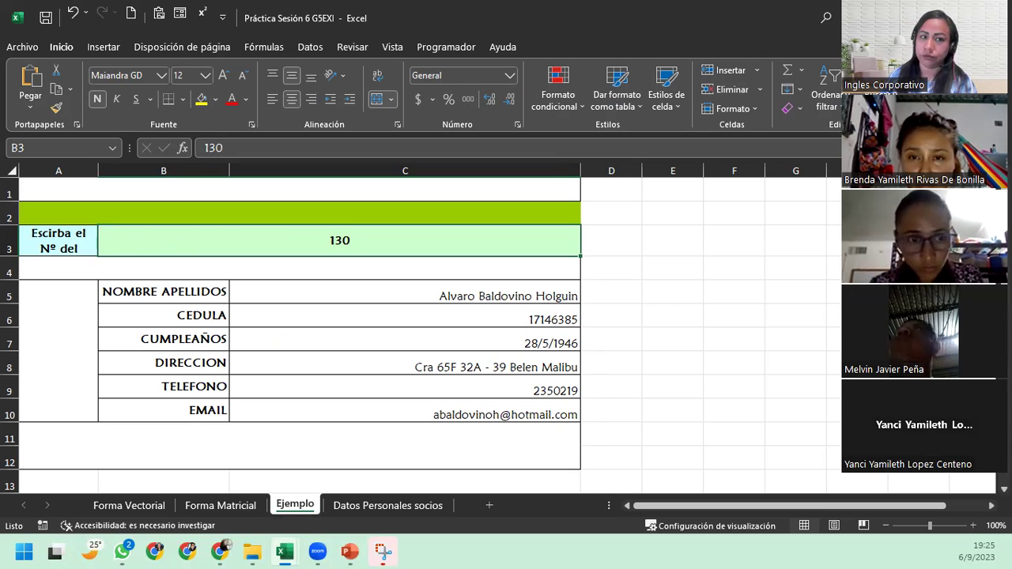
{"action": "key", "text": "alt+Tab"}
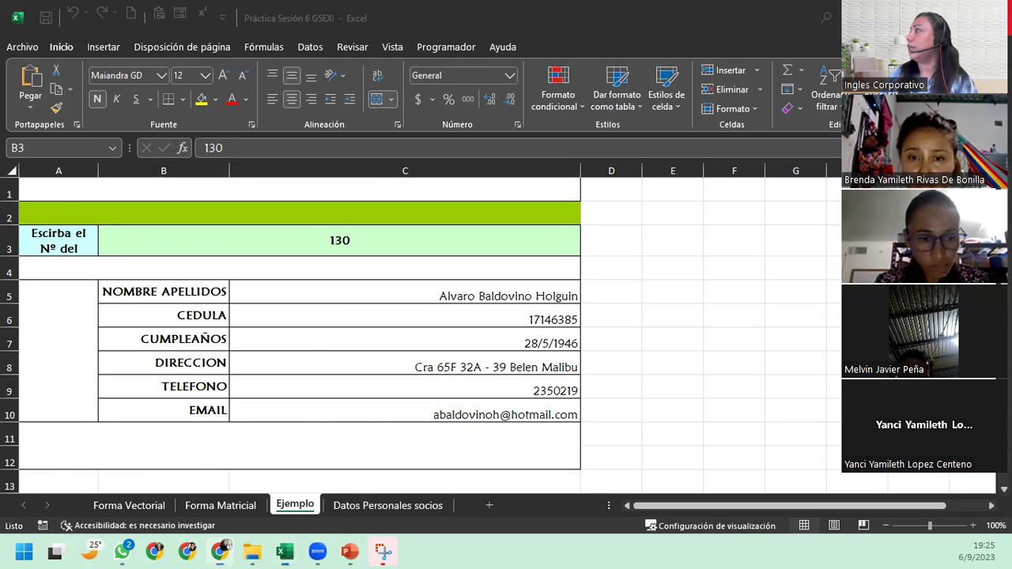
{"action": "key", "text": "alt+Tab"}
- Link Sesión 7 in C3 to cell A1 of the Práctica sheet in Práctica Sesión 7 G5EXI
{"action": "left_click", "coordinate": [305, 297]}
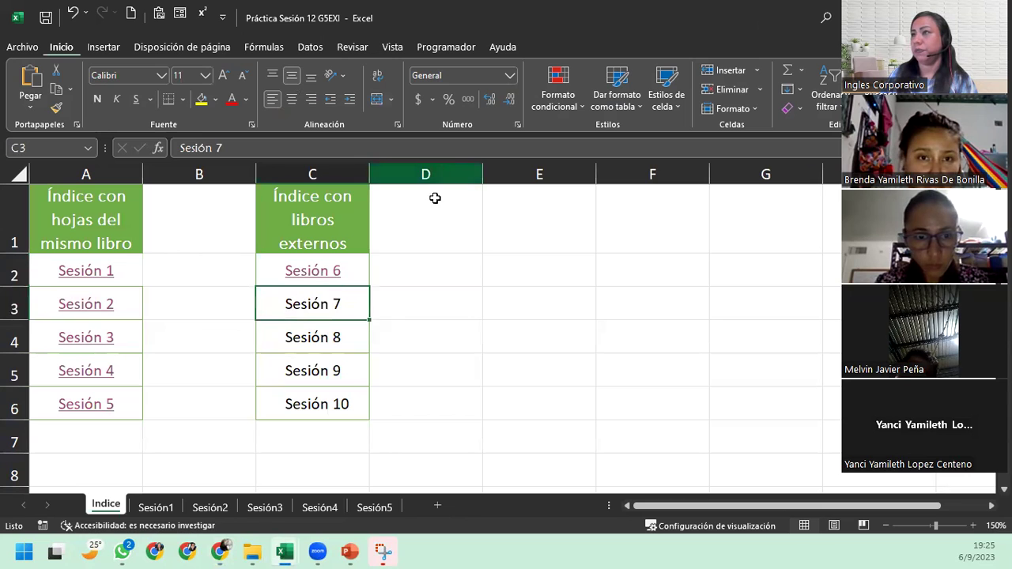
{"action": "left_click", "coordinate": [135, 45]}
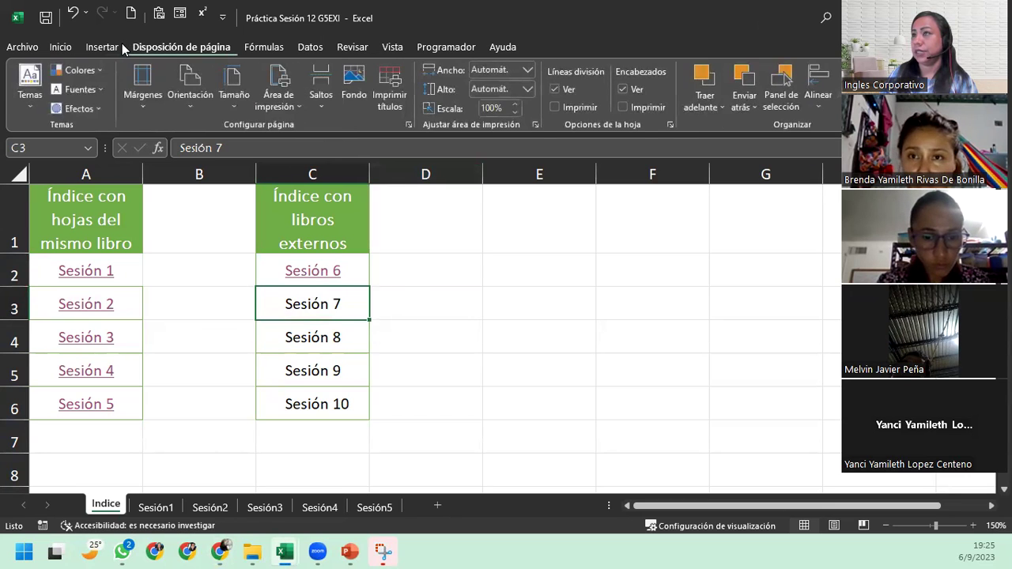
{"action": "left_click", "coordinate": [120, 46]}
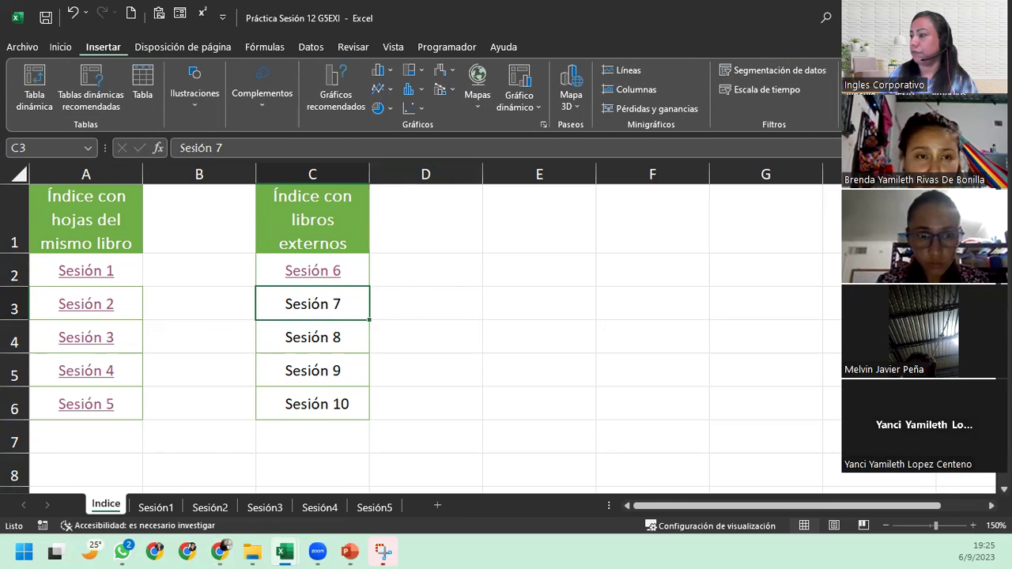
{"action": "key", "text": "ctrl+k"}
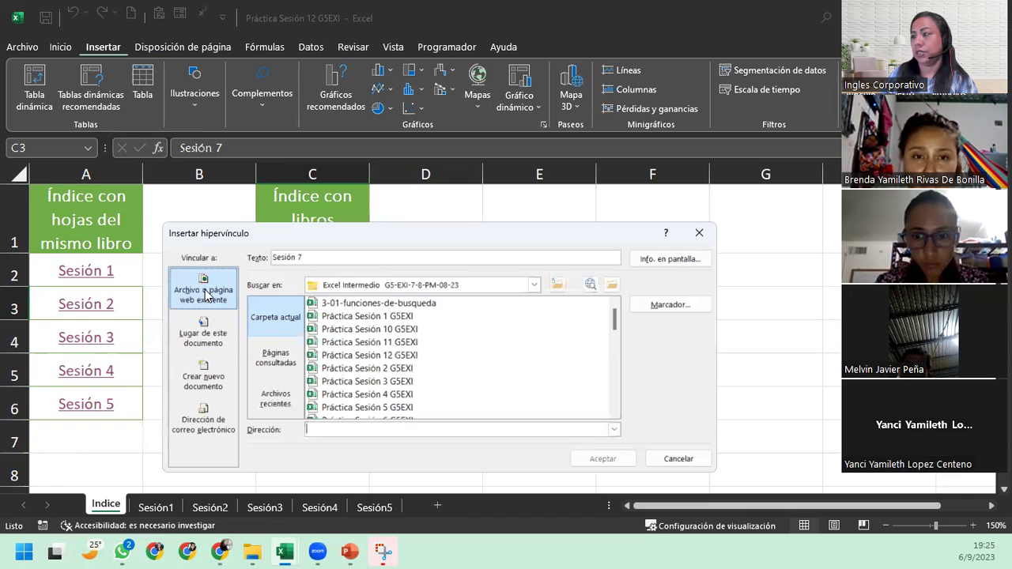
{"action": "scroll", "coordinate": [406, 381], "scroll_direction": "down", "scroll_amount": 1}
{"action": "scroll", "coordinate": [405, 380], "scroll_direction": "down", "scroll_amount": 1}
{"action": "left_click", "coordinate": [389, 358]}
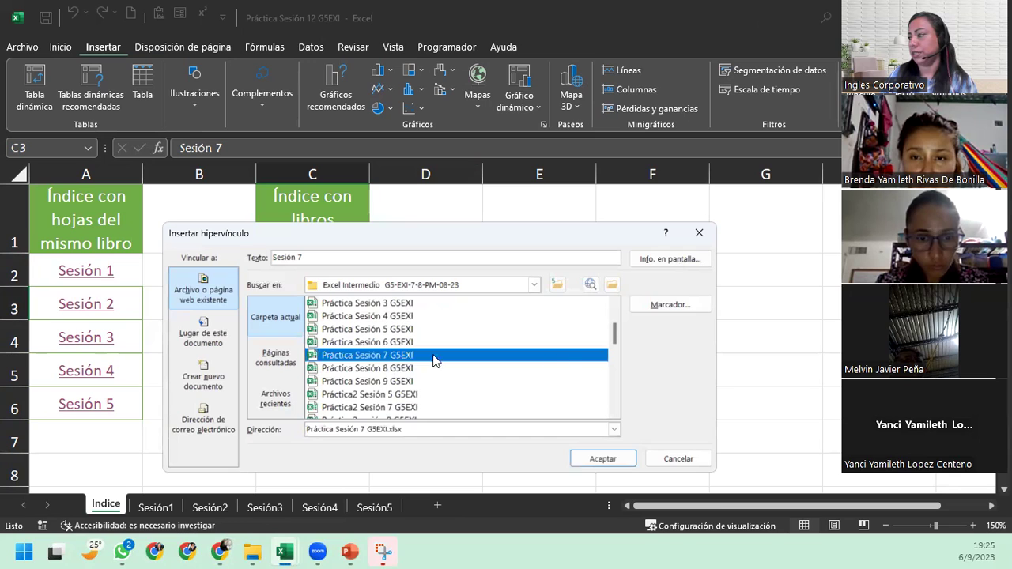
{"action": "left_click", "coordinate": [671, 308]}
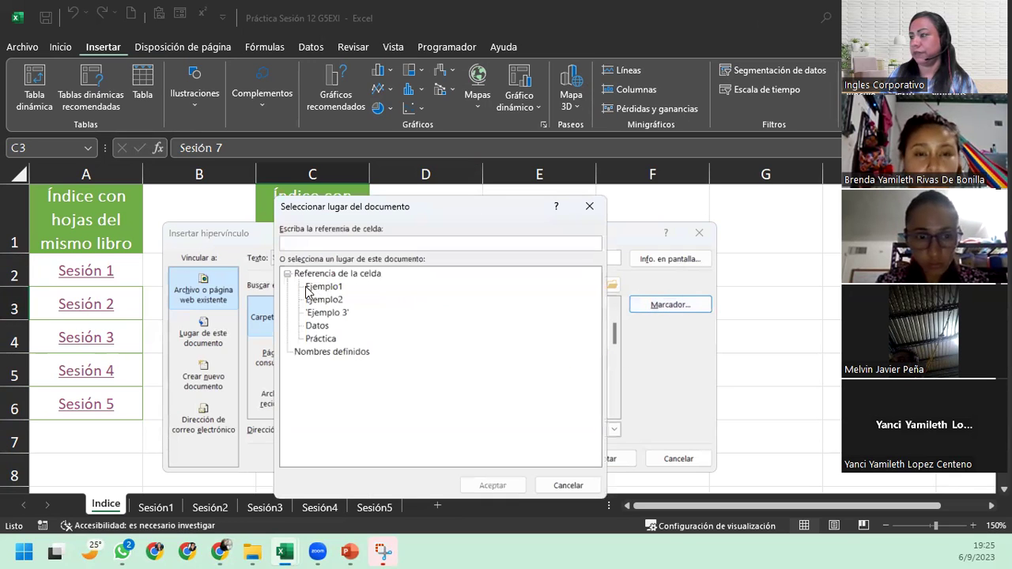
{"action": "left_click", "coordinate": [320, 338]}
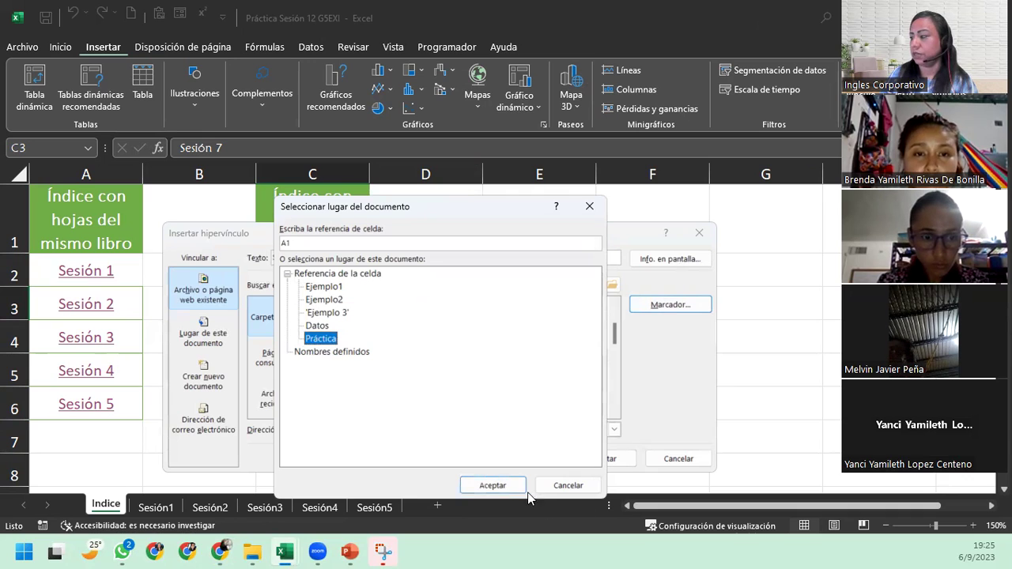
{"action": "left_click", "coordinate": [504, 484]}
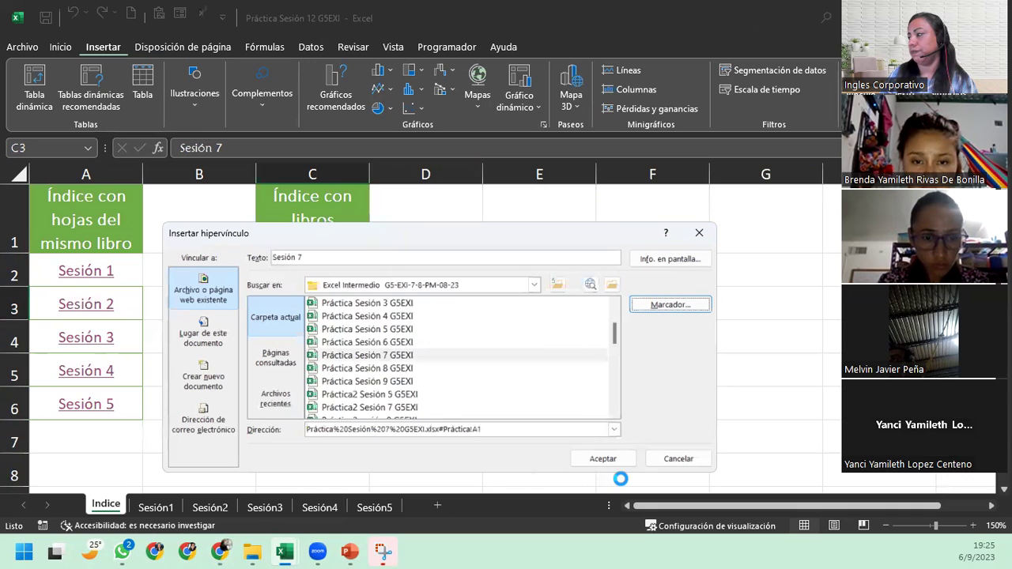
{"action": "left_click", "coordinate": [612, 460]}
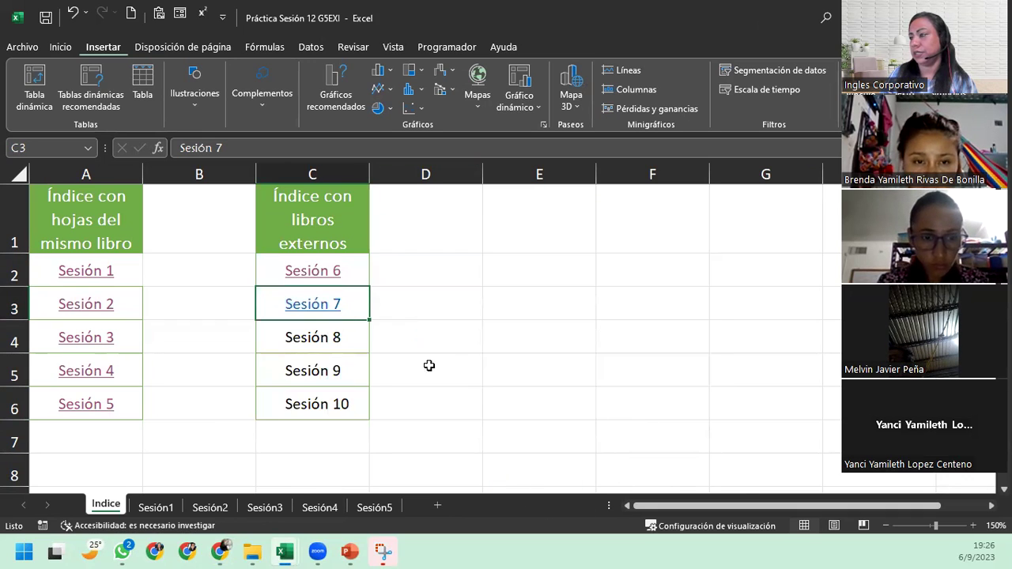
- Follow the Sesión 7 link, then return to the index and select the Sesión 8 cell C4
{"action": "left_click", "coordinate": [332, 304]}
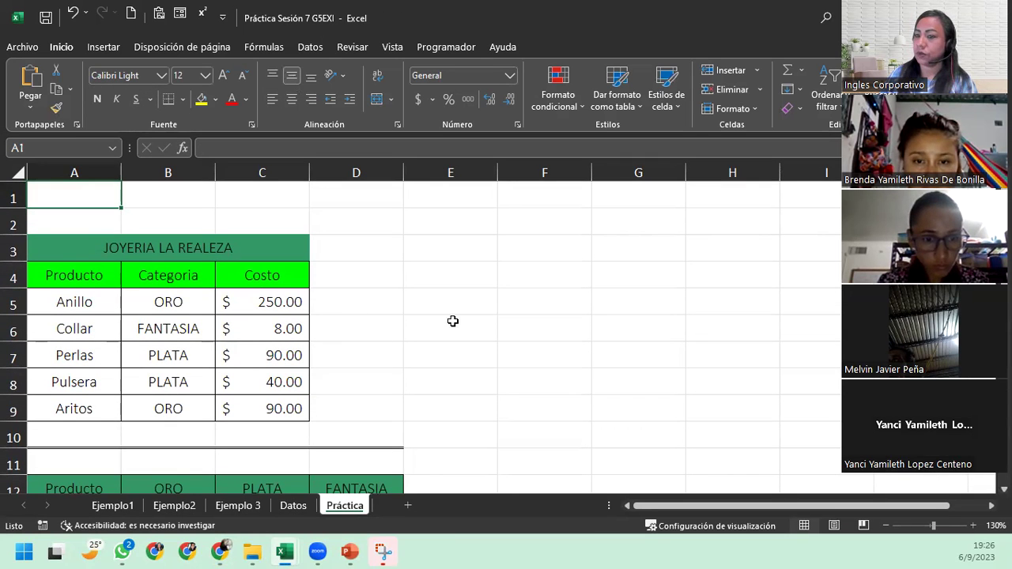
{"action": "key", "text": "alt+Tab"}
{"action": "left_click", "coordinate": [331, 338]}
{"action": "left_click", "coordinate": [331, 370]}
{"action": "left_click", "coordinate": [327, 404]}
{"action": "left_click", "coordinate": [330, 339]}
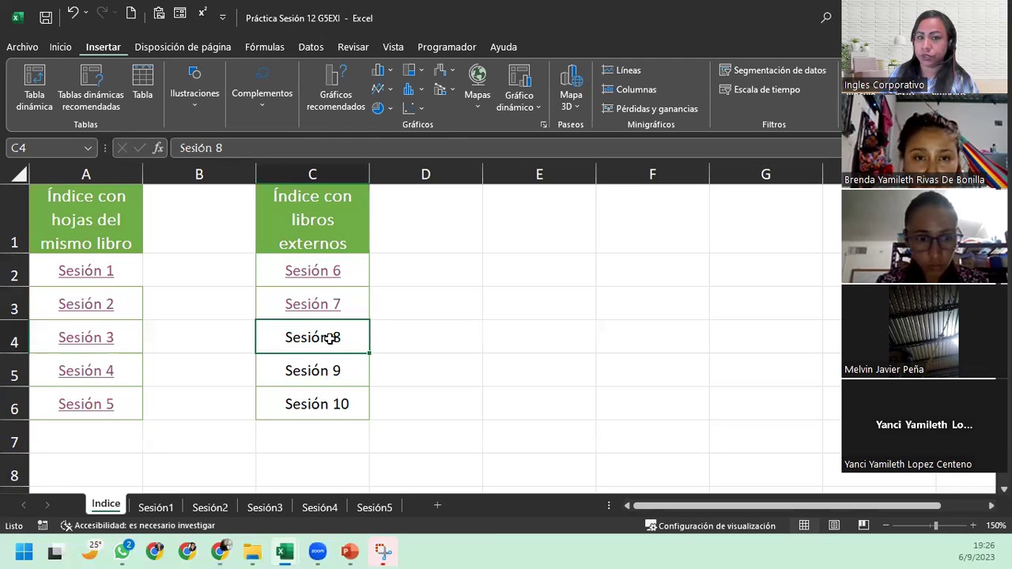
- Link Sesión 8 in C4 to the Ejemplo1 sheet of Práctica Sesión 8 G5EXI
{"action": "right_click", "coordinate": [329, 338]}
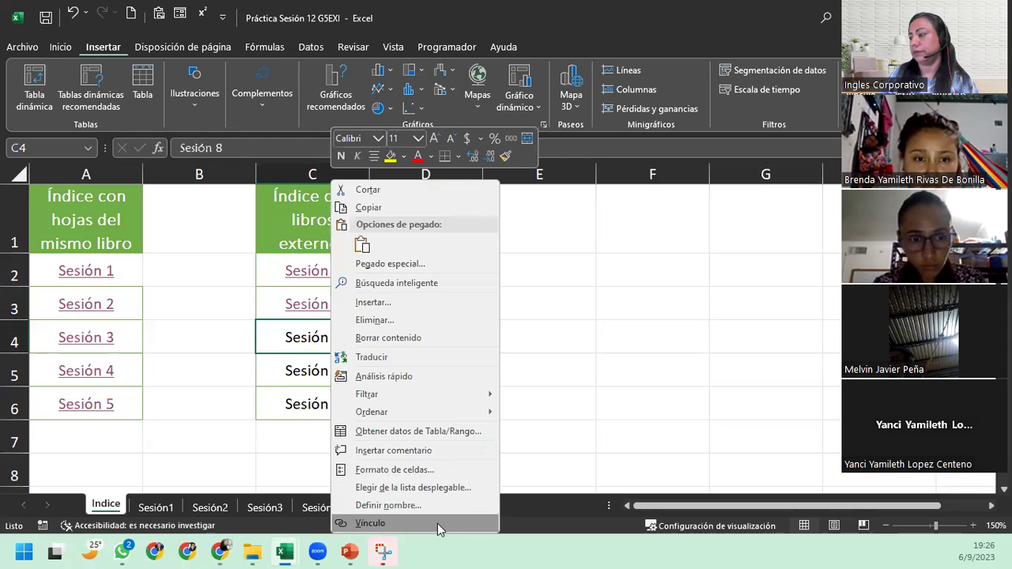
{"action": "left_click", "coordinate": [437, 524]}
{"action": "scroll", "coordinate": [329, 471], "scroll_direction": "down", "scroll_amount": 2}
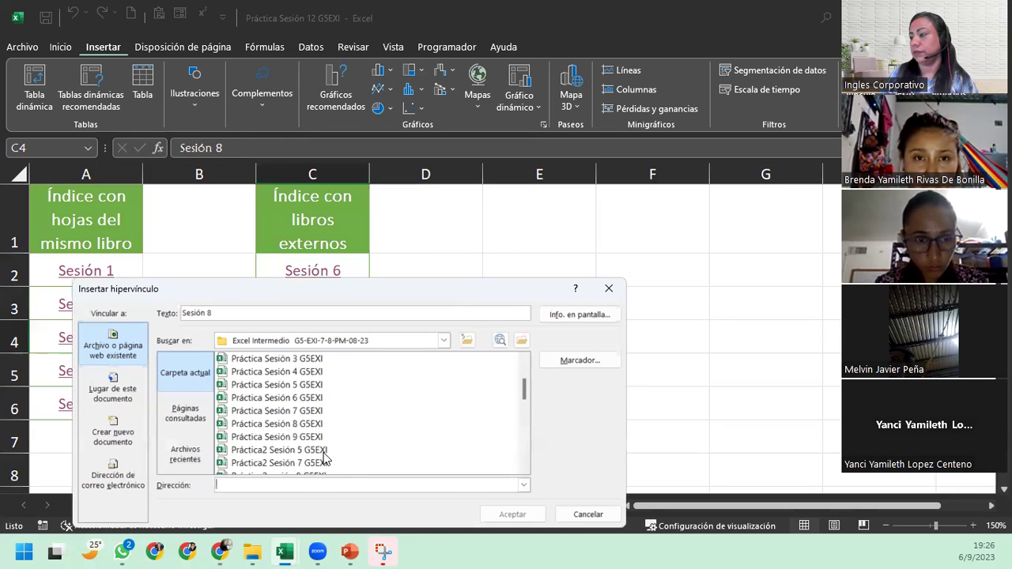
{"action": "left_click", "coordinate": [306, 423]}
{"action": "left_click", "coordinate": [599, 365]}
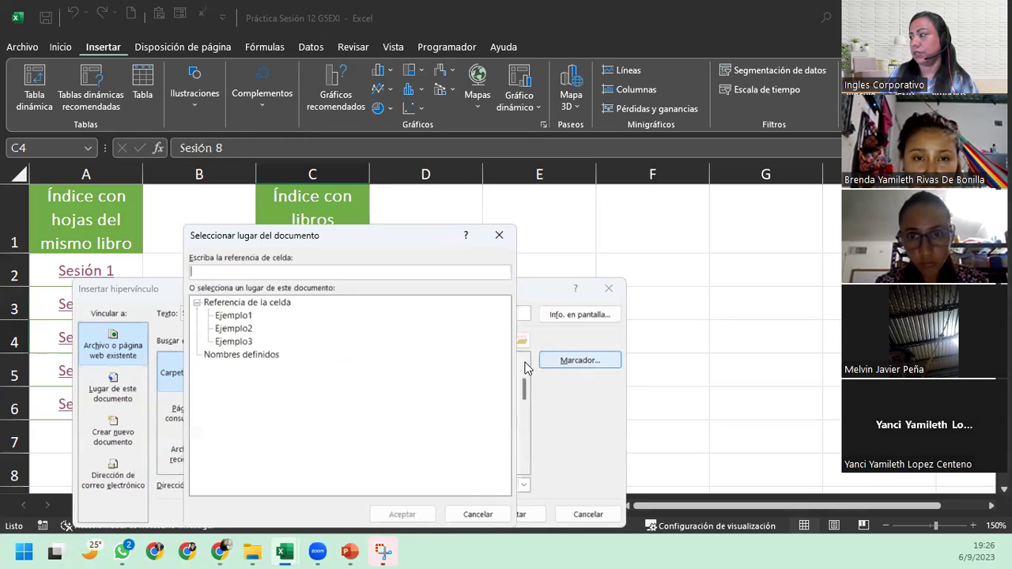
{"action": "left_click", "coordinate": [231, 342]}
{"action": "left_click", "coordinate": [235, 315]}
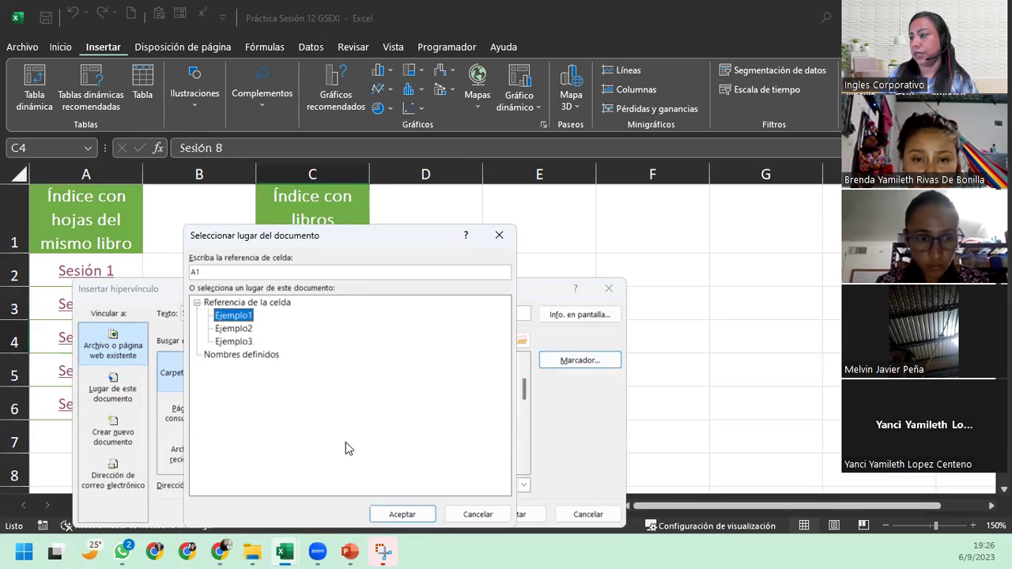
{"action": "left_click", "coordinate": [409, 517]}
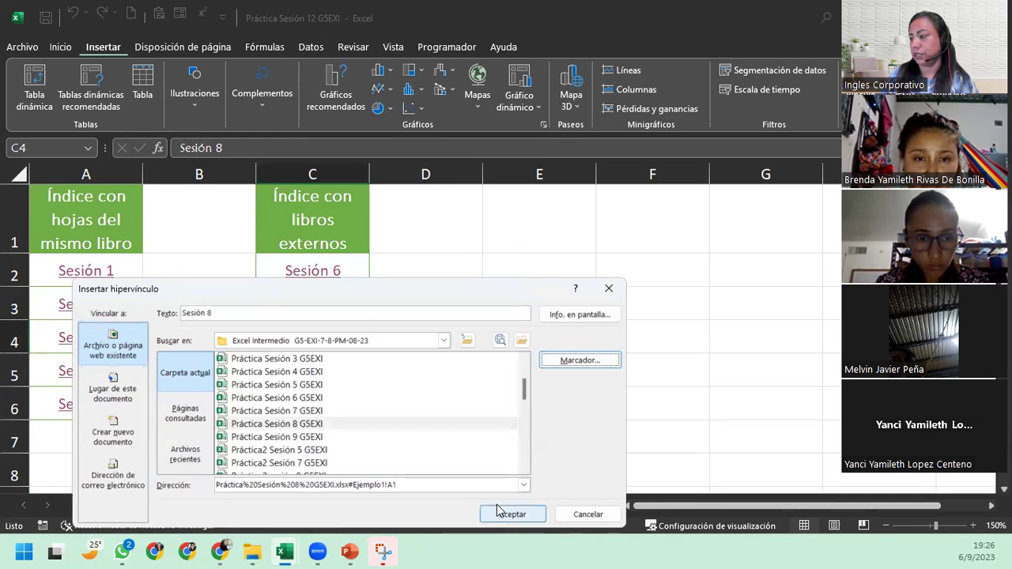
{"action": "left_click", "coordinate": [499, 512]}
- Link Sesión 9 in C5 to the Práctica Sesión 9 G5EXI workbook
{"action": "right_click", "coordinate": [331, 373]}
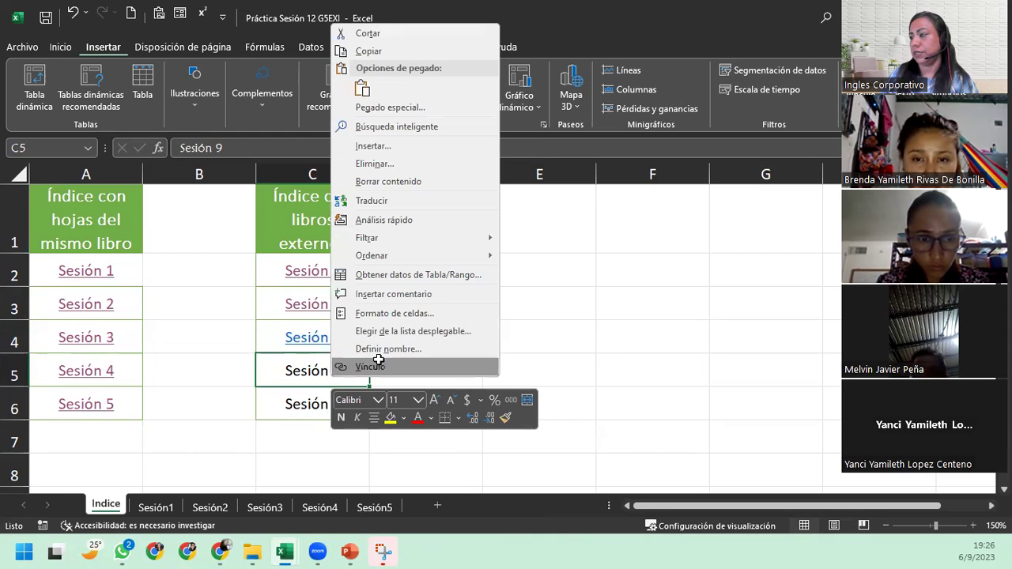
{"action": "left_click", "coordinate": [375, 367]}
{"action": "scroll", "coordinate": [265, 320], "scroll_direction": "down", "scroll_amount": 2}
{"action": "left_click", "coordinate": [260, 313]}
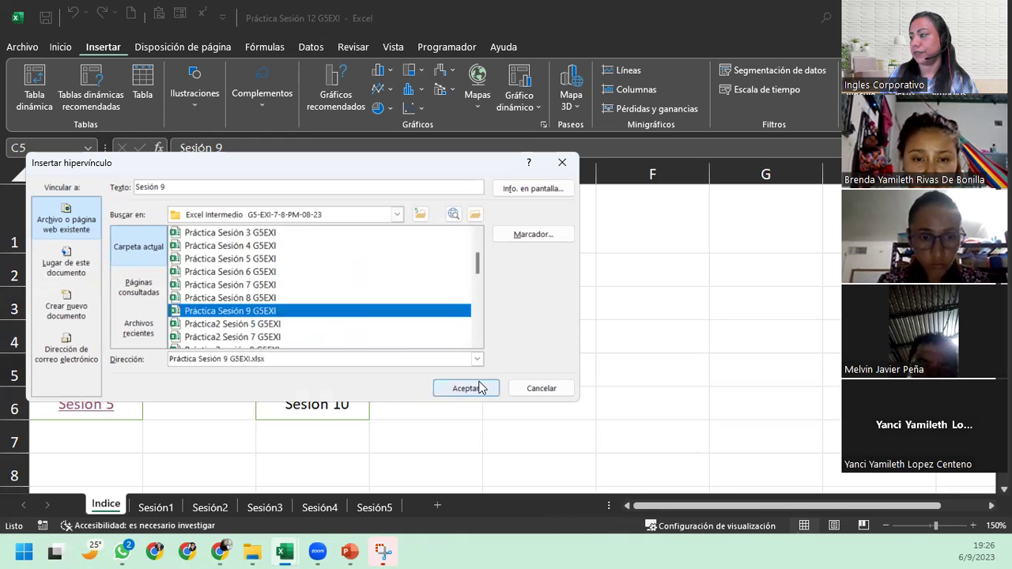
{"action": "left_click", "coordinate": [479, 387]}
- Link Sesión 10 in C6 to the Otras funciones sheet of Práctica Sesión 10 G5EXI, then follow the Sesión 8 link
{"action": "left_click", "coordinate": [308, 403]}
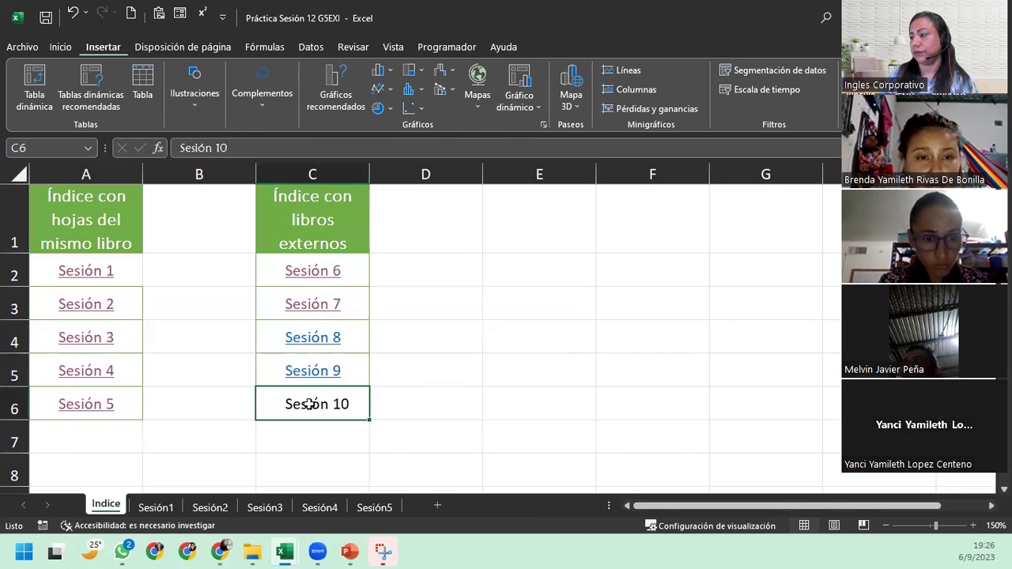
{"action": "right_click", "coordinate": [308, 403]}
{"action": "left_click", "coordinate": [355, 395]}
{"action": "scroll", "coordinate": [189, 340], "scroll_direction": "down", "scroll_amount": 1}
{"action": "scroll", "coordinate": [218, 343], "scroll_direction": "down", "scroll_amount": 2}
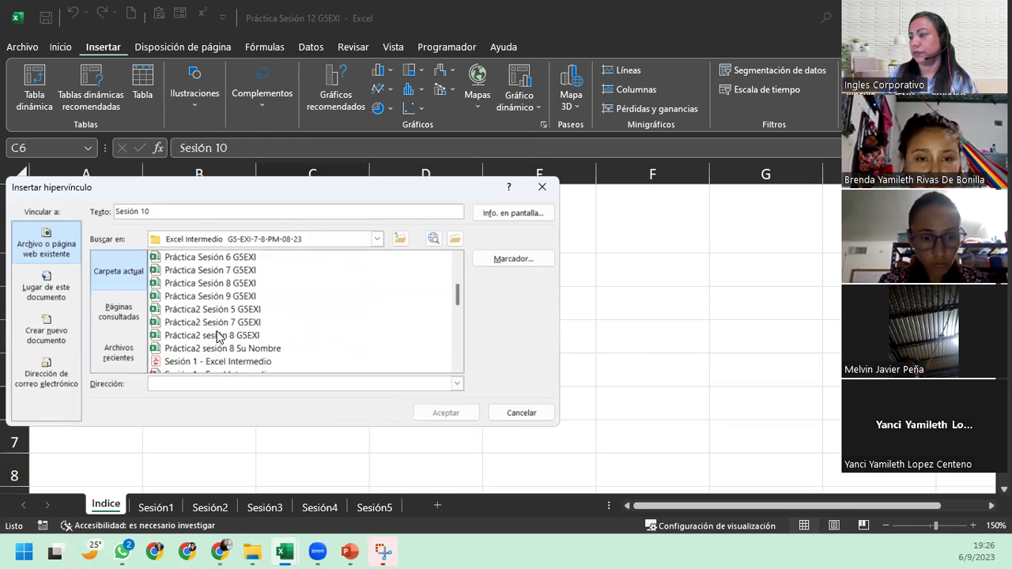
{"action": "scroll", "coordinate": [218, 337], "scroll_direction": "up", "scroll_amount": 1}
{"action": "scroll", "coordinate": [218, 336], "scroll_direction": "up", "scroll_amount": 2}
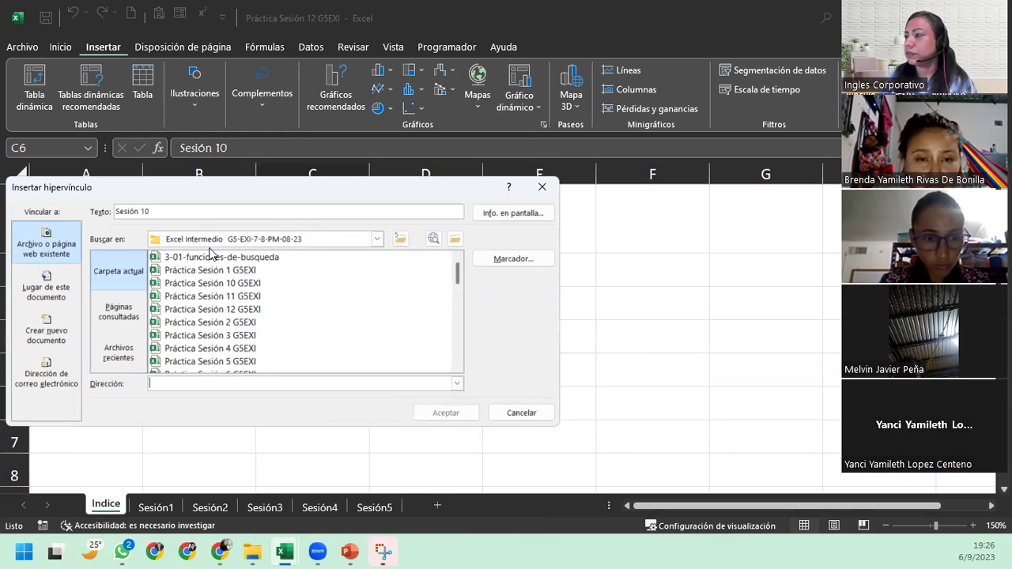
{"action": "left_click", "coordinate": [206, 283]}
{"action": "left_click", "coordinate": [498, 265]}
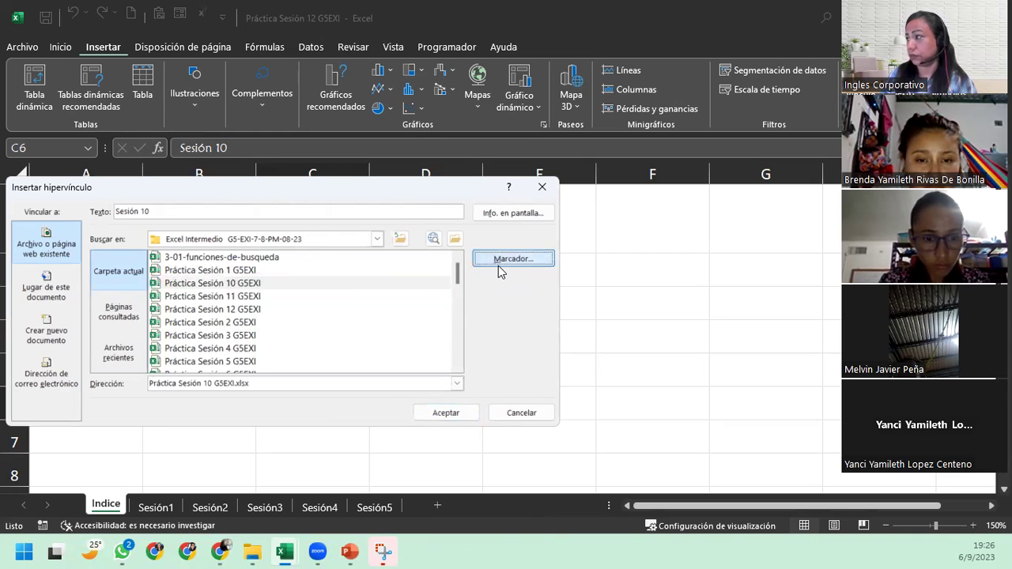
{"action": "left_click", "coordinate": [169, 242]}
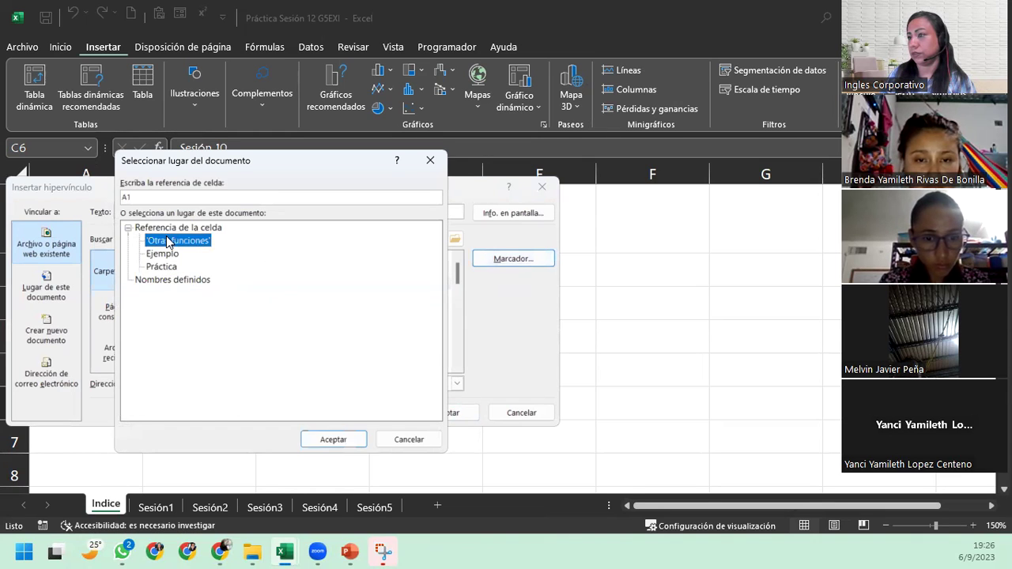
{"action": "left_click", "coordinate": [345, 441]}
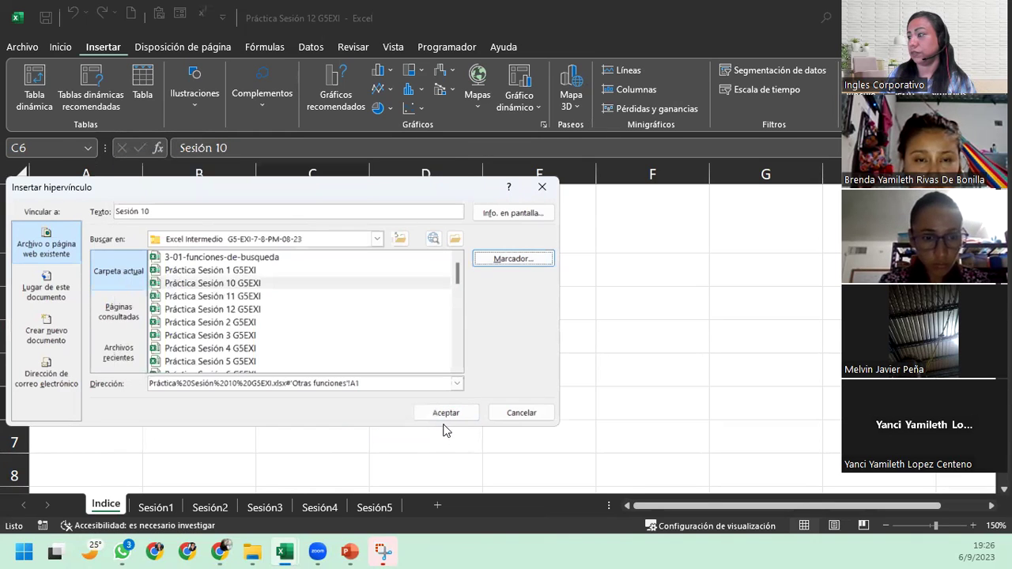
{"action": "left_click", "coordinate": [445, 419]}
{"action": "left_click", "coordinate": [312, 340]}
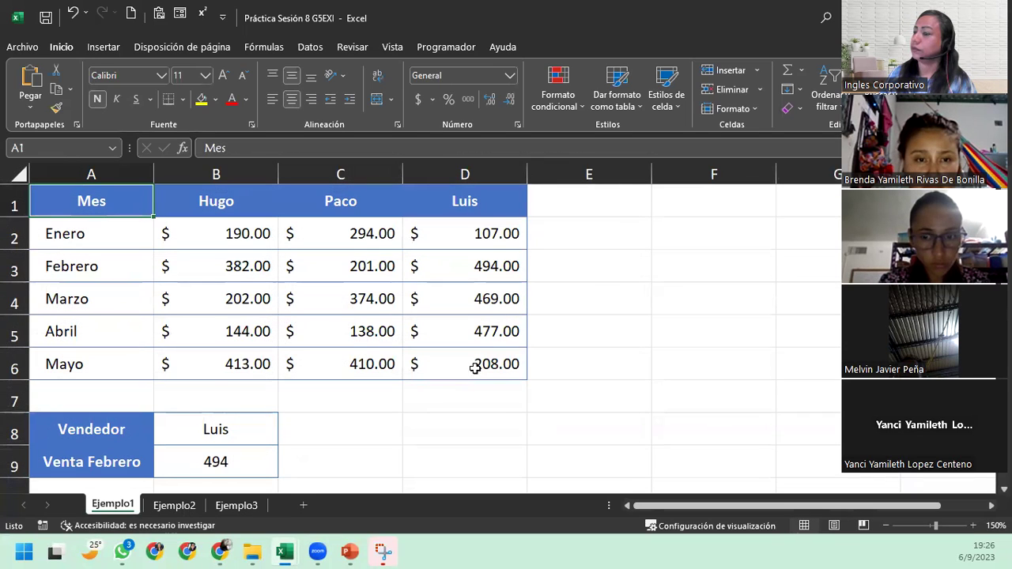
- Test the Sesión 9 and 10 links, closing each opened workbook with Ctrl+W, then switch to the browser
{"action": "key", "text": "ctrl+w"}
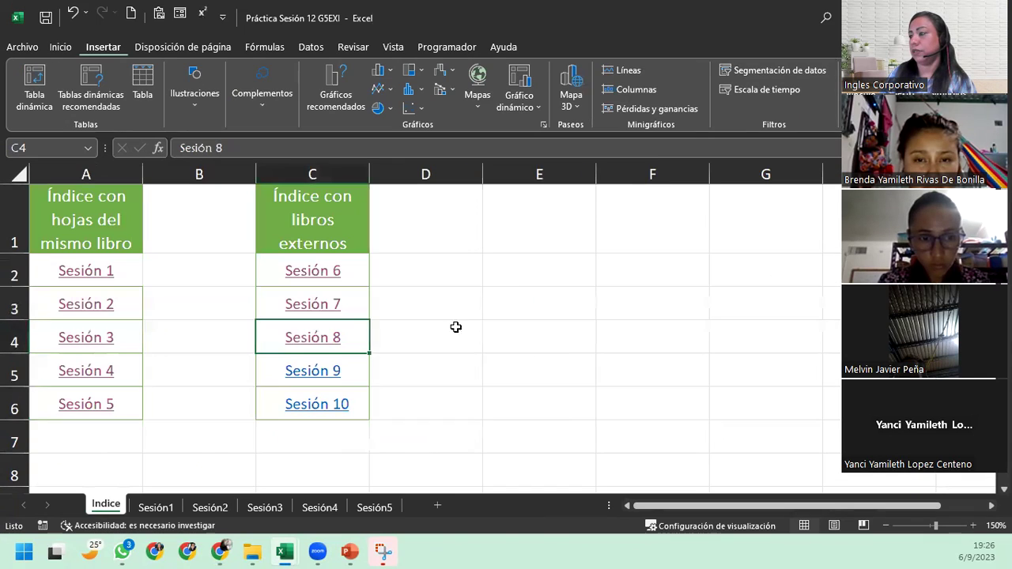
{"action": "left_click", "coordinate": [332, 369]}
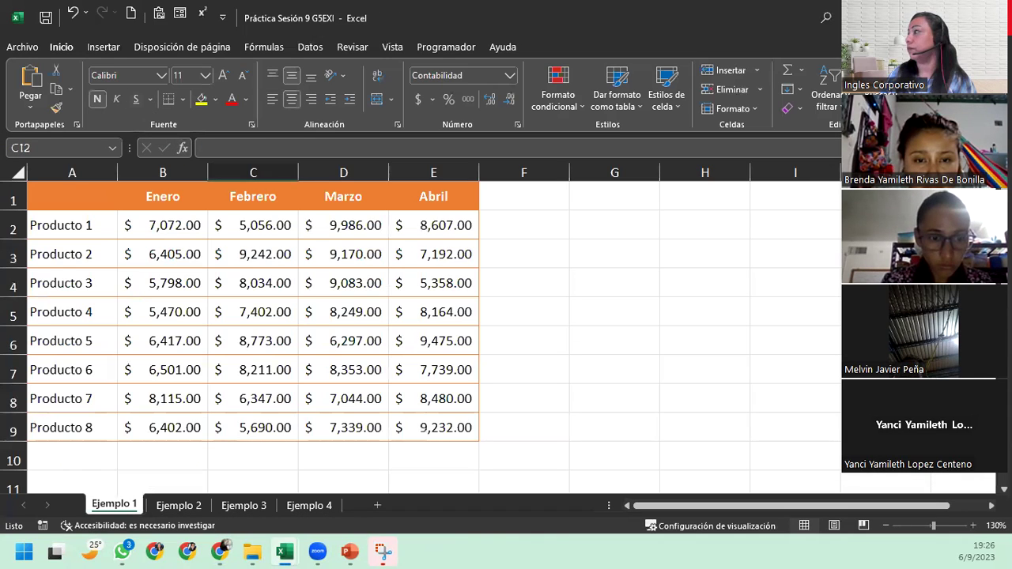
{"action": "key", "text": "ctrl+w"}
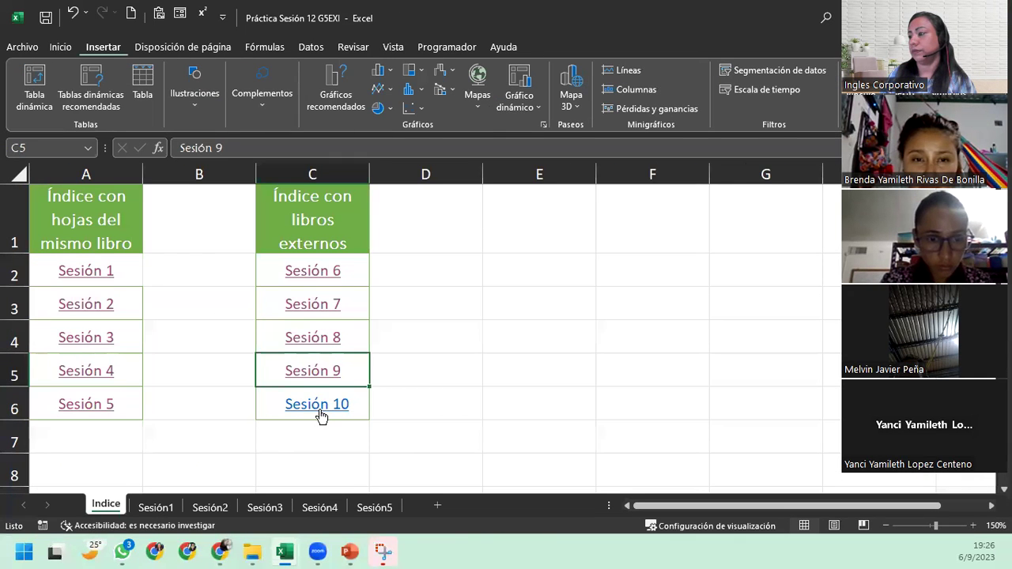
{"action": "left_click", "coordinate": [318, 405]}
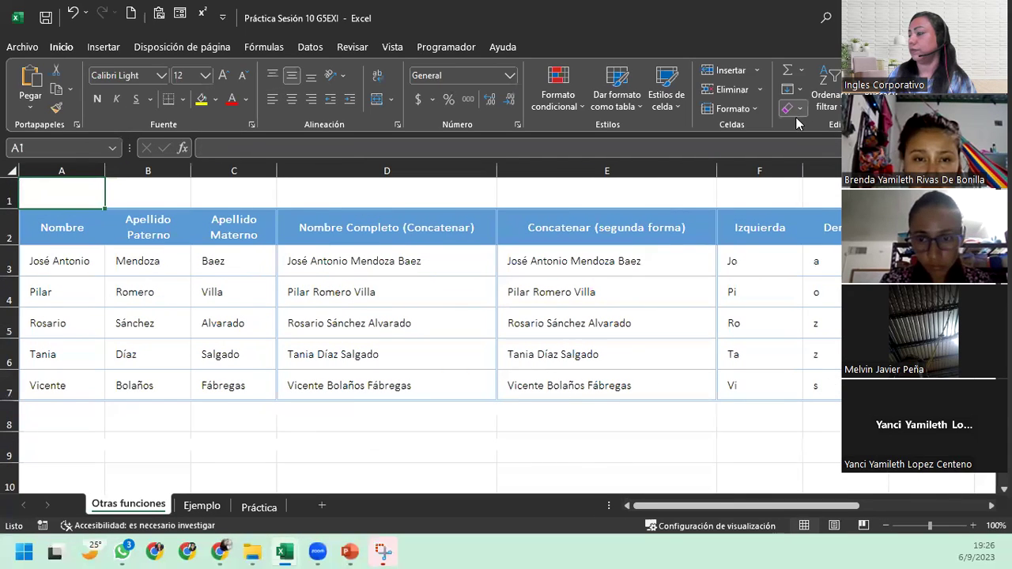
{"action": "key", "text": "ctrl+w"}
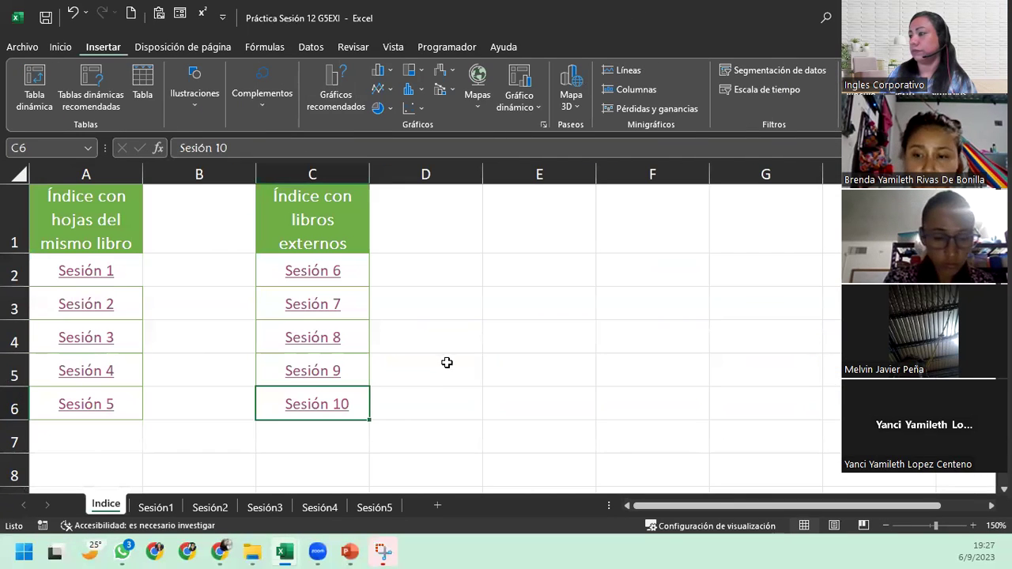
{"action": "left_click", "coordinate": [447, 364]}
{"action": "left_click", "coordinate": [474, 271]}
{"action": "left_click", "coordinate": [508, 233]}
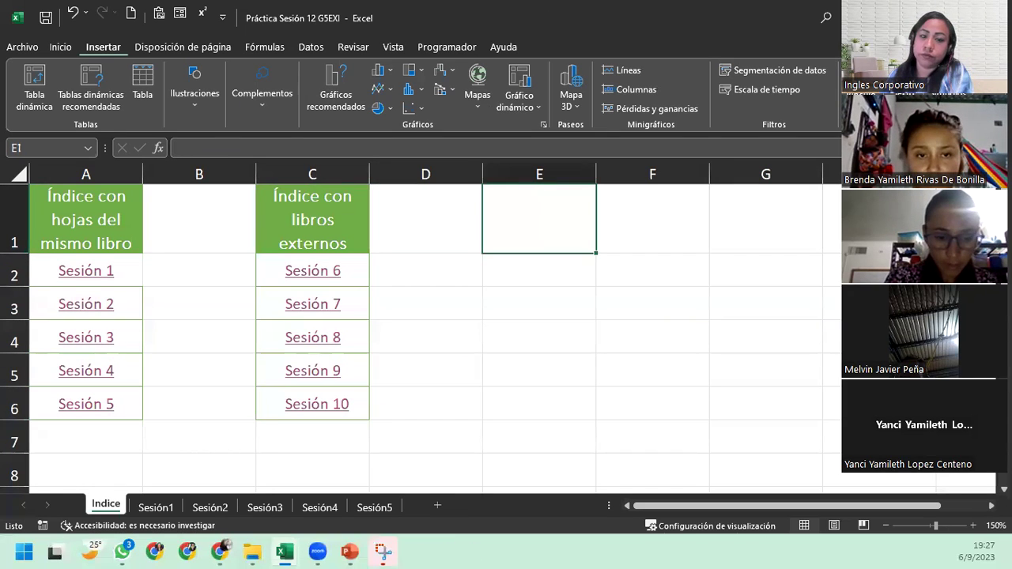
{"action": "key", "text": "alt+Tab"}
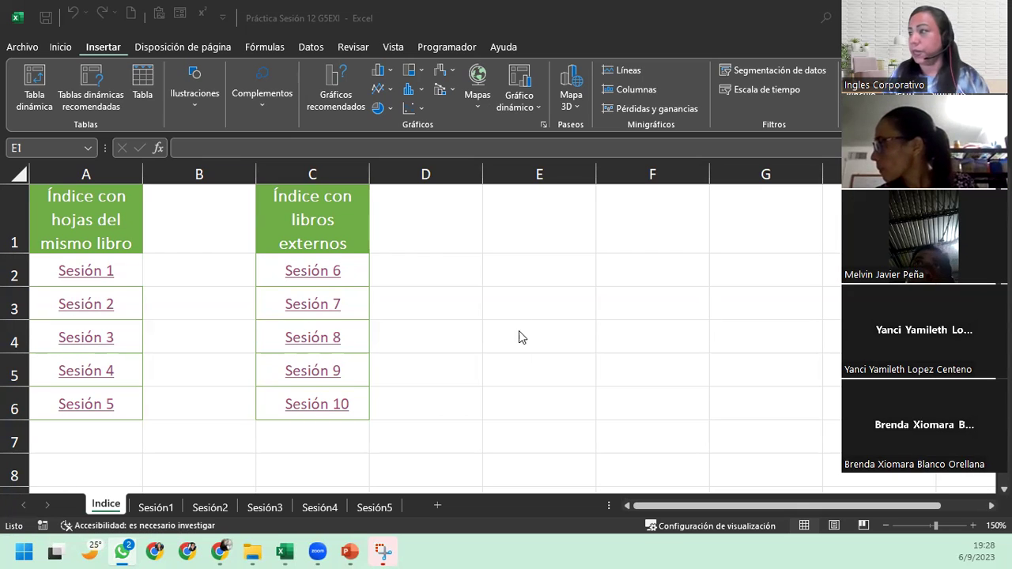
- Type 'Enlace así sitio web' into E1 and centre it using Inicio's Center alignment
{"action": "left_click", "coordinate": [507, 201]}
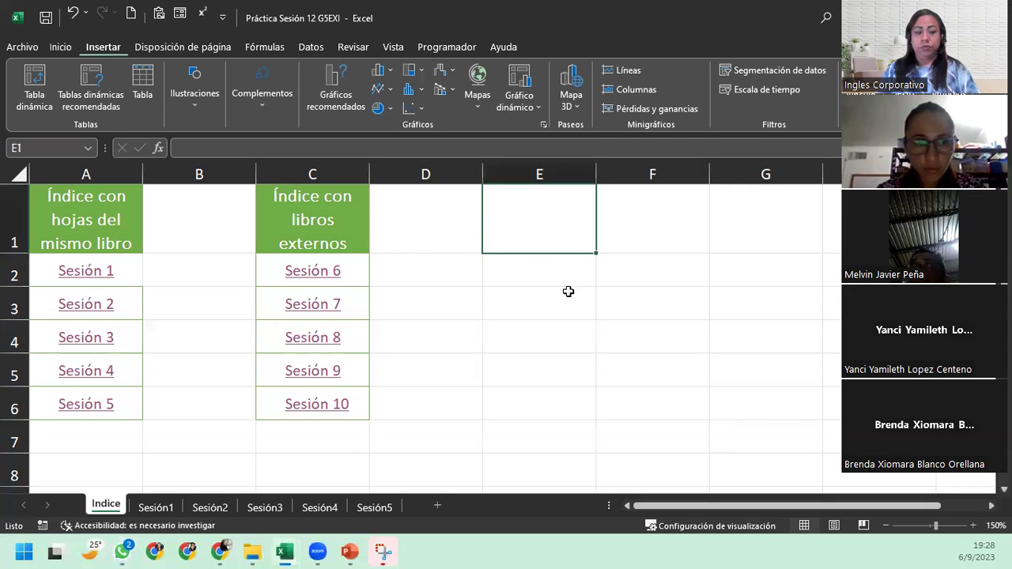
{"action": "type", "text": "Enlace "}
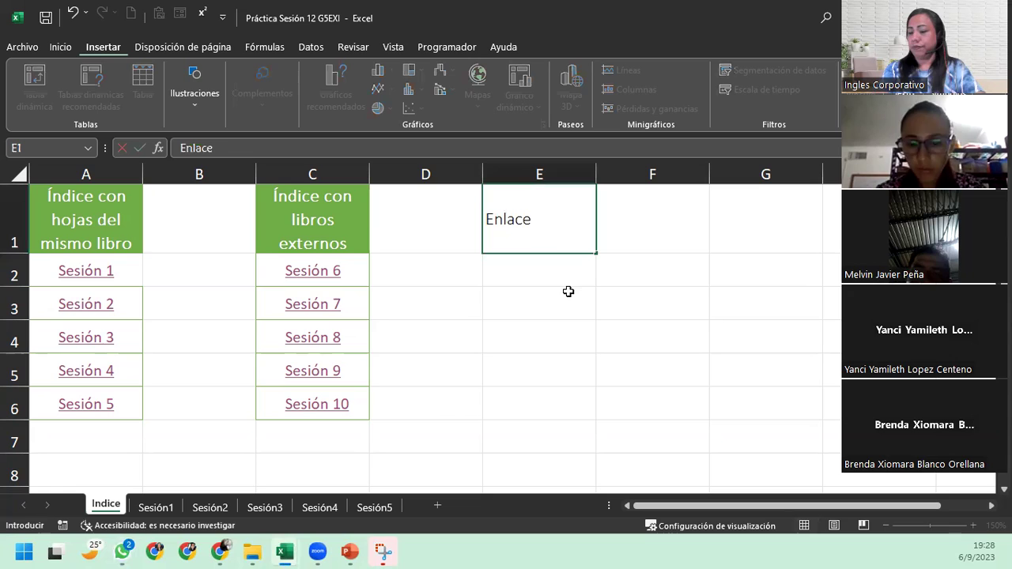
{"action": "type", "text": "así sitio"}
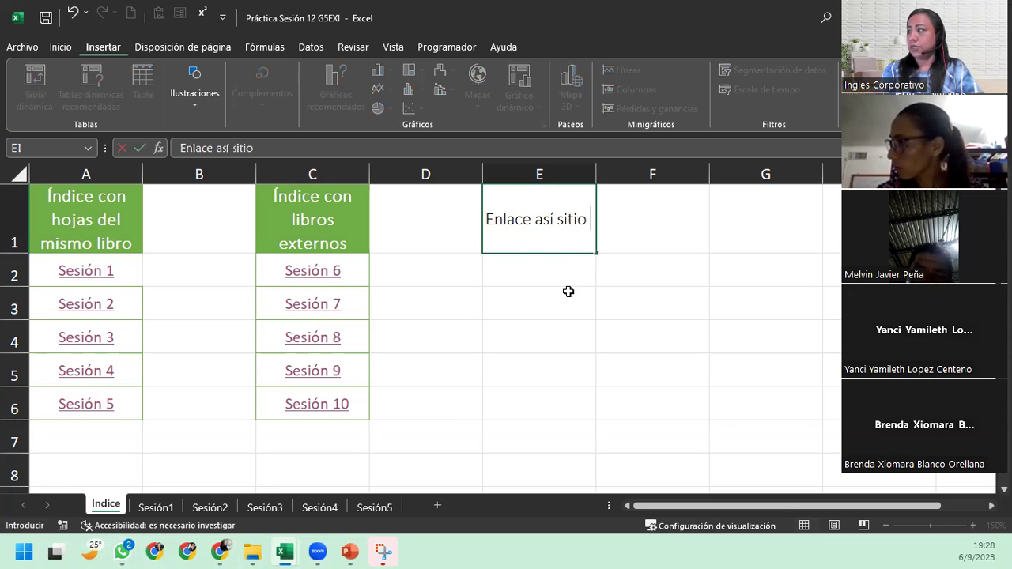
{"action": "type", "text": " web"}
{"action": "key", "text": "Return"}
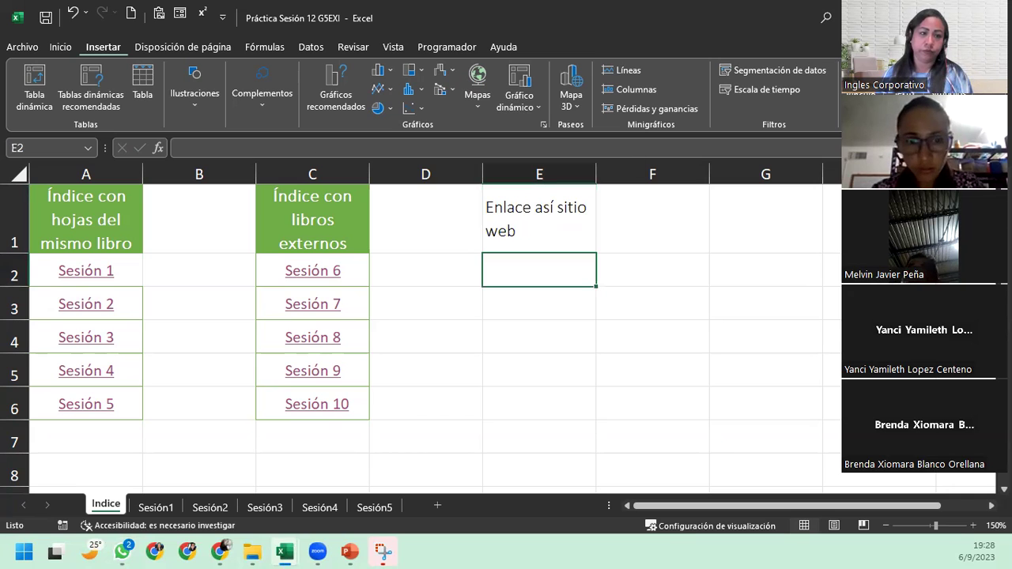
{"action": "key", "text": "alt+Tab"}
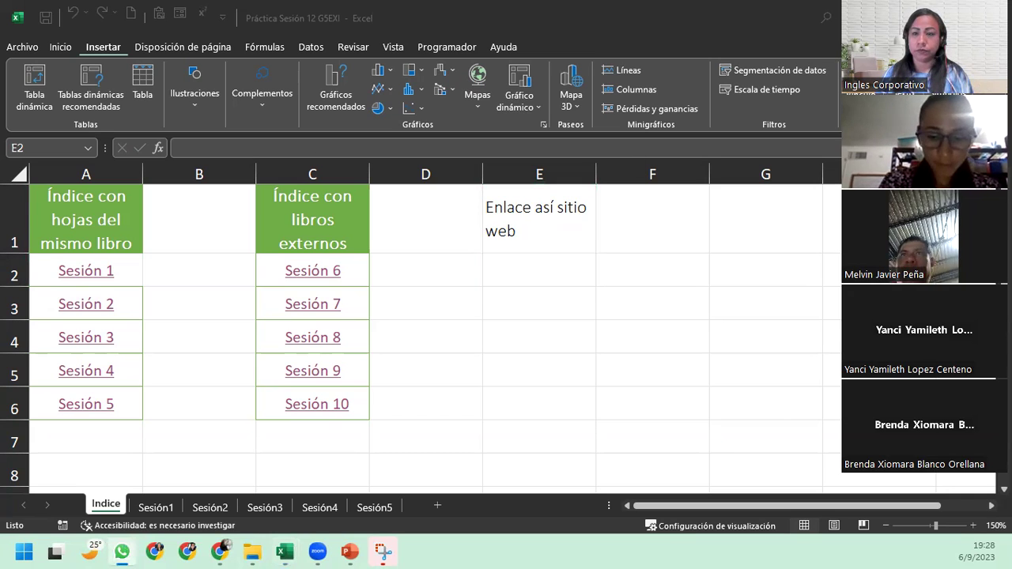
{"action": "key", "text": "alt+Tab"}
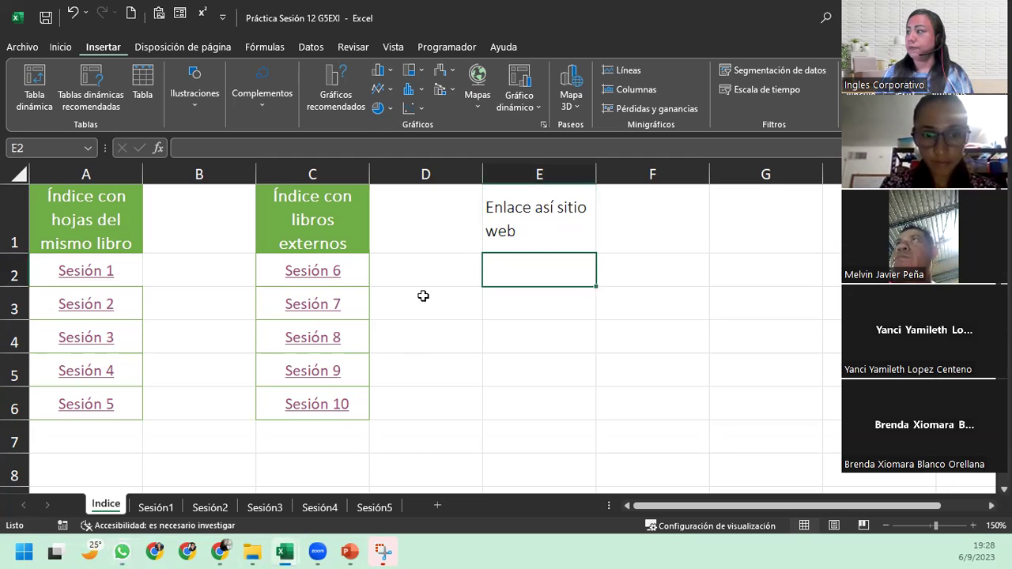
{"action": "left_click", "coordinate": [547, 218]}
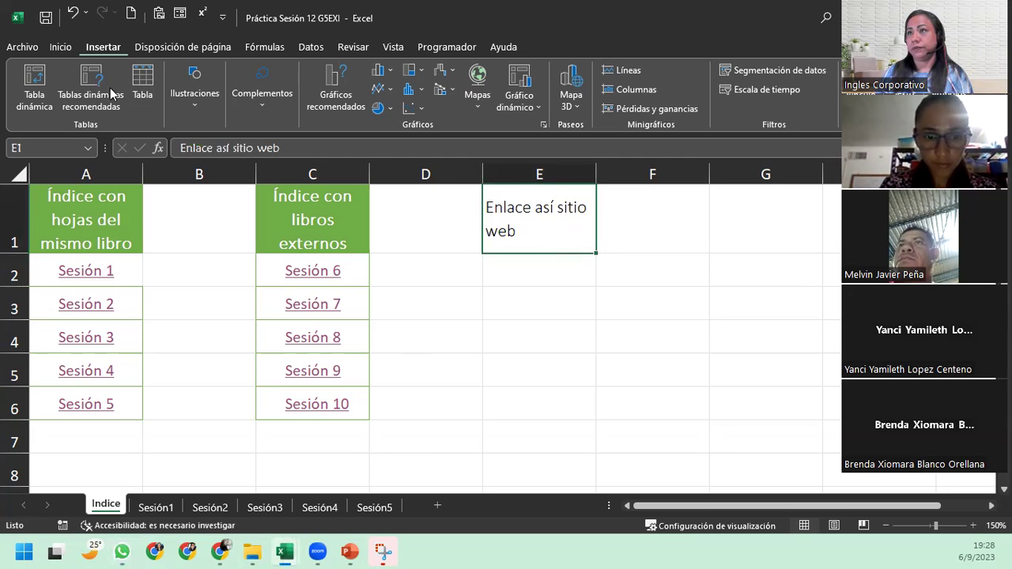
{"action": "left_click", "coordinate": [61, 47]}
{"action": "left_click", "coordinate": [292, 99]}
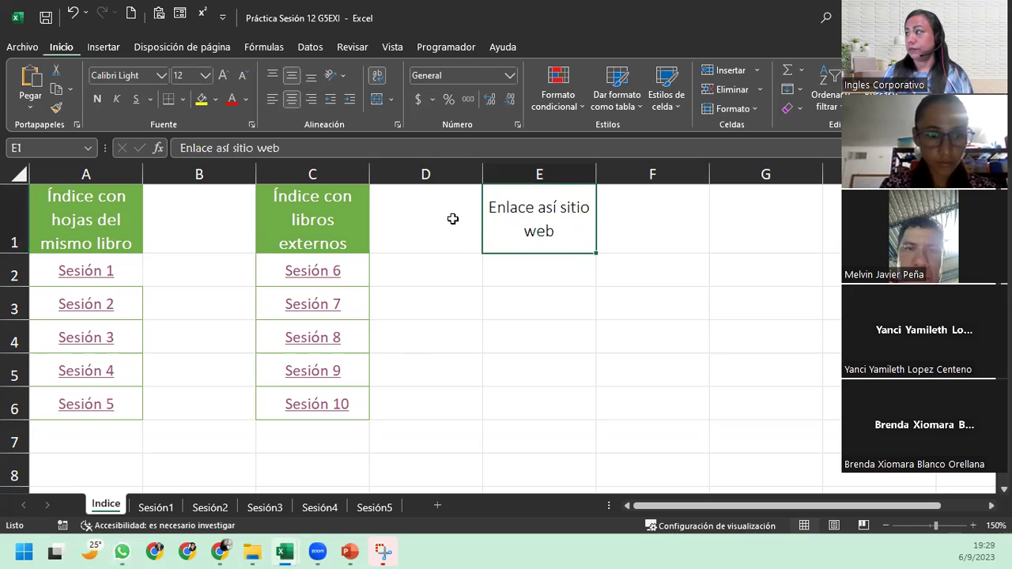
{"action": "left_click", "coordinate": [524, 261]}
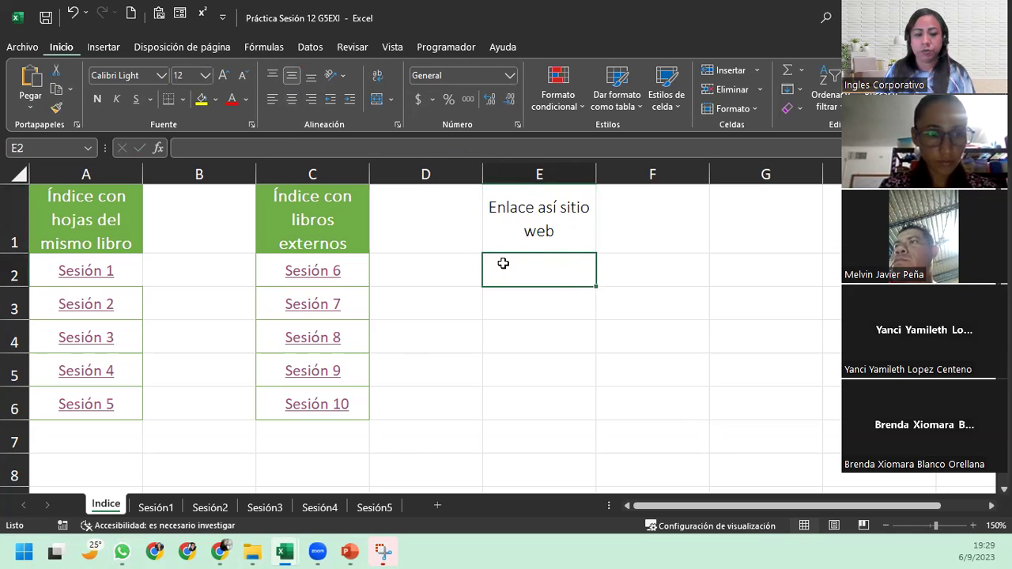
- Type 'Inglés Corporativo' into cell E2, correcting the typos along the way
{"action": "type", "text": "INgles"}
{"action": "key", "text": "BackSpace"}
{"action": "key", "text": "BackSpace"}
{"action": "key", "text": "BackSpace"}
{"action": "key", "text": "BackSpace"}
{"action": "key", "text": "BackSpace"}
{"action": "type", "text": "Inglés Cori"}
{"action": "key", "text": "BackSpace"}
{"action": "type", "text": "porativo"}
{"action": "key", "text": "Return"}
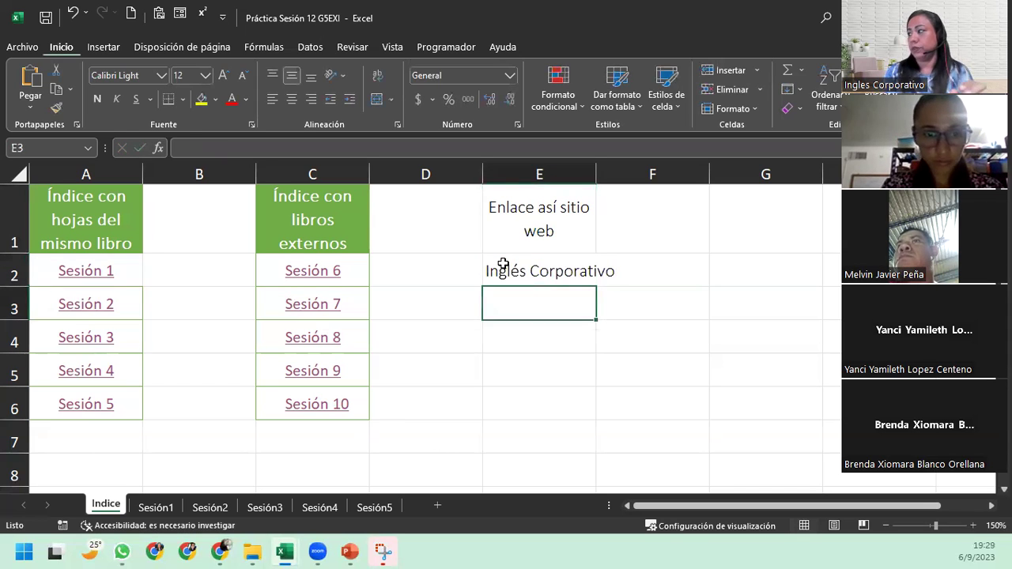
{"action": "left_click", "coordinate": [503, 263]}
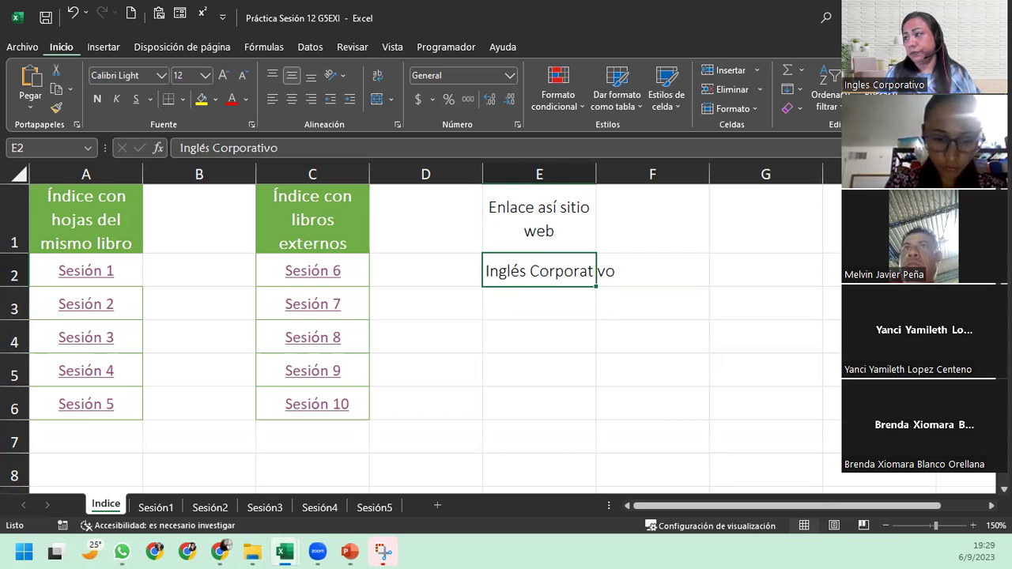
- Hyperlink E2 to the pasted Inglés Corporativo course web address through the Vínculo dialog
{"action": "right_click", "coordinate": [495, 266]}
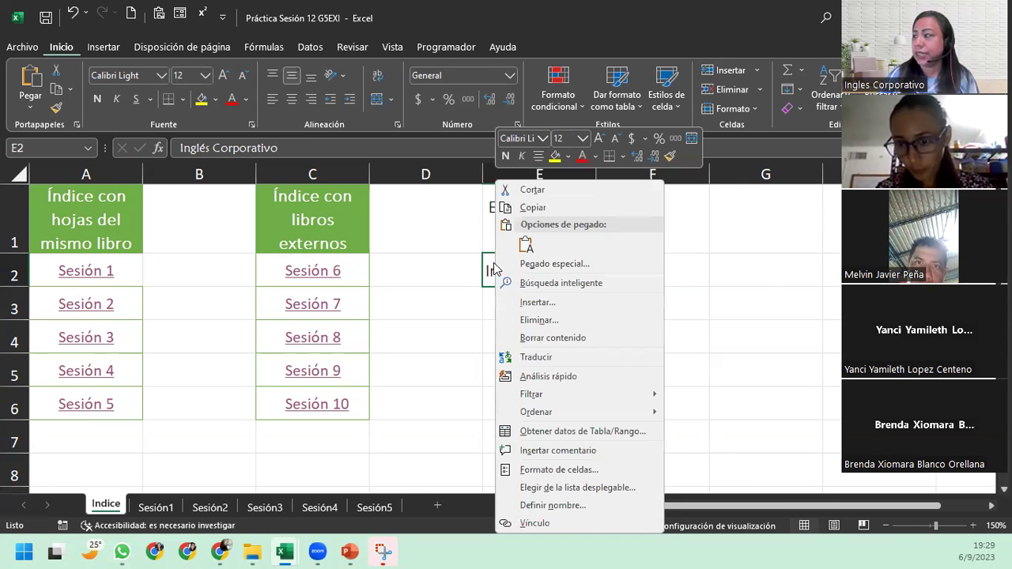
{"action": "left_click", "coordinate": [538, 523]}
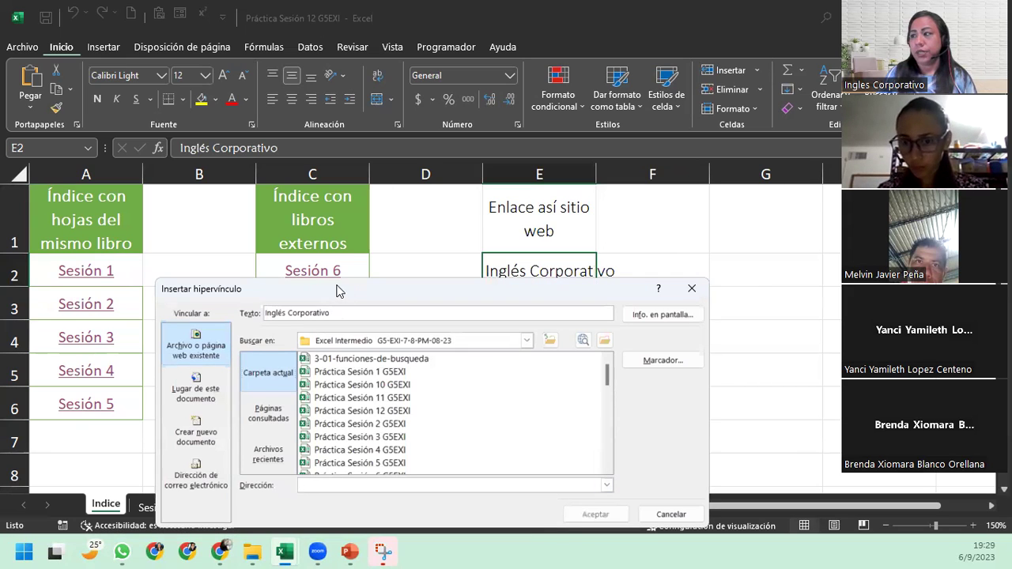
{"action": "left_click_drag", "start_coordinate": [336, 291], "coordinate": [261, 125]}
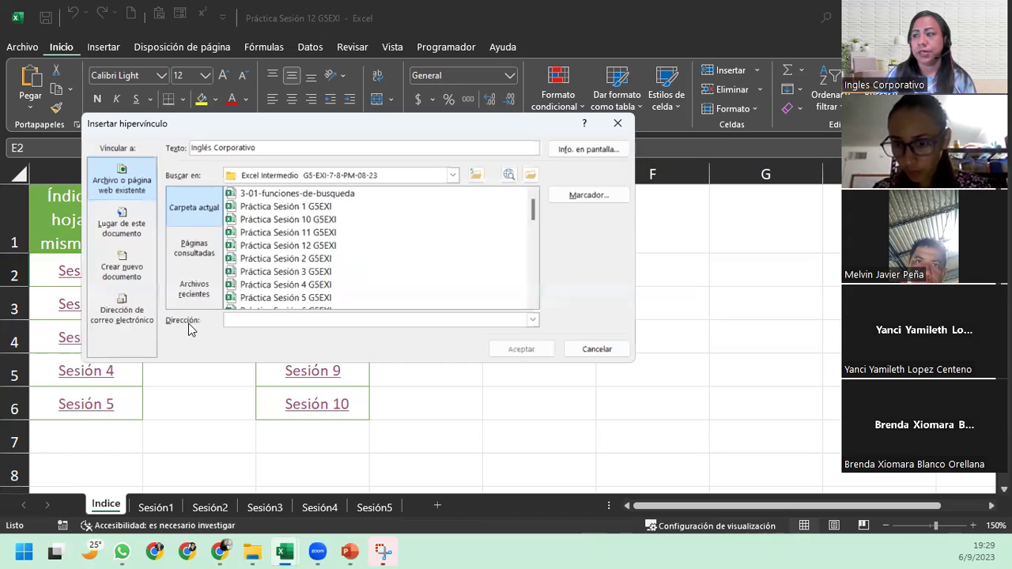
{"action": "left_click", "coordinate": [231, 320]}
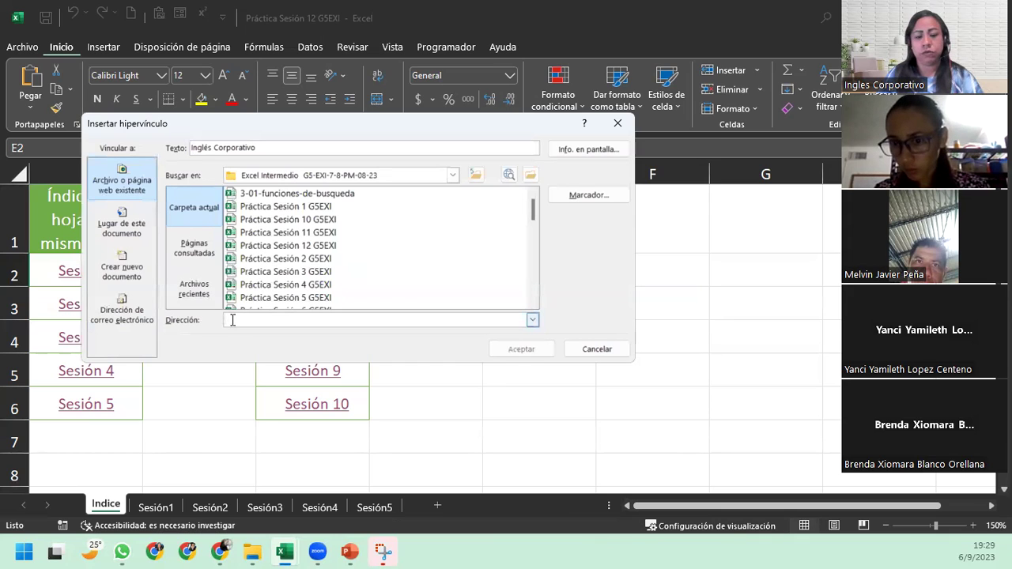
{"action": "key", "text": "ctrl+v"}
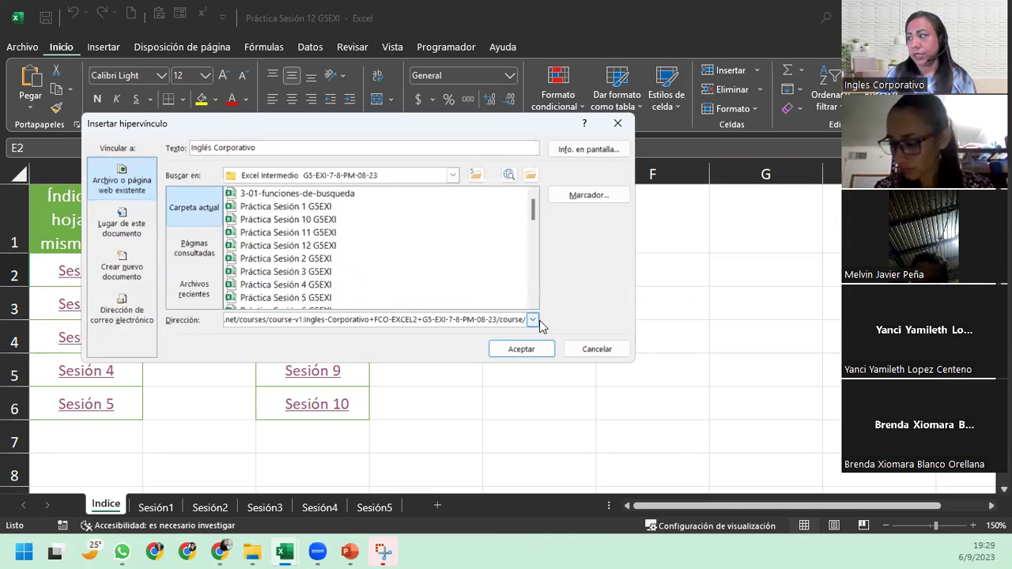
{"action": "left_click_drag", "start_coordinate": [528, 319], "coordinate": [183, 321]}
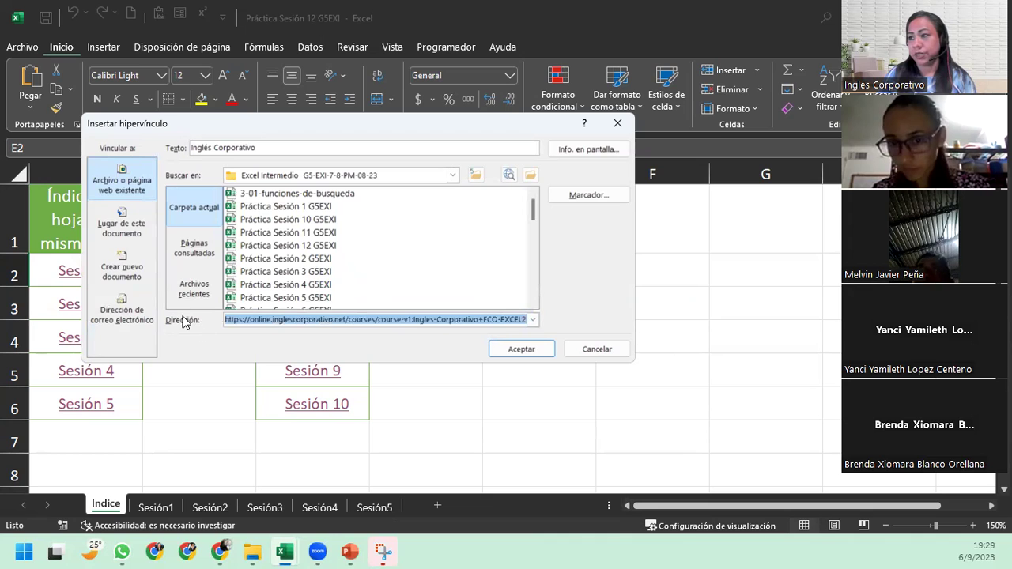
{"action": "left_click", "coordinate": [227, 320]}
{"action": "left_click_drag", "start_coordinate": [273, 319], "coordinate": [526, 320]}
{"action": "left_click", "coordinate": [526, 319]}
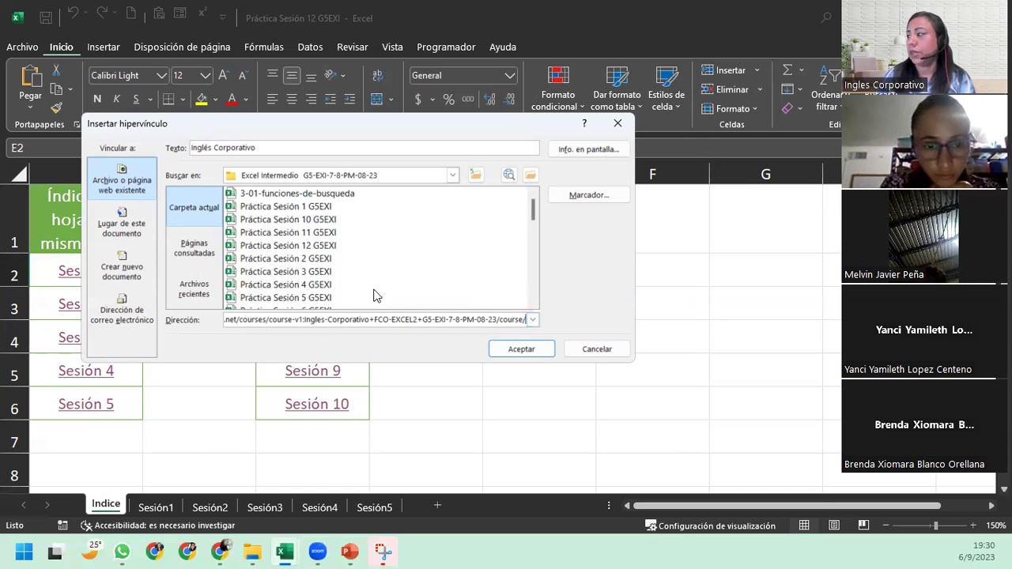
{"action": "left_click", "coordinate": [523, 349]}
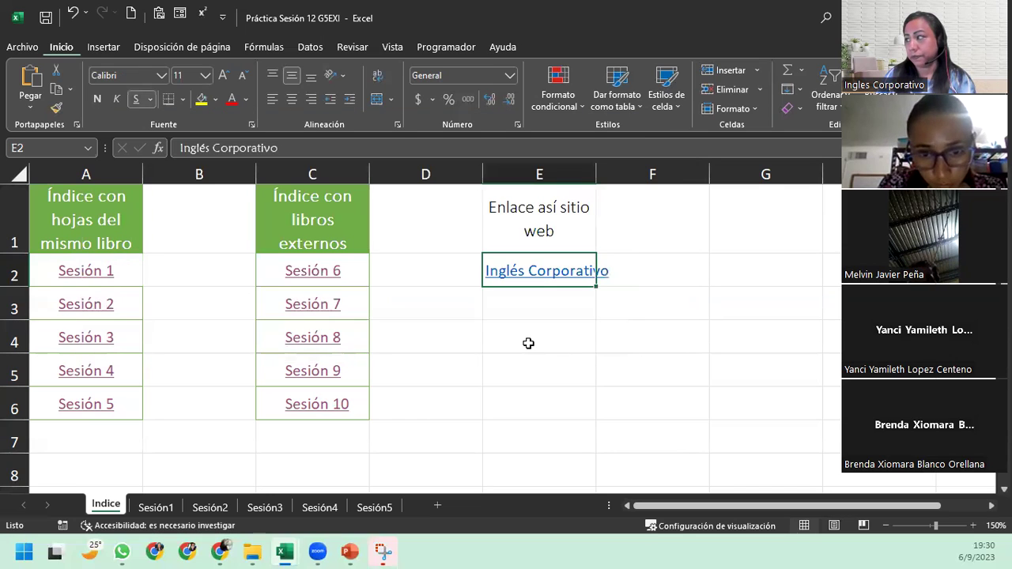
- Autofit column E to the link text and follow the Inglés Corporativo link
{"action": "key", "text": "Down"}
{"action": "key", "text": "Down"}
{"action": "double_click", "coordinate": [597, 181]}
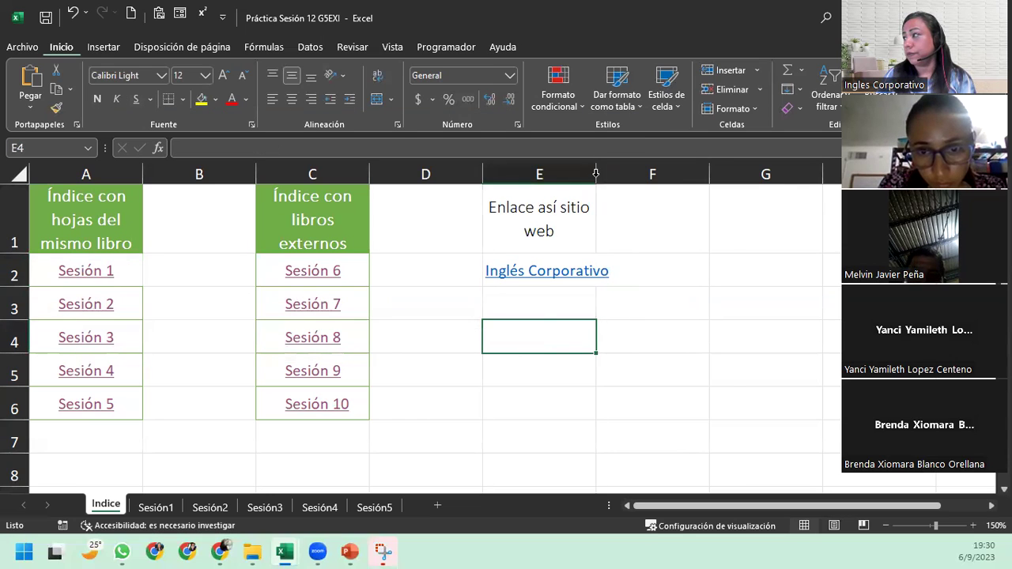
{"action": "mouse_move", "coordinate": [545, 271]}
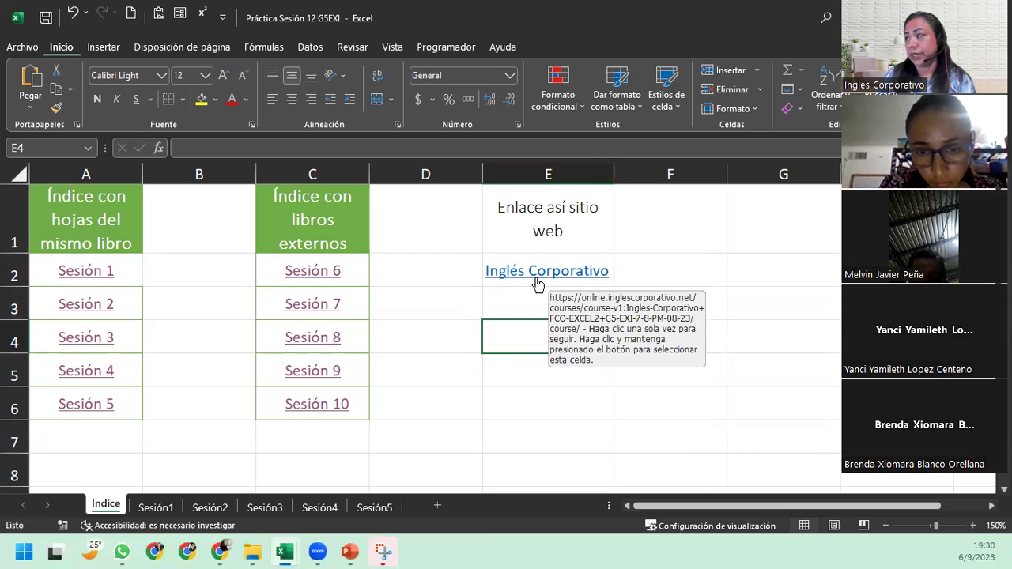
{"action": "left_click", "coordinate": [536, 277]}
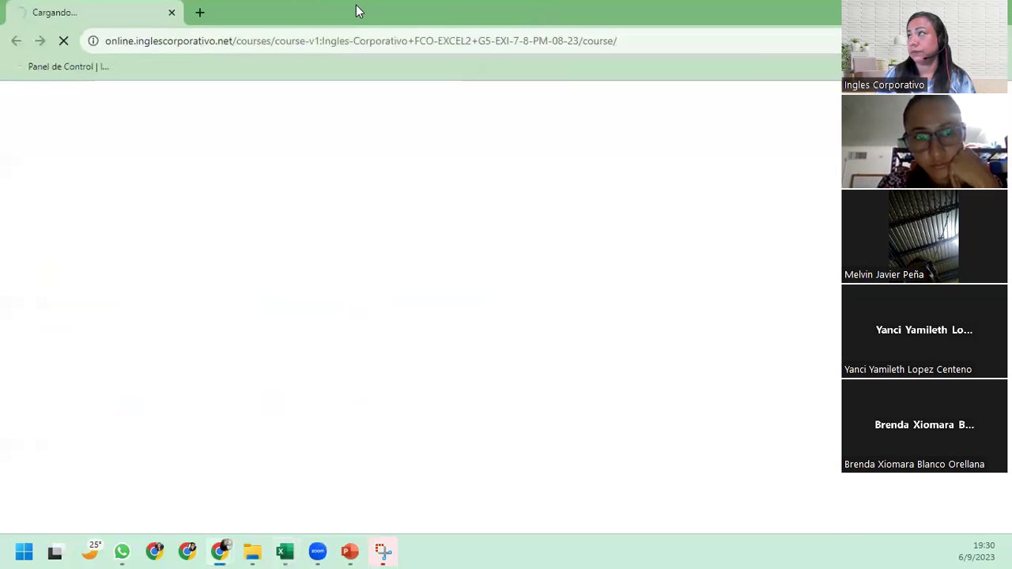
{"action": "double_click", "coordinate": [355, 11]}
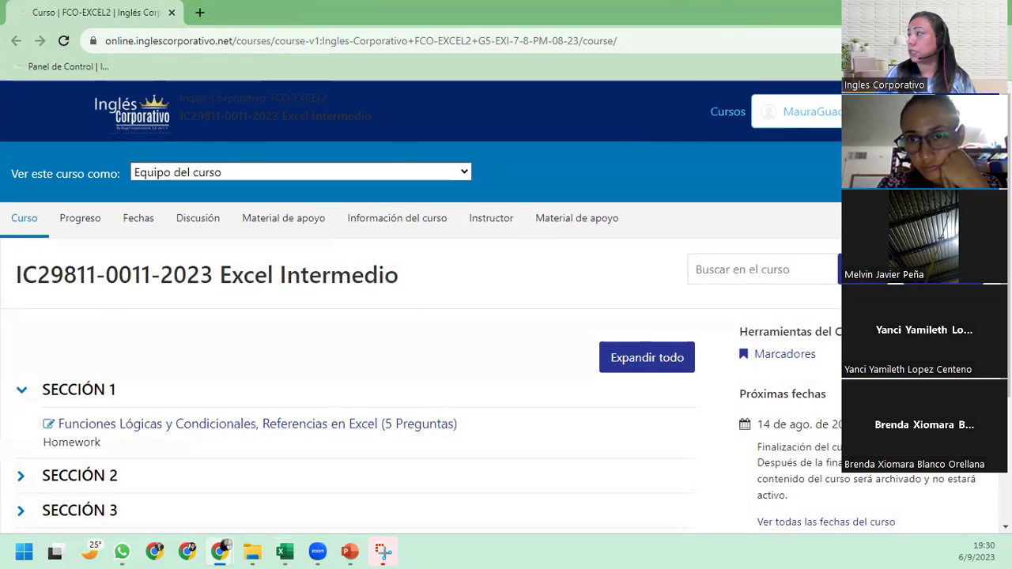
{"action": "key", "text": "alt+Tab"}
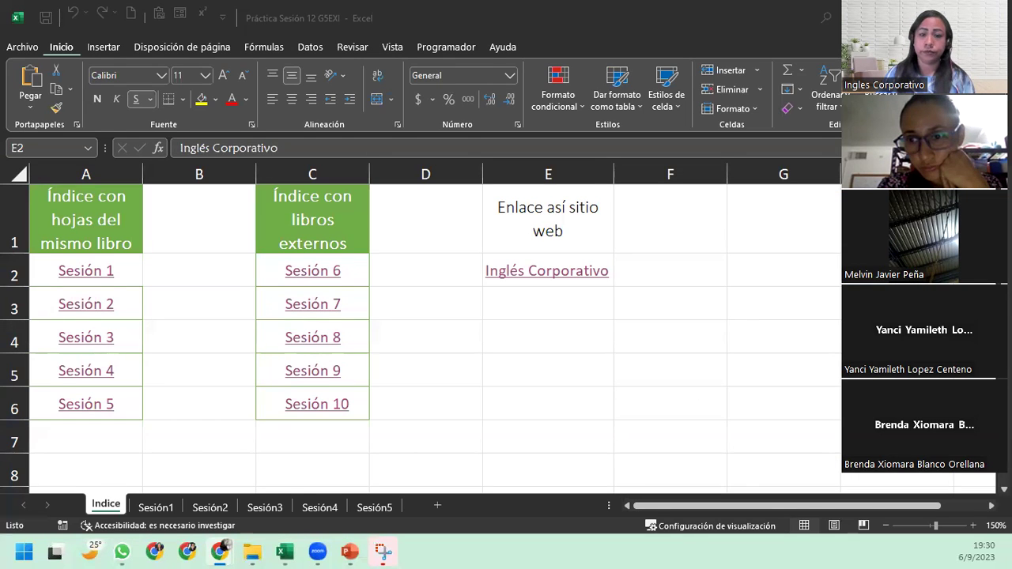
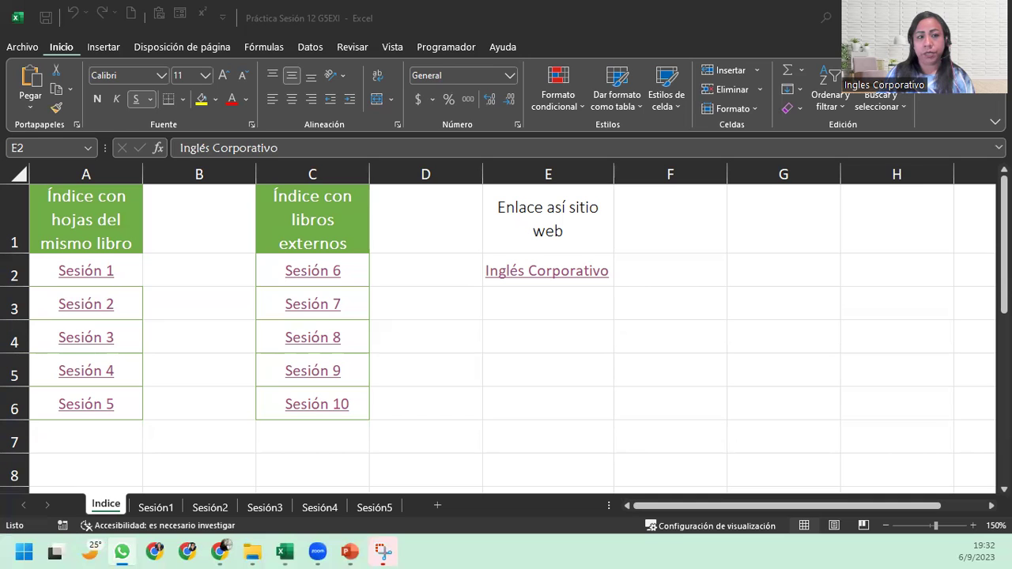
- Remove the existing hyperlink from the Inglés Corporativo text in E2
{"action": "left_click", "coordinate": [545, 271]}
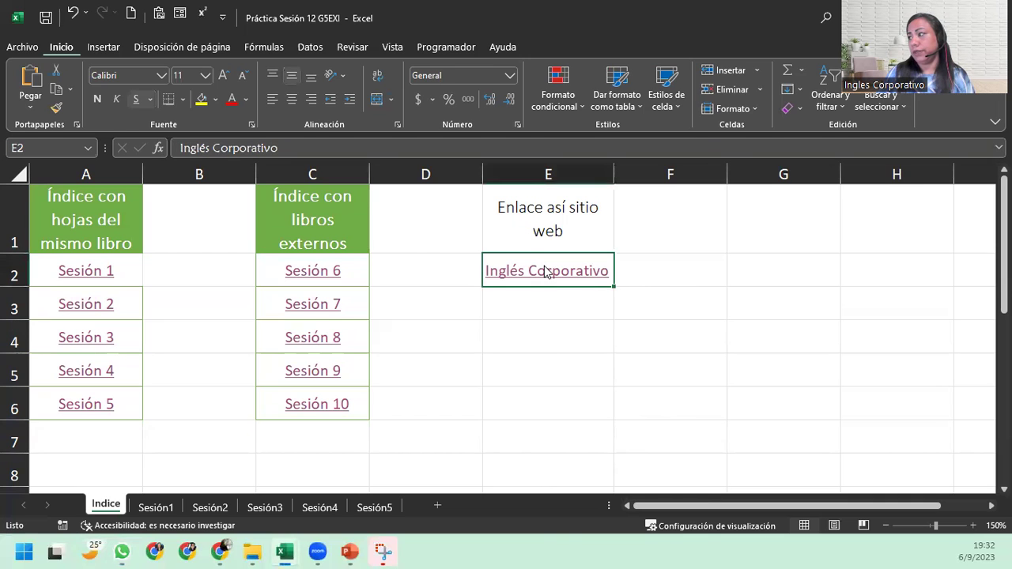
{"action": "right_click", "coordinate": [545, 271]}
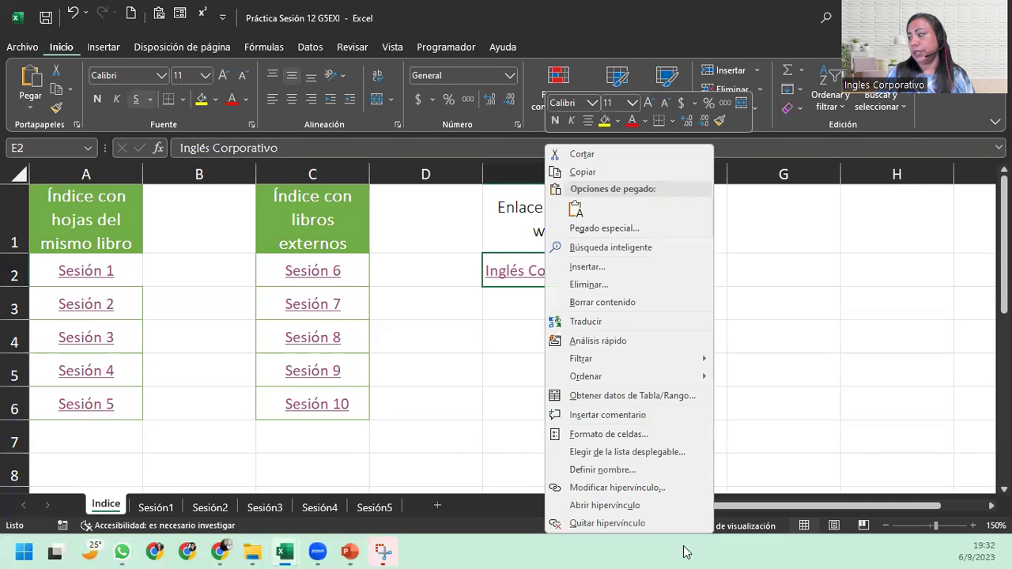
{"action": "left_click", "coordinate": [624, 523]}
- Link E2 to the course web page address instead of the Zoom registration page
{"action": "right_click", "coordinate": [520, 282]}
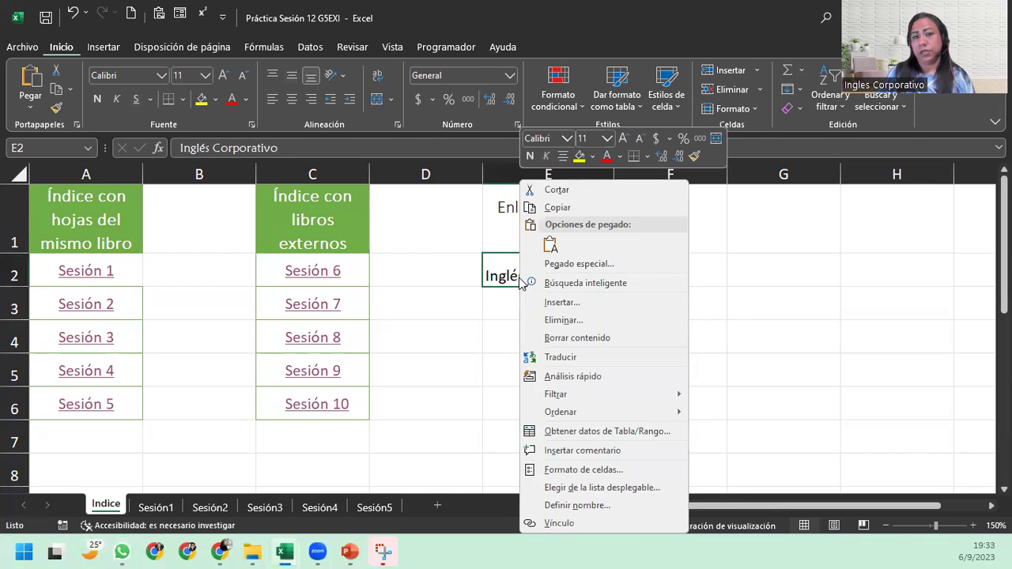
{"action": "left_click", "coordinate": [566, 522]}
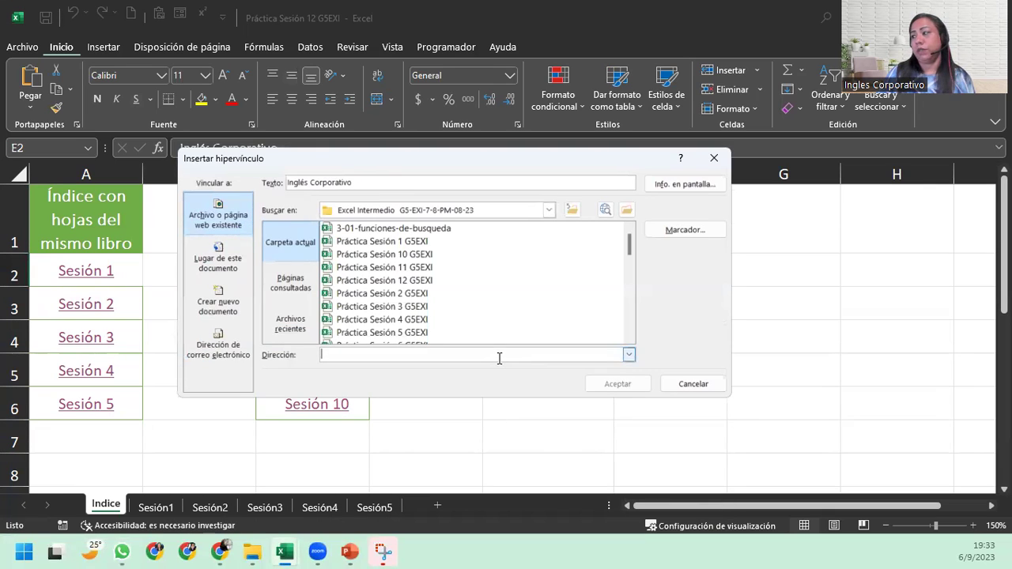
{"action": "key", "text": "ctrl+v"}
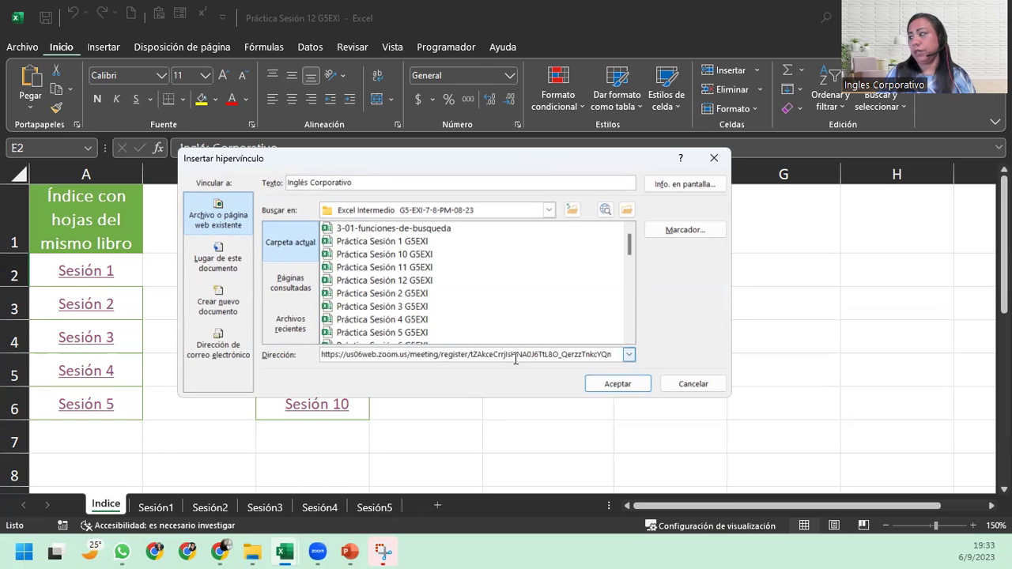
{"action": "left_click_drag", "start_coordinate": [618, 355], "coordinate": [242, 330]}
{"action": "key", "text": "BackSpace"}
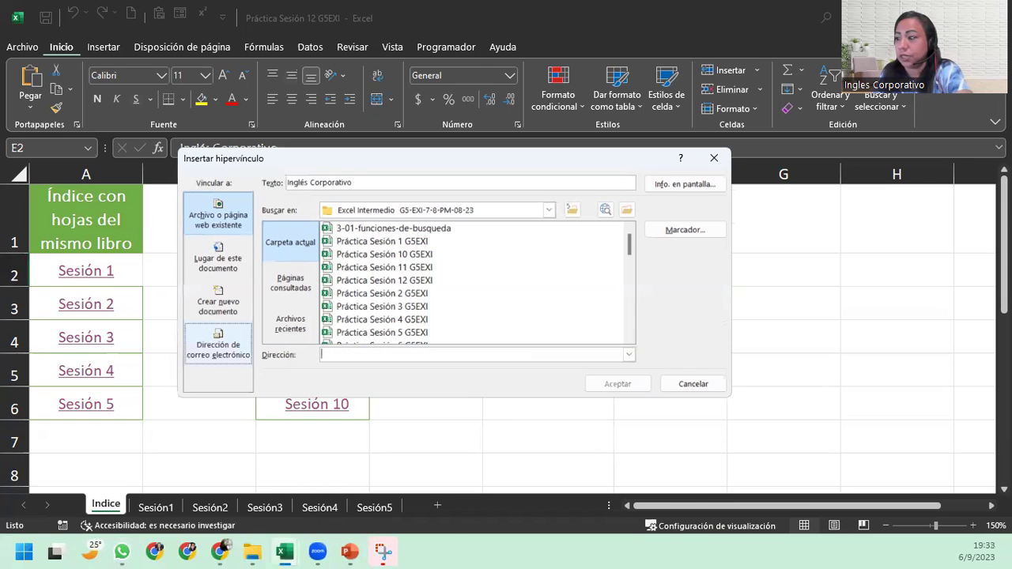
{"action": "key", "text": "alt+Tab"}
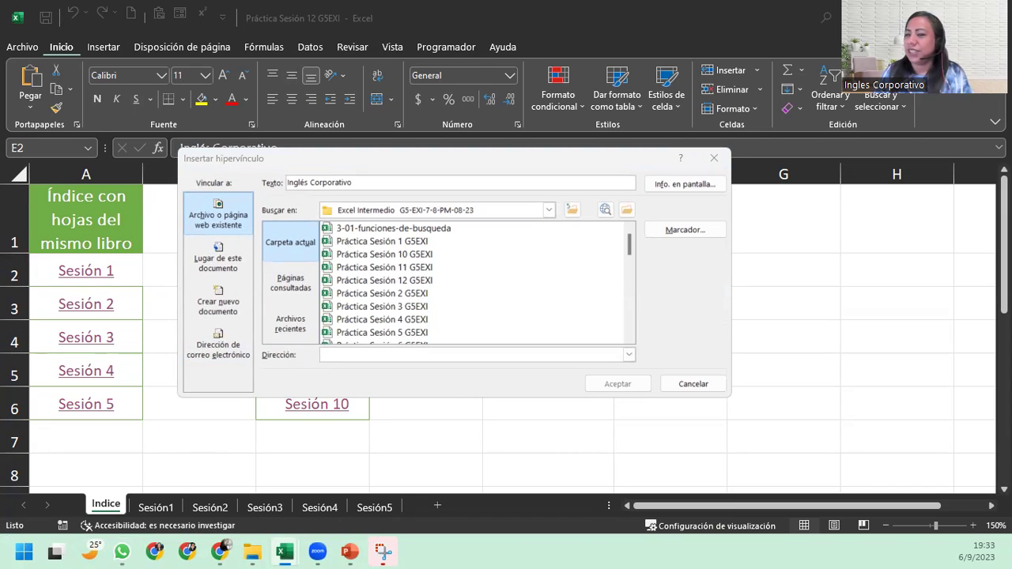
{"action": "left_click", "coordinate": [351, 355]}
{"action": "key", "text": "ctrl+v"}
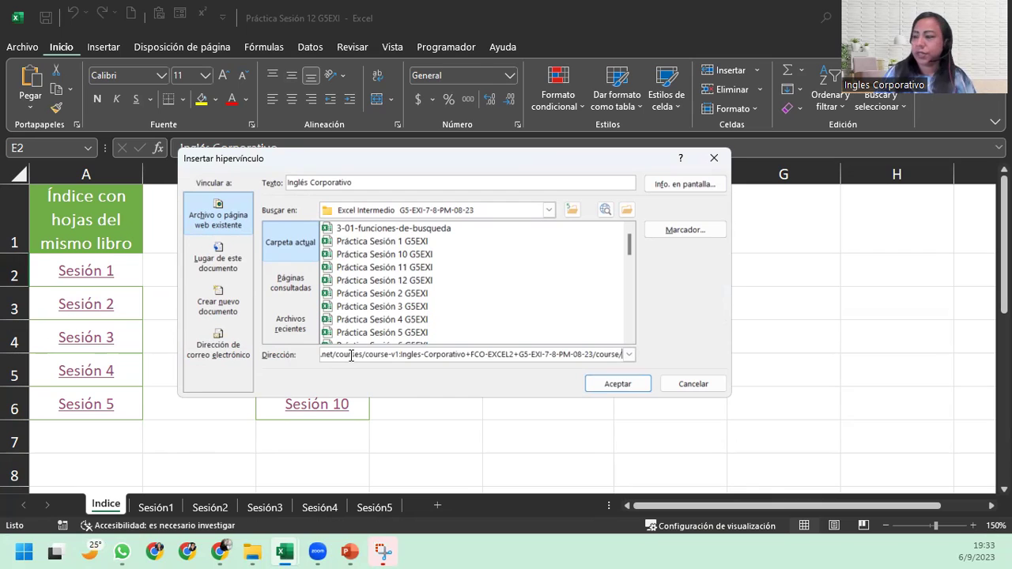
{"action": "left_click", "coordinate": [633, 382]}
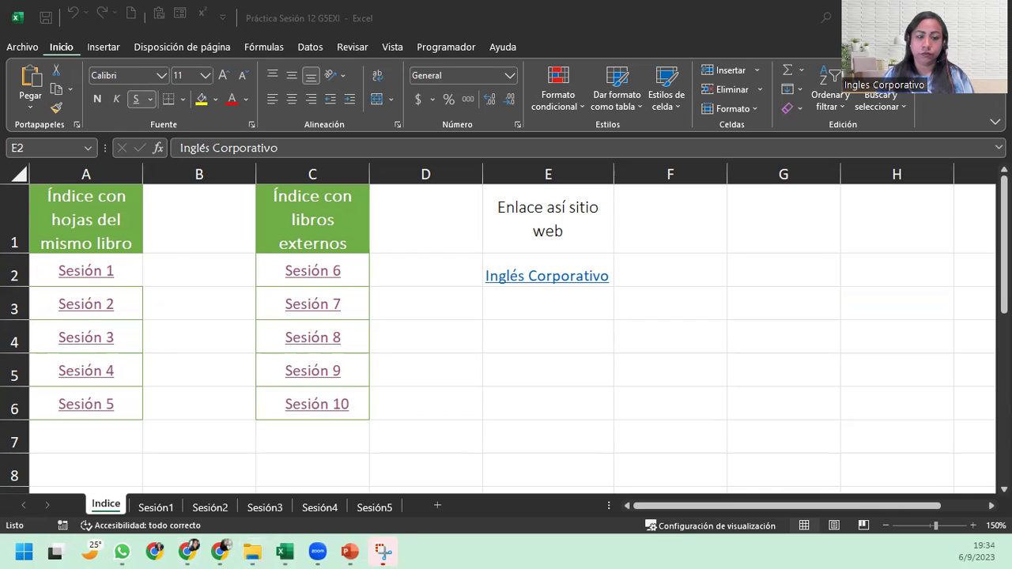
{"action": "left_click", "coordinate": [285, 551]}
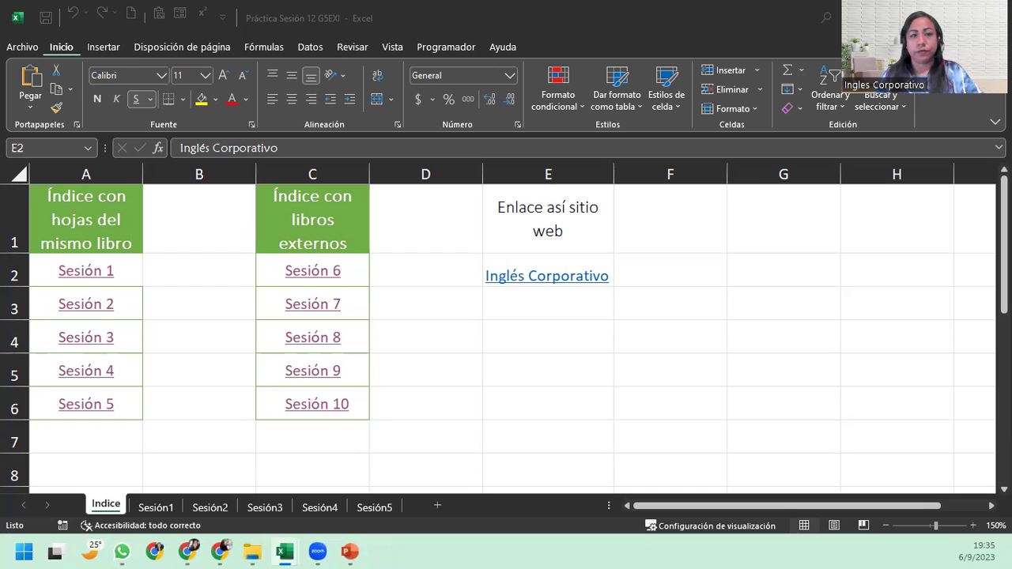
{"action": "left_click", "coordinate": [284, 551]}
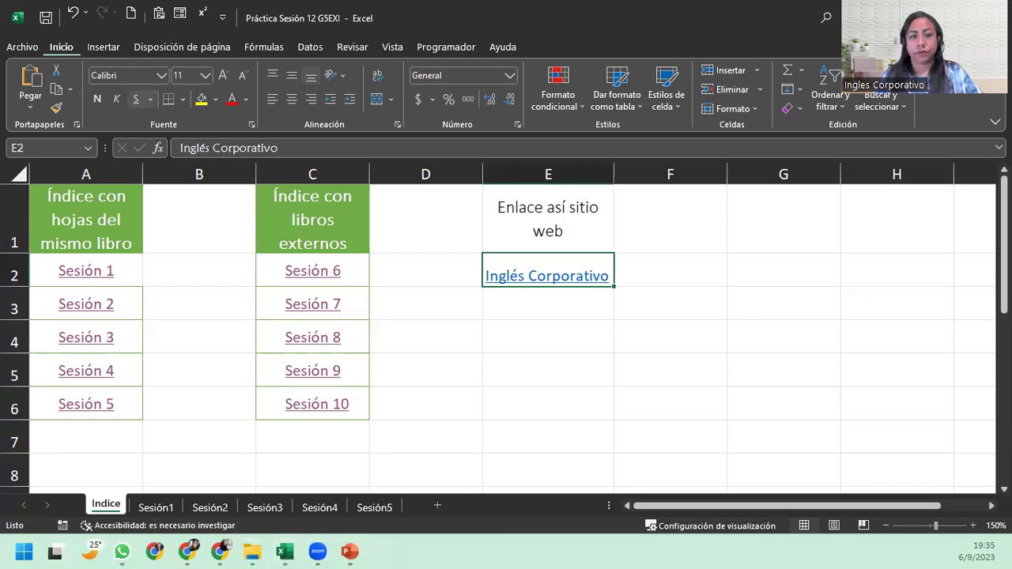
{"action": "left_click", "coordinate": [252, 551]}
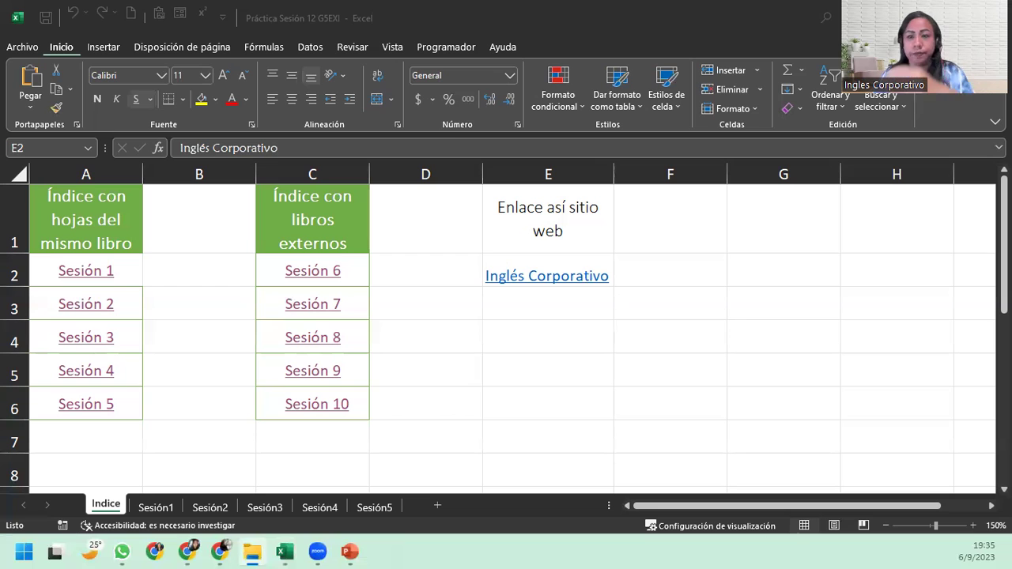
{"action": "left_click", "coordinate": [430, 139]}
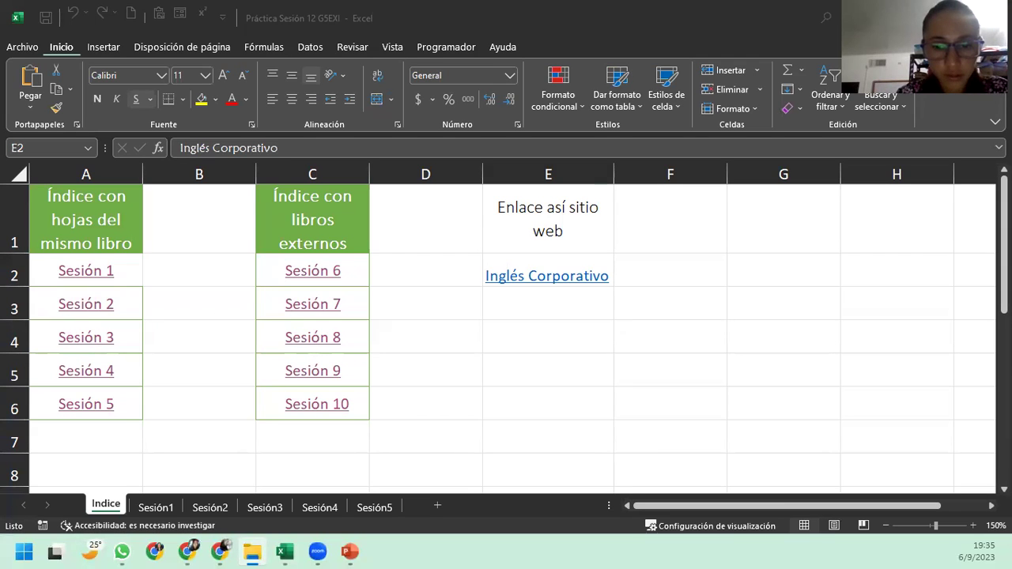
{"action": "left_click", "coordinate": [546, 276]}
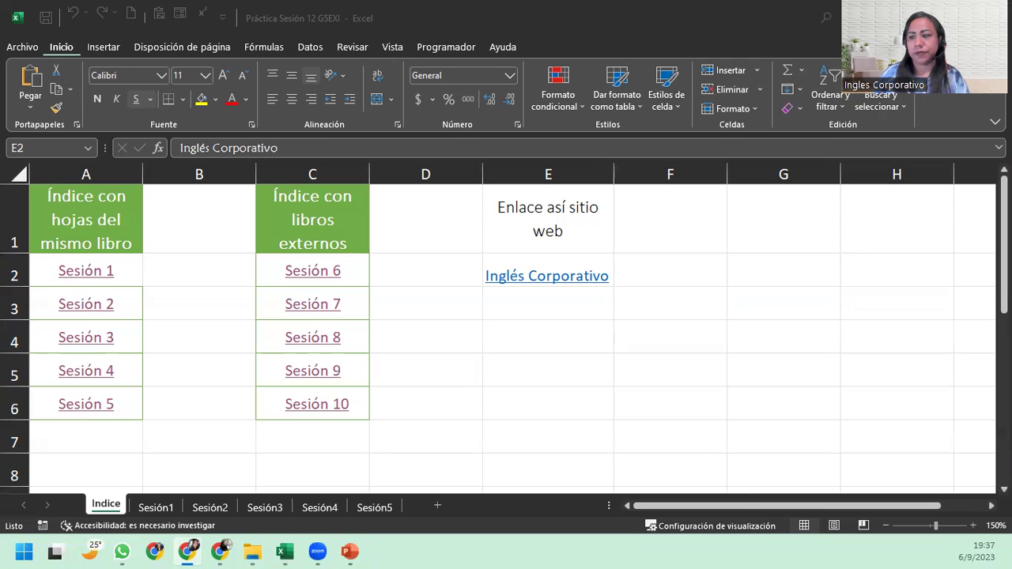
- Remove E2's old hyperlink and relink Inglés Corporativo to the pasted course page URL
{"action": "right_click", "coordinate": [492, 271]}
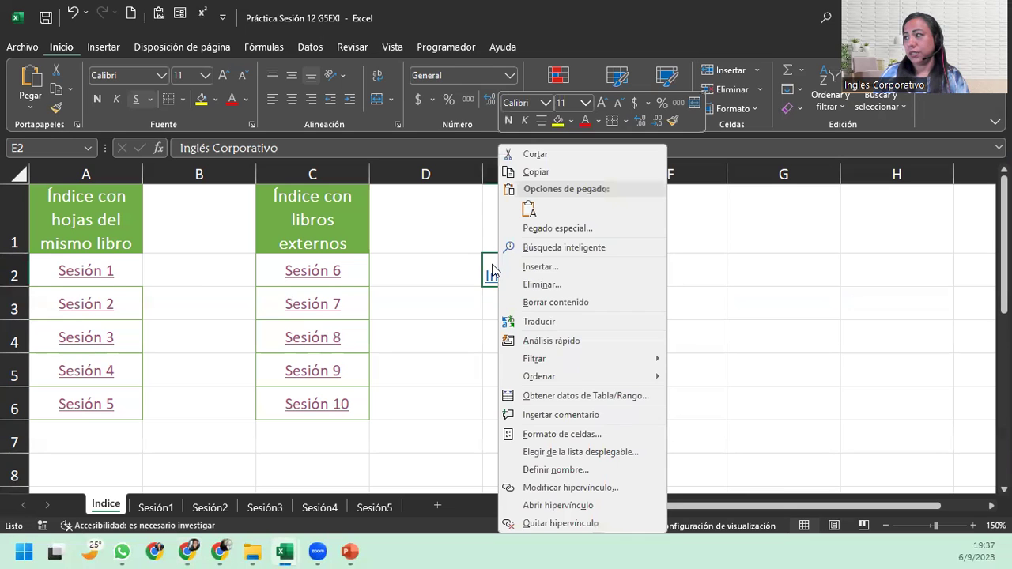
{"action": "left_click", "coordinate": [557, 522]}
{"action": "right_click", "coordinate": [538, 279]}
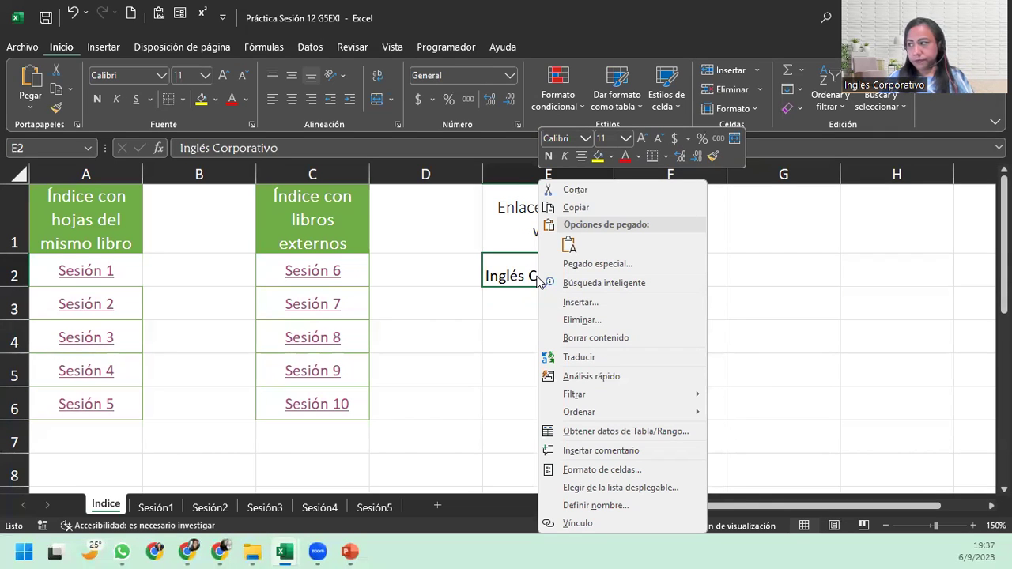
{"action": "left_click", "coordinate": [606, 527]}
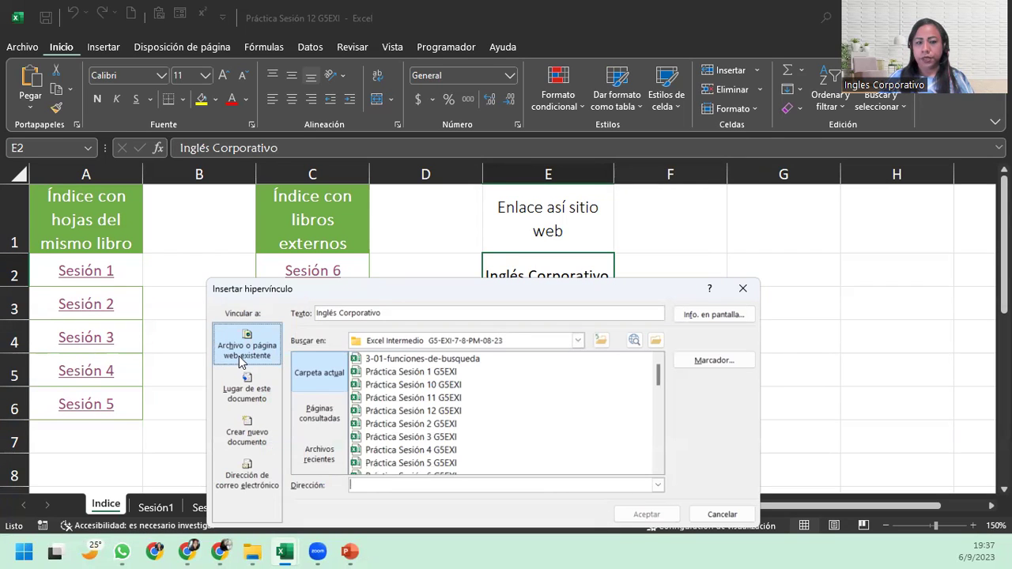
{"action": "left_click", "coordinate": [391, 482]}
{"action": "key", "text": "ctrl+v"}
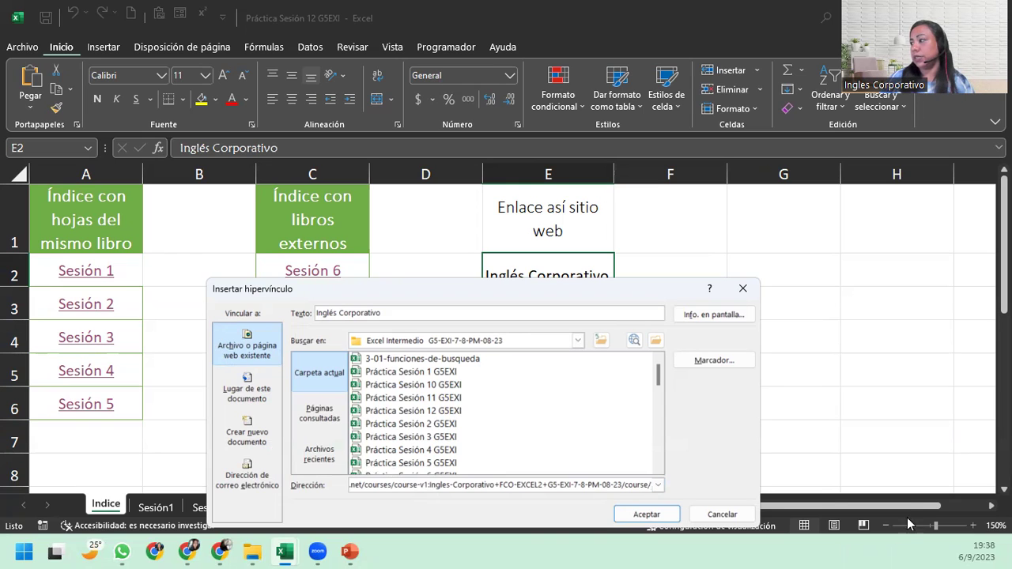
{"action": "left_click", "coordinate": [647, 515]}
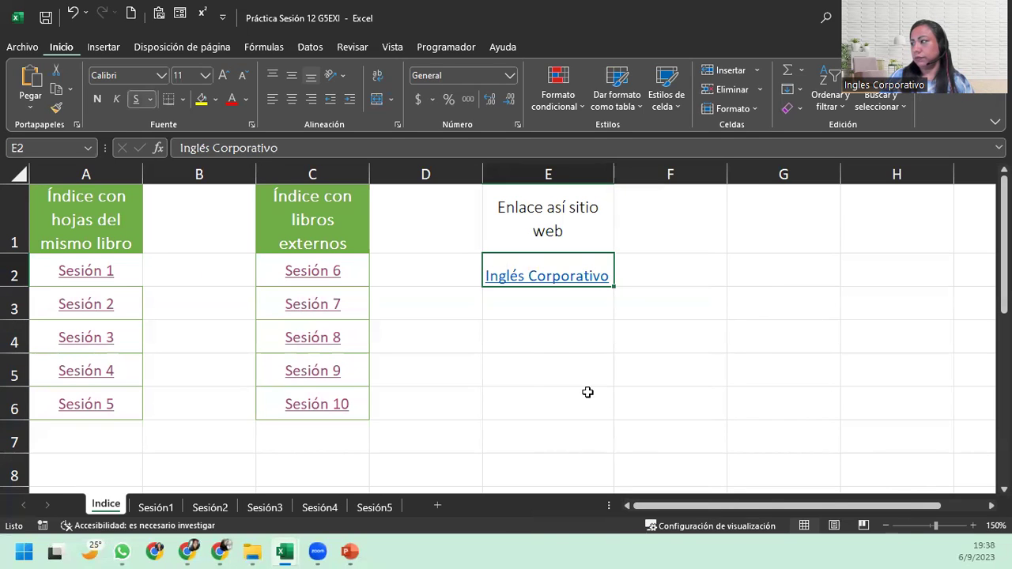
{"action": "left_click", "coordinate": [548, 330]}
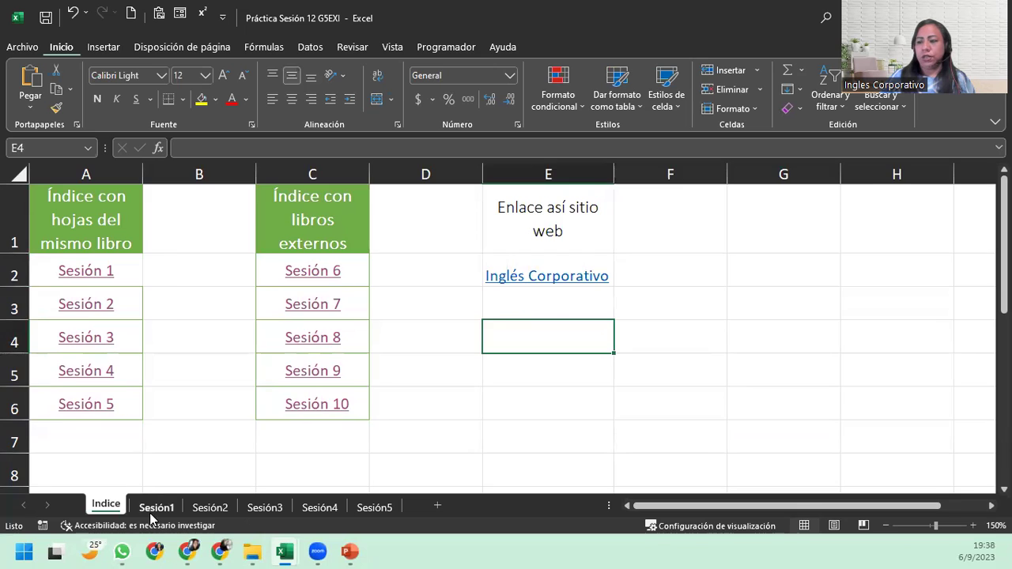
{"action": "left_click", "coordinate": [155, 507]}
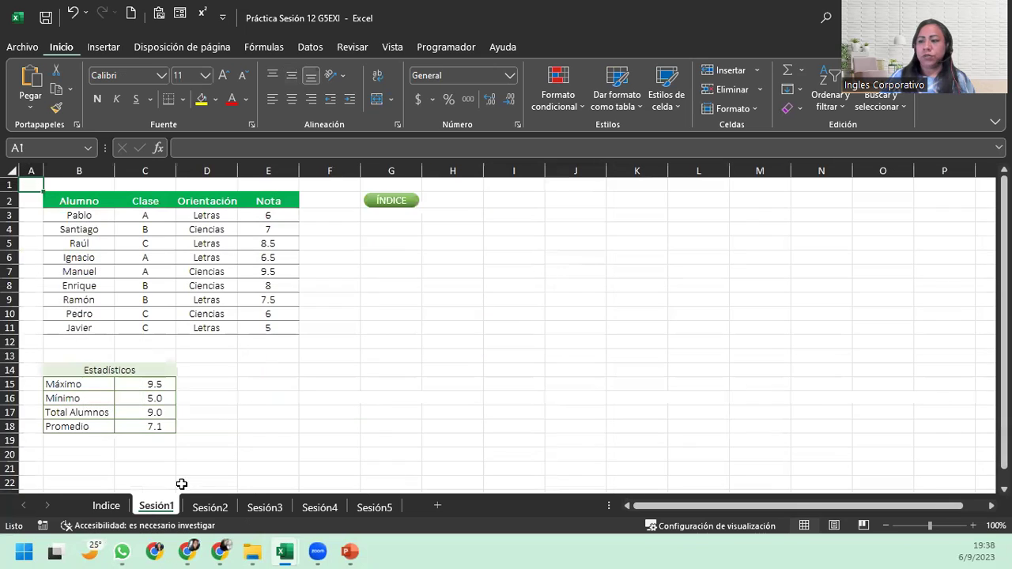
{"action": "left_click", "coordinate": [404, 210]}
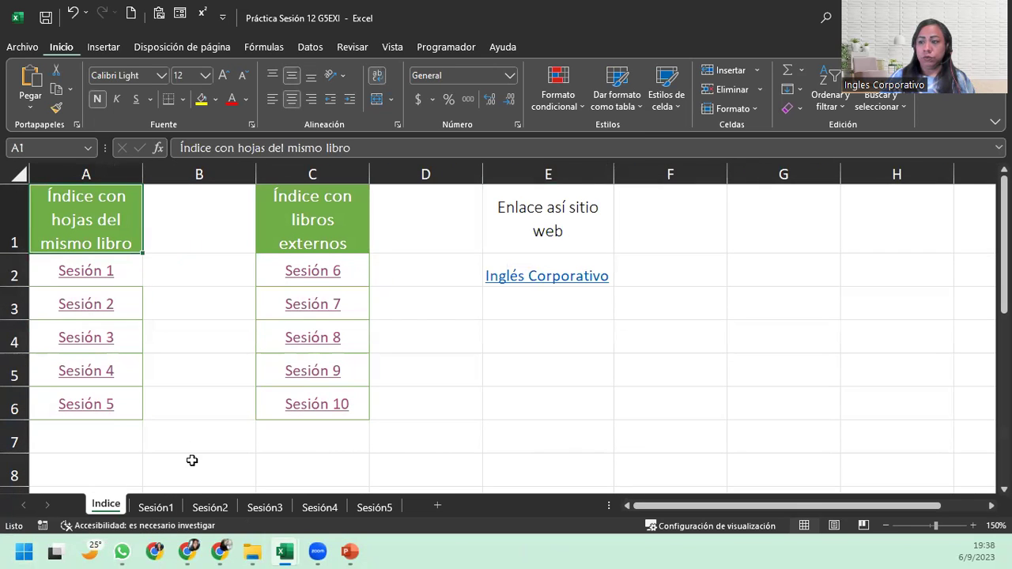
- Add a sheet with the + button and rename its Hoja1 tab to 'Índice con Objetos'
{"action": "left_click", "coordinate": [438, 506]}
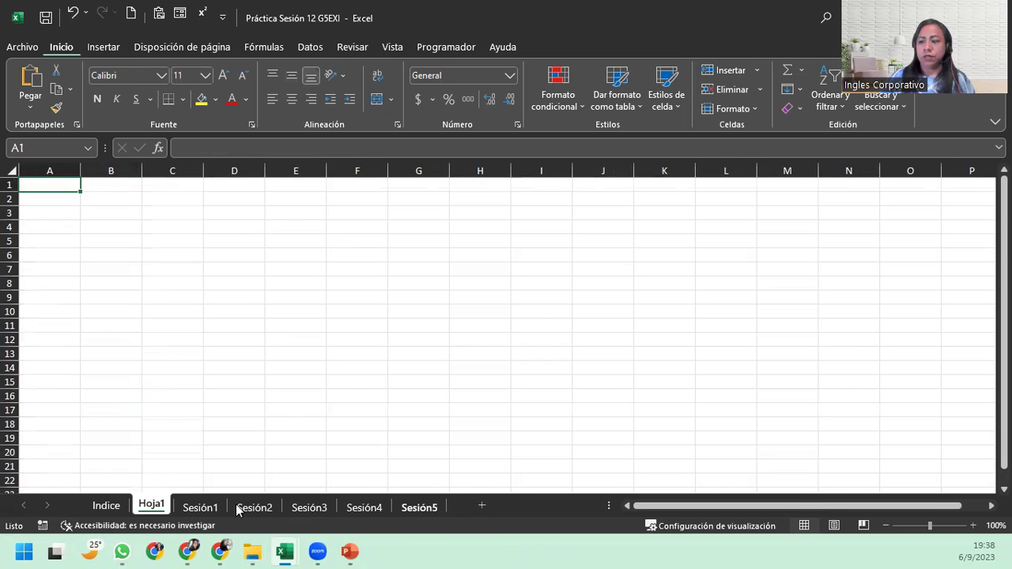
{"action": "double_click", "coordinate": [144, 510]}
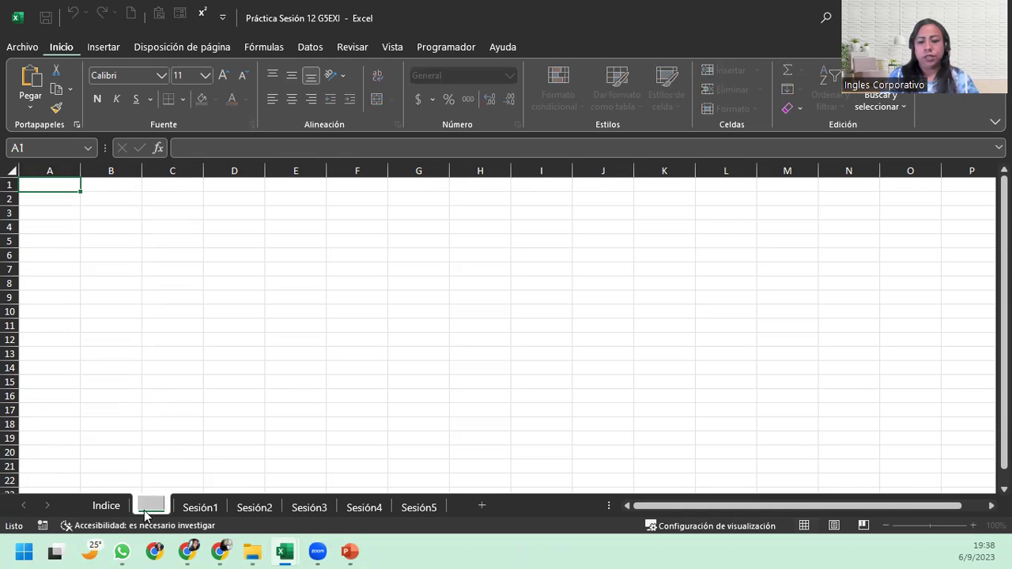
{"action": "type", "text": "Sesión0"}
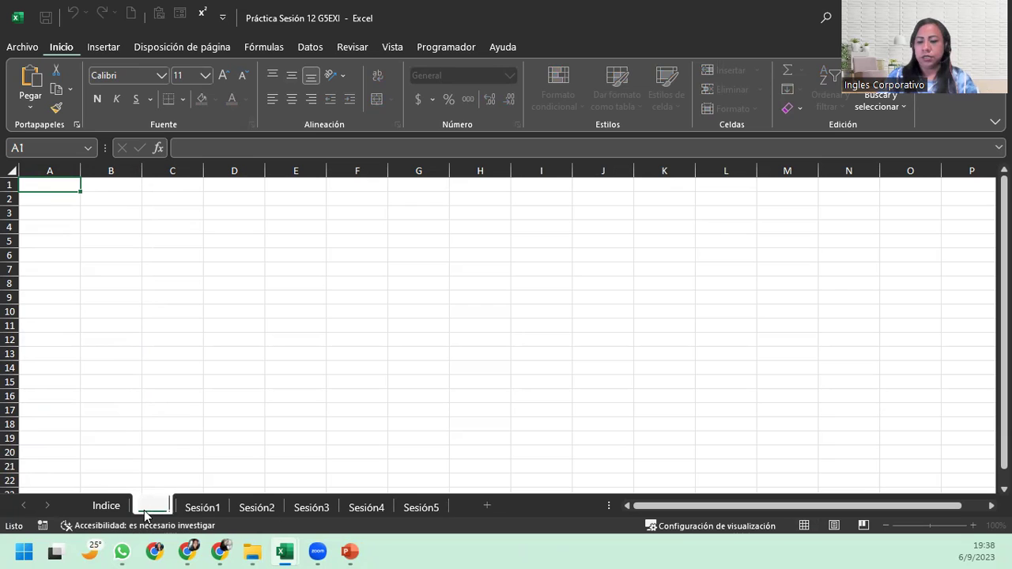
{"action": "type", "text": "Ejercicio"}
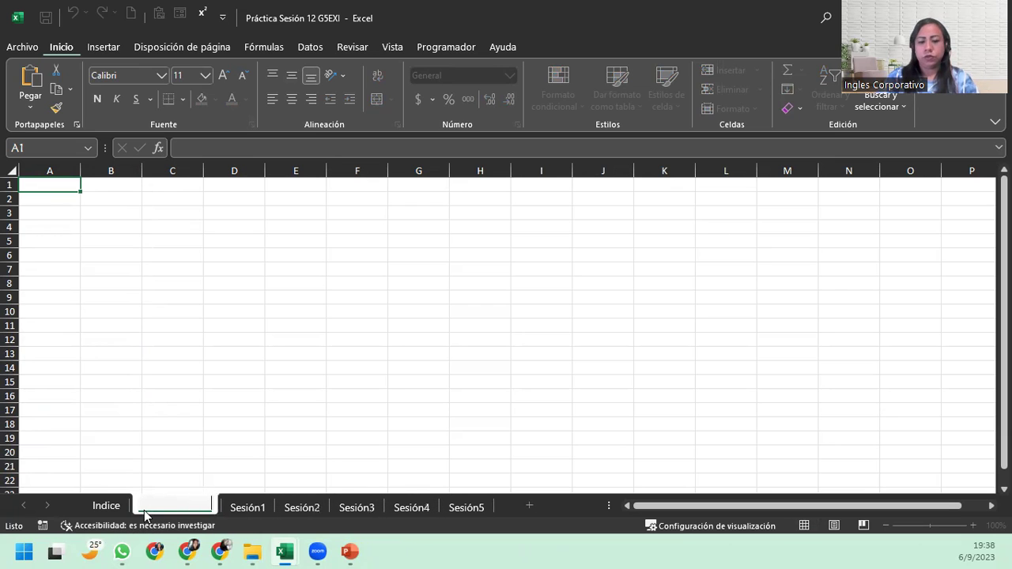
{"action": "key", "text": "Return"}
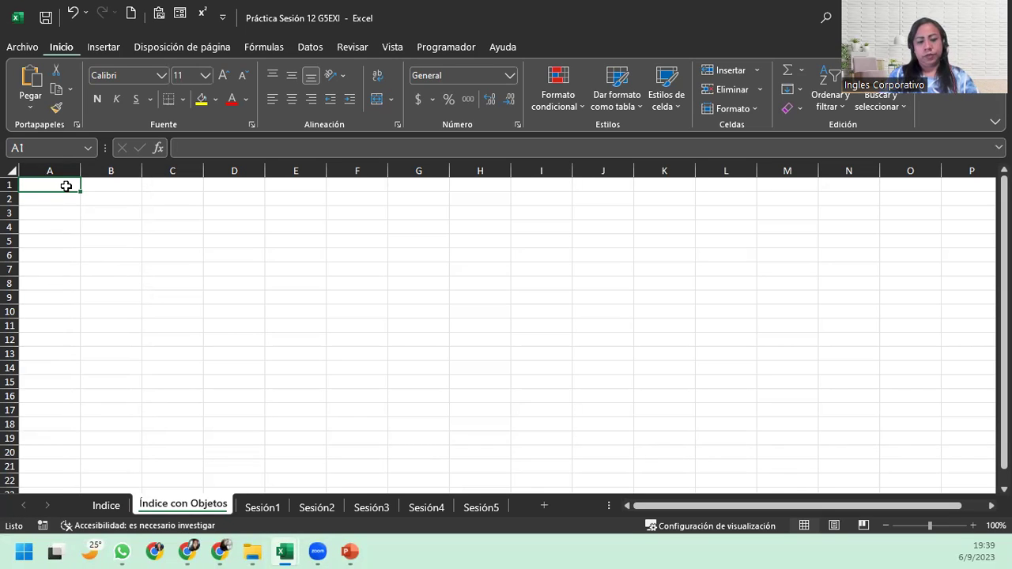
- Enter 'SESIONES DE EXCEL INTERMEDIO' in A1, correcting the mistyped Ñ
{"action": "type", "text": "SESIONES"}
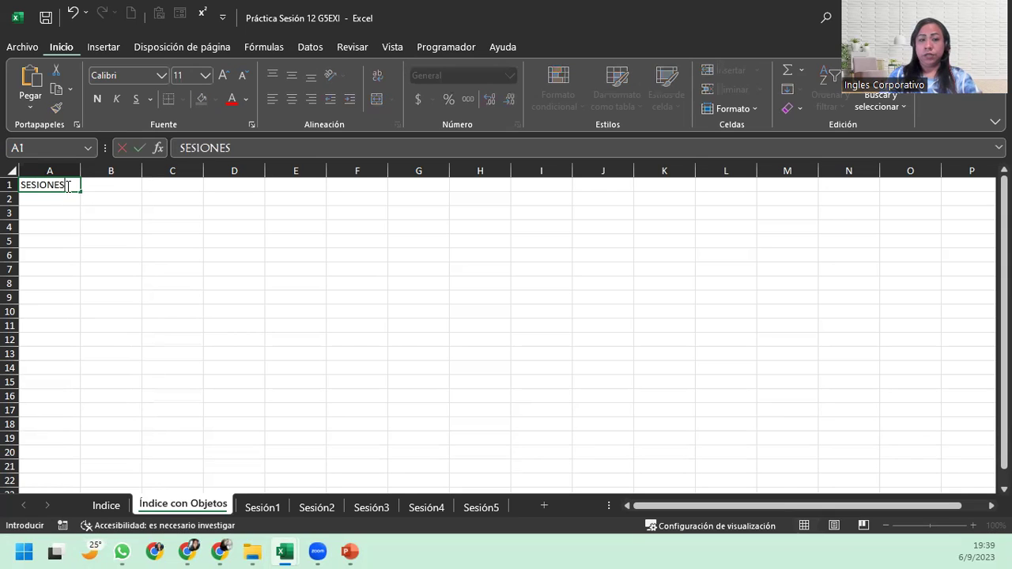
{"action": "type", "text": " DE EXCEÑ"}
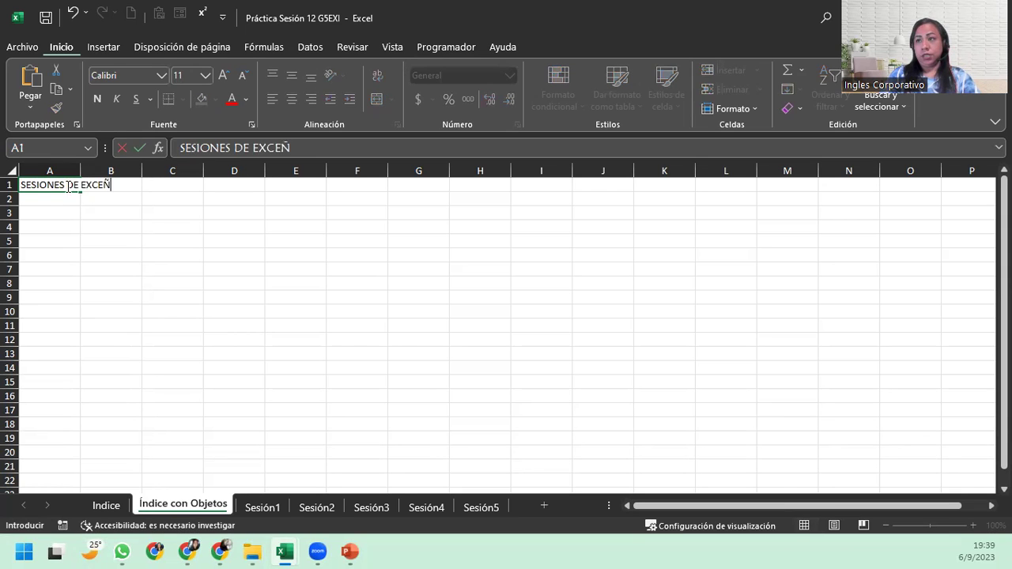
{"action": "key", "text": "BackSpace"}
{"action": "type", "text": "L INTE"}
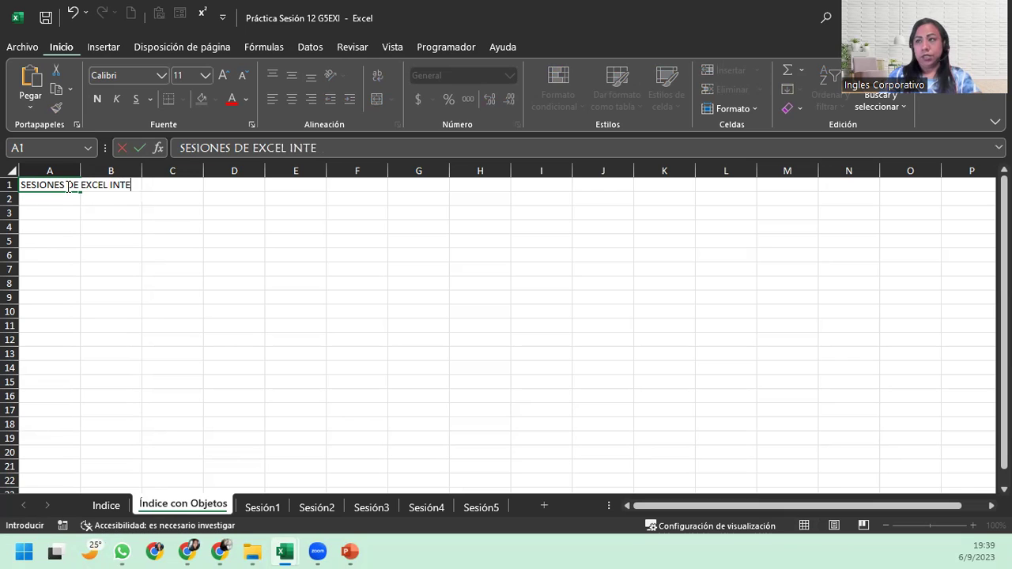
{"action": "type", "text": "RMEDIO"}
{"action": "key", "text": "Return"}
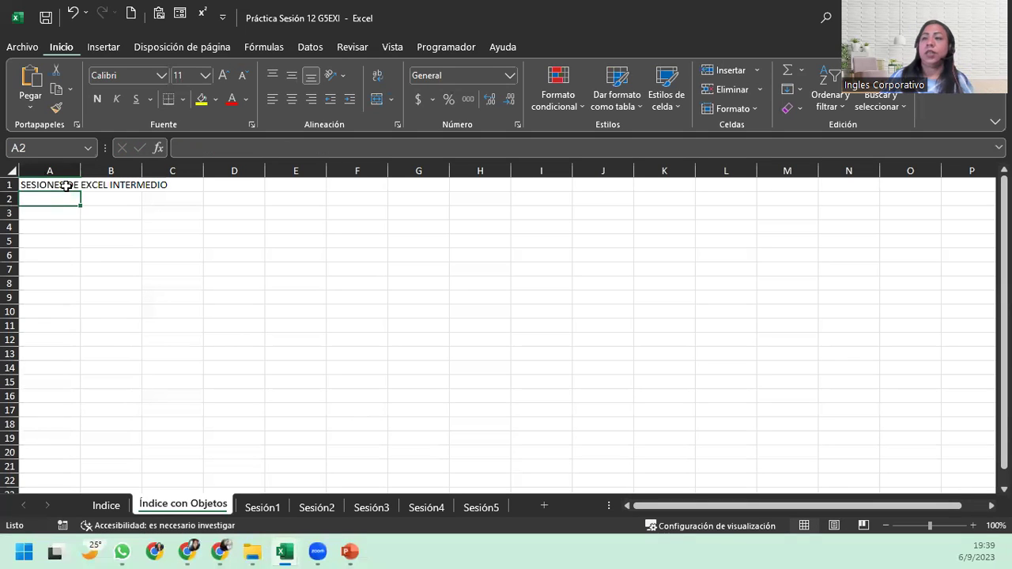
{"action": "left_click", "coordinate": [66, 185]}
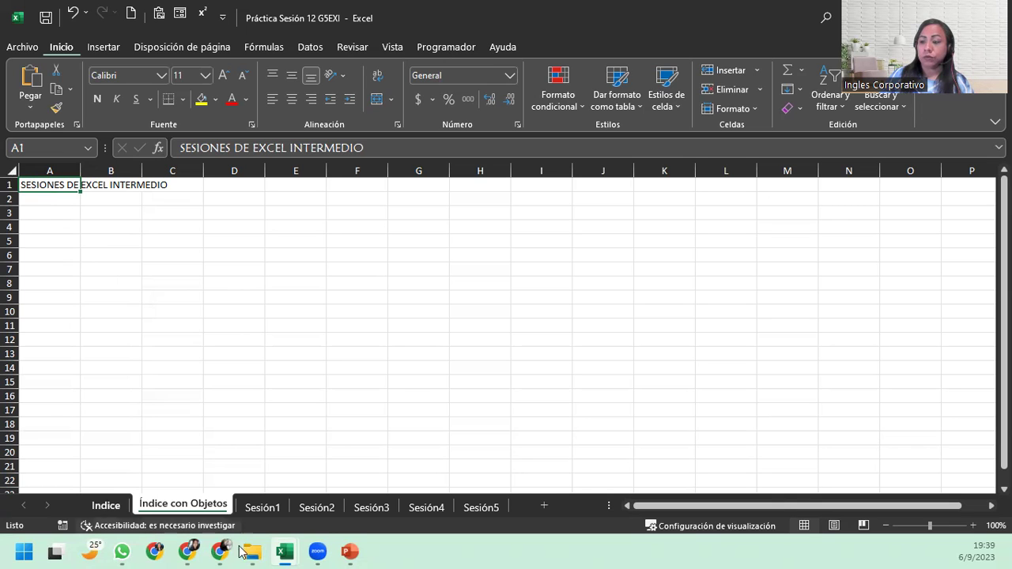
{"action": "left_click", "coordinate": [265, 507]}
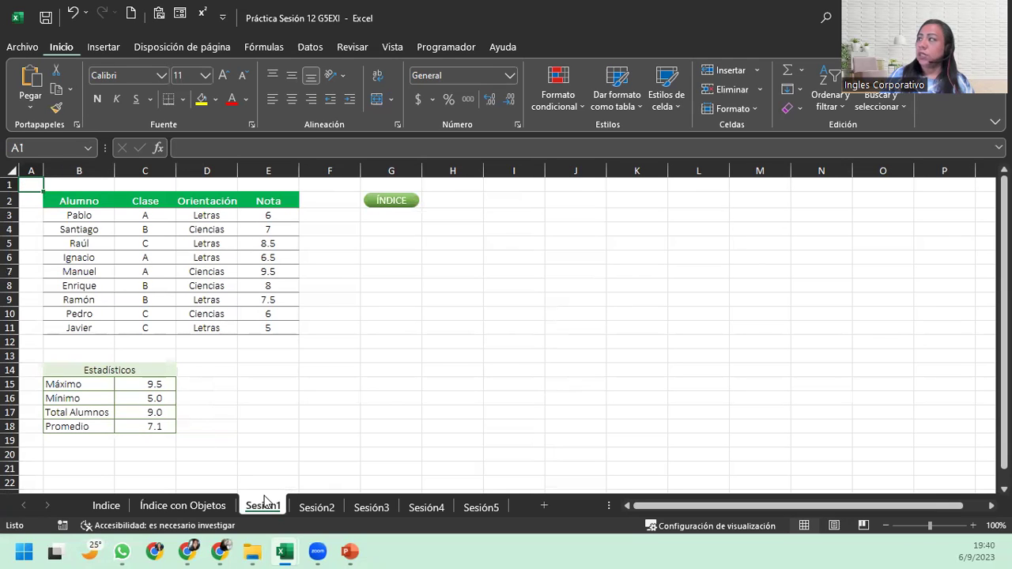
{"action": "left_click", "coordinate": [162, 507]}
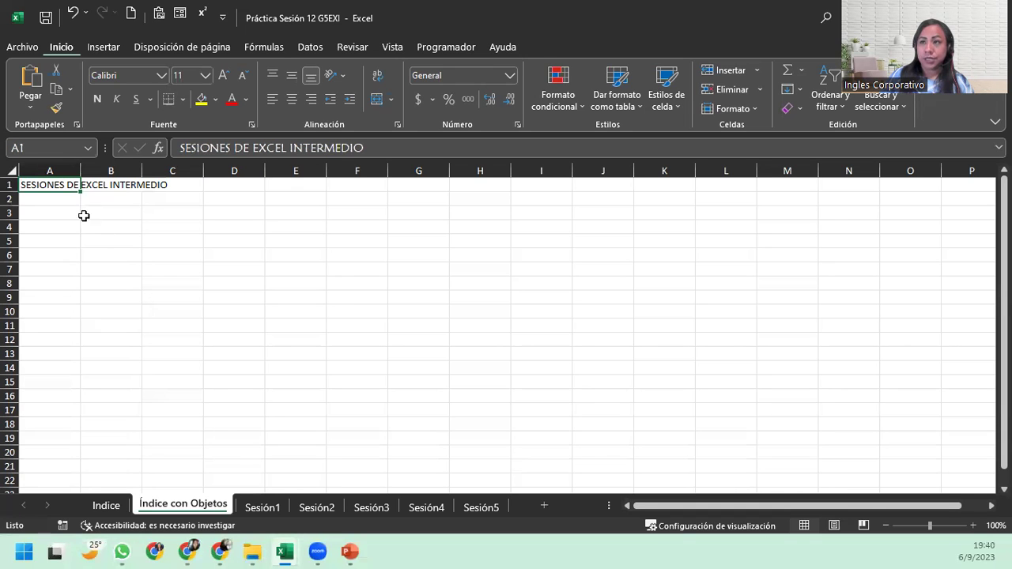
- Select the whole sheet and widen the columns to about 28.78 so the title fits
{"action": "left_click", "coordinate": [71, 212]}
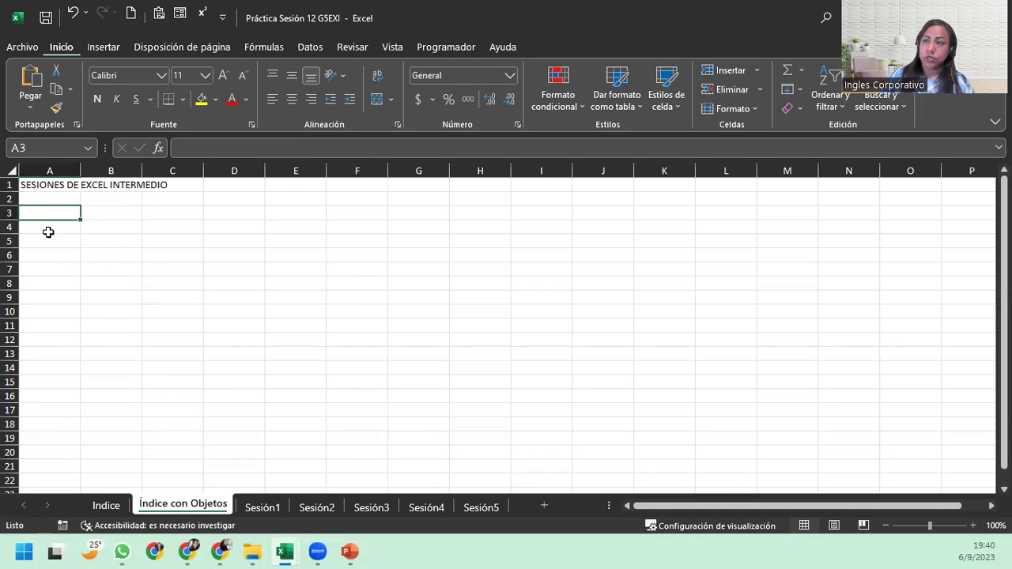
{"action": "left_click", "coordinate": [9, 170]}
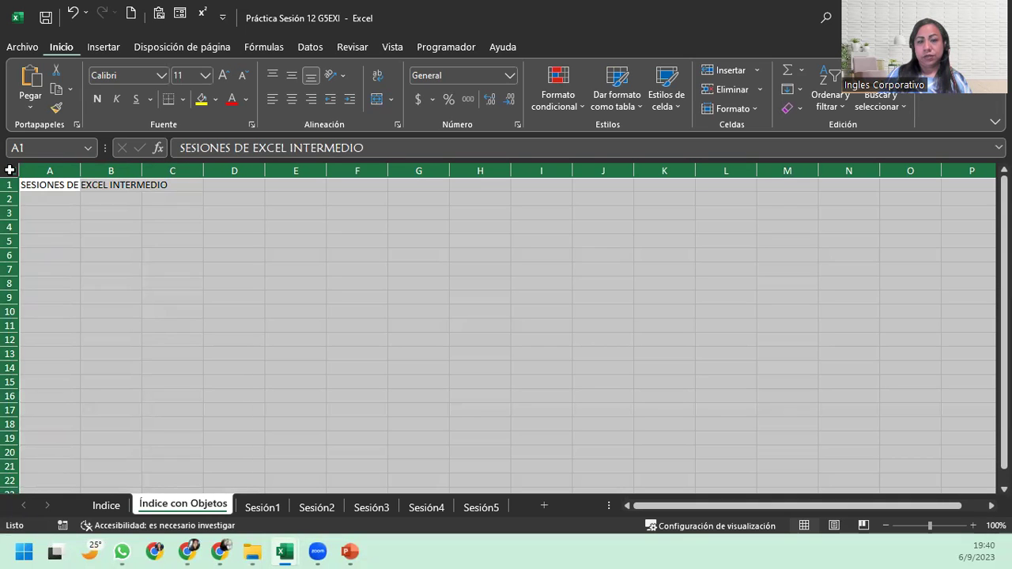
{"action": "left_click_drag", "start_coordinate": [80, 171], "coordinate": [171, 179]}
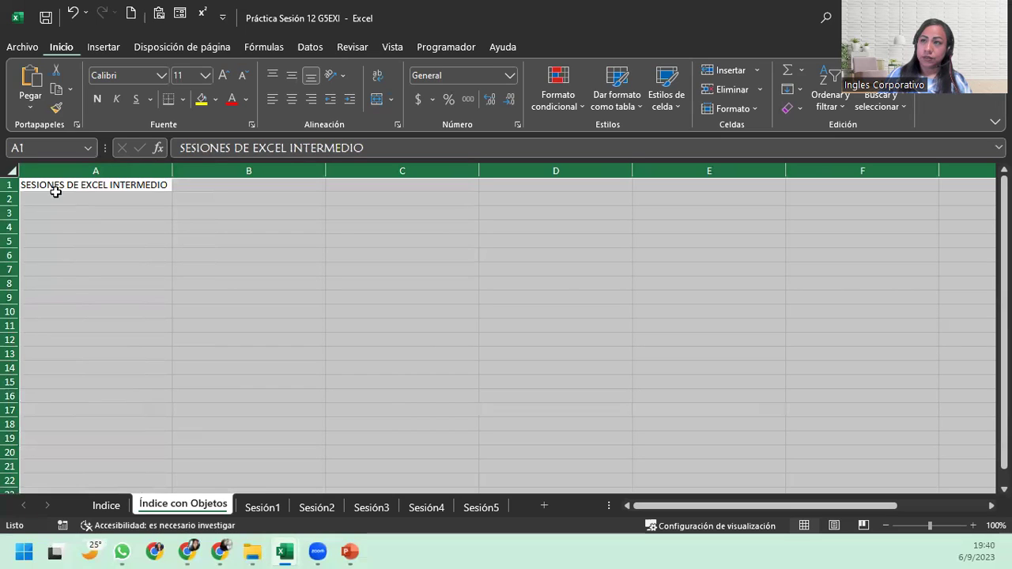
- Set every row on the sheet to height 33.60 (about 56 pixels)
{"action": "left_click_drag", "start_coordinate": [12, 192], "coordinate": [17, 212]}
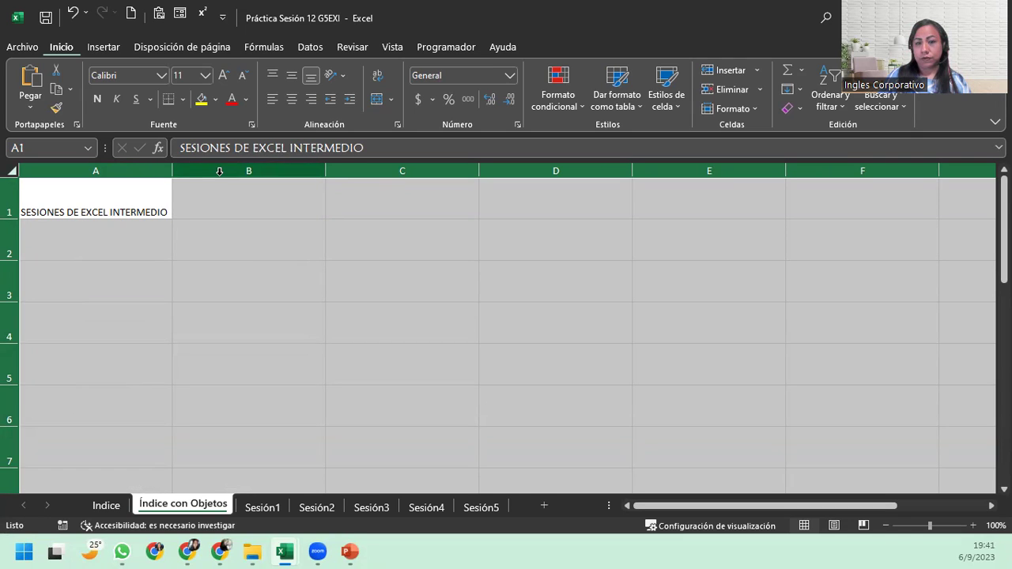
{"action": "left_click", "coordinate": [234, 221]}
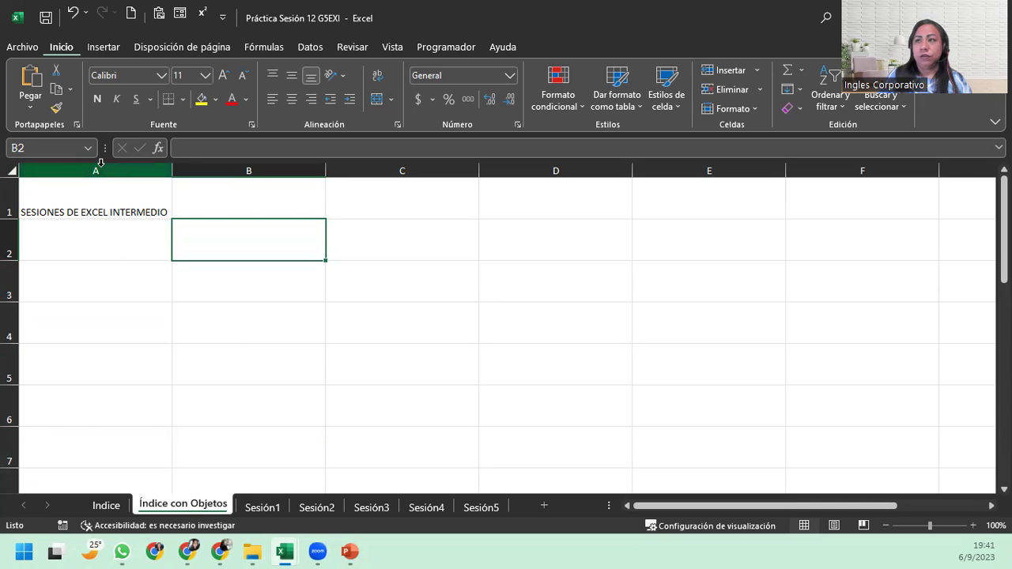
- Set column A's width to 5, leaving a narrow left margin
{"action": "left_click_drag", "start_coordinate": [171, 170], "coordinate": [49, 166]}
{"action": "right_click", "coordinate": [39, 170]}
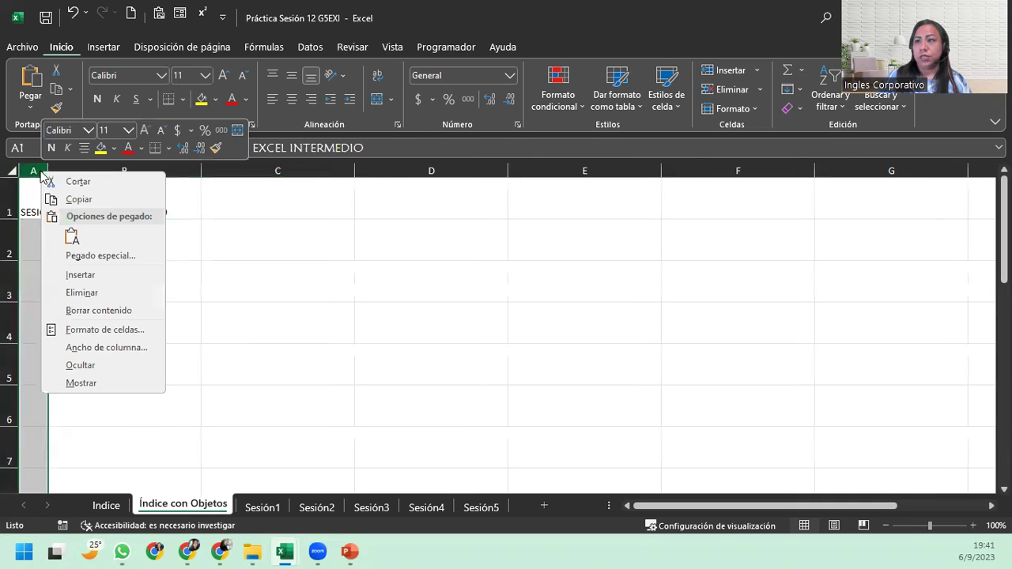
{"action": "left_click", "coordinate": [111, 348]}
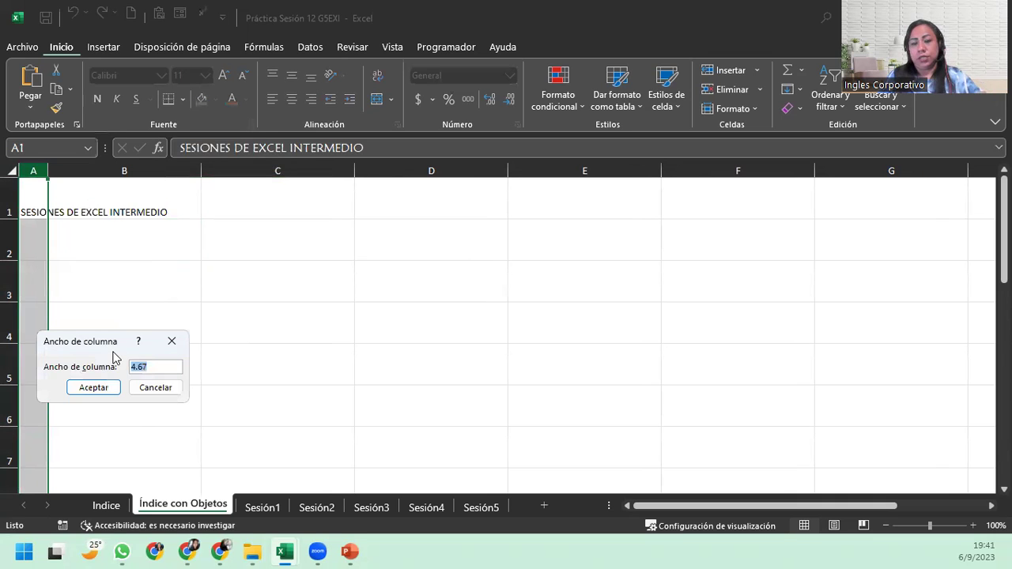
{"action": "type", "text": "5"}
{"action": "key", "text": "Return"}
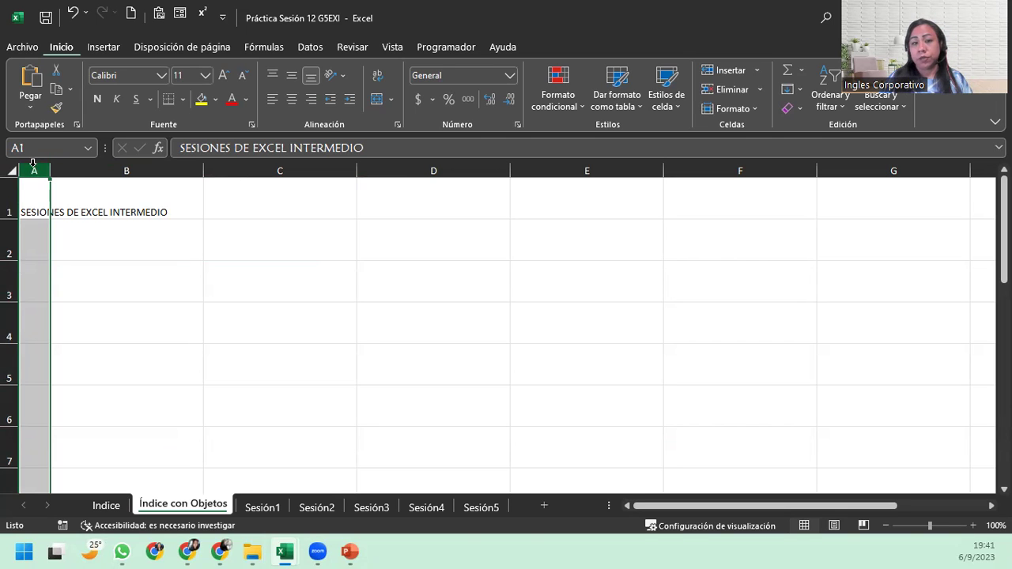
{"action": "left_click", "coordinate": [173, 269]}
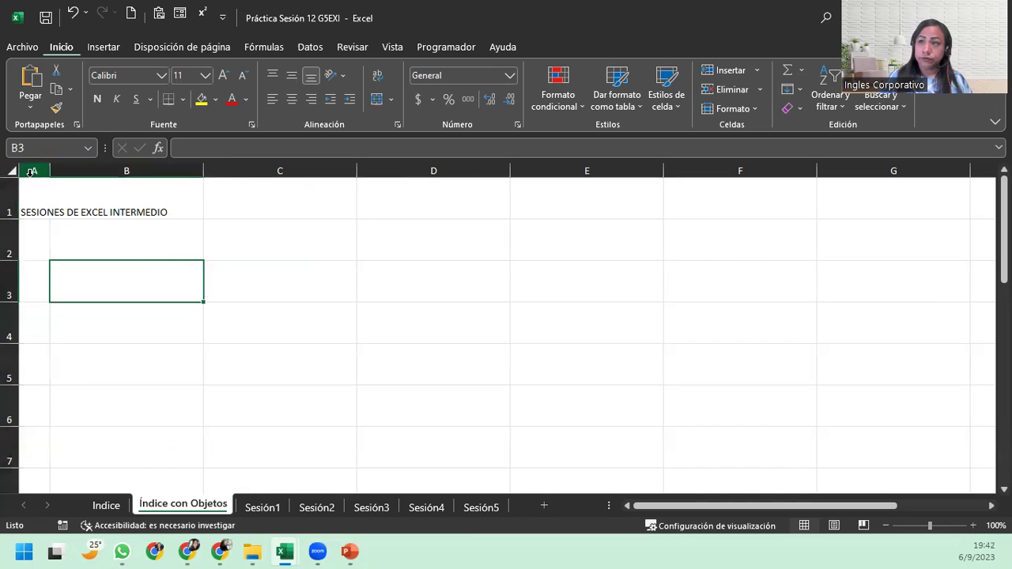
- Try merging B1:G1 and moving the A1 title into it, then undo the failed attempt
{"action": "left_click", "coordinate": [155, 237]}
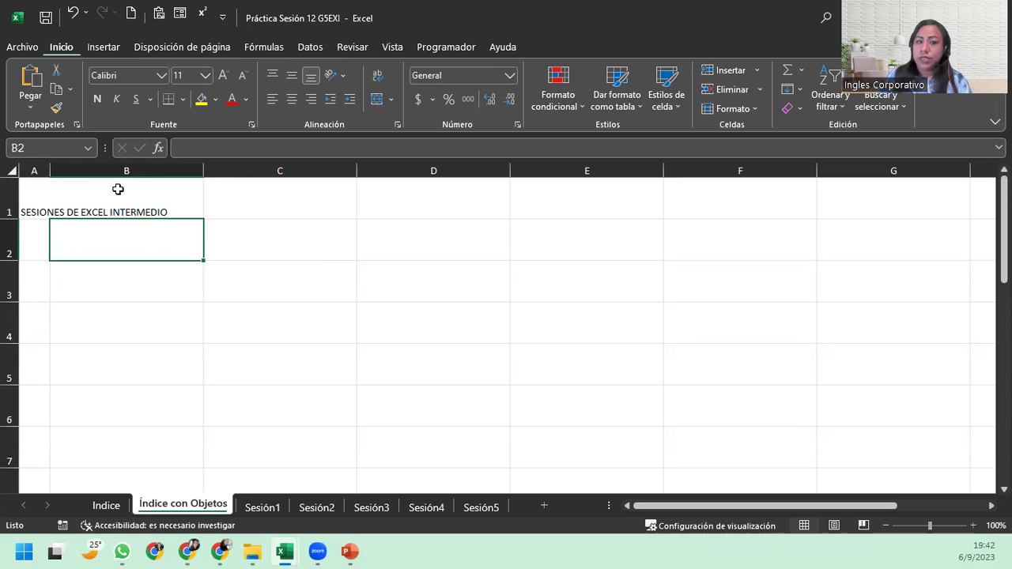
{"action": "left_click_drag", "start_coordinate": [36, 197], "coordinate": [902, 196]}
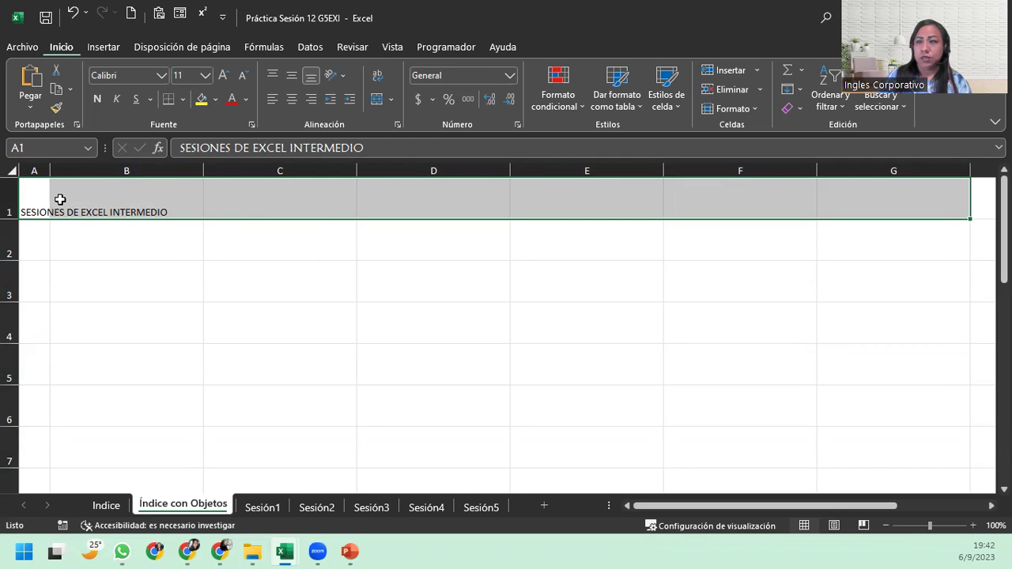
{"action": "left_click_drag", "start_coordinate": [60, 199], "coordinate": [856, 195]}
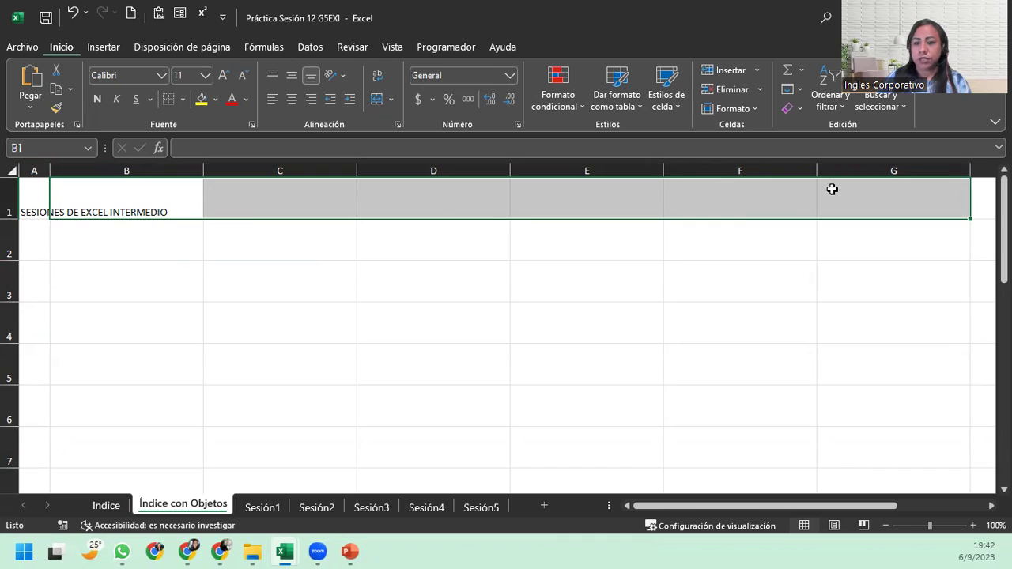
{"action": "left_click", "coordinate": [378, 101]}
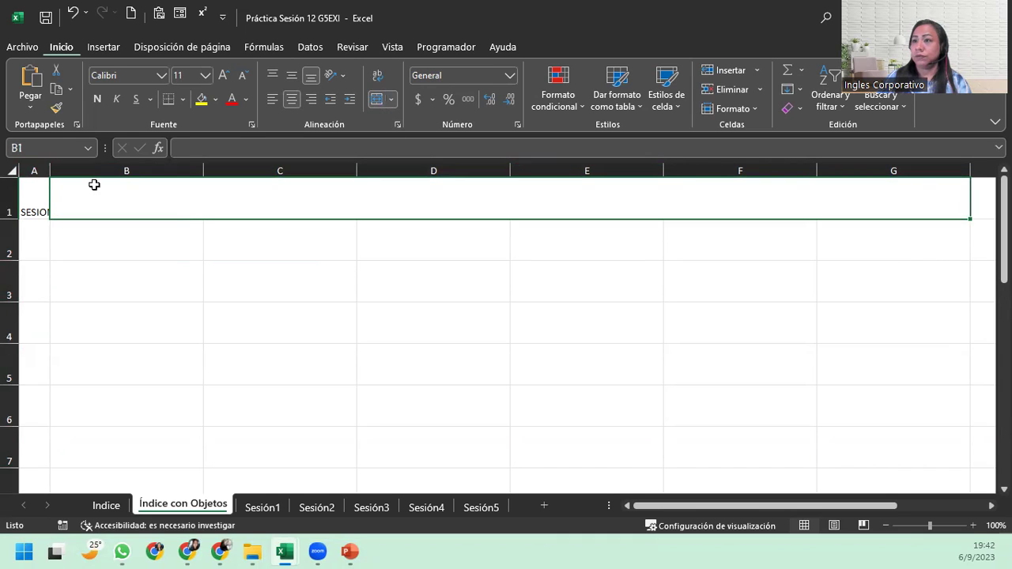
{"action": "left_click", "coordinate": [29, 211]}
{"action": "left_click_drag", "start_coordinate": [29, 211], "coordinate": [81, 220]}
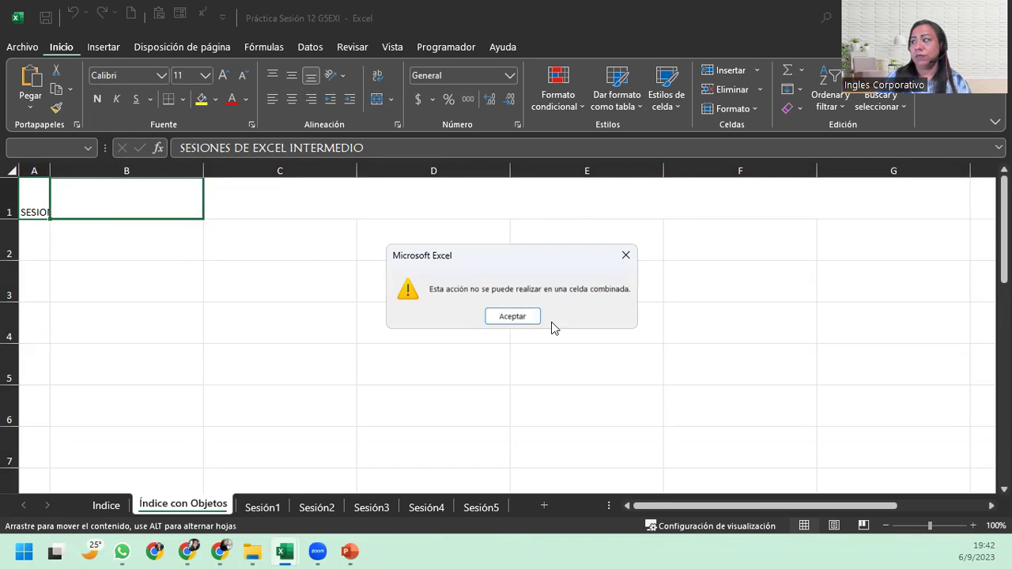
{"action": "left_click", "coordinate": [516, 316]}
{"action": "key", "text": "ctrl+z"}
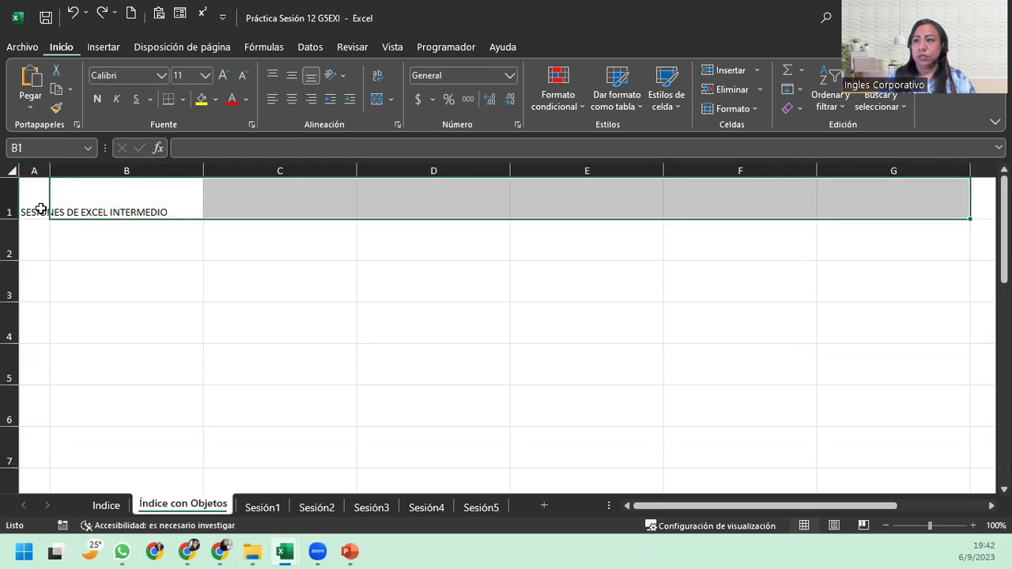
{"action": "key", "text": "ctrl+z"}
- Clear A1, merge and centre B1:G1, and type 'SESIONES DE EXCEL INTERMEDIO' there
{"action": "key", "text": "Delete"}
{"action": "left_click_drag", "start_coordinate": [108, 208], "coordinate": [875, 210]}
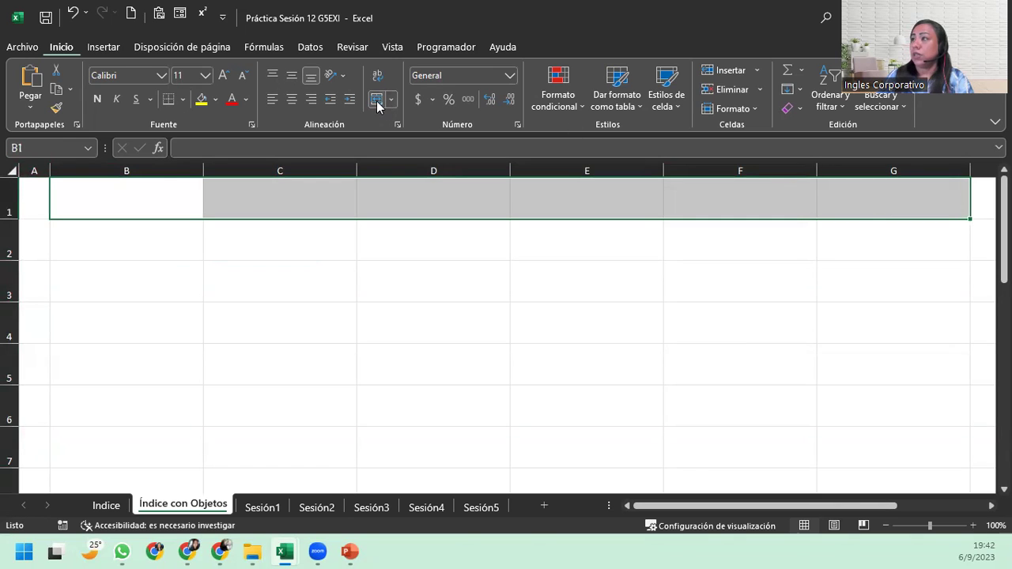
{"action": "left_click", "coordinate": [376, 100]}
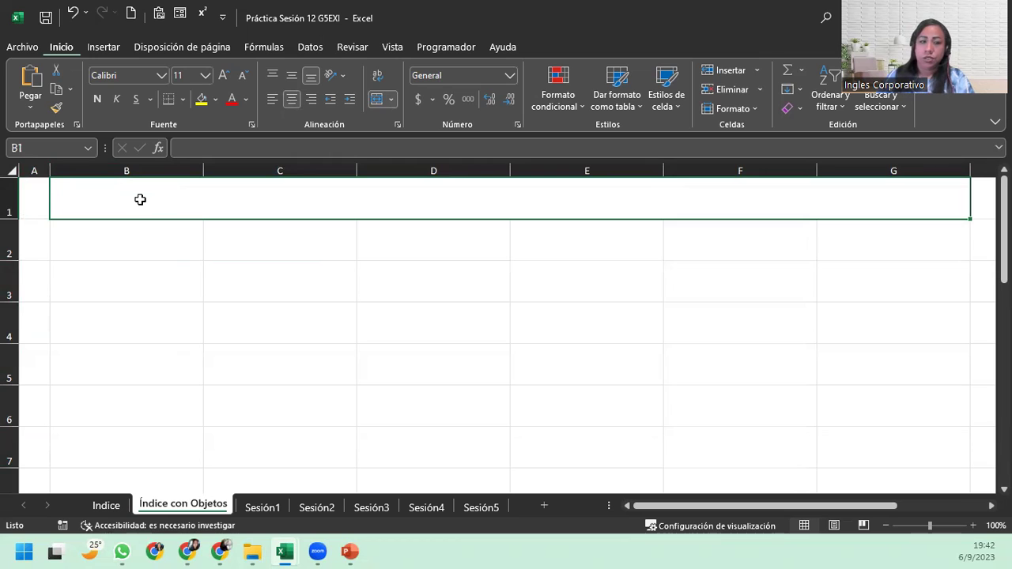
{"action": "type", "text": "SESIONES DE EXCEL INTERMEDIO"}
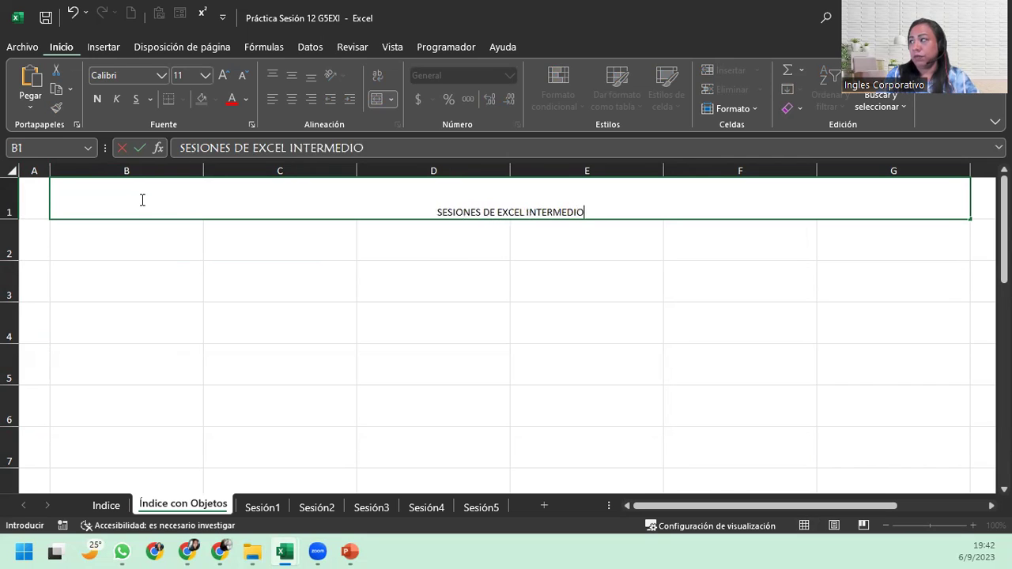
{"action": "key", "text": "Return"}
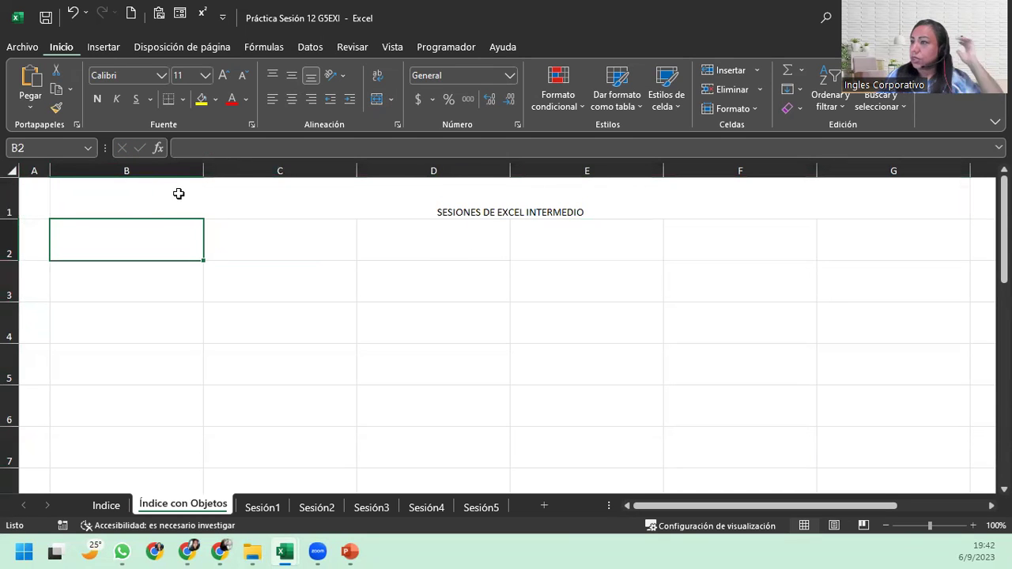
- Align the merged title to the middle vertically and enlarge its font to 36 point
{"action": "left_click", "coordinate": [189, 182]}
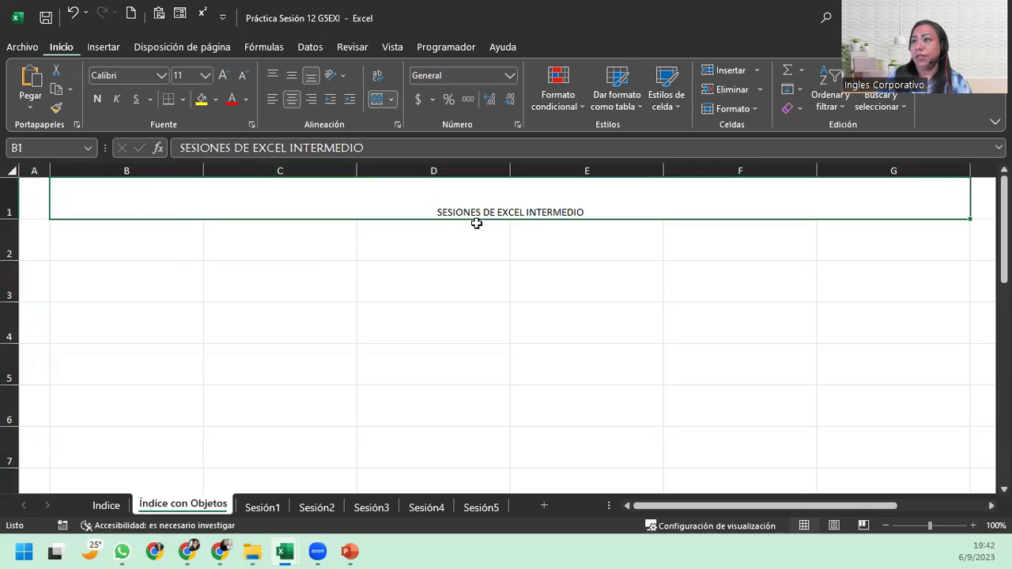
{"action": "left_click", "coordinate": [224, 77]}
{"action": "left_click", "coordinate": [224, 76]}
{"action": "left_click", "coordinate": [224, 76]}
{"action": "left_click", "coordinate": [224, 76]}
{"action": "left_click", "coordinate": [224, 76]}
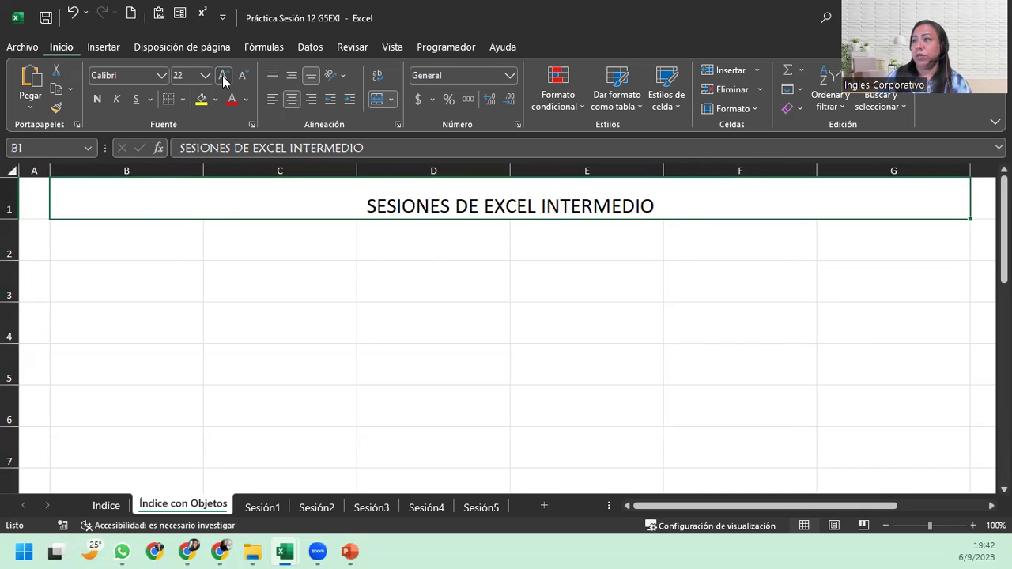
{"action": "left_click", "coordinate": [224, 76]}
{"action": "left_click", "coordinate": [224, 76]}
{"action": "left_click", "coordinate": [290, 74]}
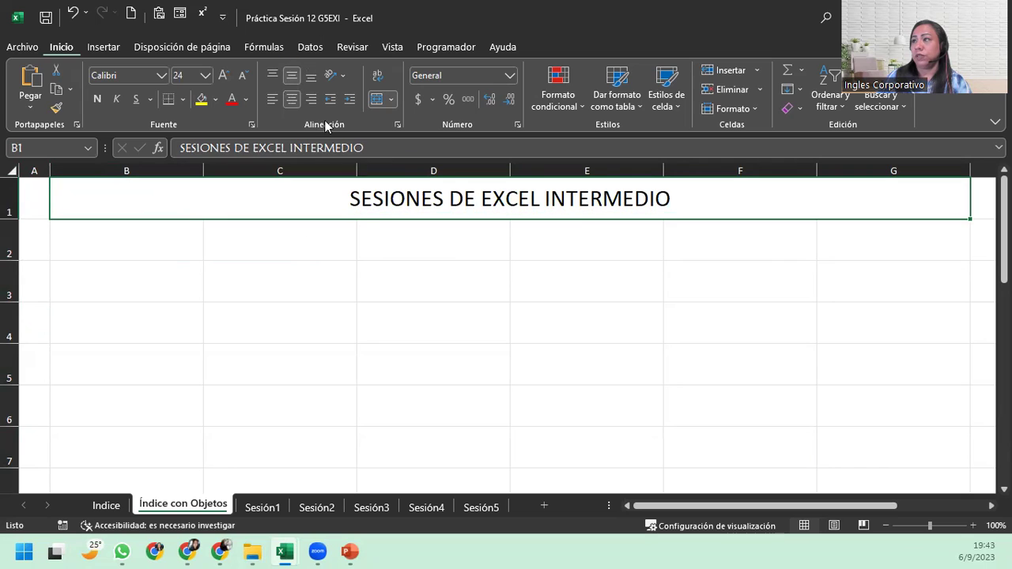
{"action": "left_click", "coordinate": [226, 80]}
{"action": "left_click", "coordinate": [226, 79]}
{"action": "left_click", "coordinate": [226, 79]}
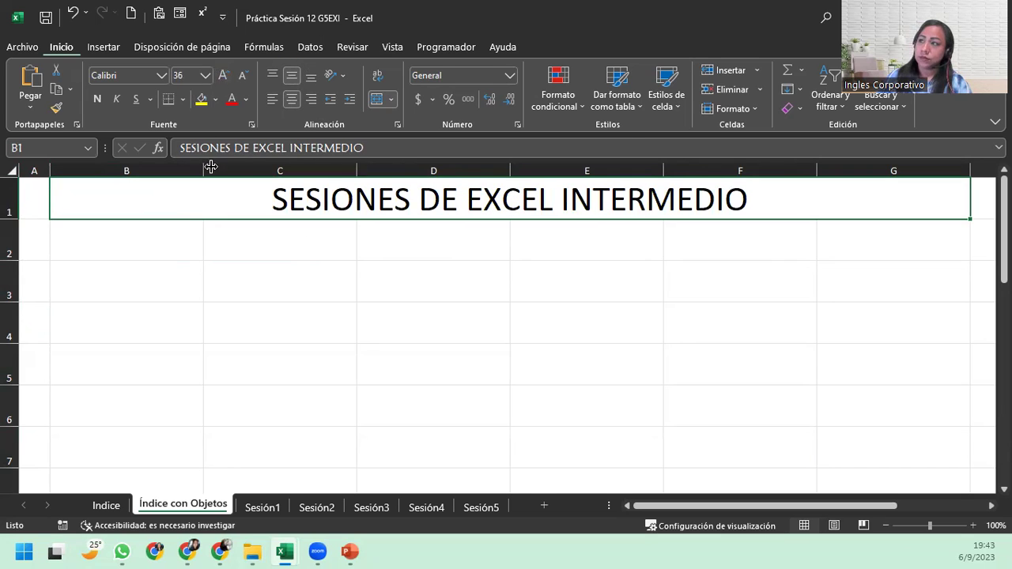
{"action": "left_click", "coordinate": [183, 248]}
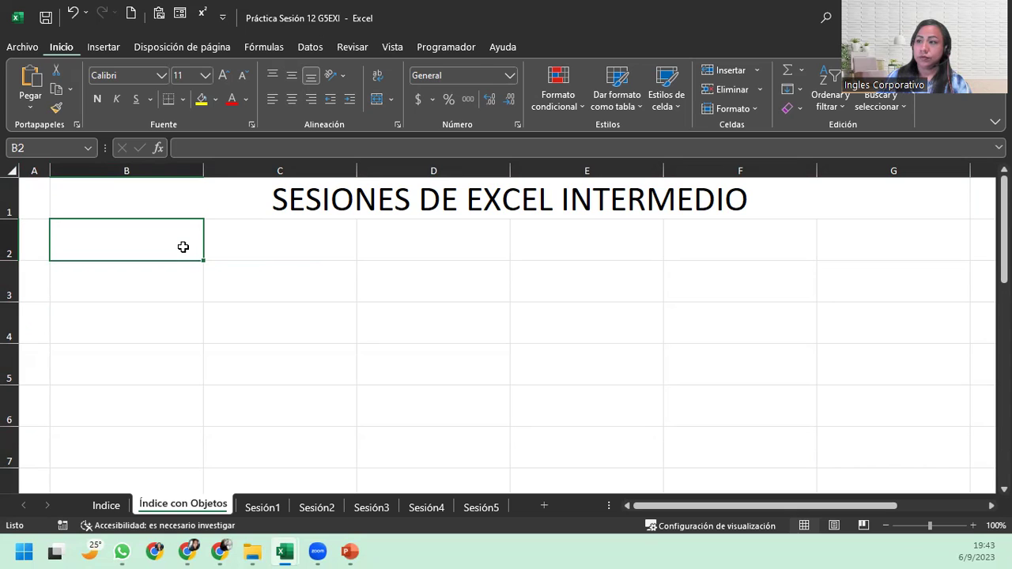
{"action": "left_click", "coordinate": [155, 272]}
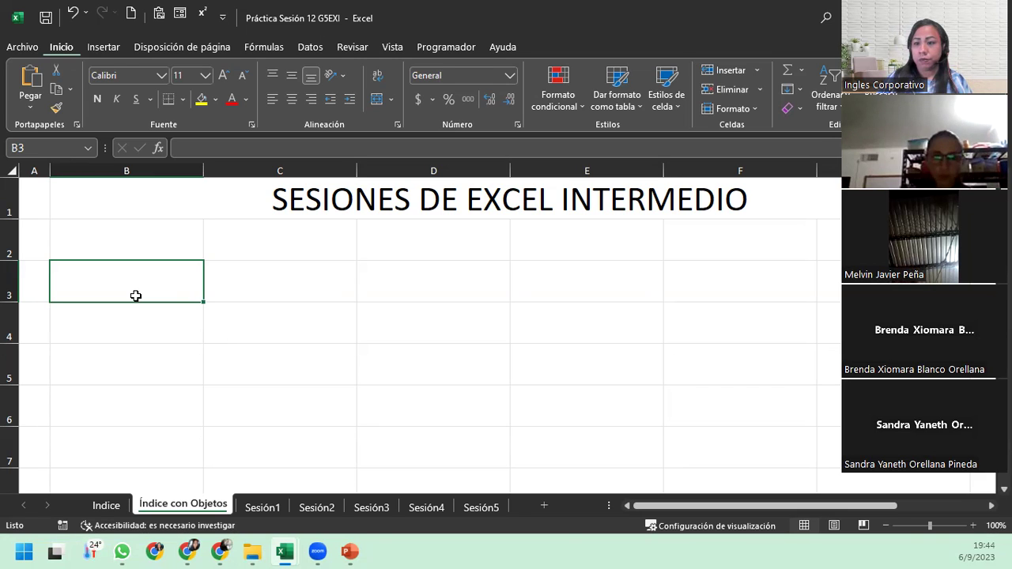
- Choose the 'Rectángulo: esquinas redondeadas' shape from Insertar > Ilustraciones > Formas
{"action": "left_click", "coordinate": [99, 47]}
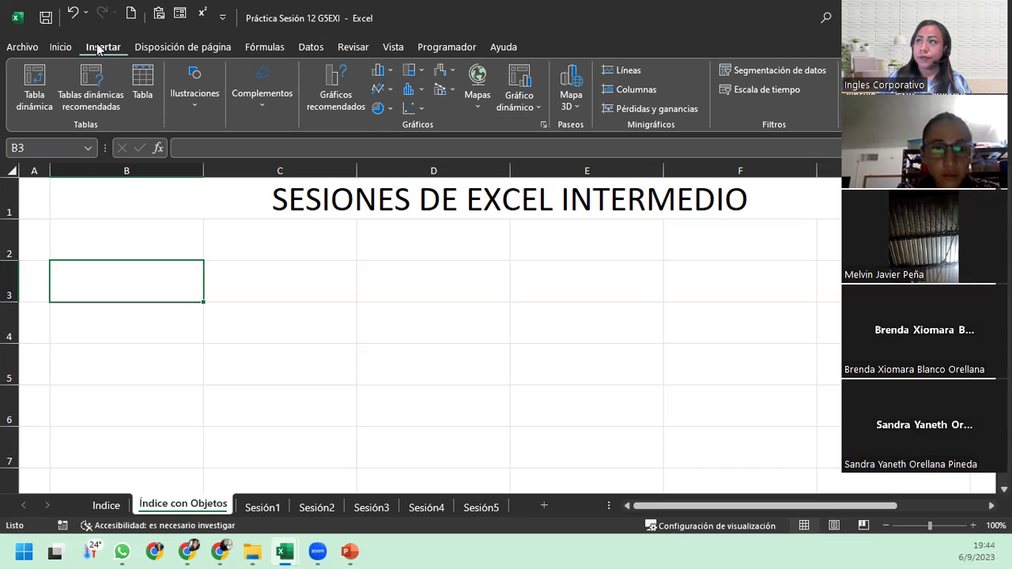
{"action": "left_click", "coordinate": [198, 113]}
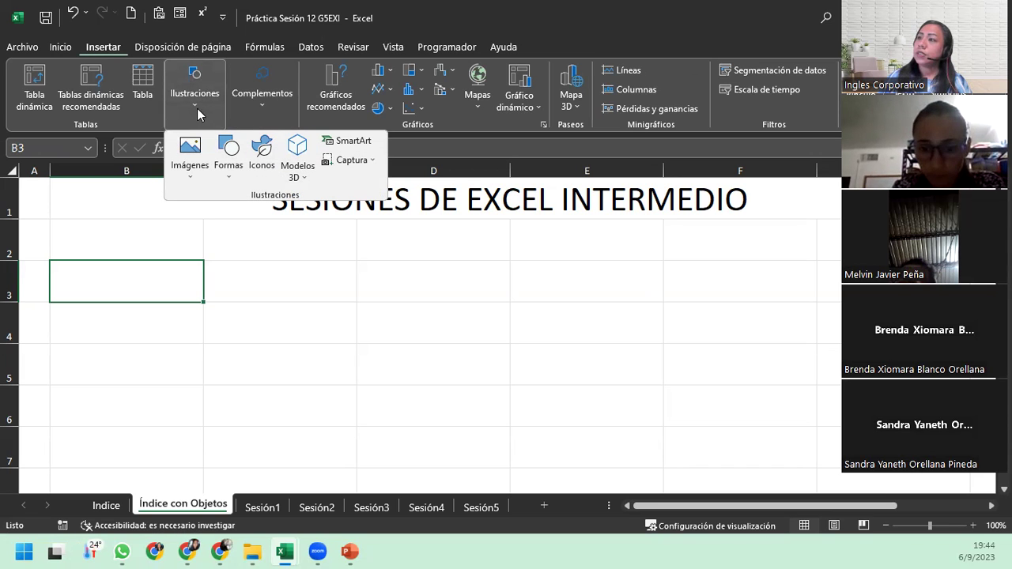
{"action": "left_click", "coordinate": [236, 176]}
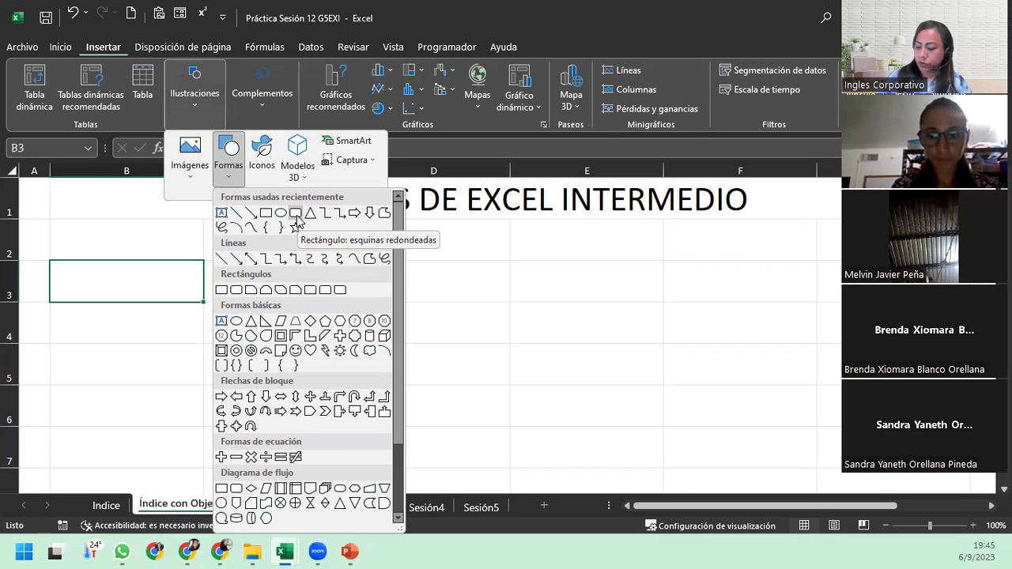
{"action": "left_click", "coordinate": [295, 213]}
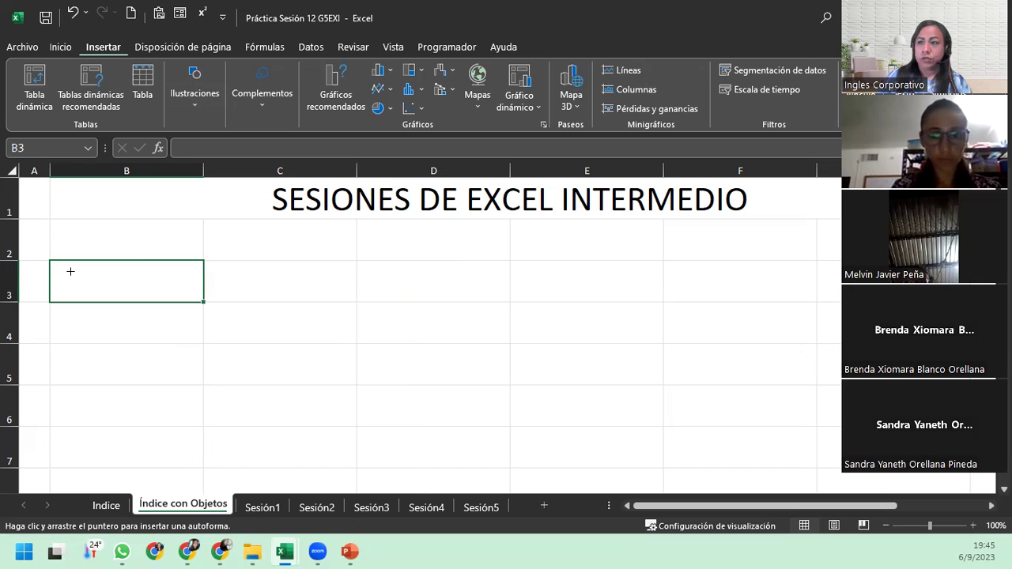
- Draw a blue rounded rectangle across B3, shorten it and round its ends into a pill
{"action": "mouse_move", "coordinate": [71, 268]}
{"action": "left_mouse_down"}
{"action": "mouse_move", "coordinate": [142, 340]}
{"action": "mouse_move", "coordinate": [114, 316]}
{"action": "mouse_move", "coordinate": [193, 302]}
{"action": "mouse_move", "coordinate": [361, 309]}
{"action": "mouse_move", "coordinate": [451, 422]}
{"action": "mouse_move", "coordinate": [165, 348]}
{"action": "mouse_move", "coordinate": [174, 295]}
{"action": "mouse_move", "coordinate": [190, 325]}
{"action": "mouse_move", "coordinate": [141, 290]}
{"action": "mouse_move", "coordinate": [96, 302]}
{"action": "mouse_move", "coordinate": [194, 299]}
{"action": "left_mouse_up"}
{"action": "left_click_drag", "start_coordinate": [126, 335], "coordinate": [131, 281]}
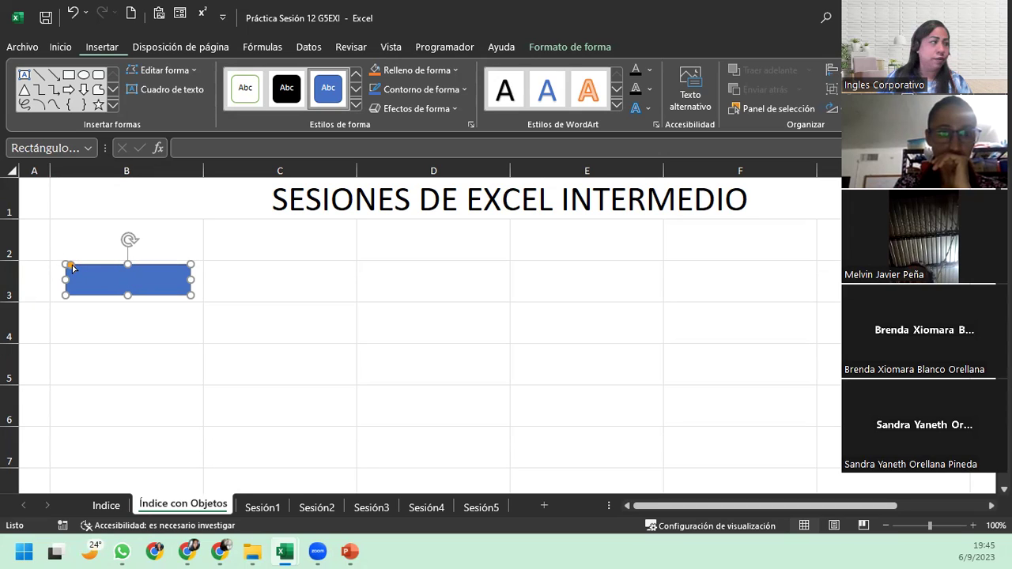
{"action": "left_click_drag", "start_coordinate": [76, 269], "coordinate": [117, 271]}
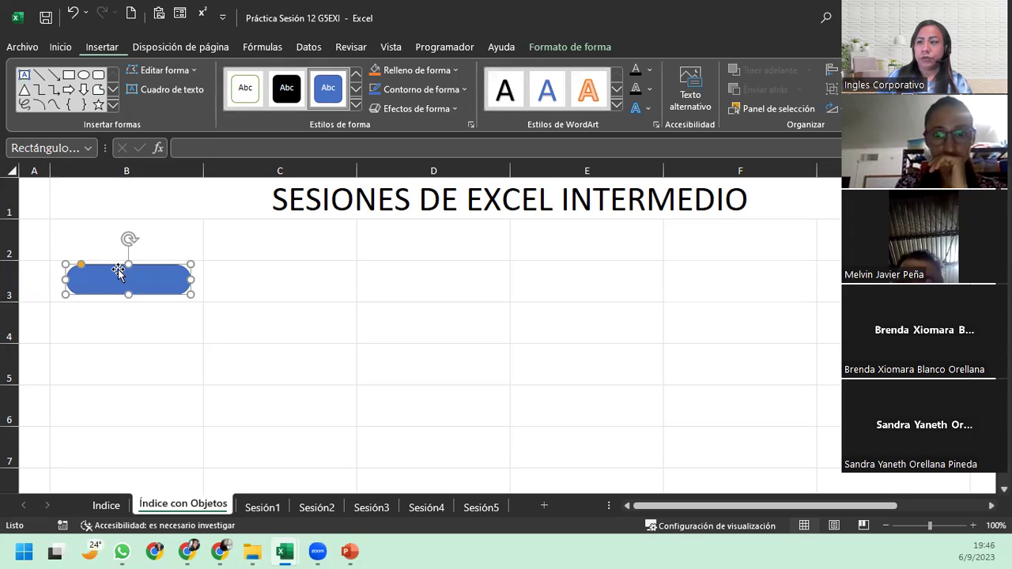
{"action": "left_click", "coordinate": [106, 345]}
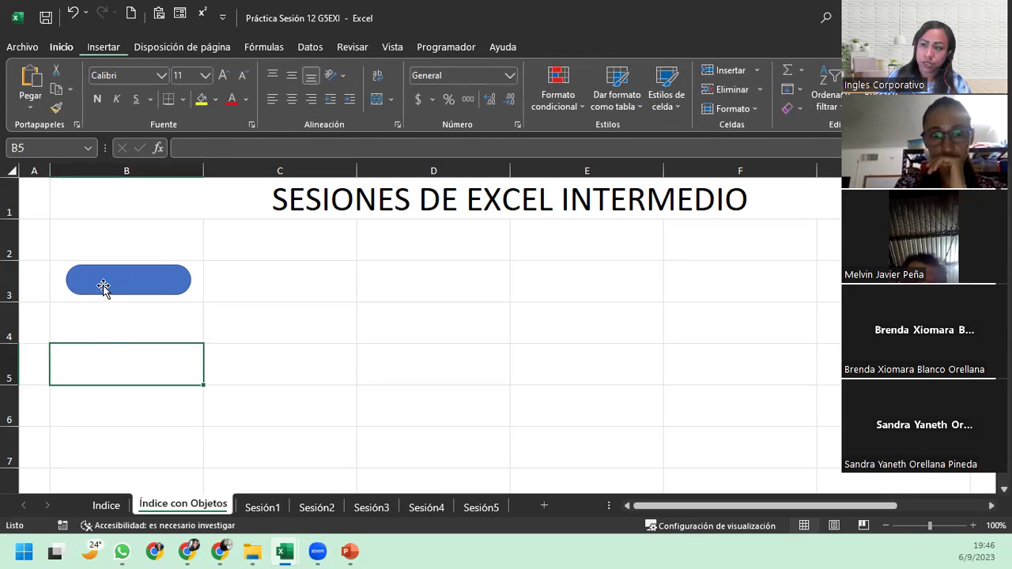
{"action": "left_click", "coordinate": [103, 286]}
{"action": "left_click_drag", "start_coordinate": [106, 285], "coordinate": [106, 287]}
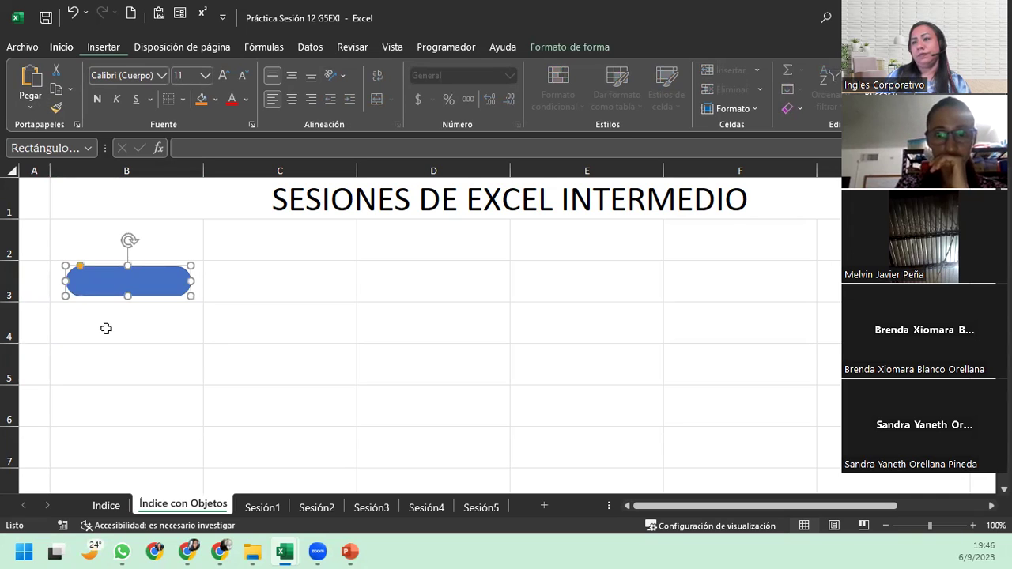
{"action": "left_click", "coordinate": [106, 328]}
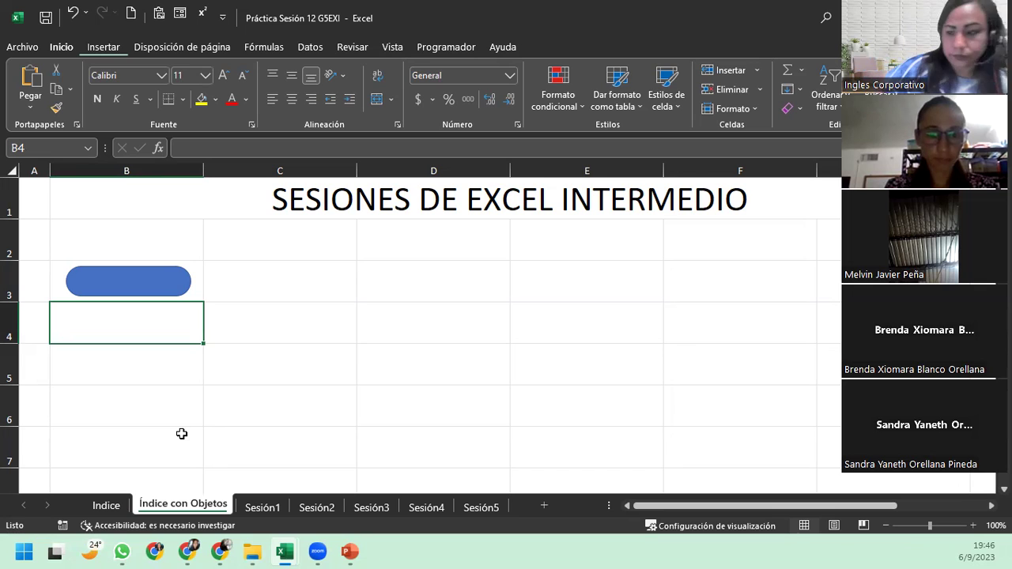
- Apply the Preestablecido 3 3D effect to the pill shape
{"action": "left_click", "coordinate": [143, 284]}
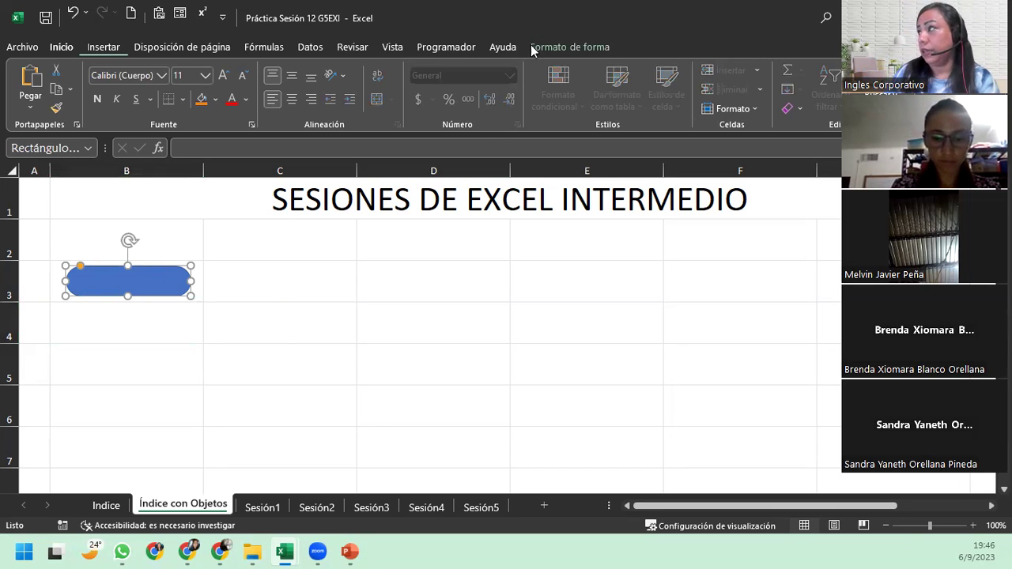
{"action": "left_click", "coordinate": [569, 47]}
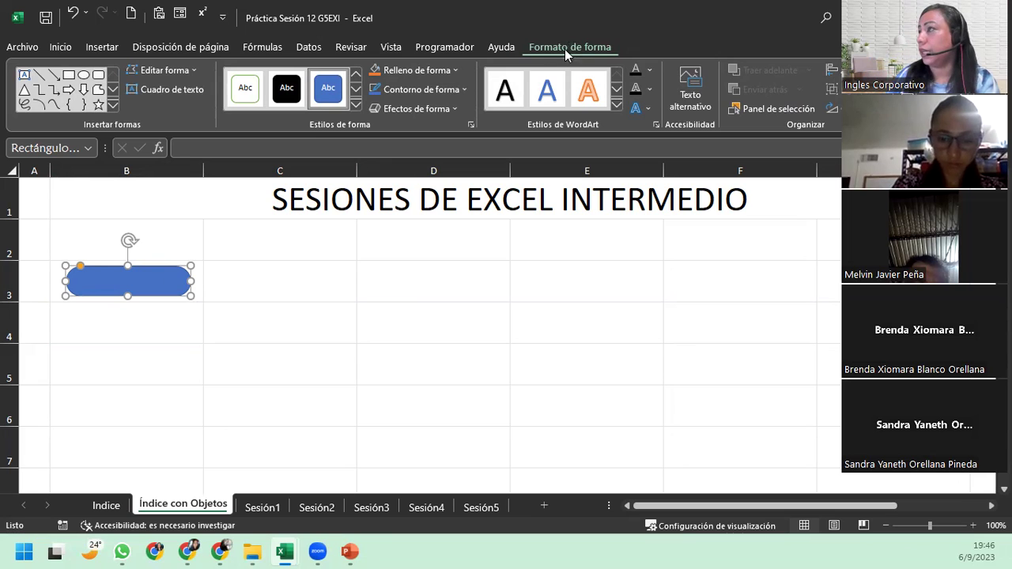
{"action": "left_click", "coordinate": [439, 109]}
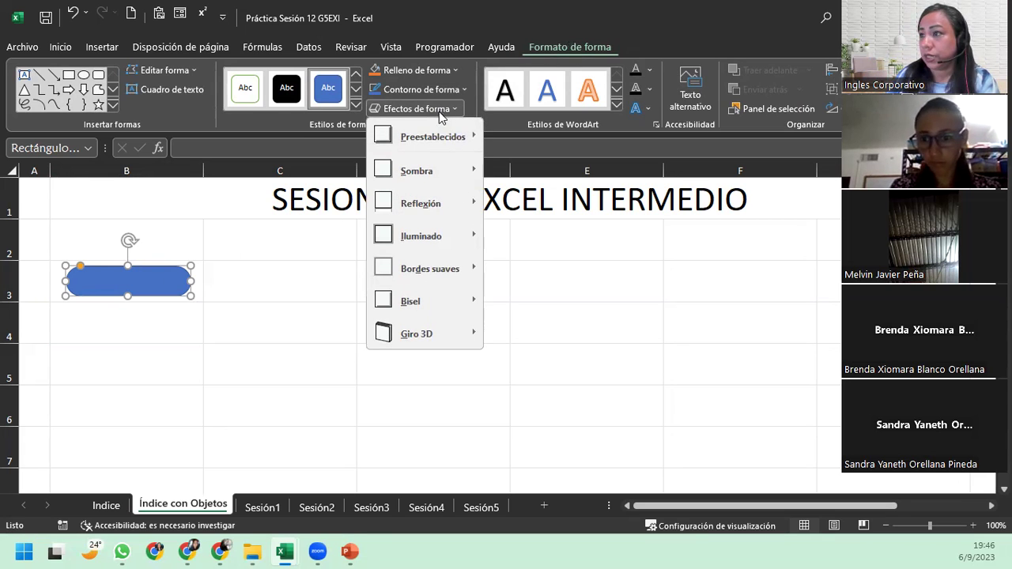
{"action": "mouse_move", "coordinate": [426, 136]}
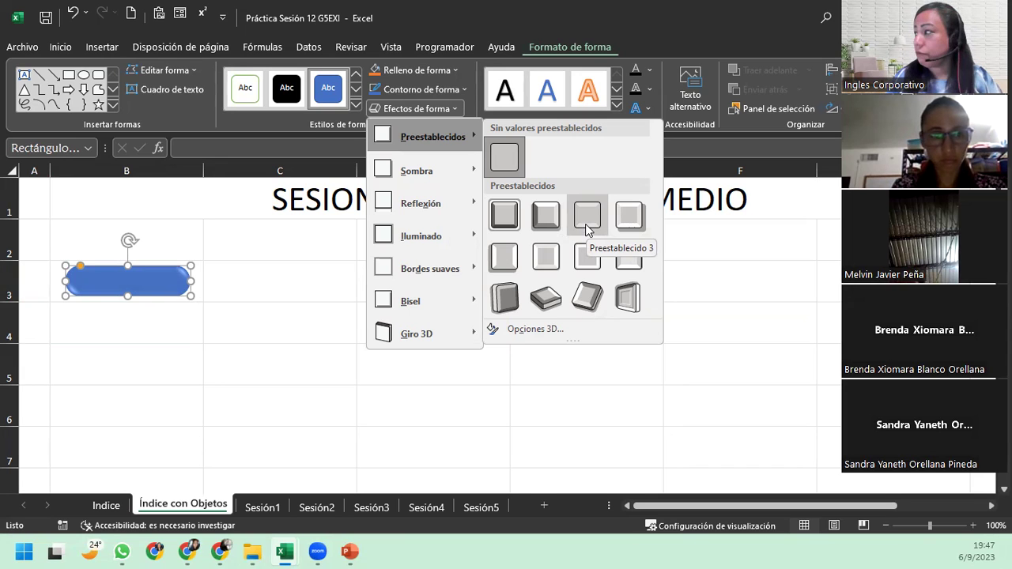
{"action": "left_click", "coordinate": [585, 228]}
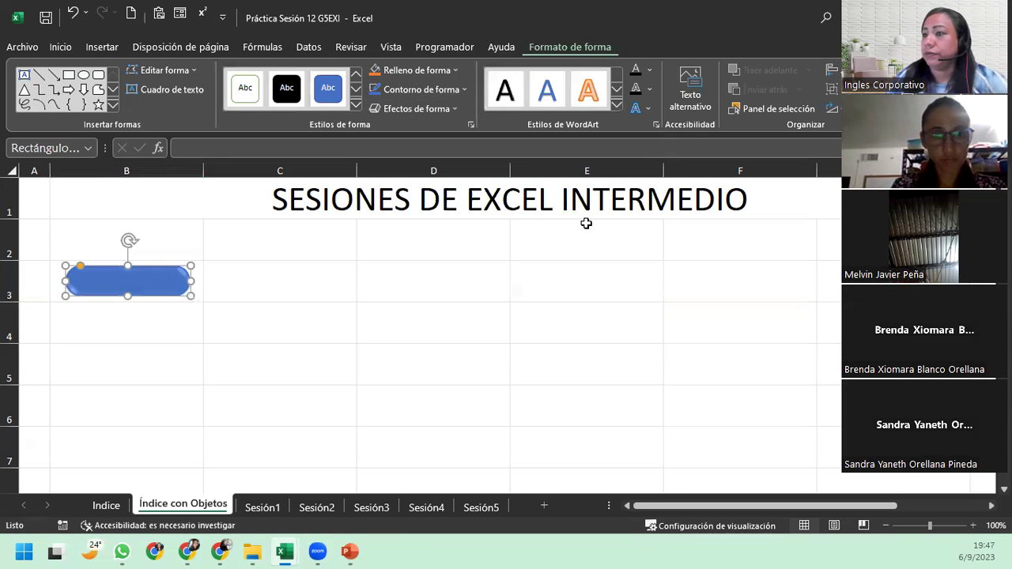
{"action": "left_click", "coordinate": [79, 339]}
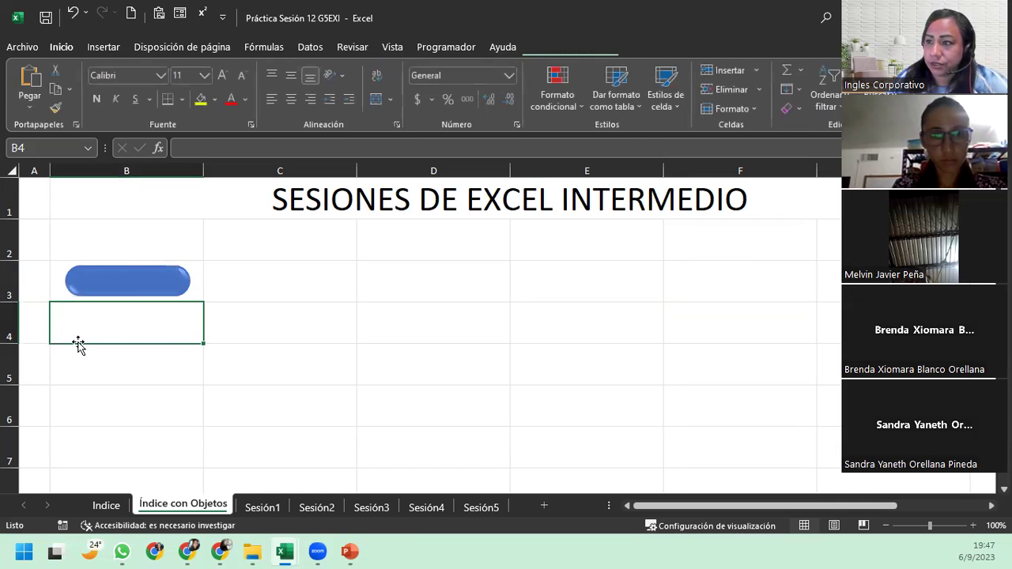
{"action": "left_click", "coordinate": [973, 525]}
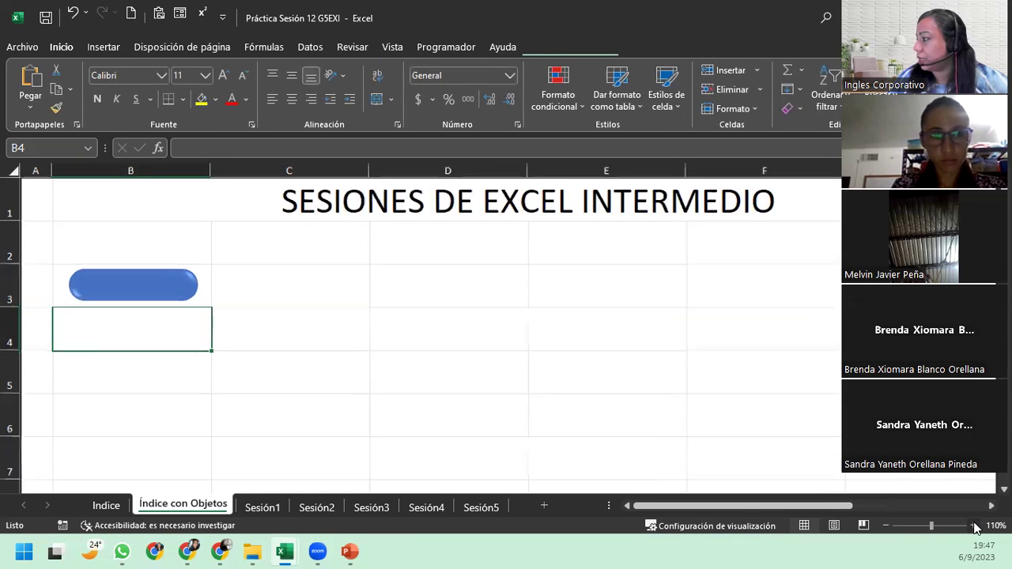
{"action": "left_click", "coordinate": [973, 526]}
{"action": "left_click", "coordinate": [972, 525]}
{"action": "left_click", "coordinate": [973, 525]}
{"action": "left_click", "coordinate": [973, 525]}
{"action": "left_click", "coordinate": [972, 525]}
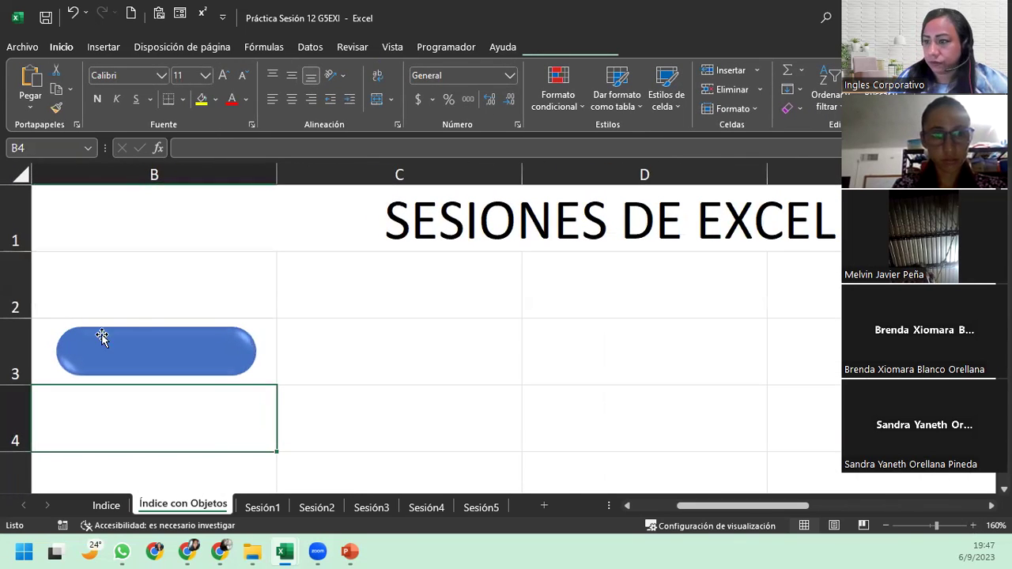
{"action": "left_click", "coordinate": [886, 527]}
{"action": "left_click", "coordinate": [886, 526]}
{"action": "left_click", "coordinate": [886, 527]}
{"action": "left_click", "coordinate": [886, 526]}
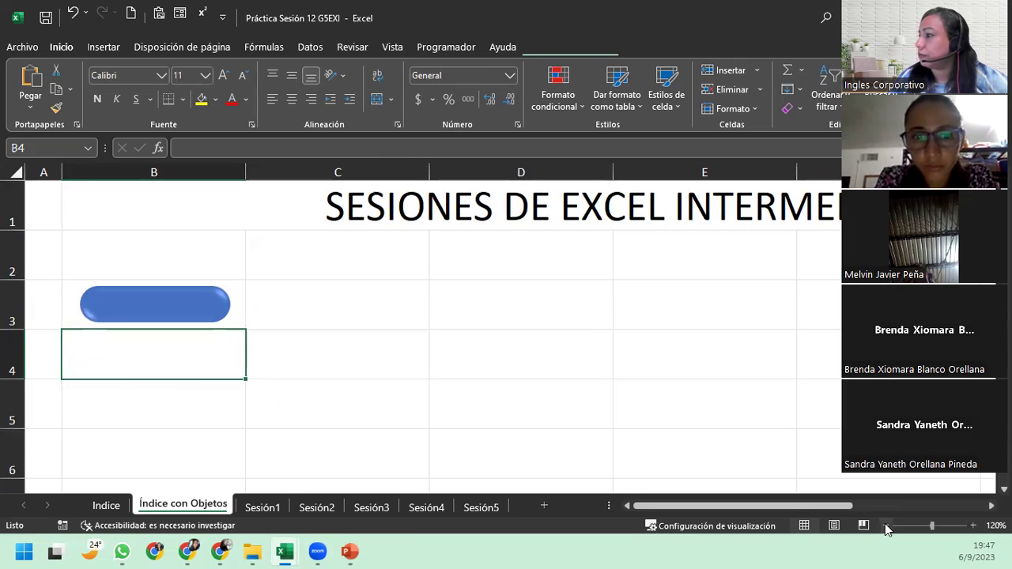
{"action": "left_click", "coordinate": [154, 305]}
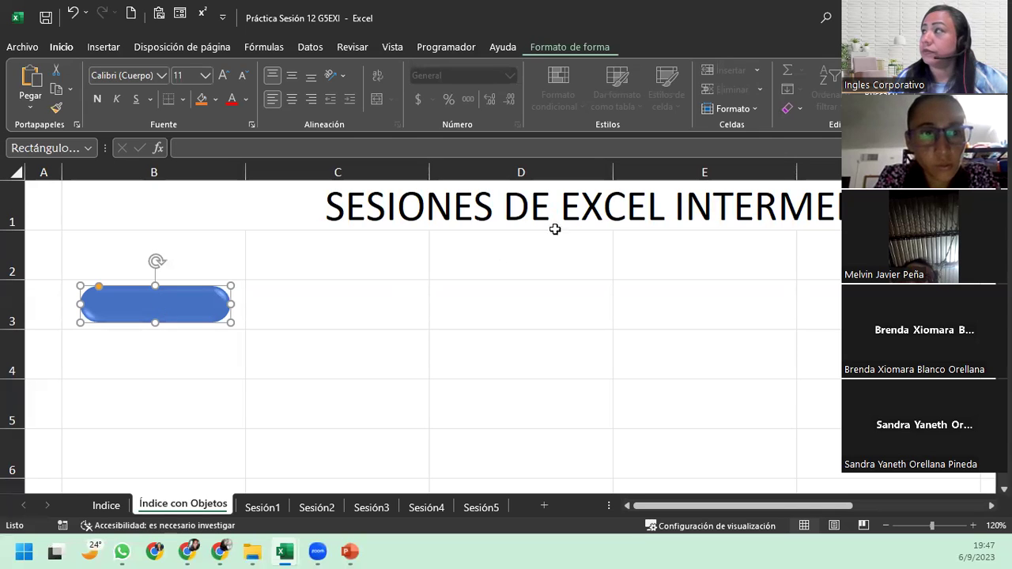
{"action": "left_click", "coordinate": [577, 48]}
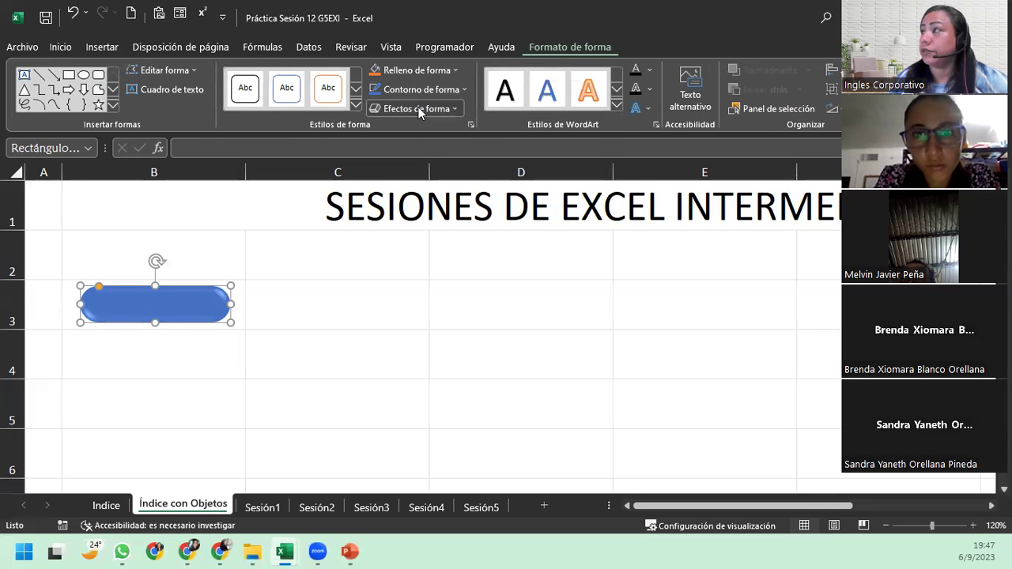
{"action": "left_click", "coordinate": [416, 108]}
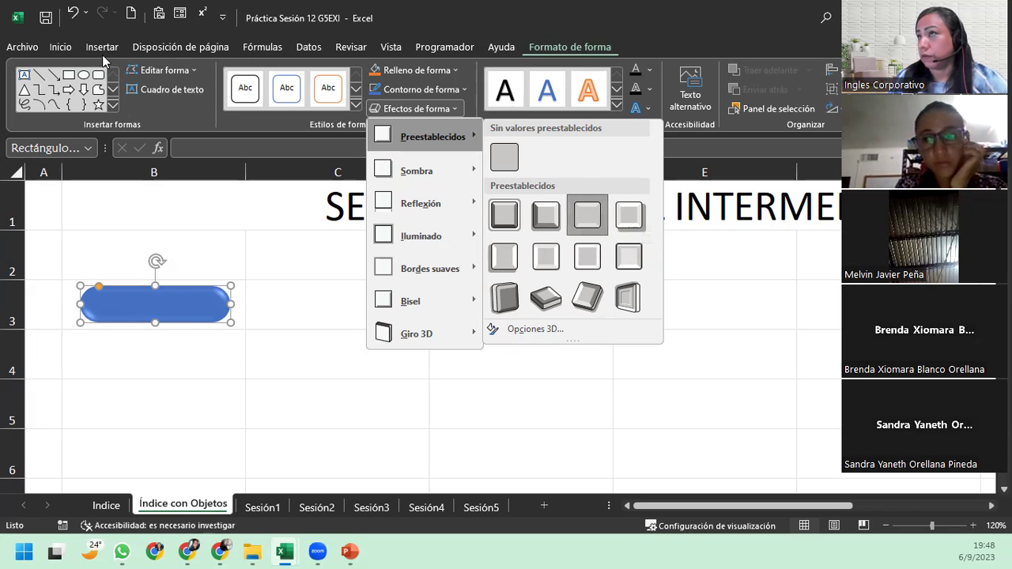
{"action": "left_click", "coordinate": [105, 47]}
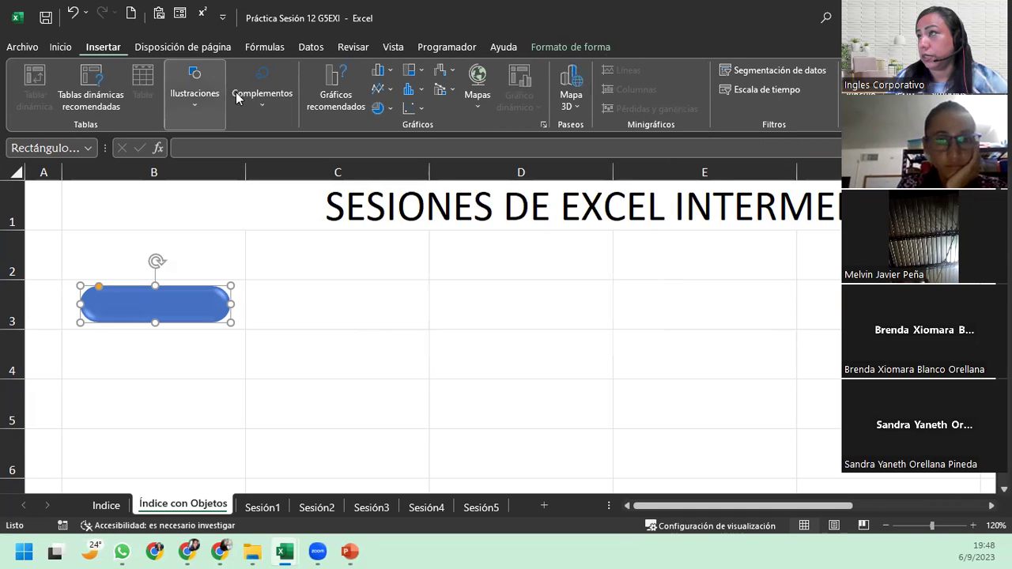
- Drag the B3 button's adjustment handle to round both ends fully into a pill
{"action": "left_click", "coordinate": [192, 99]}
{"action": "left_click", "coordinate": [224, 166]}
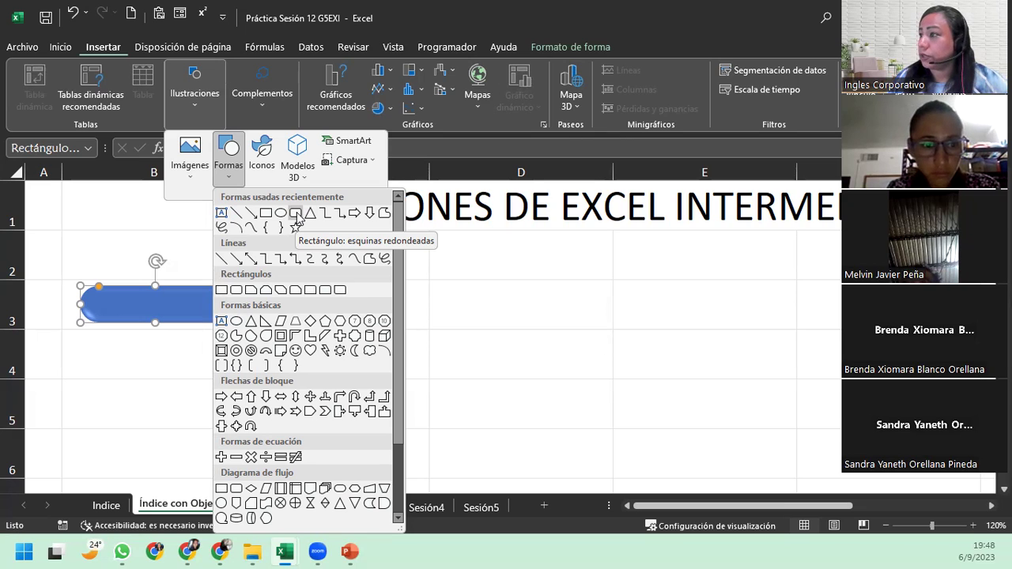
{"action": "left_click", "coordinate": [114, 366]}
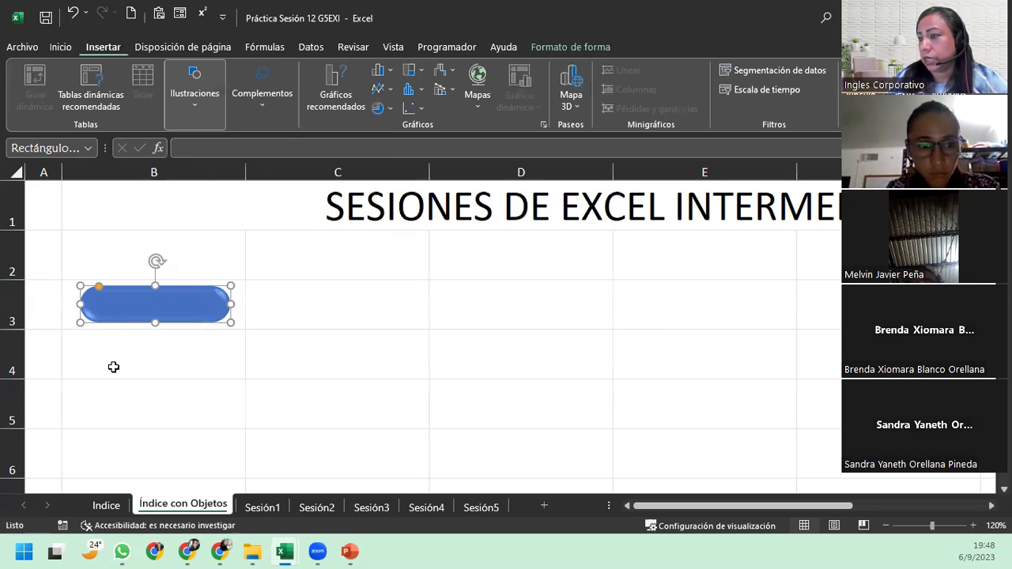
{"action": "left_click", "coordinate": [121, 363]}
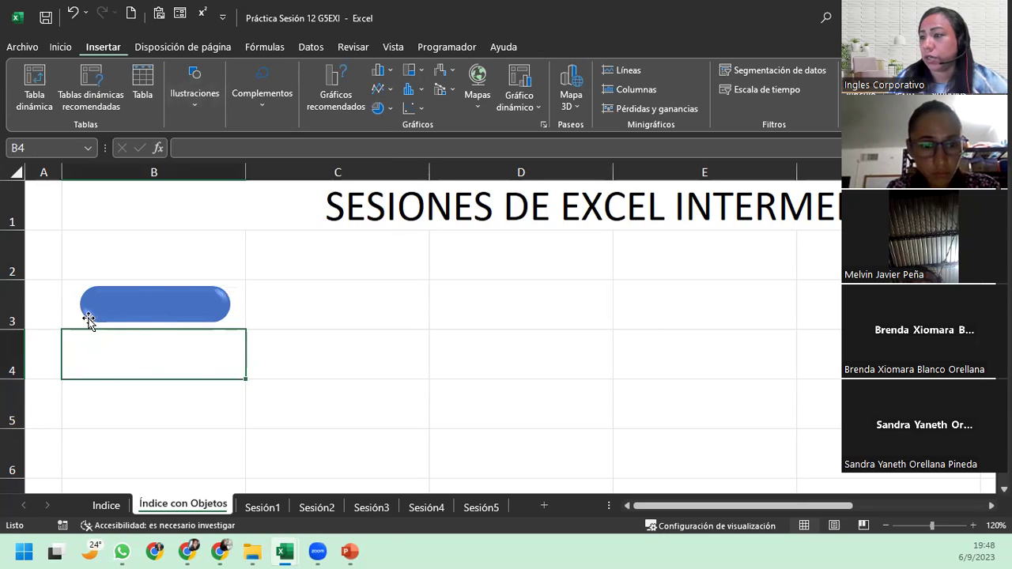
{"action": "left_click", "coordinate": [143, 306]}
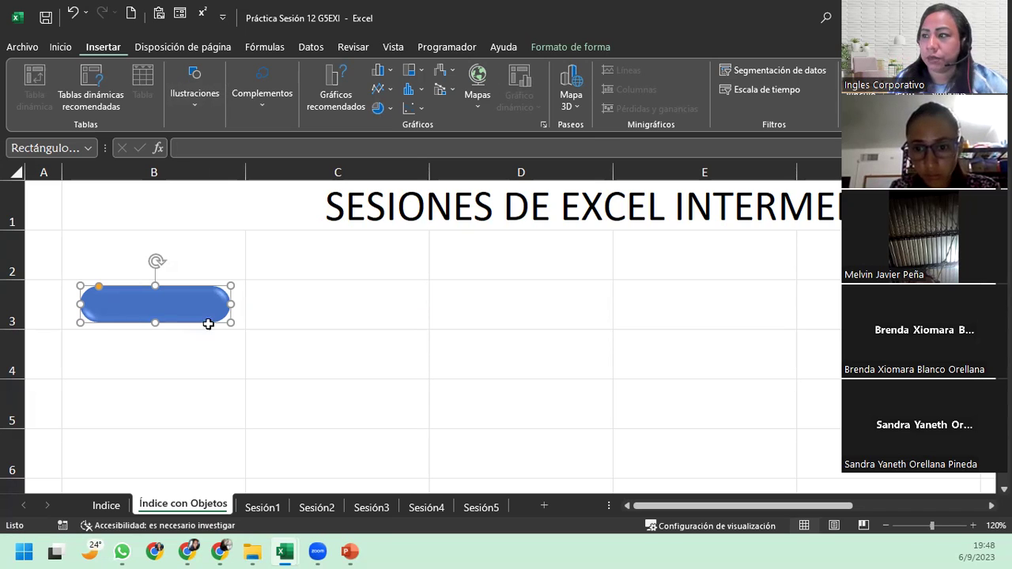
{"action": "left_click_drag", "start_coordinate": [98, 289], "coordinate": [125, 294]}
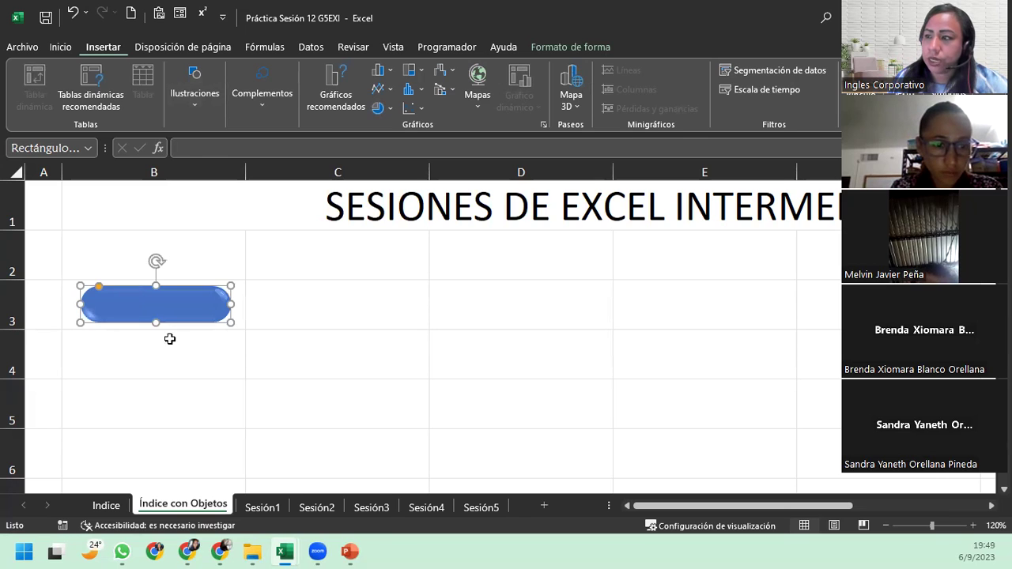
{"action": "left_click", "coordinate": [124, 373]}
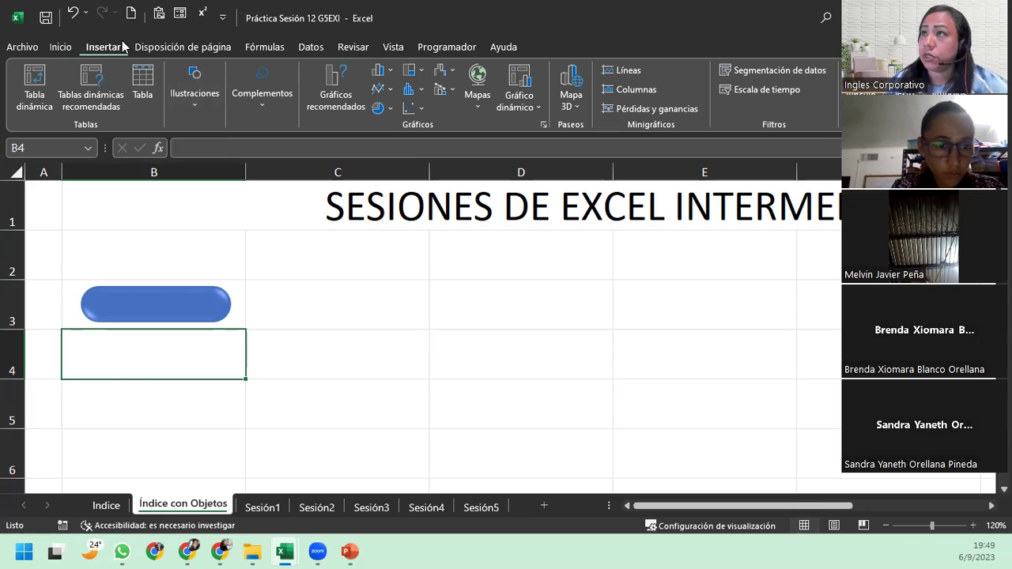
{"action": "left_click", "coordinate": [193, 89]}
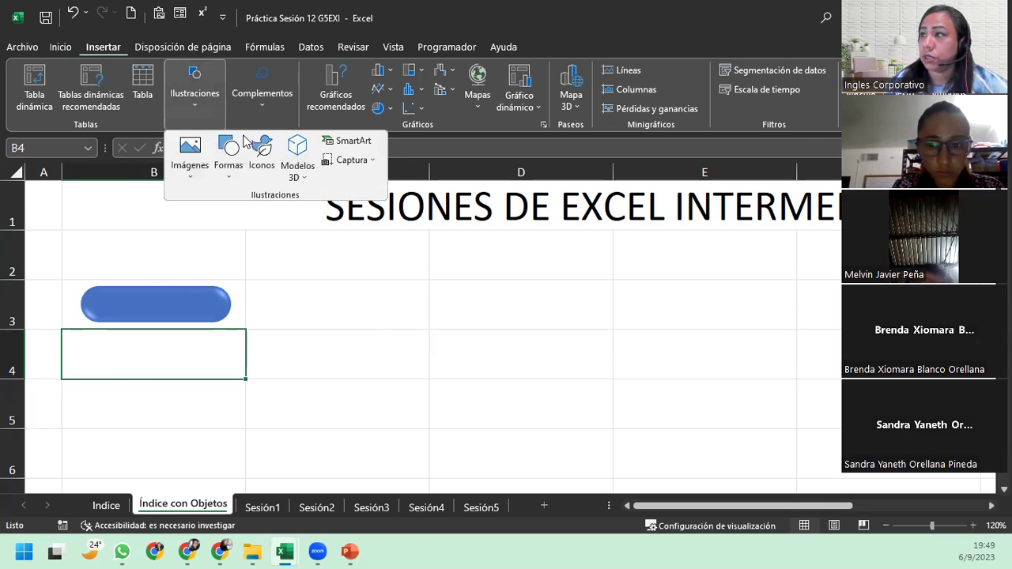
{"action": "left_click", "coordinate": [231, 149]}
{"action": "left_click", "coordinate": [295, 212]}
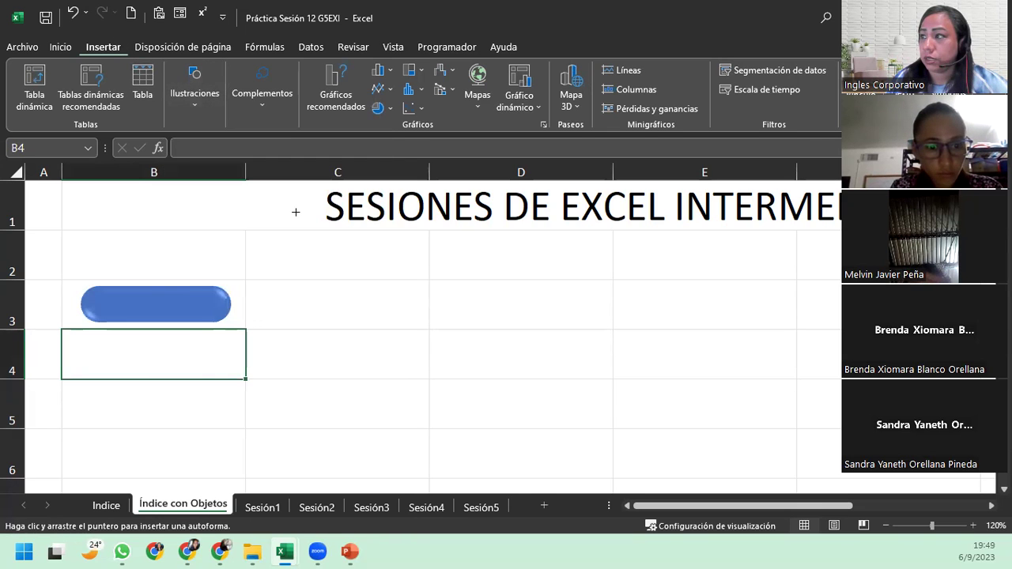
{"action": "left_click_drag", "start_coordinate": [327, 304], "coordinate": [412, 390]}
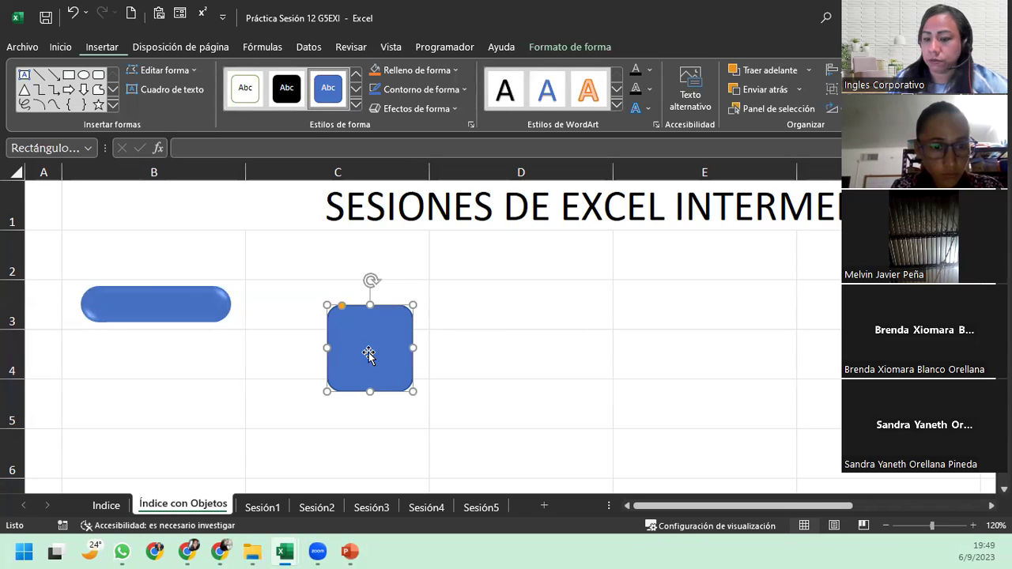
{"action": "key", "text": "Delete"}
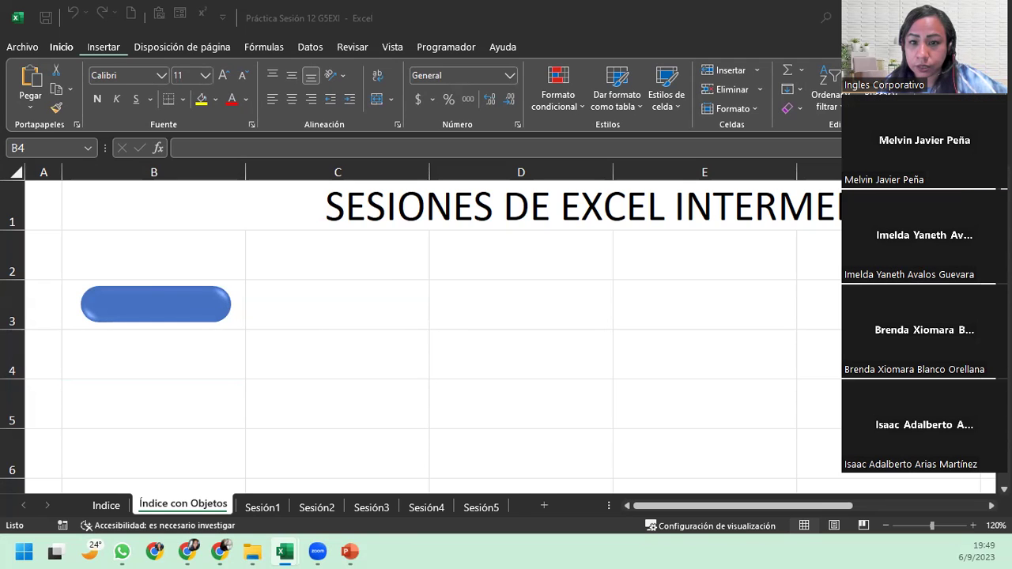
{"action": "left_click", "coordinate": [103, 297]}
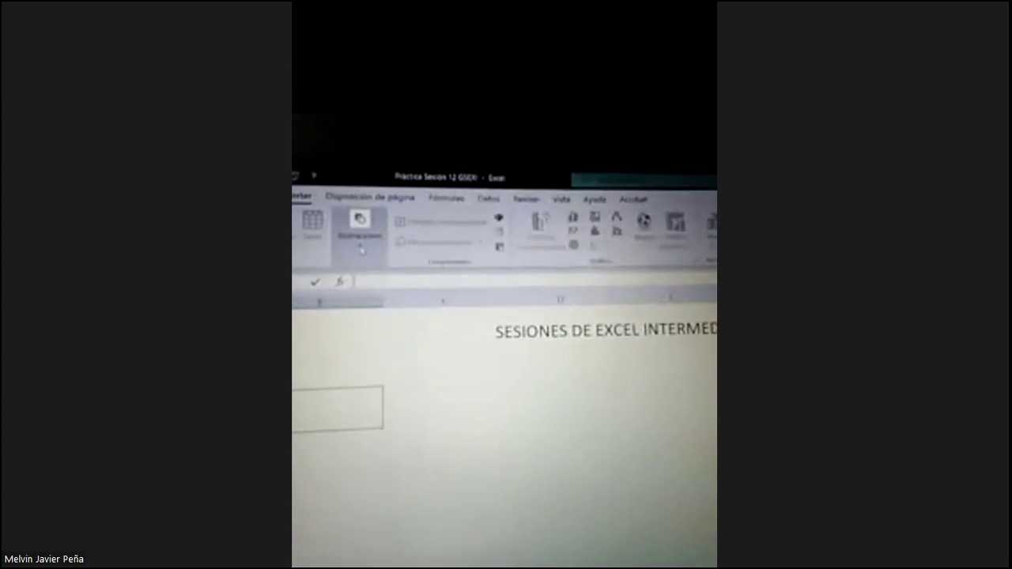
- Browse the Ilustraciones > Formas gallery, close it, and bring up Formato de forma
{"action": "left_click", "coordinate": [360, 220]}
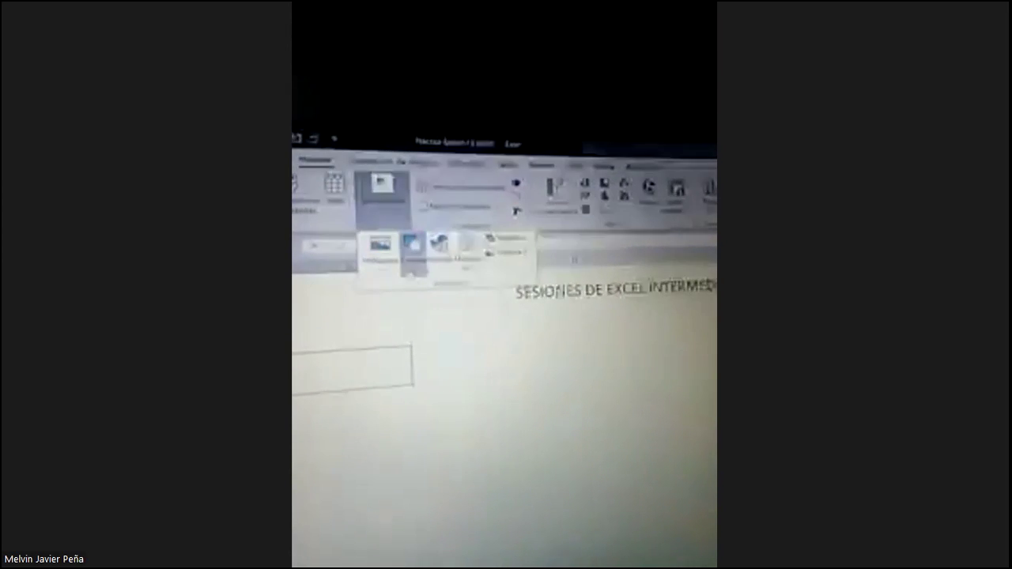
{"action": "left_click", "coordinate": [410, 264]}
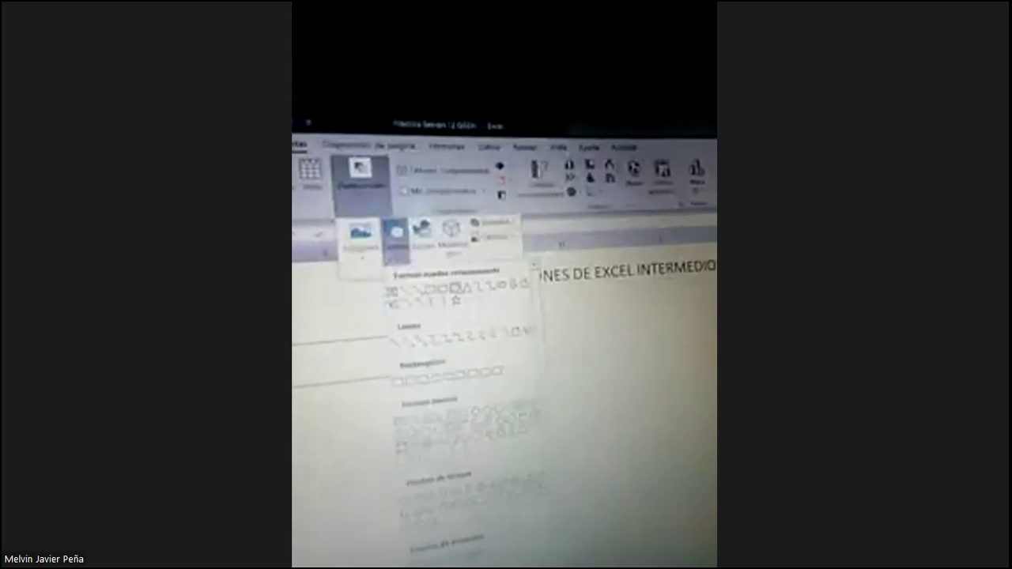
{"action": "key", "text": "Escape"}
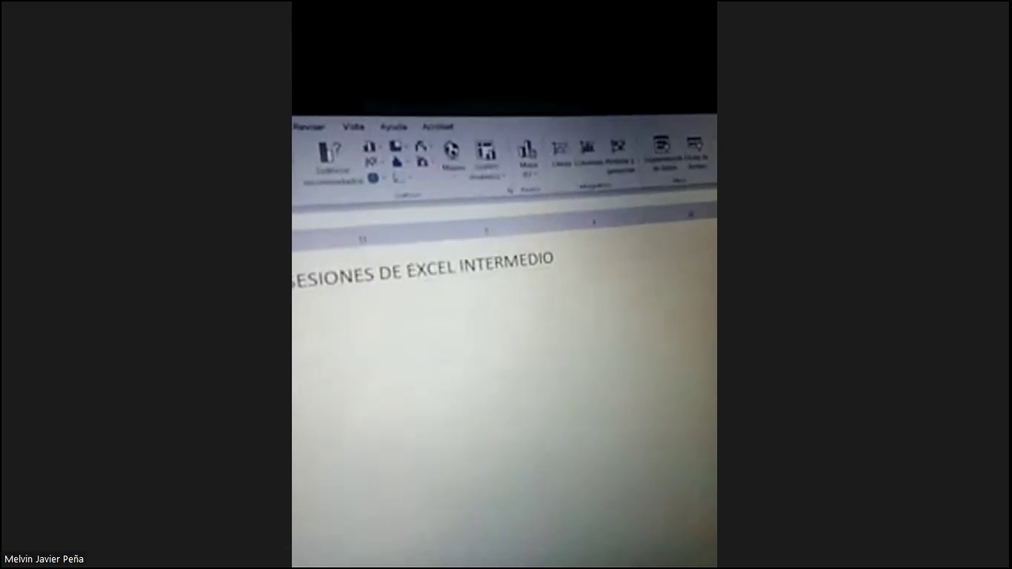
{"action": "left_click", "coordinate": [490, 124]}
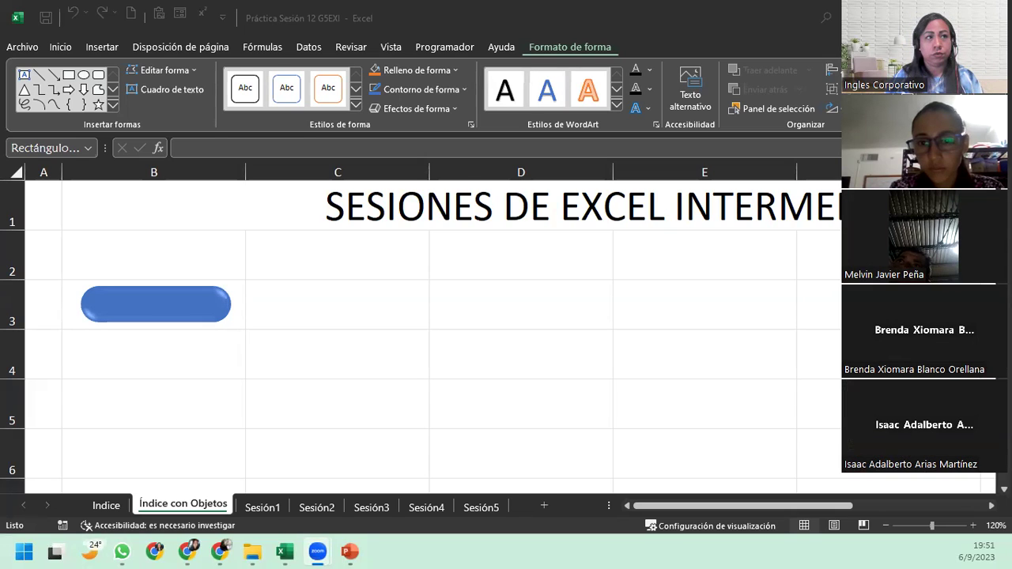
- Adjust the pill button's height and width slightly, then nudge it into place within B3
{"action": "left_click", "coordinate": [214, 309]}
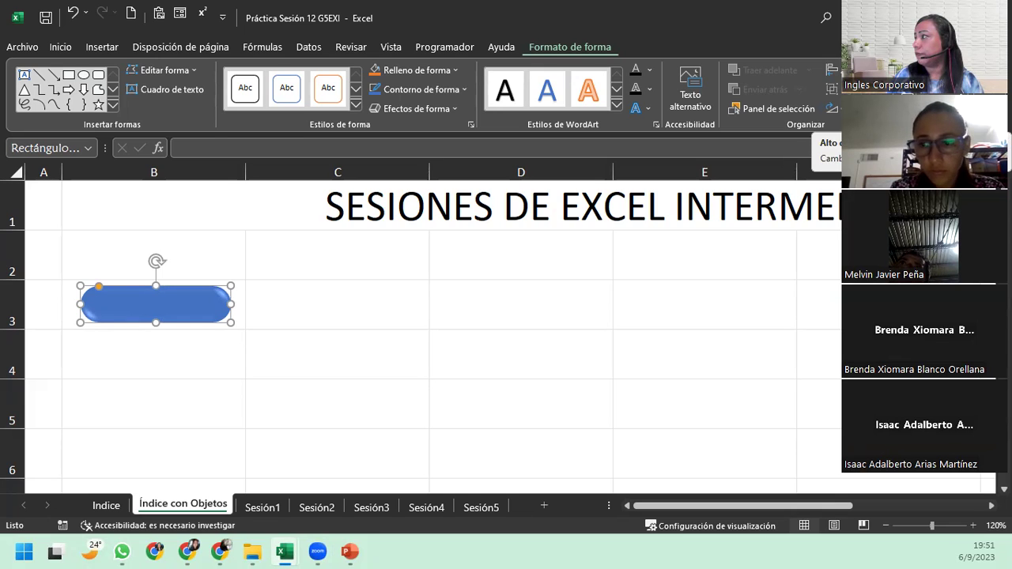
{"action": "left_click", "coordinate": [980, 79]}
{"action": "left_click", "coordinate": [980, 79]}
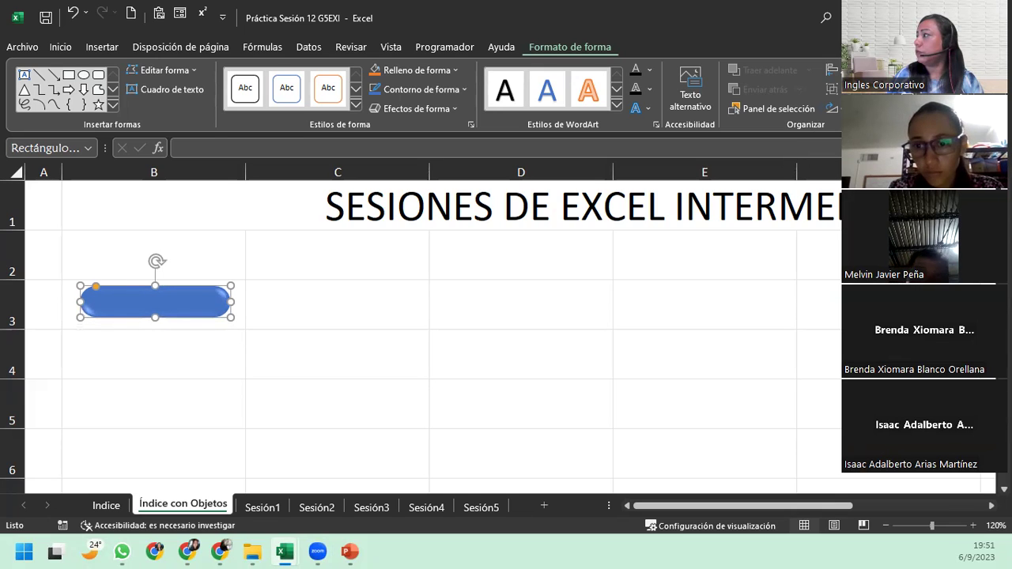
{"action": "key", "text": "Up"}
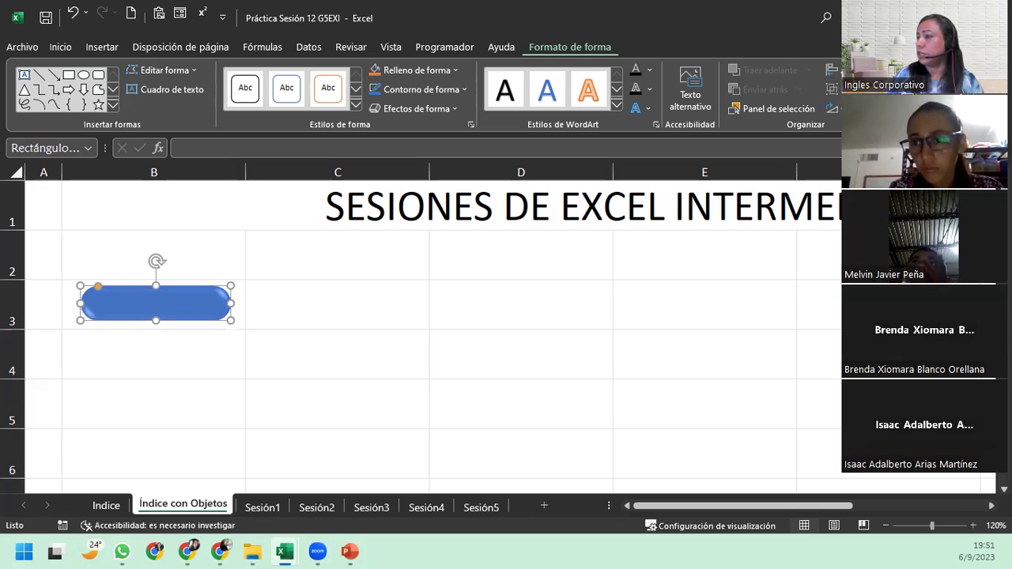
{"action": "key", "text": "Up"}
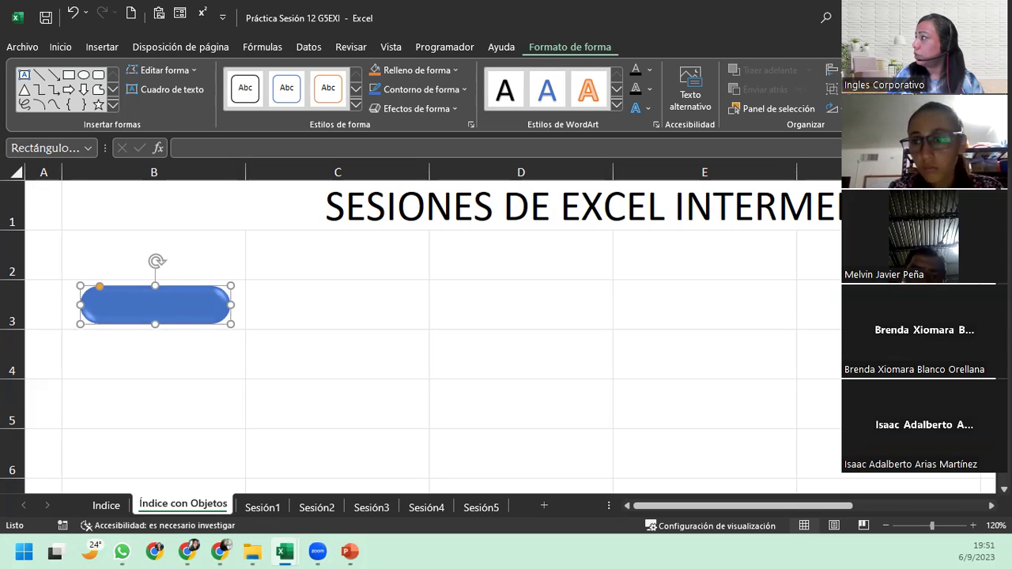
{"action": "key", "text": "shift+Up"}
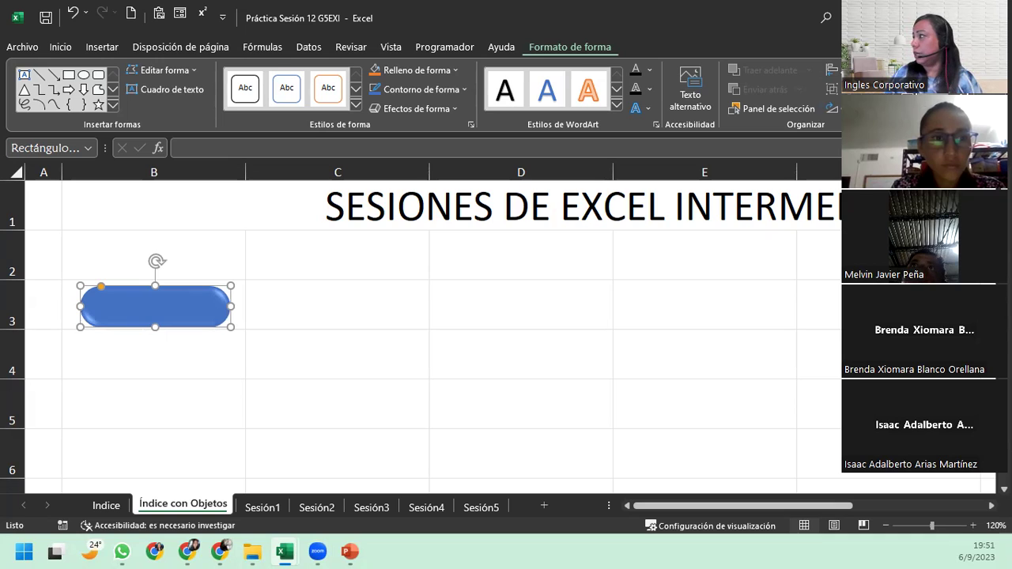
{"action": "key", "text": "shift+Right"}
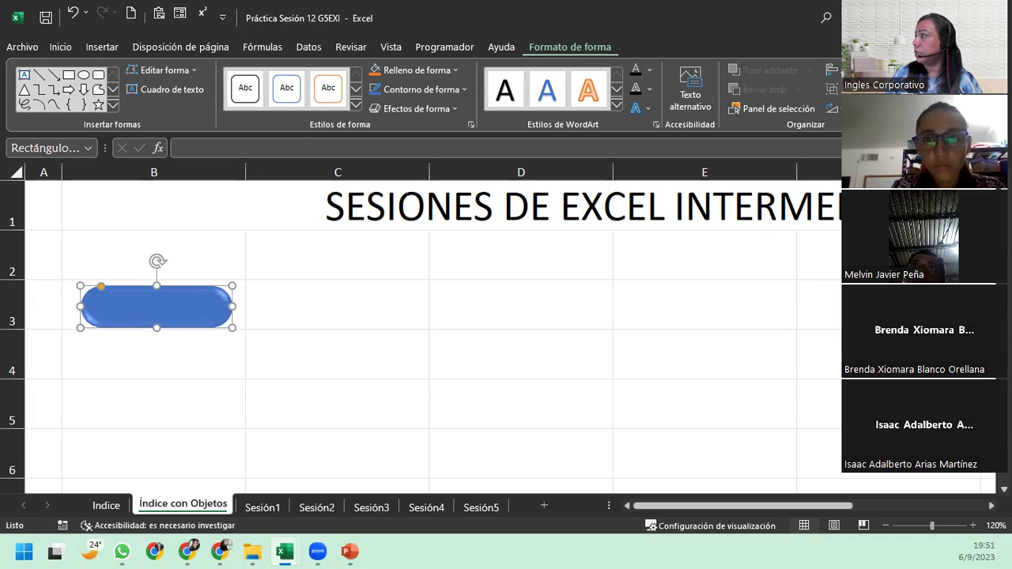
{"action": "key", "text": "shift+Right"}
{"action": "key", "text": "shift+Right"}
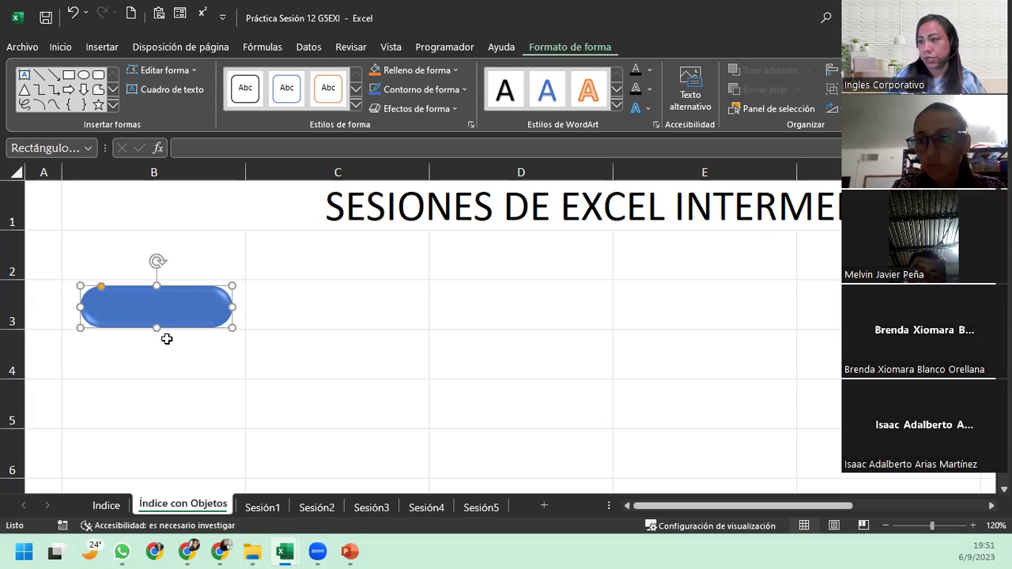
{"action": "key", "text": "Escape"}
{"action": "left_click_drag", "start_coordinate": [177, 312], "coordinate": [175, 314]}
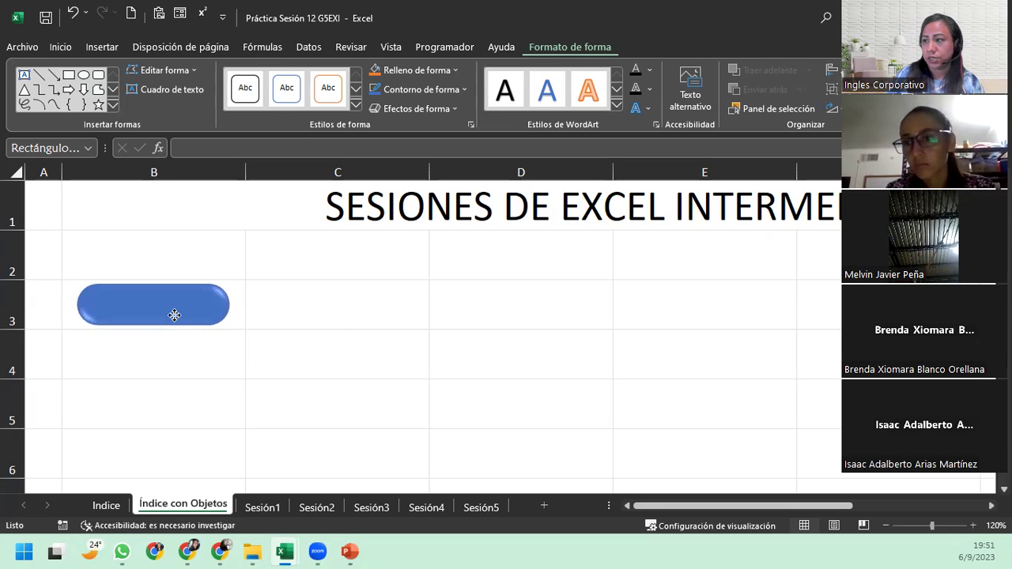
{"action": "left_click", "coordinate": [216, 364]}
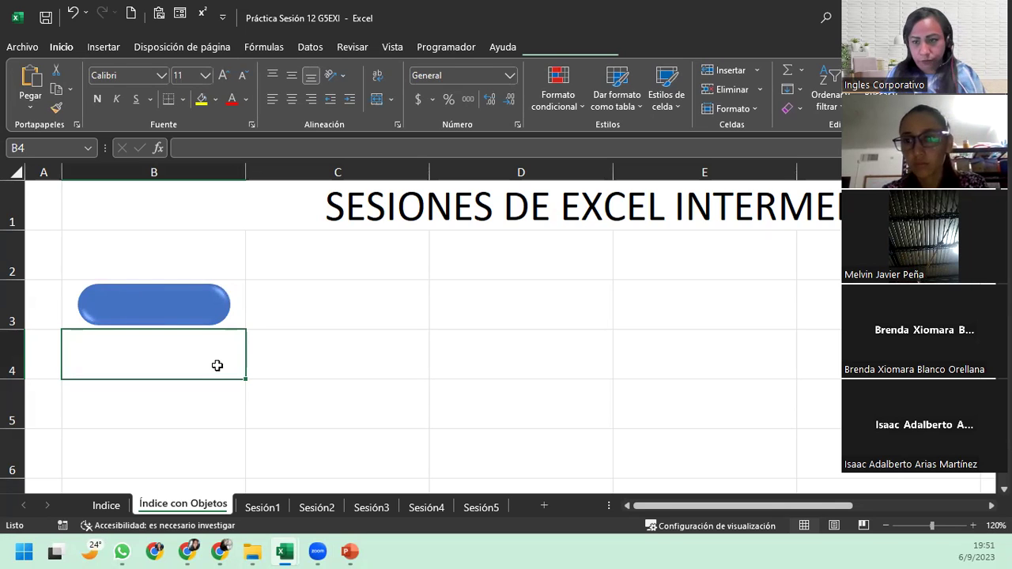
- Type 'SESIÓN 1' inside the button and centre it horizontally and vertically
{"action": "left_click", "coordinate": [173, 313]}
{"action": "left_click", "coordinate": [247, 314]}
{"action": "left_click", "coordinate": [237, 308]}
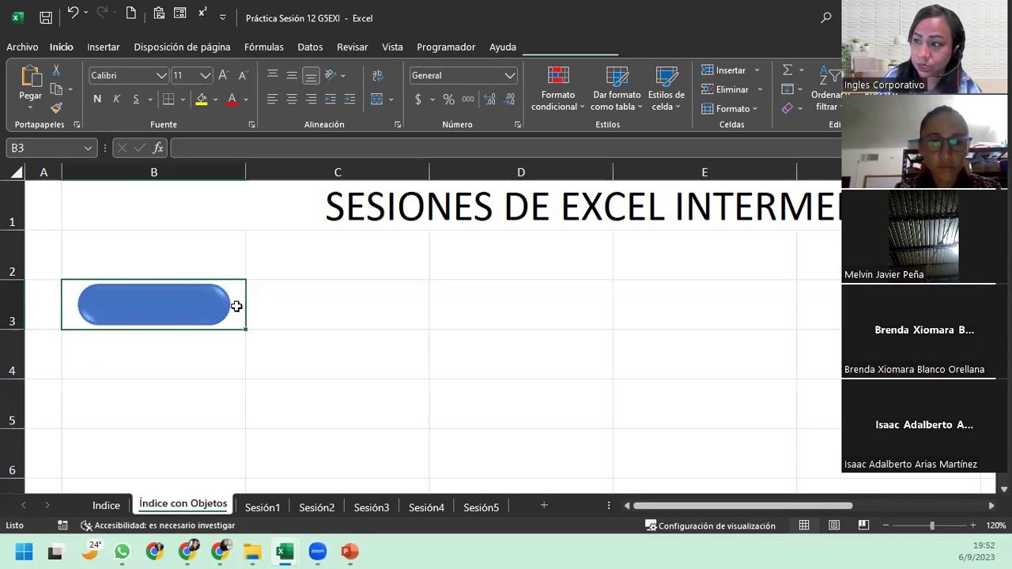
{"action": "left_click", "coordinate": [208, 305]}
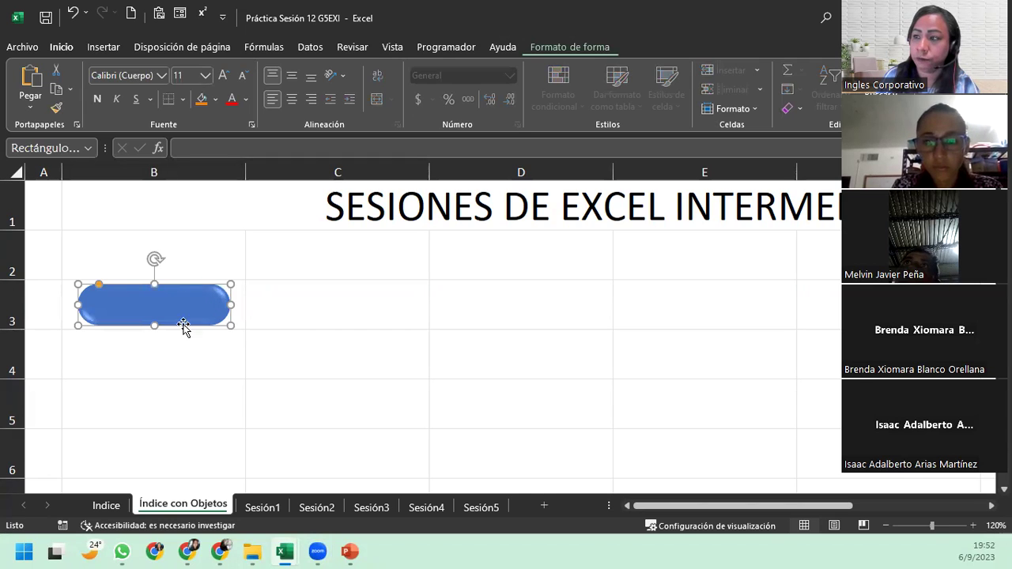
{"action": "left_click", "coordinate": [182, 333]}
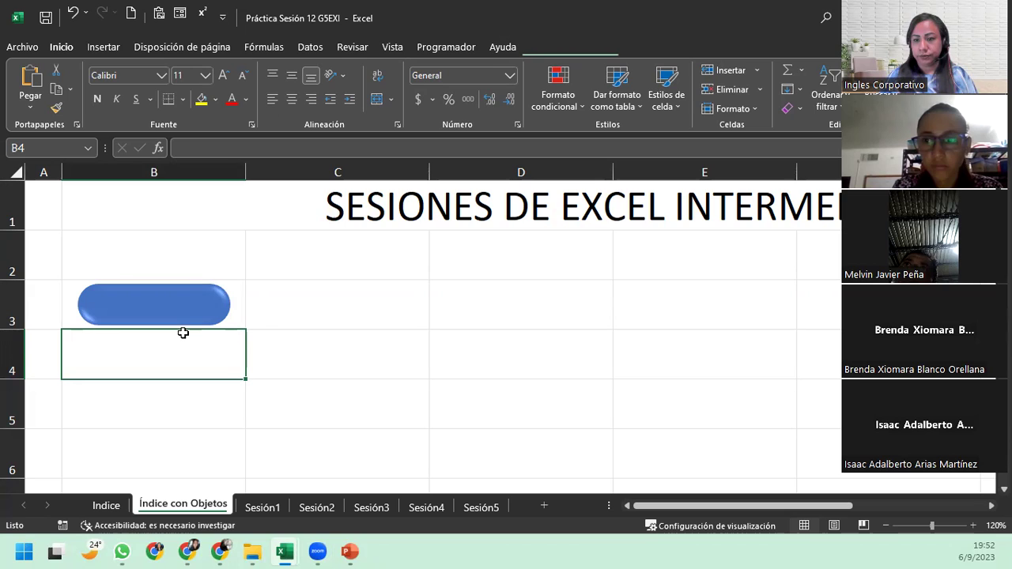
{"action": "left_click", "coordinate": [186, 312]}
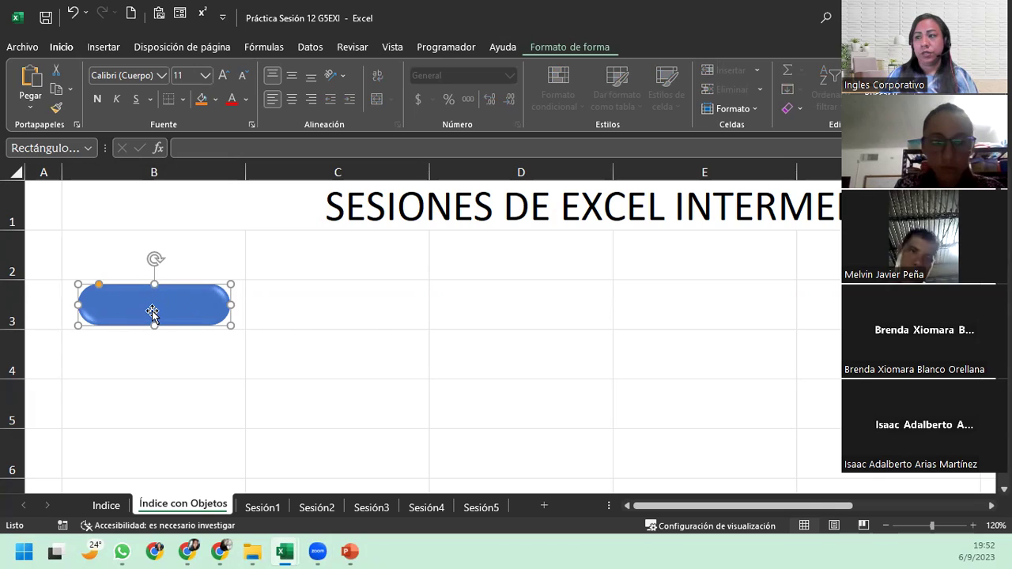
{"action": "left_click", "coordinate": [155, 308]}
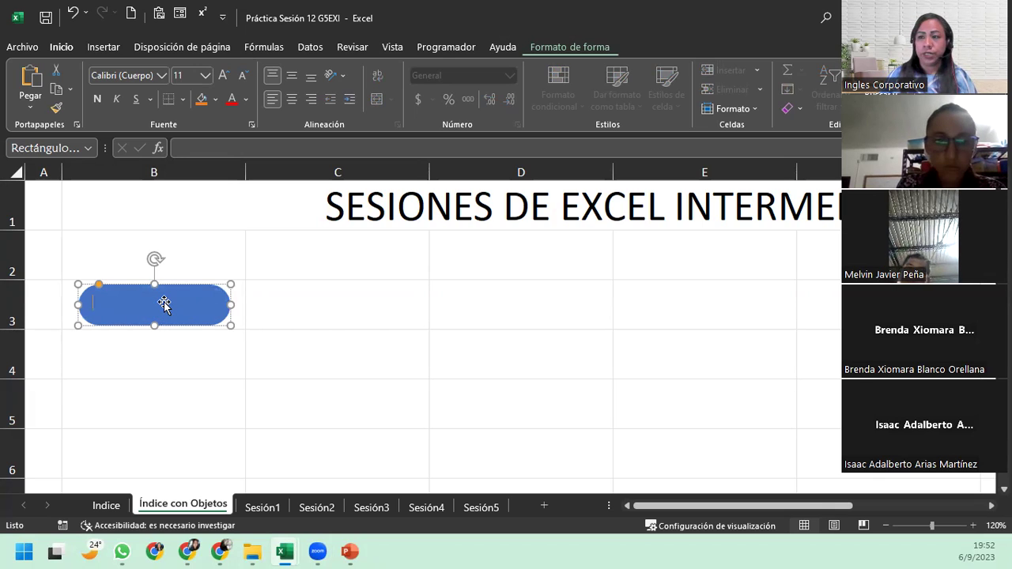
{"action": "type", "text": "SESIÓN 1"}
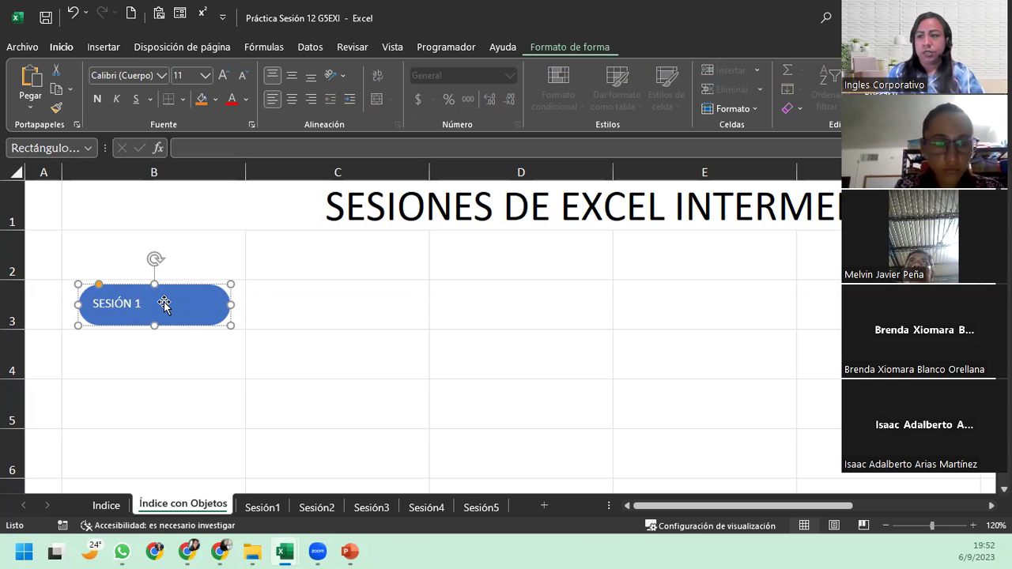
{"action": "left_click", "coordinate": [293, 98]}
{"action": "left_click", "coordinate": [293, 78]}
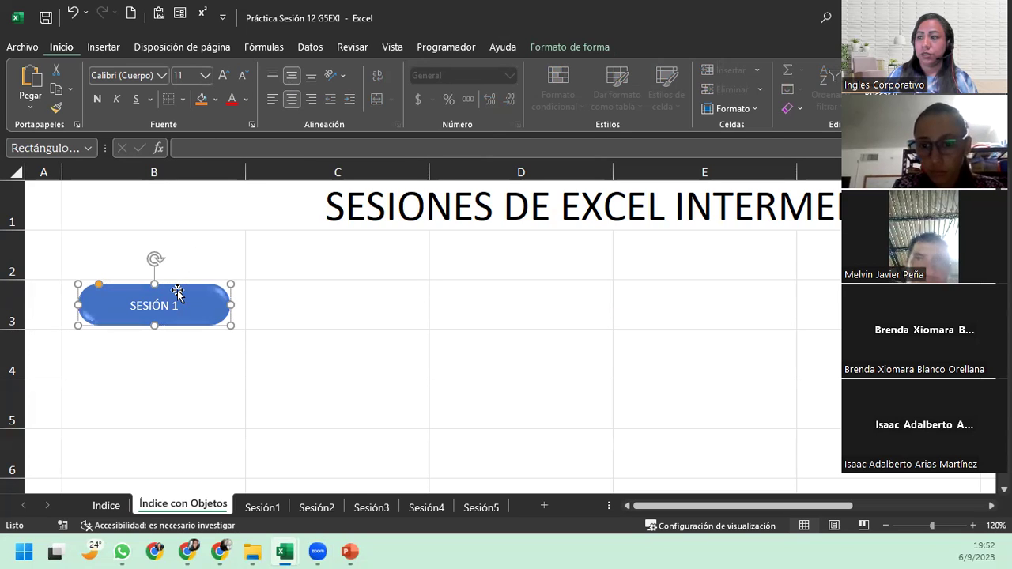
- Raise the SESIÓN 1 label to size 16 and switch its font to Maiandra GD
{"action": "left_click", "coordinate": [224, 75]}
{"action": "left_click", "coordinate": [224, 75]}
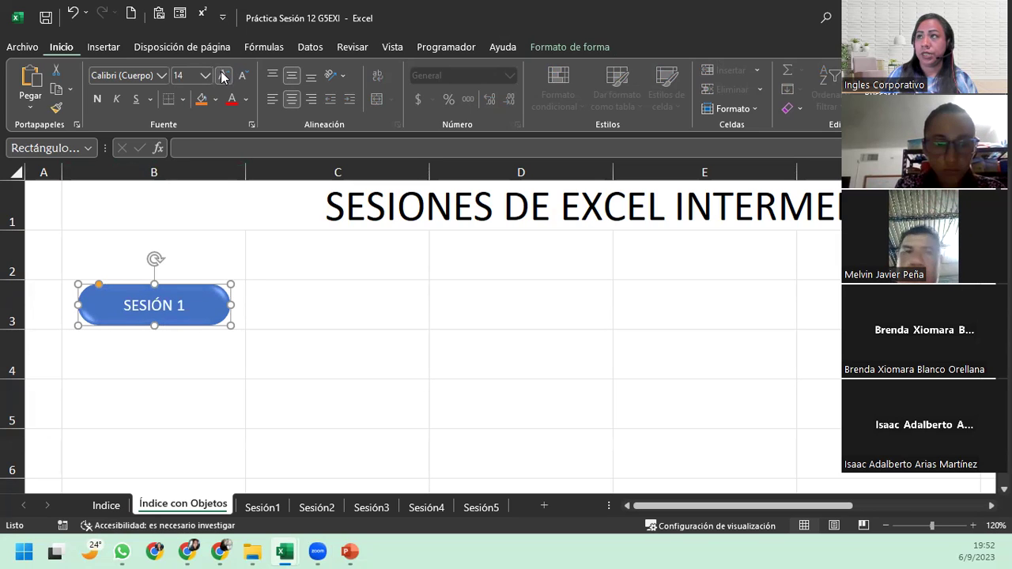
{"action": "left_click", "coordinate": [223, 76]}
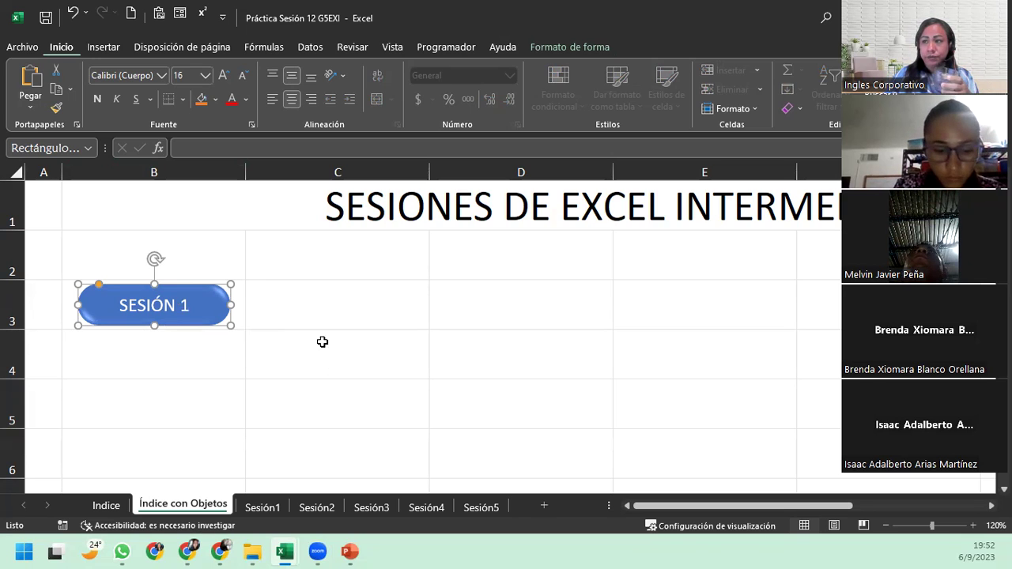
{"action": "left_click", "coordinate": [160, 76]}
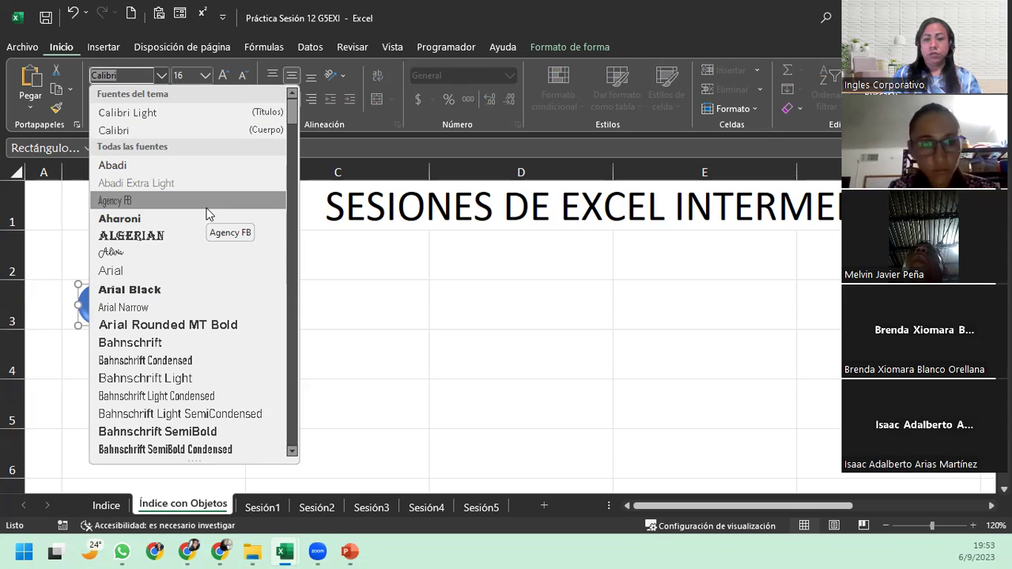
{"action": "type", "text": "Maiandra GD"}
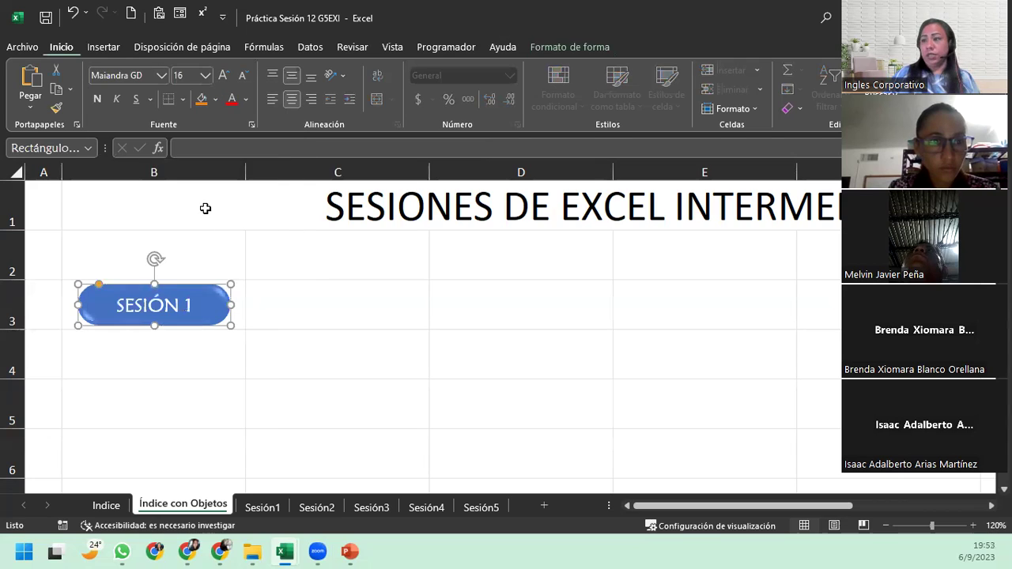
{"action": "left_click", "coordinate": [312, 381]}
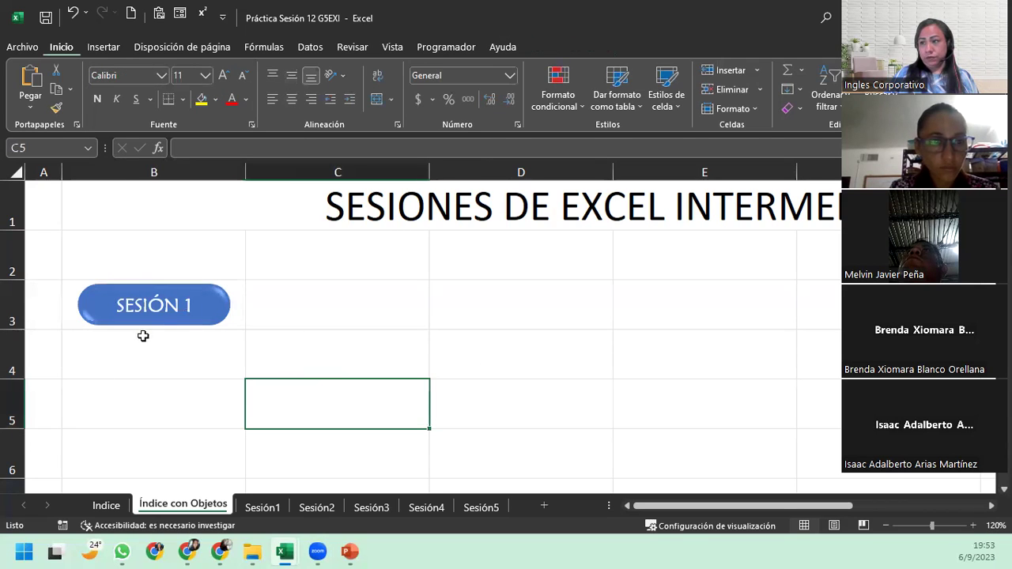
{"action": "left_click", "coordinate": [204, 288]}
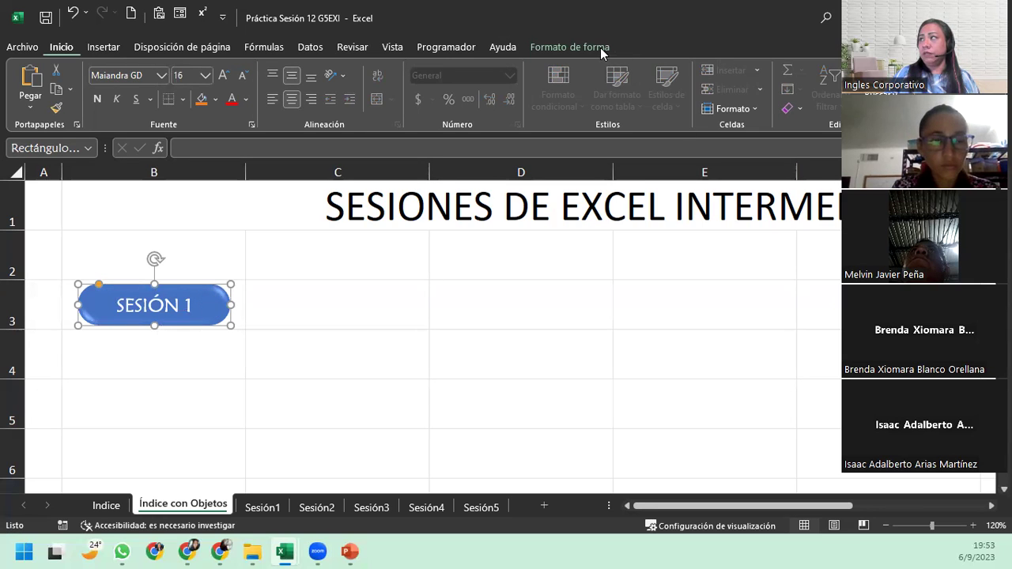
- Fill the SESIÓN 1 button with Azul, Énfasis 1, Oscuro 50%
{"action": "left_click", "coordinate": [600, 48]}
{"action": "left_click", "coordinate": [176, 333]}
{"action": "left_click", "coordinate": [201, 301]}
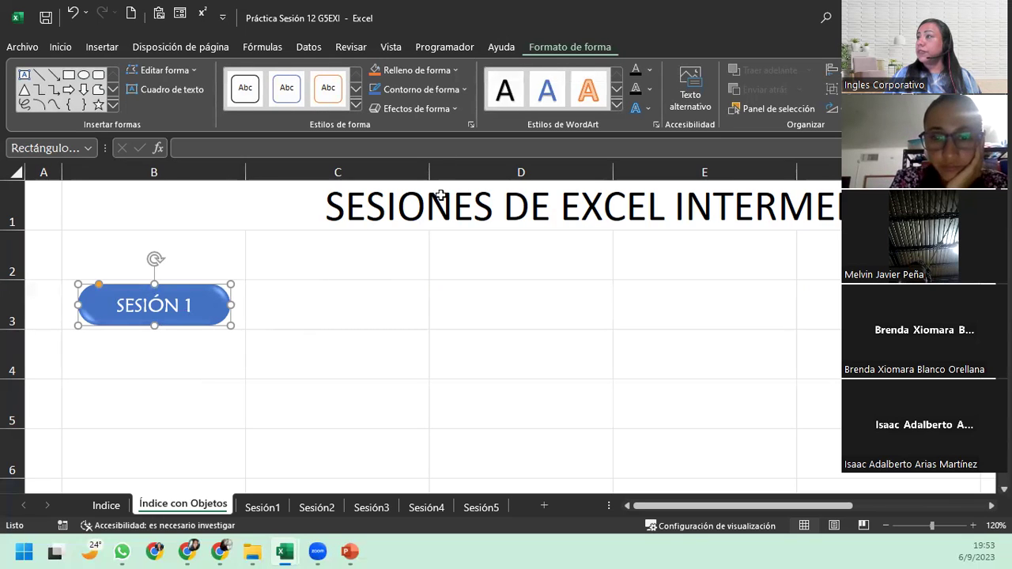
{"action": "left_click", "coordinate": [461, 71]}
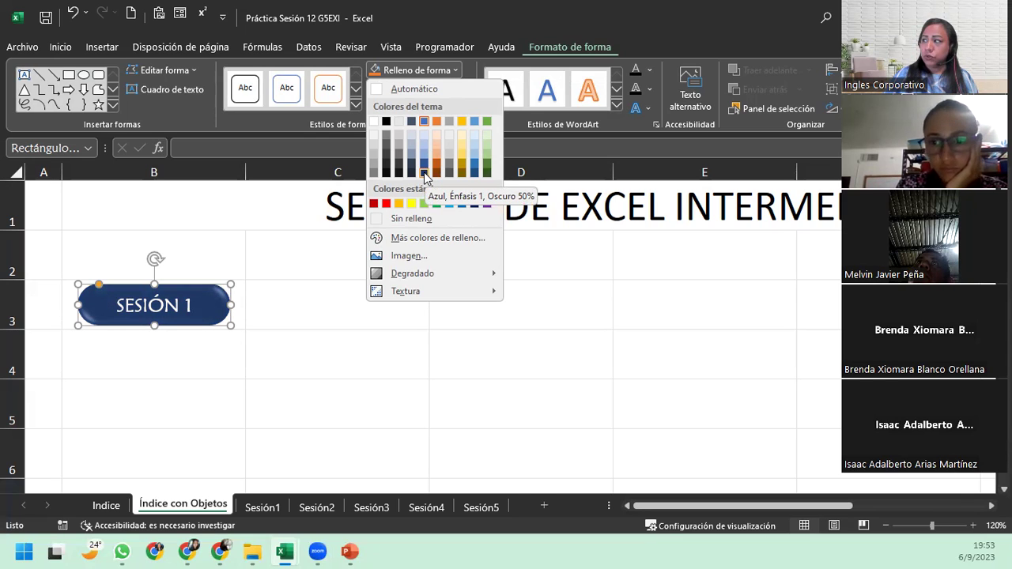
{"action": "left_click", "coordinate": [424, 173]}
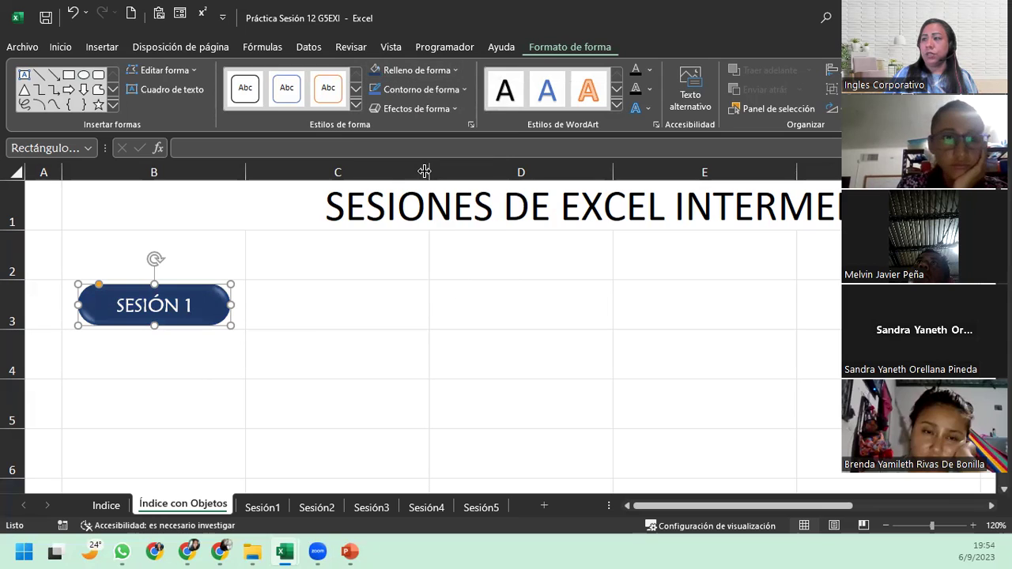
{"action": "left_click", "coordinate": [315, 335]}
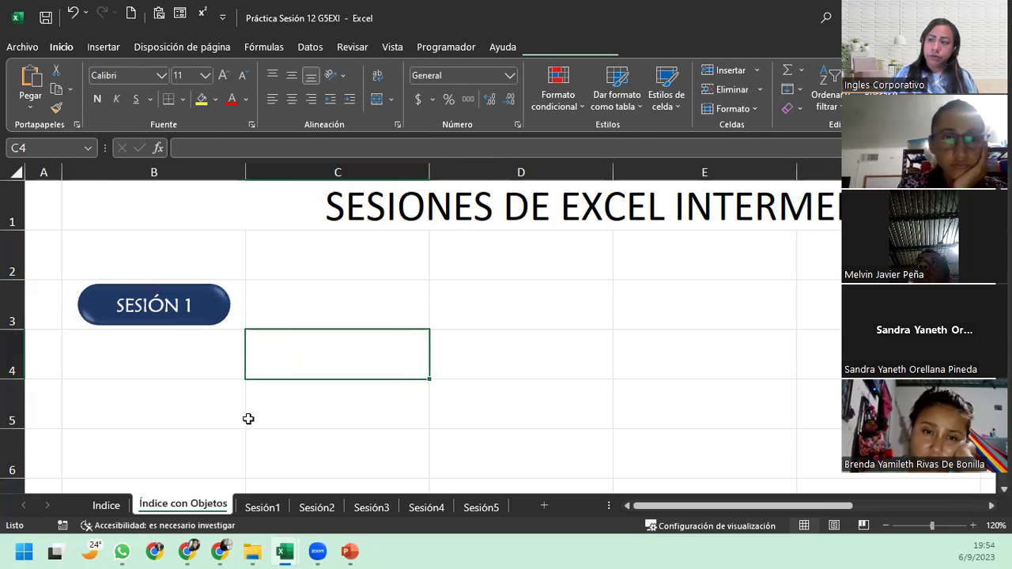
{"action": "left_click", "coordinate": [202, 314]}
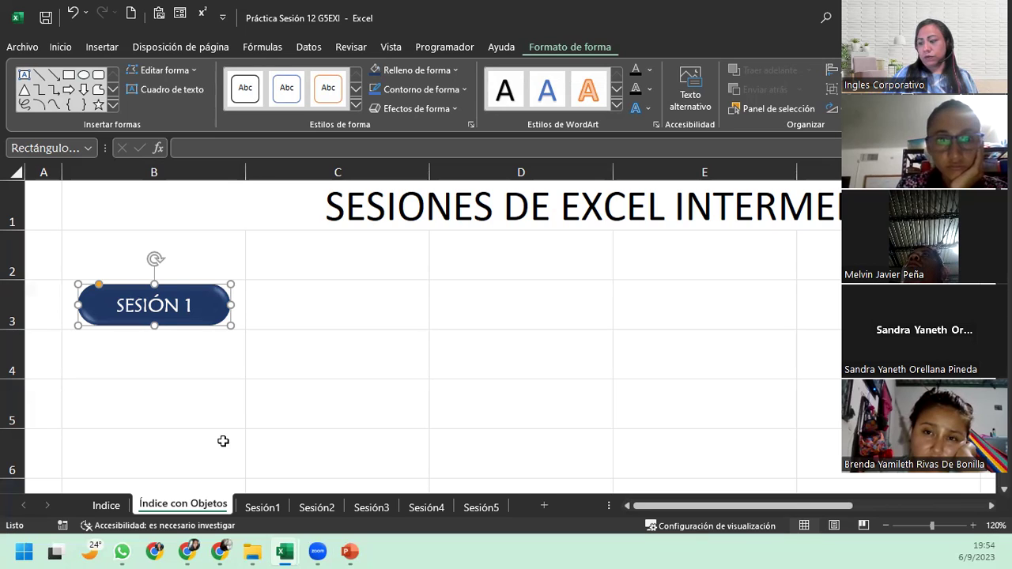
{"action": "left_click", "coordinate": [262, 297]}
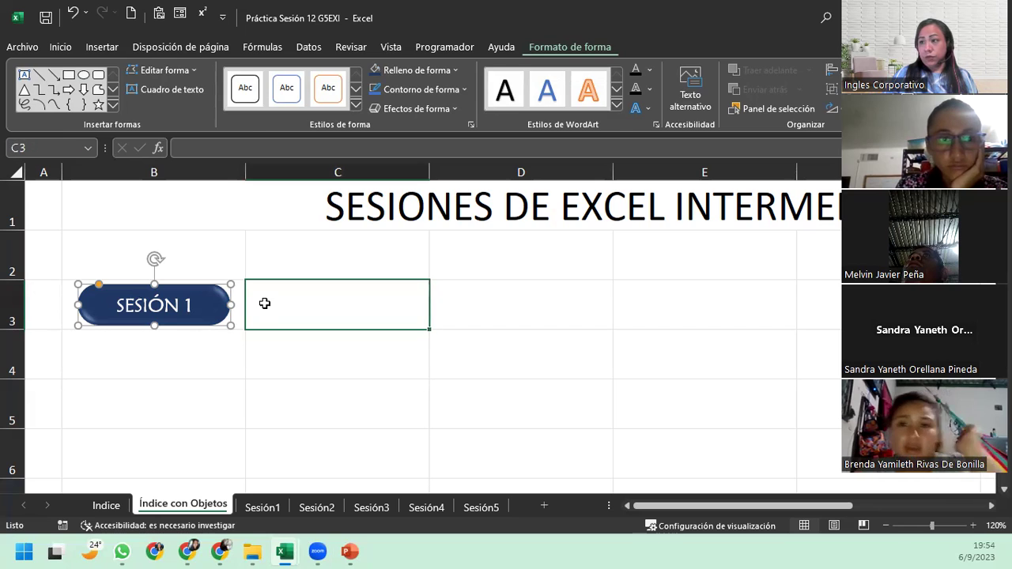
{"action": "left_click", "coordinate": [201, 313]}
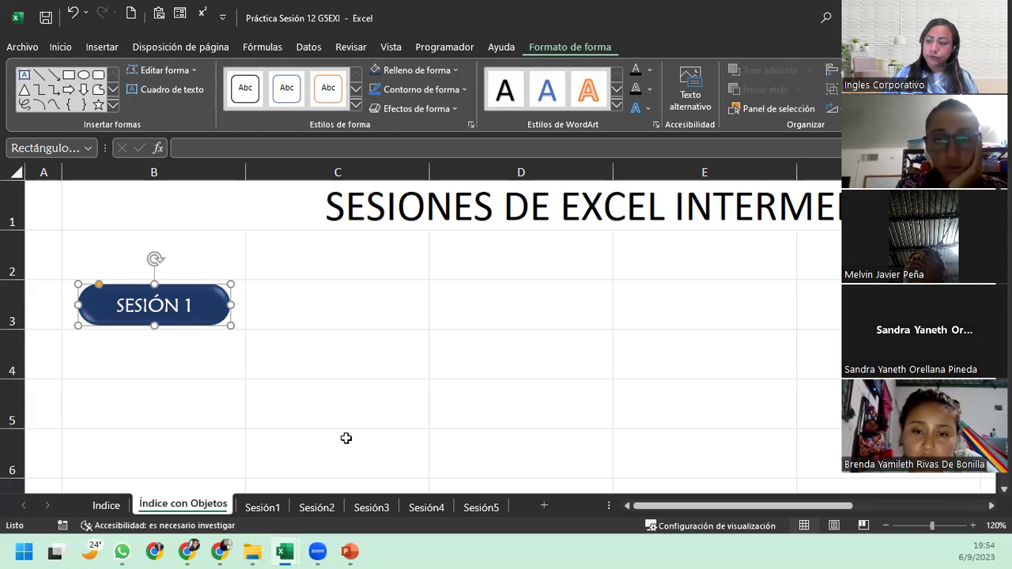
- Copy the SESIÓN 1 button into C3 and relabel it SESIÓN 2
{"action": "right_click", "coordinate": [201, 300]}
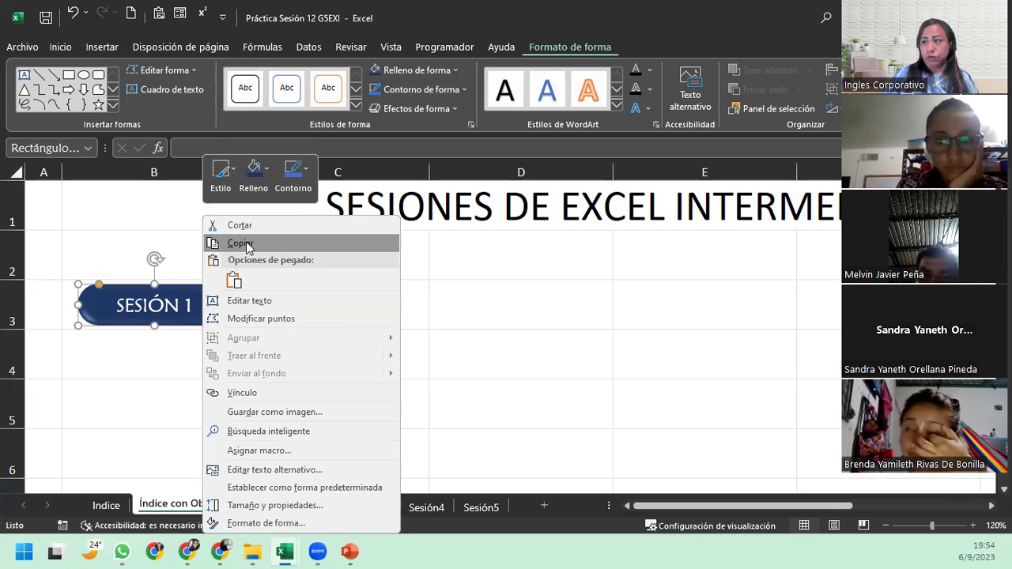
{"action": "left_click", "coordinate": [249, 243]}
{"action": "left_click", "coordinate": [305, 324]}
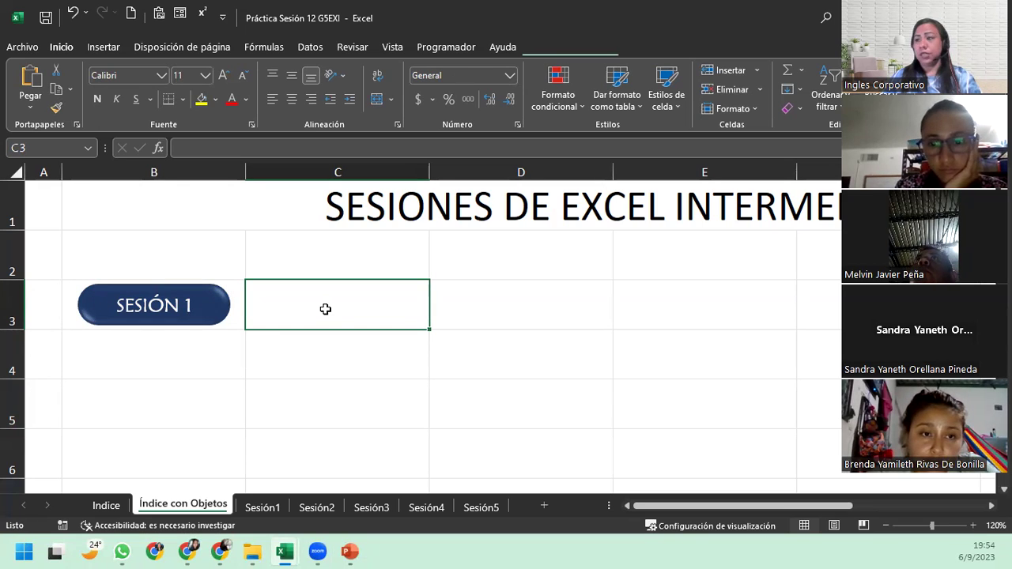
{"action": "key", "text": "ctrl+v"}
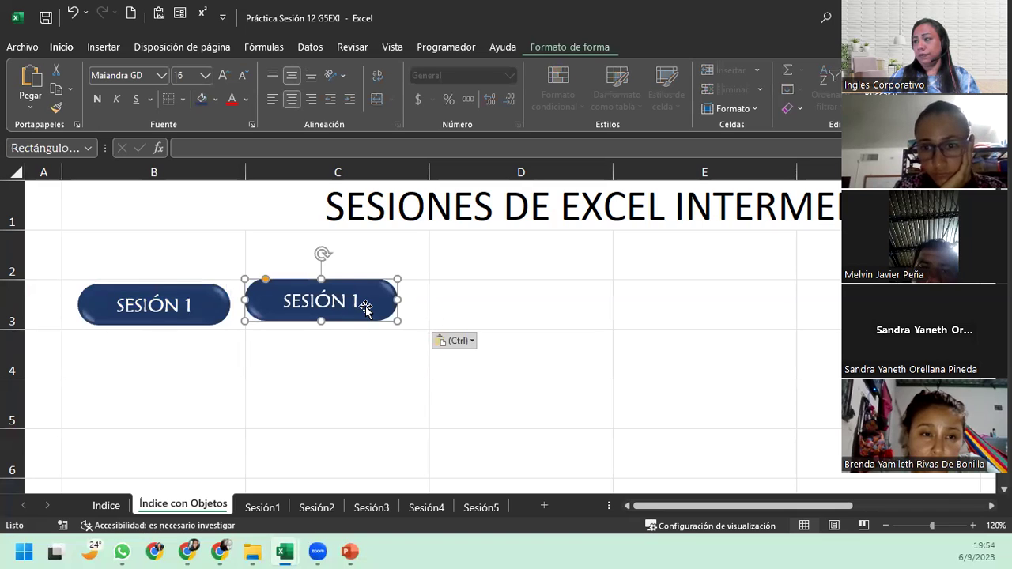
{"action": "left_click_drag", "start_coordinate": [374, 306], "coordinate": [392, 311]}
{"action": "left_click", "coordinate": [378, 306]}
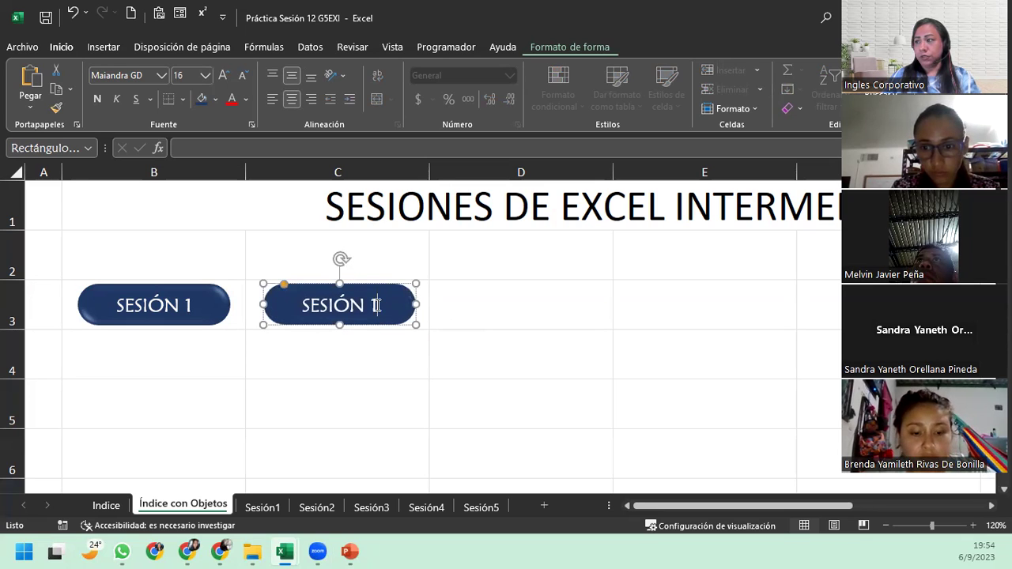
{"action": "key", "text": "BackSpace"}
{"action": "type", "text": "2"}
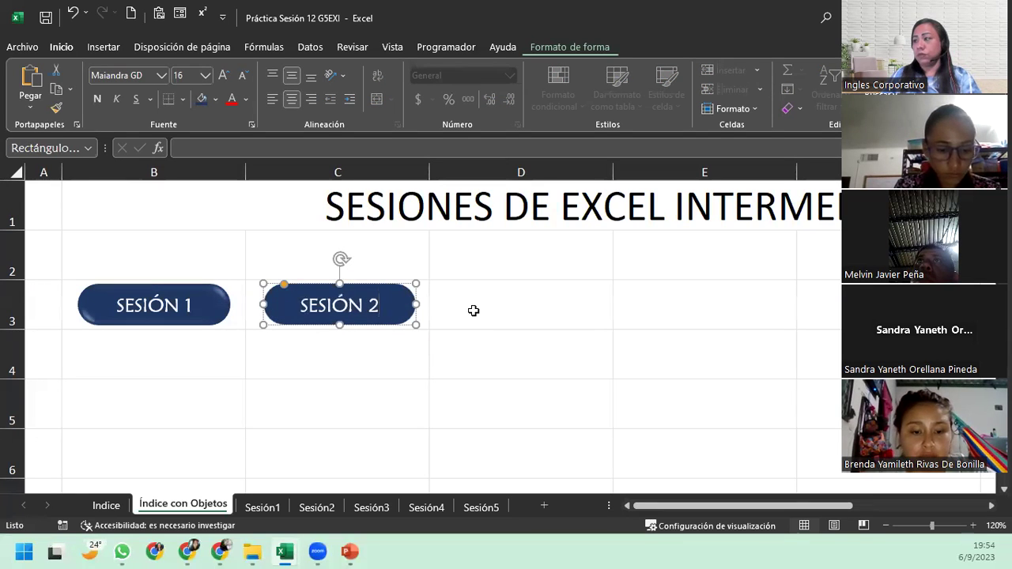
- Paste a third button into D3 and relabel it SESIÓN 3
{"action": "left_click", "coordinate": [473, 310]}
{"action": "key", "text": "ctrl+v"}
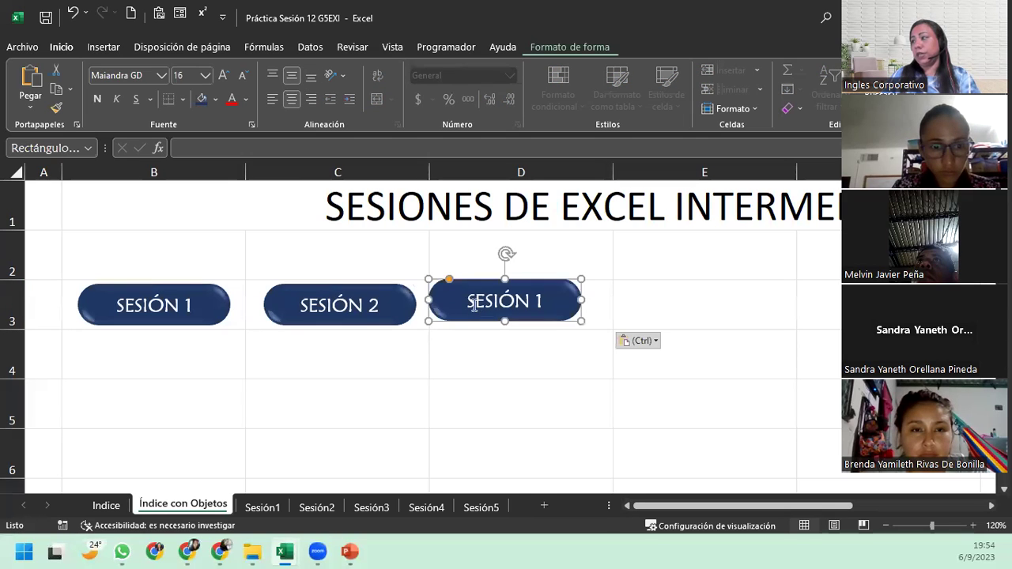
{"action": "left_click_drag", "start_coordinate": [527, 315], "coordinate": [545, 319]}
{"action": "left_click", "coordinate": [556, 306]}
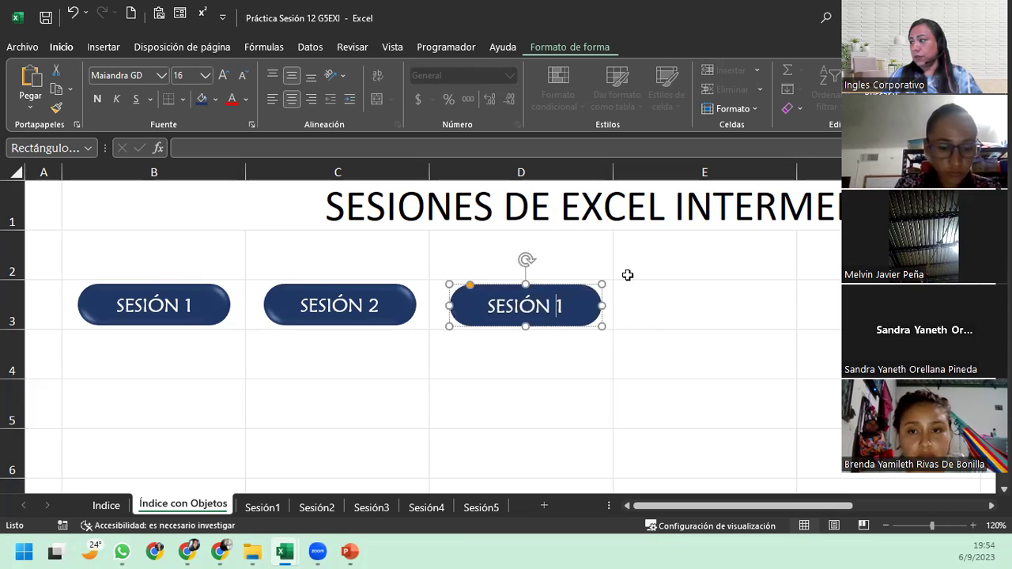
{"action": "key", "text": "BackSpace"}
{"action": "type", "text": "3"}
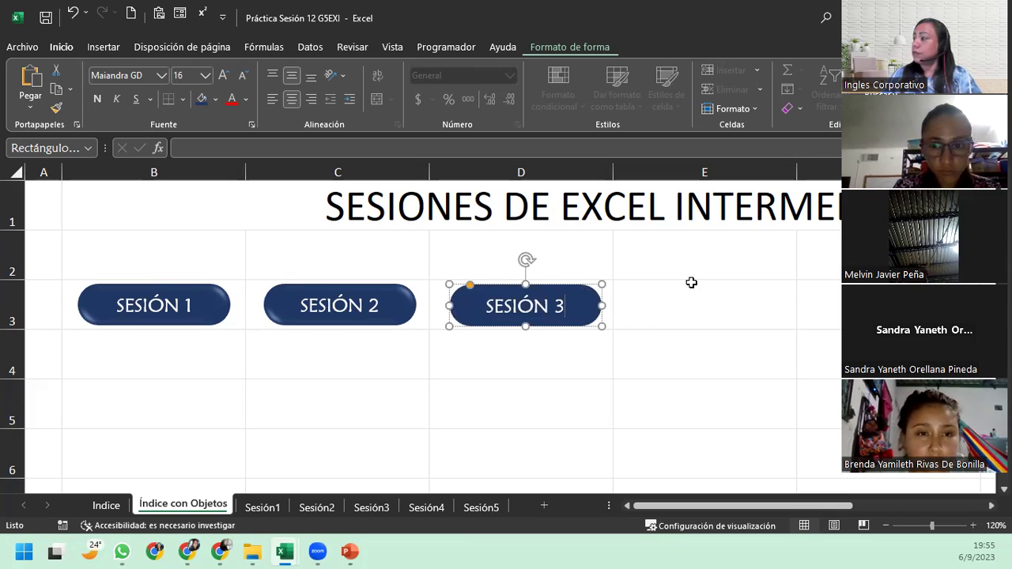
- Copy the SESIÓN 3 button into E3 and relabel it SESIÓN 4
{"action": "left_click", "coordinate": [691, 282]}
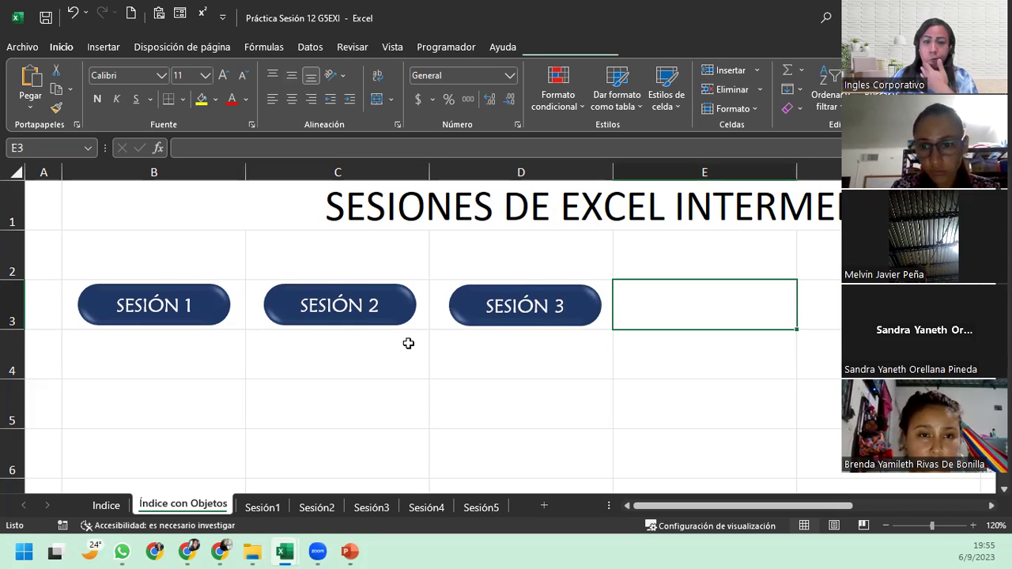
{"action": "left_click", "coordinate": [591, 324]}
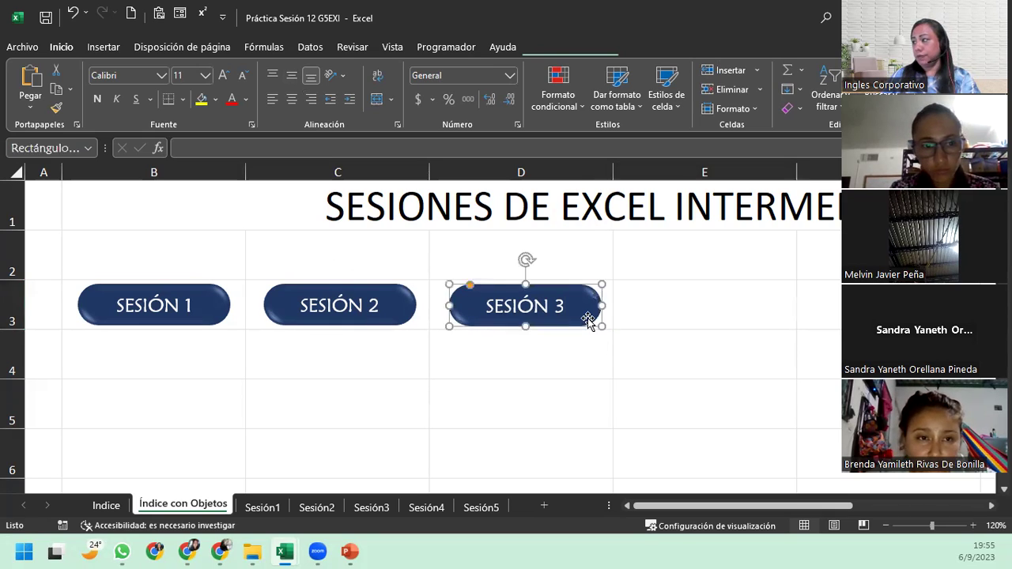
{"action": "key", "text": "ctrl+c"}
{"action": "left_click", "coordinate": [651, 313]}
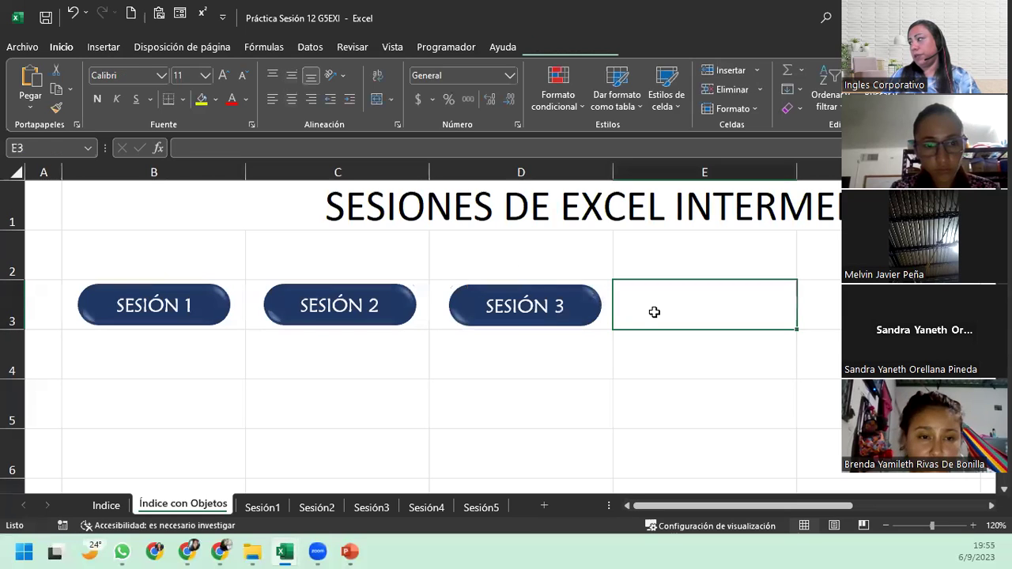
{"action": "key", "text": "ctrl+v"}
{"action": "left_click_drag", "start_coordinate": [698, 313], "coordinate": [718, 322]}
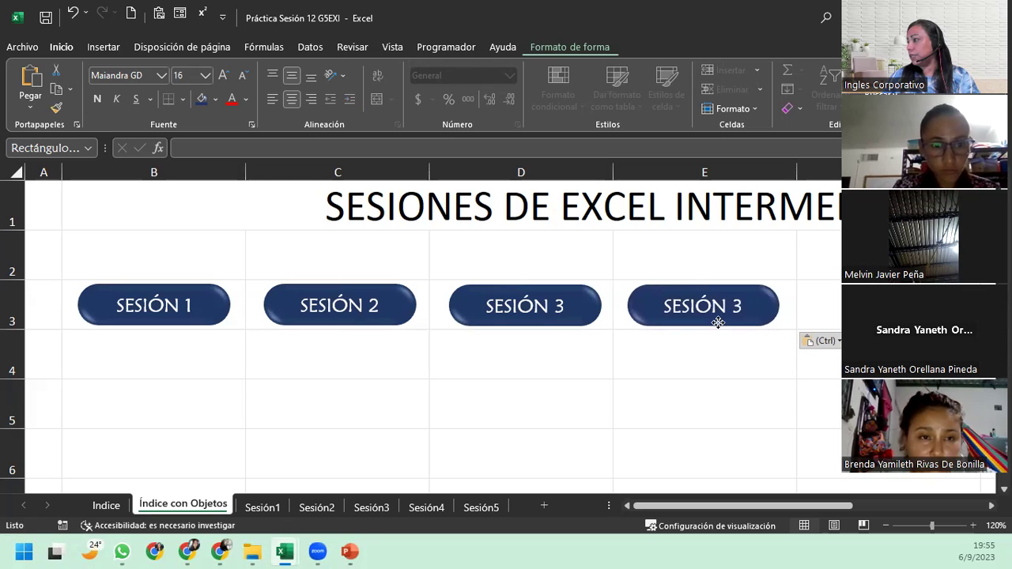
{"action": "left_click", "coordinate": [717, 321]}
{"action": "left_click", "coordinate": [736, 303]}
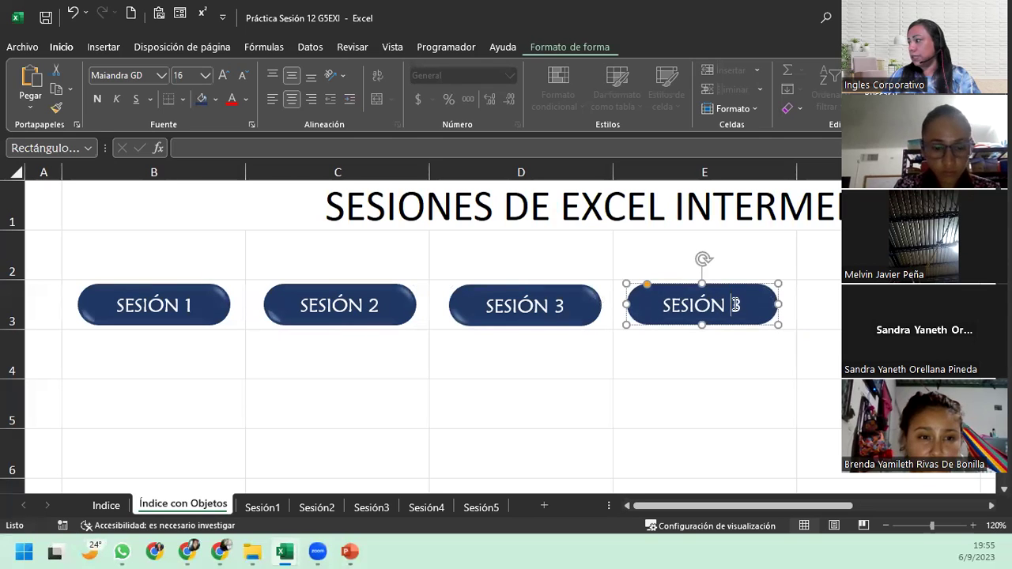
{"action": "key", "text": "Delete"}
{"action": "type", "text": "4"}
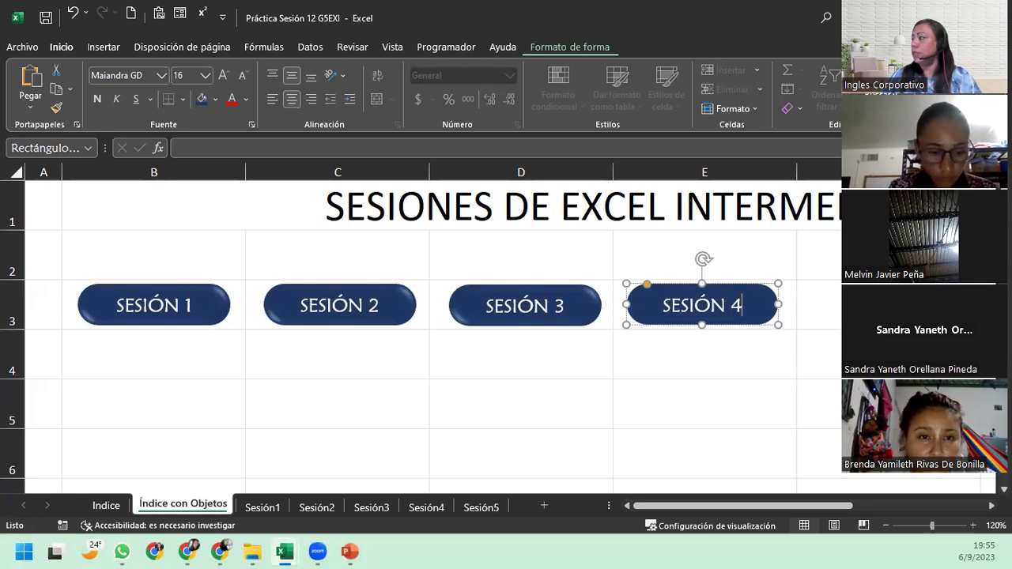
{"action": "key", "text": "Escape"}
{"action": "key", "text": "Escape"}
- Paste a fifth button at F3 and nudge it slightly left into line
{"action": "key", "text": "ctrl+v"}
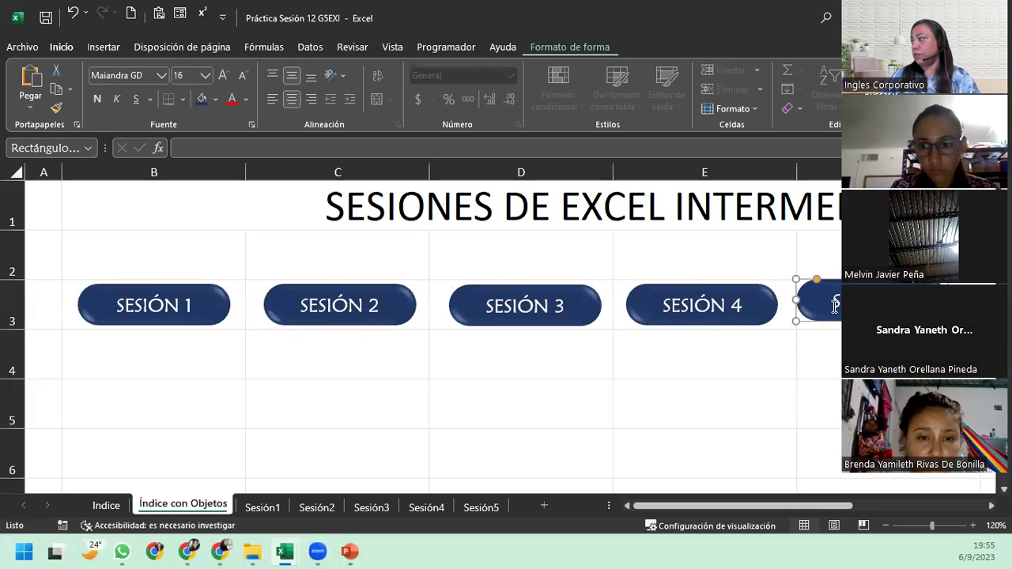
{"action": "left_click_drag", "start_coordinate": [834, 317], "coordinate": [858, 317]}
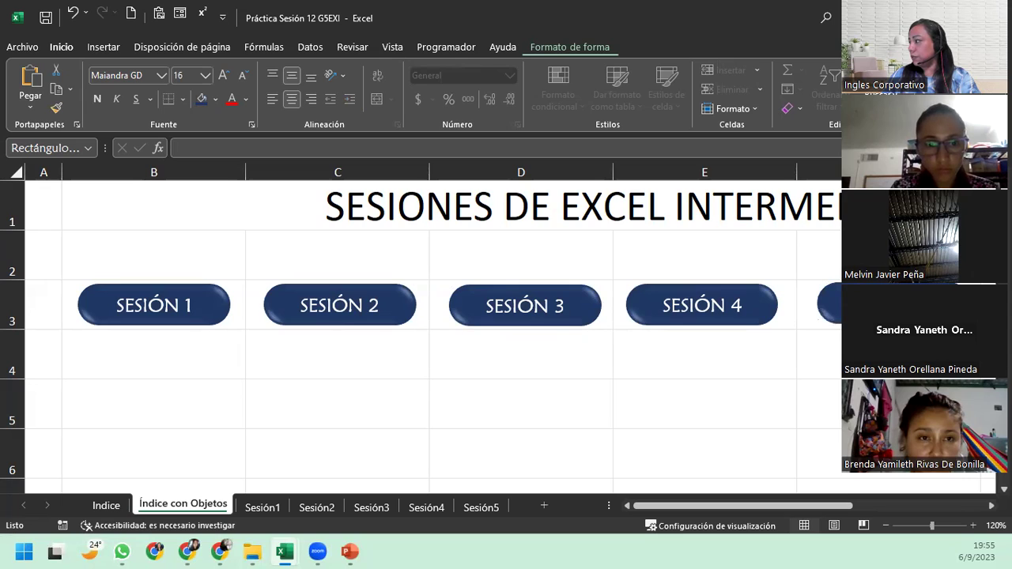
{"action": "key", "text": "Left"}
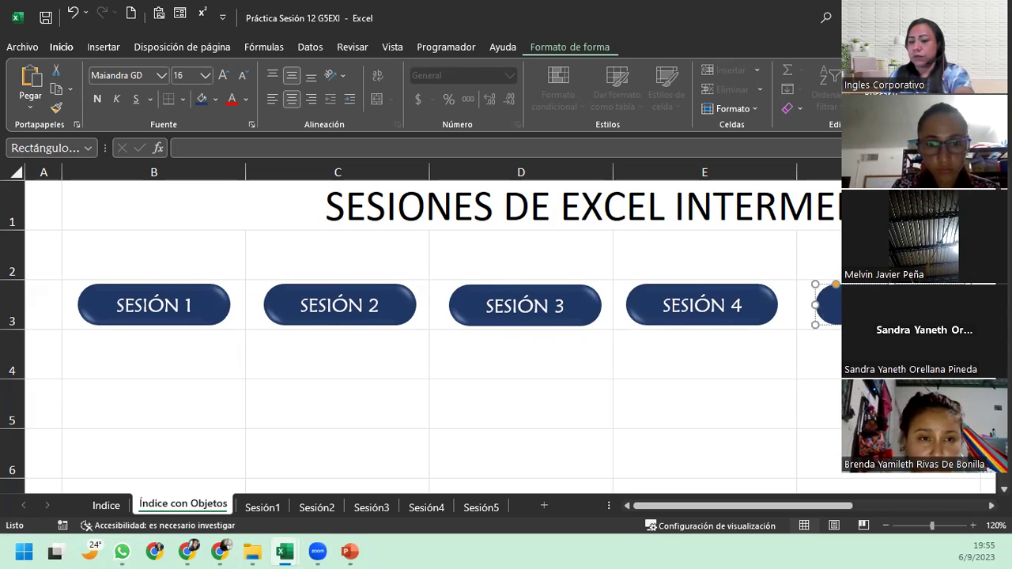
- Click through the five session buttons to check the row
{"action": "left_click", "coordinate": [818, 354]}
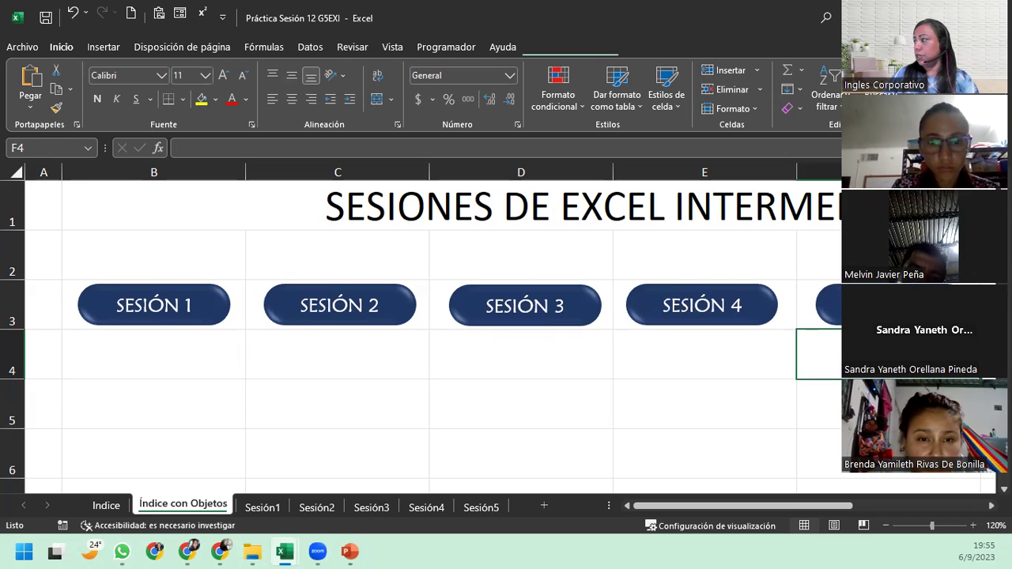
{"action": "left_click", "coordinate": [826, 305]}
{"action": "left_click", "coordinate": [735, 305]}
{"action": "left_click", "coordinate": [548, 305]}
{"action": "left_click", "coordinate": [366, 308]}
{"action": "left_click", "coordinate": [183, 303]}
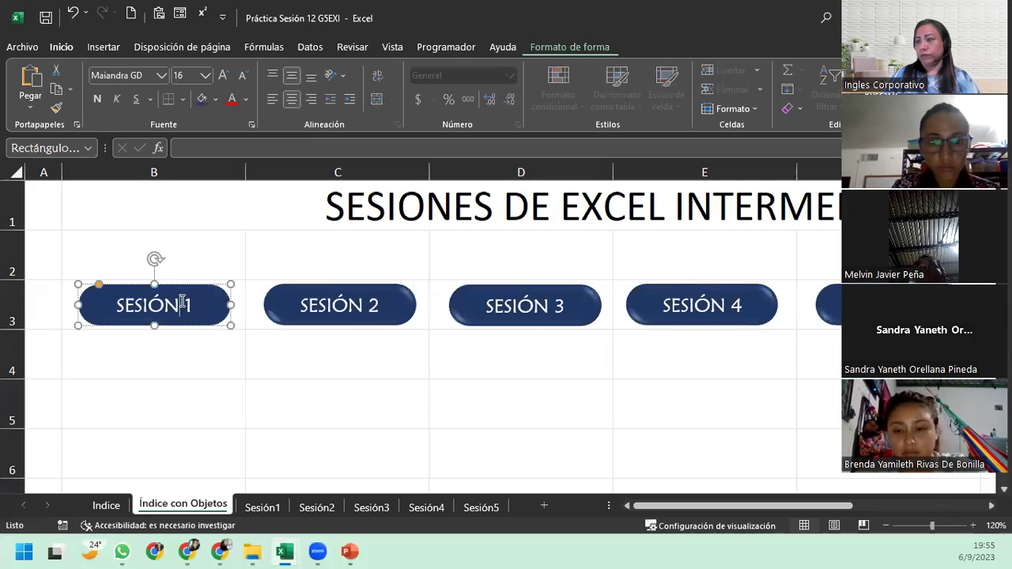
{"action": "left_click", "coordinate": [184, 352]}
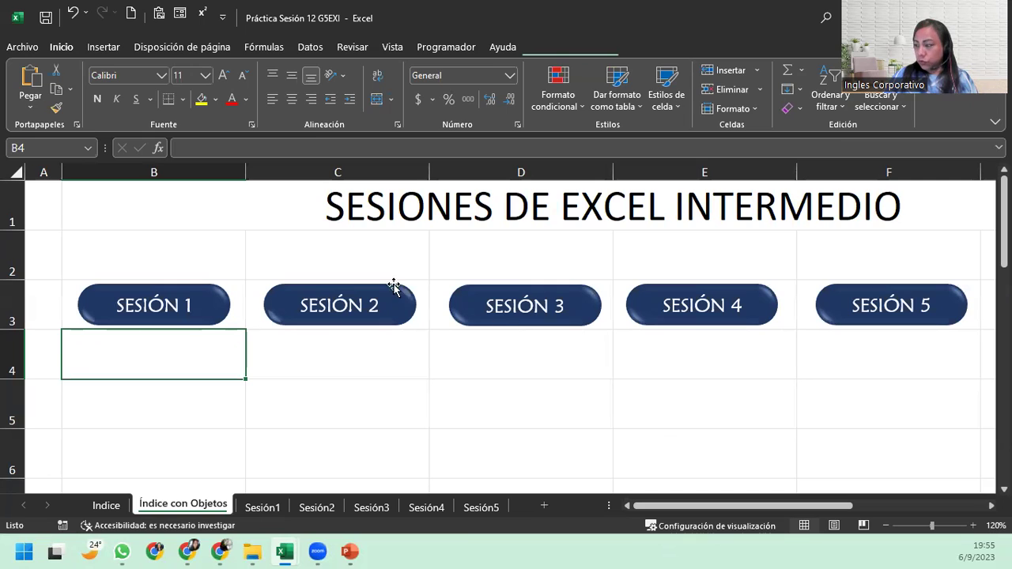
{"action": "left_click", "coordinate": [126, 309]}
{"action": "left_click", "coordinate": [190, 363]}
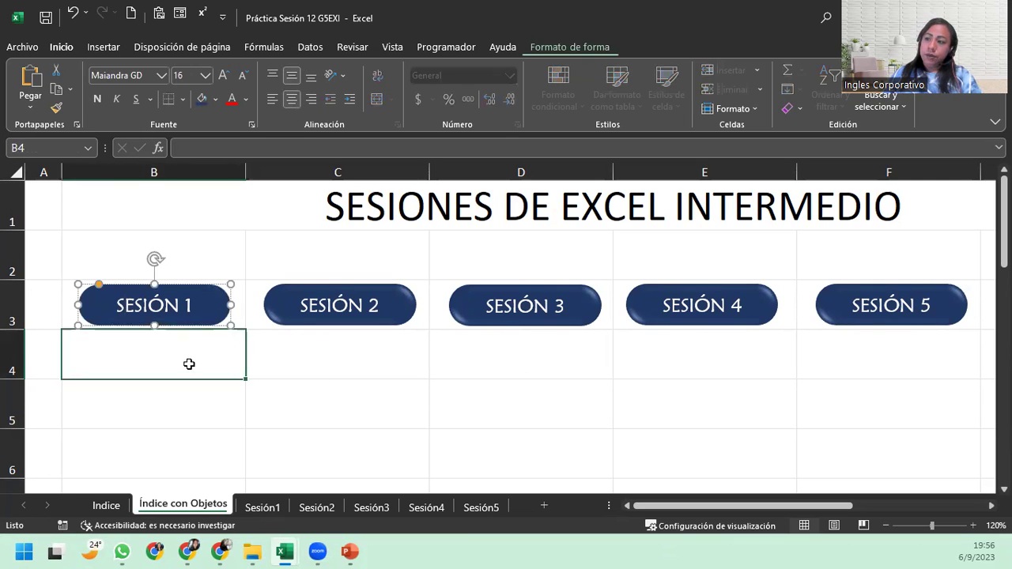
- Hyperlink the SESIÓN 1 button to the Práctica Sesión 1 G5EXI workbook
{"action": "right_click", "coordinate": [157, 295]}
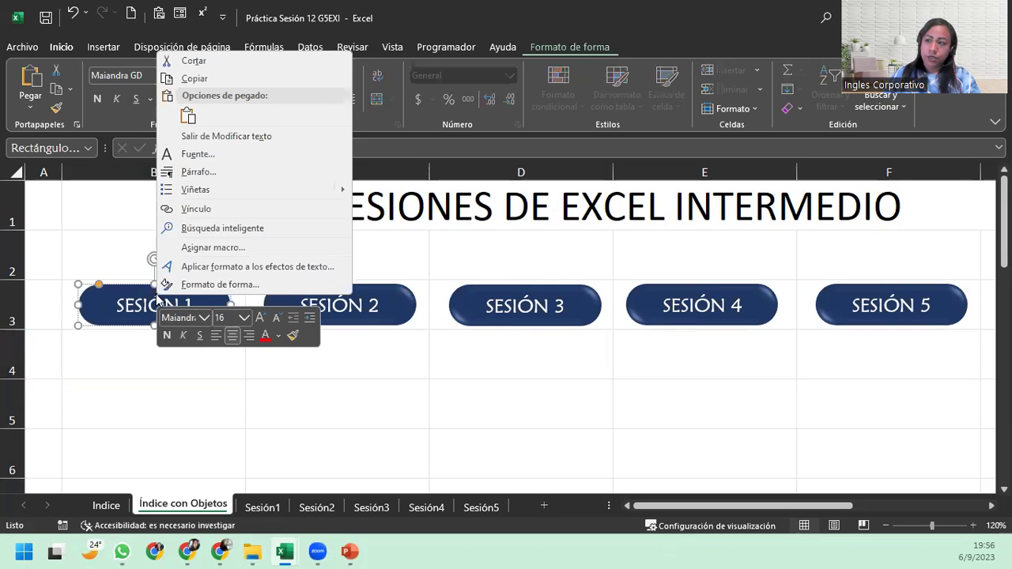
{"action": "left_click", "coordinate": [140, 285]}
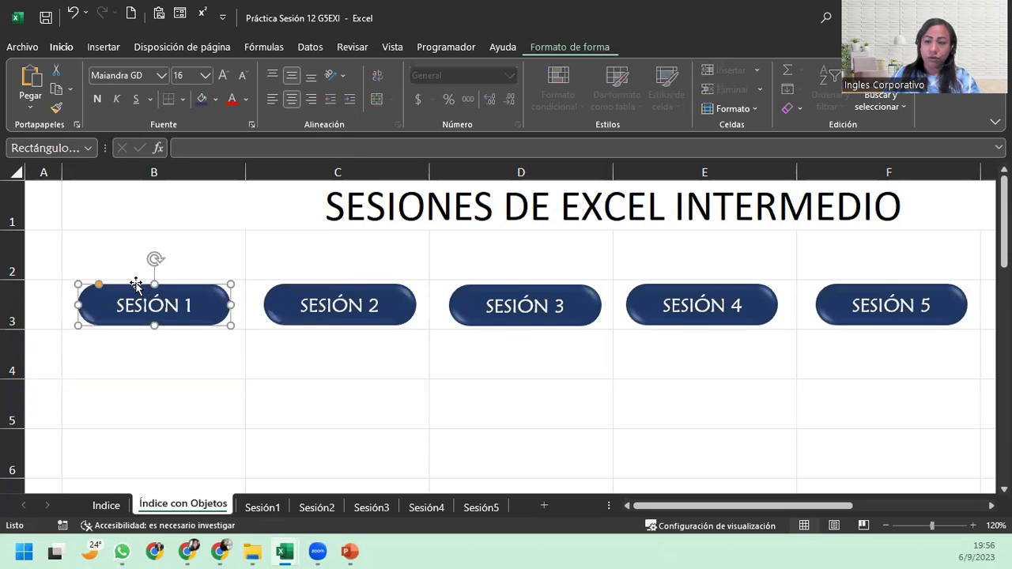
{"action": "left_click", "coordinate": [149, 306]}
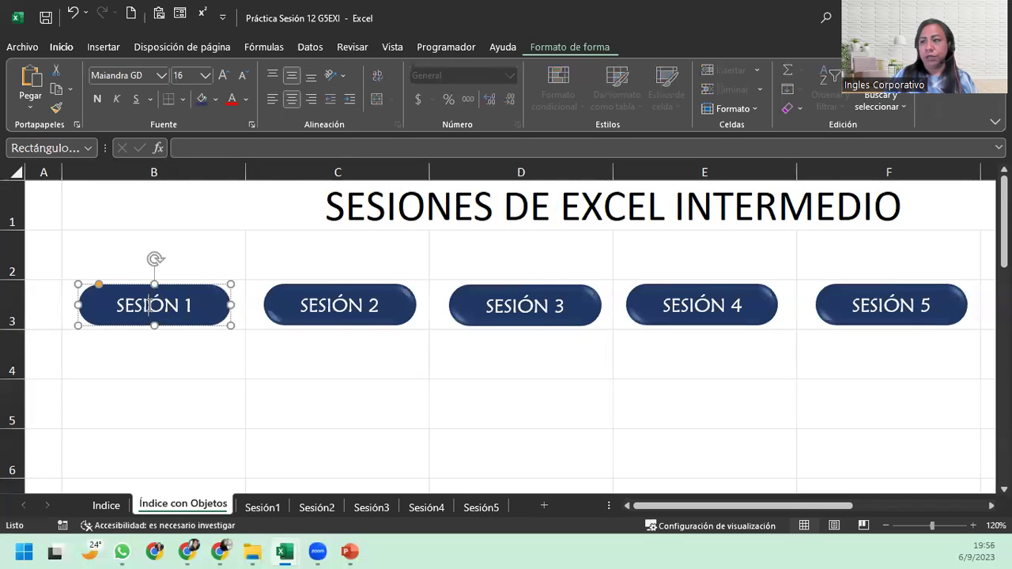
{"action": "left_click", "coordinate": [175, 285]}
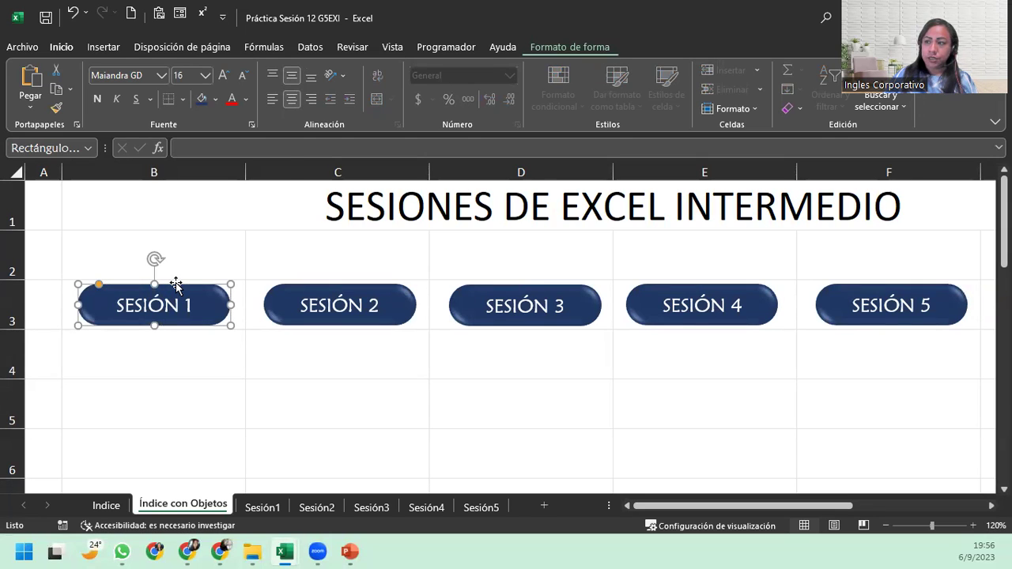
{"action": "right_click", "coordinate": [176, 285]}
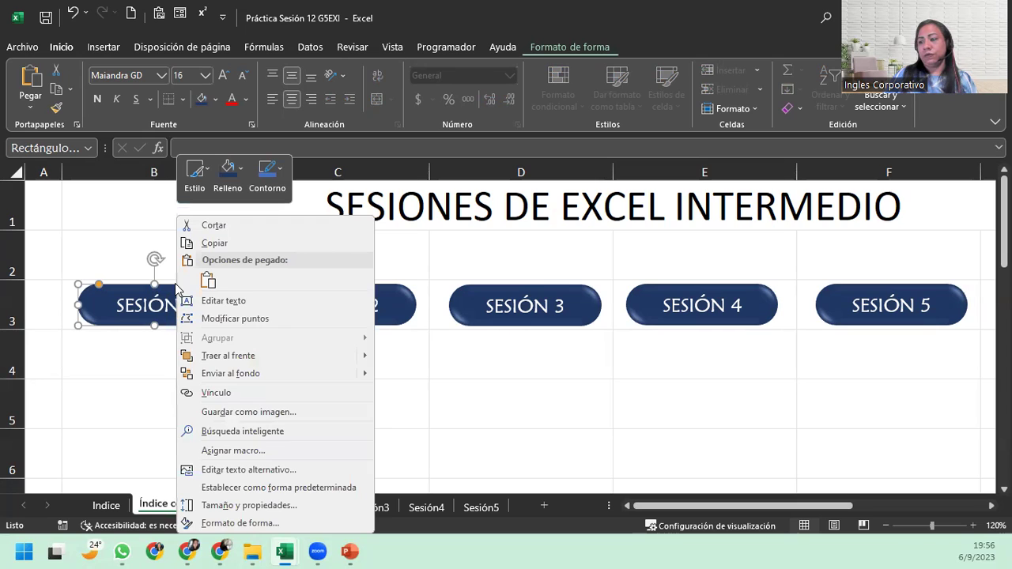
{"action": "left_click", "coordinate": [353, 395]}
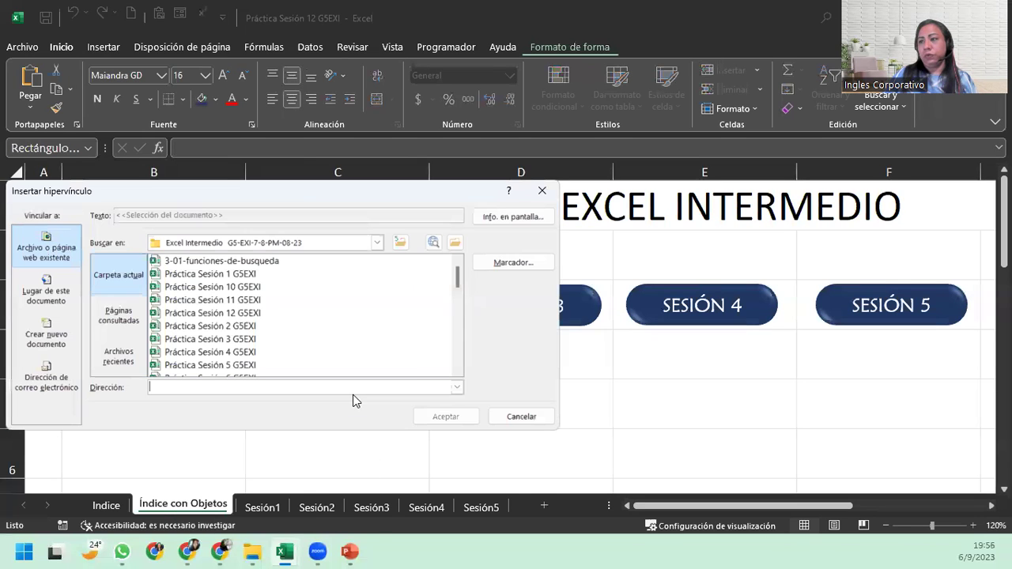
{"action": "left_click", "coordinate": [192, 277]}
{"action": "left_click", "coordinate": [451, 415]}
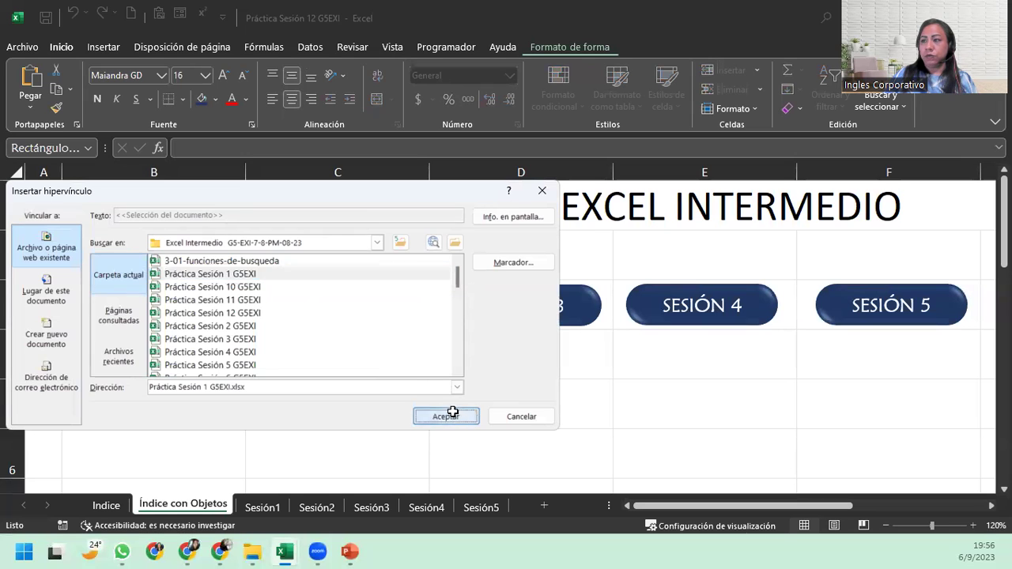
{"action": "left_click", "coordinate": [231, 364]}
- Test that SESIÓN 1 opens Práctica Sesión 1, then reconfirm its link via Editar vínculo
{"action": "left_click", "coordinate": [184, 313]}
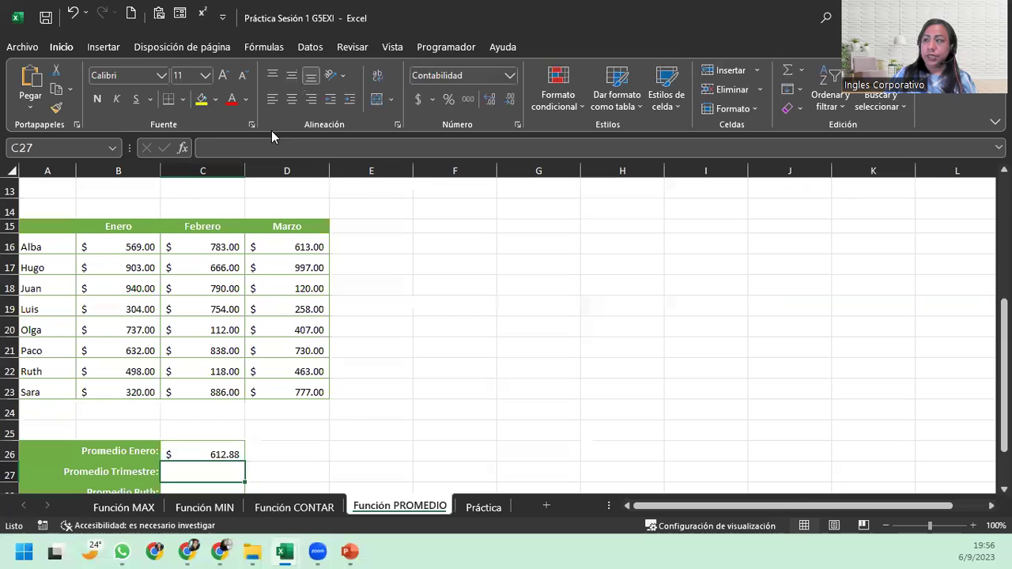
{"action": "key", "text": "alt+Tab"}
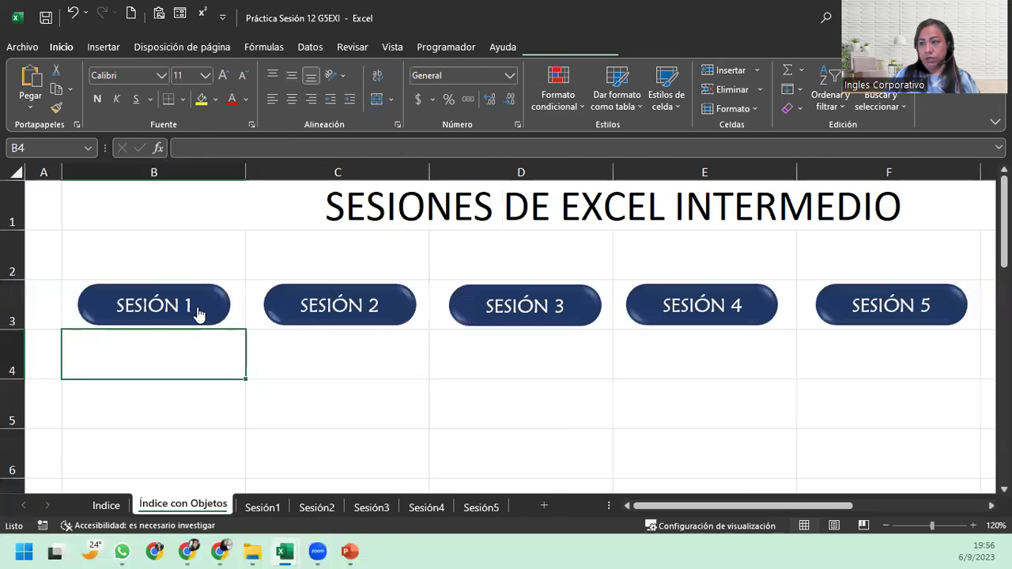
{"action": "right_click", "coordinate": [199, 314]}
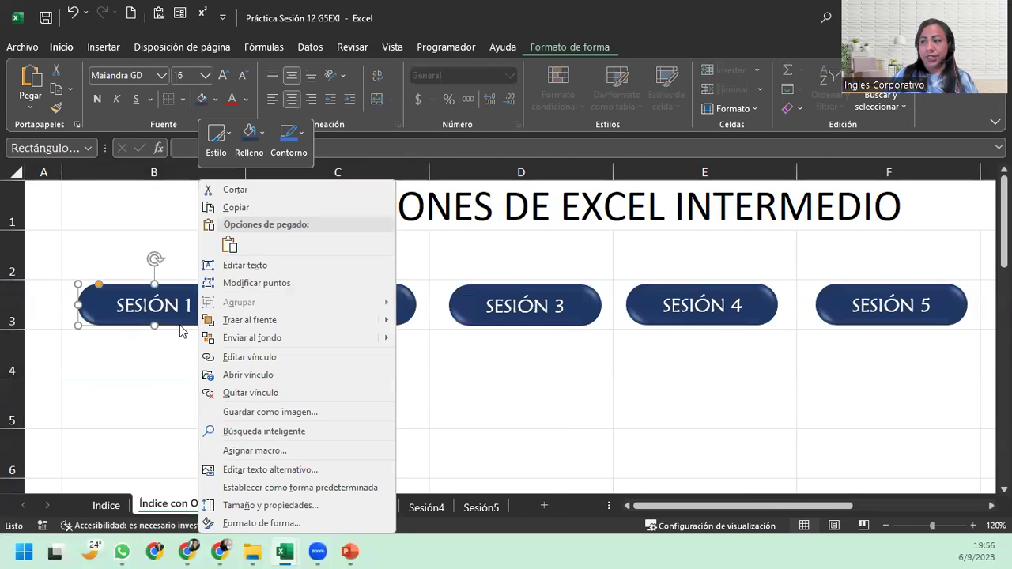
{"action": "key", "text": "Escape"}
{"action": "right_click", "coordinate": [180, 325]}
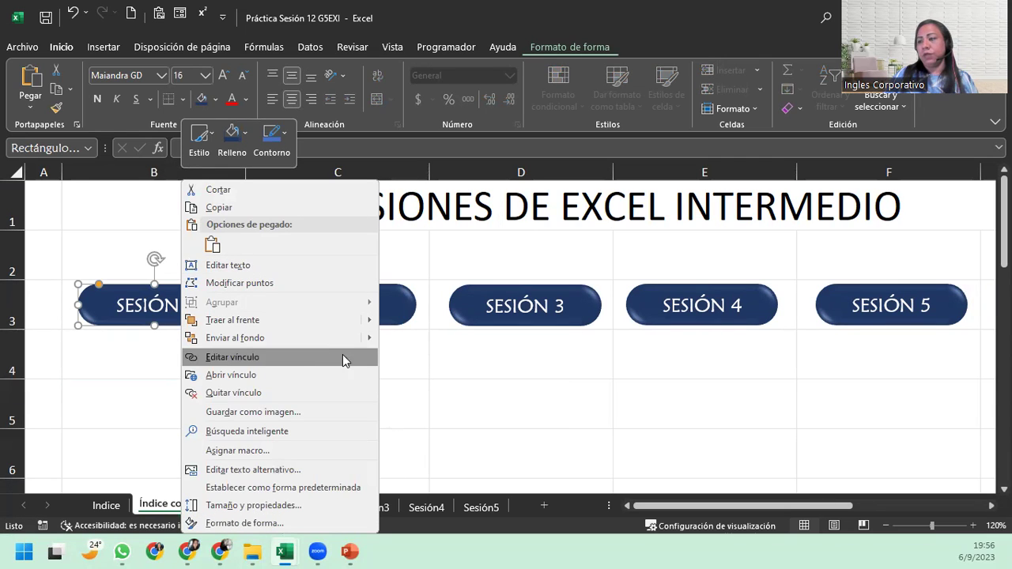
{"action": "left_click", "coordinate": [254, 357]}
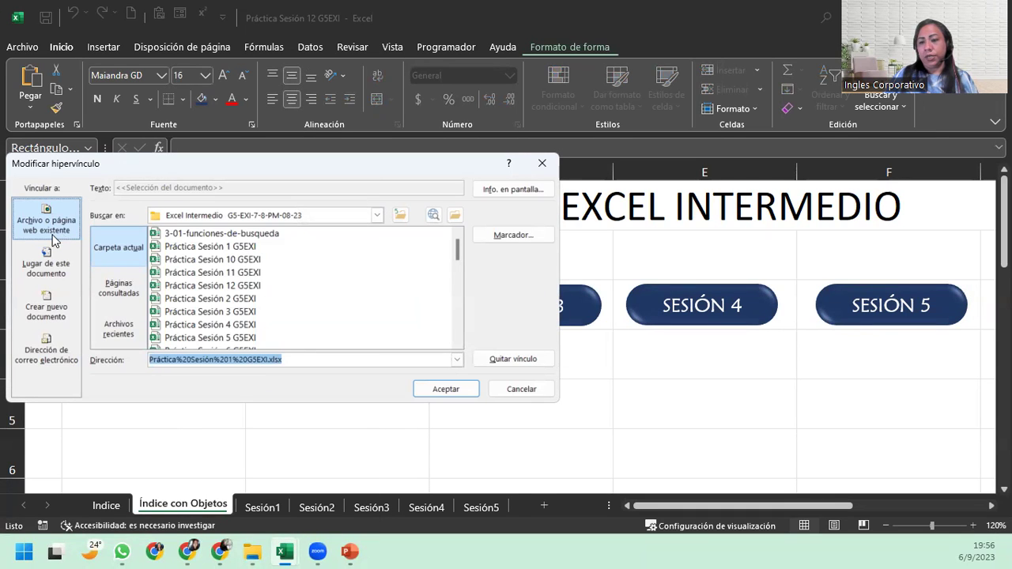
{"action": "left_click", "coordinate": [242, 248]}
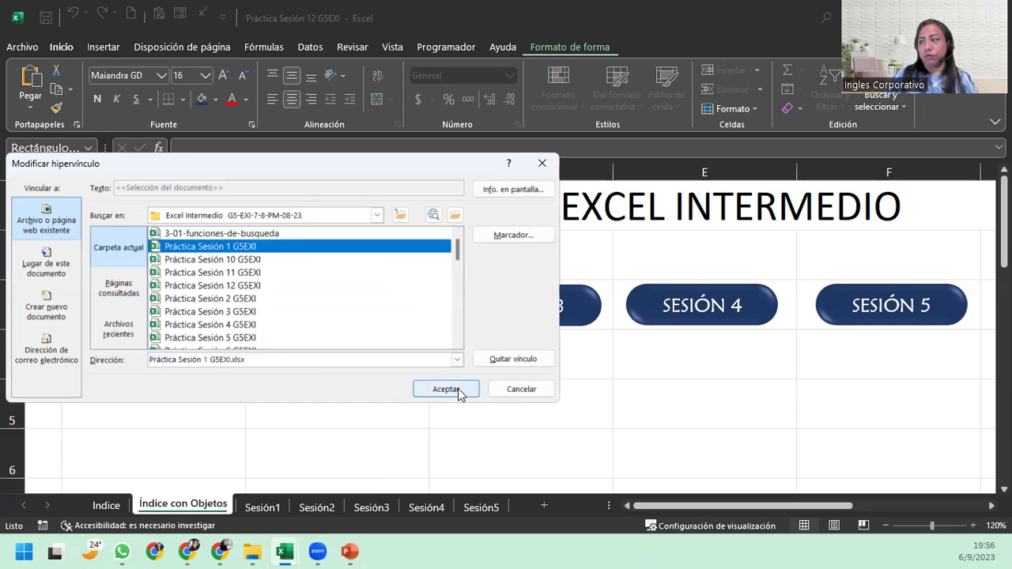
{"action": "left_click", "coordinate": [458, 389]}
{"action": "left_click", "coordinate": [404, 318]}
- Link SESIÓN 2 and SESIÓN 3 to the Práctica Sesión 2 and 3 G5EXI workbooks
{"action": "right_click", "coordinate": [403, 318]}
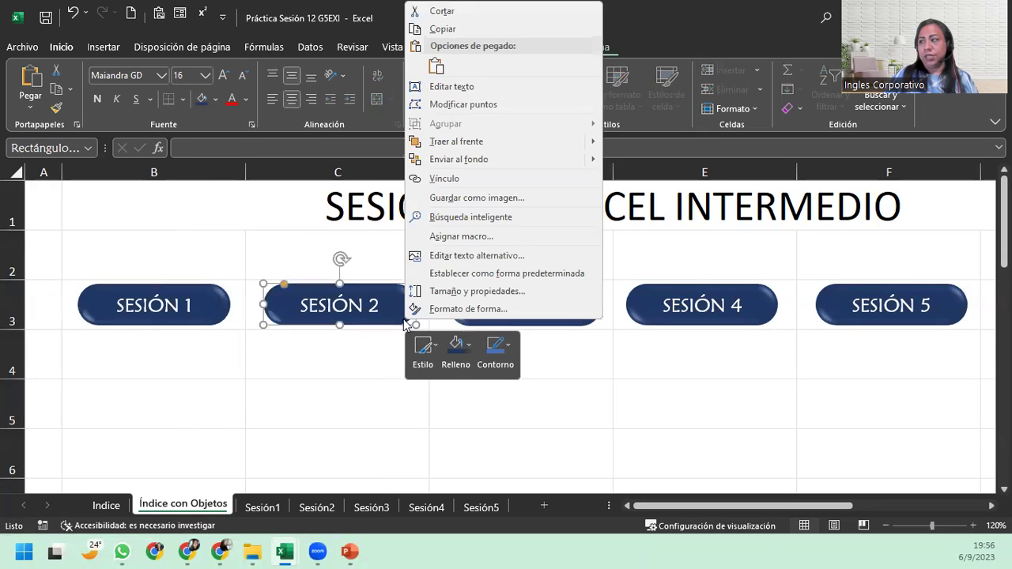
{"action": "left_click", "coordinate": [454, 178]}
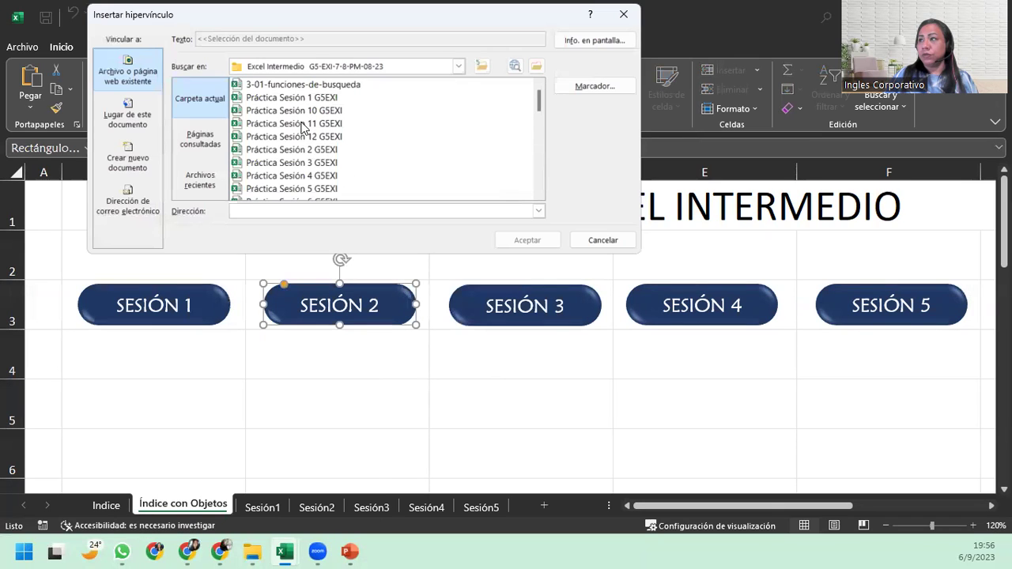
{"action": "left_click", "coordinate": [290, 149]}
{"action": "left_click", "coordinate": [525, 239]}
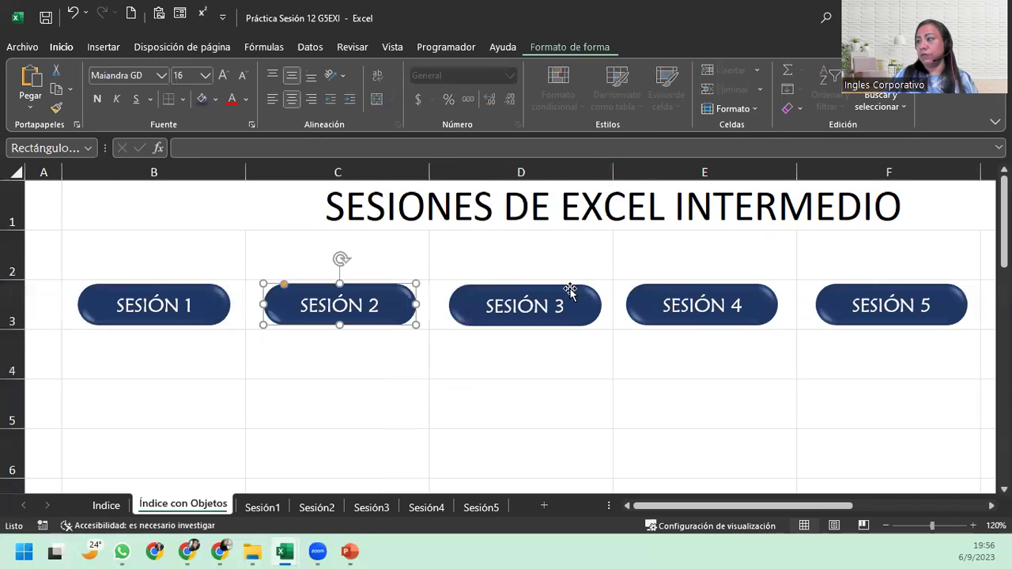
{"action": "right_click", "coordinate": [583, 316]}
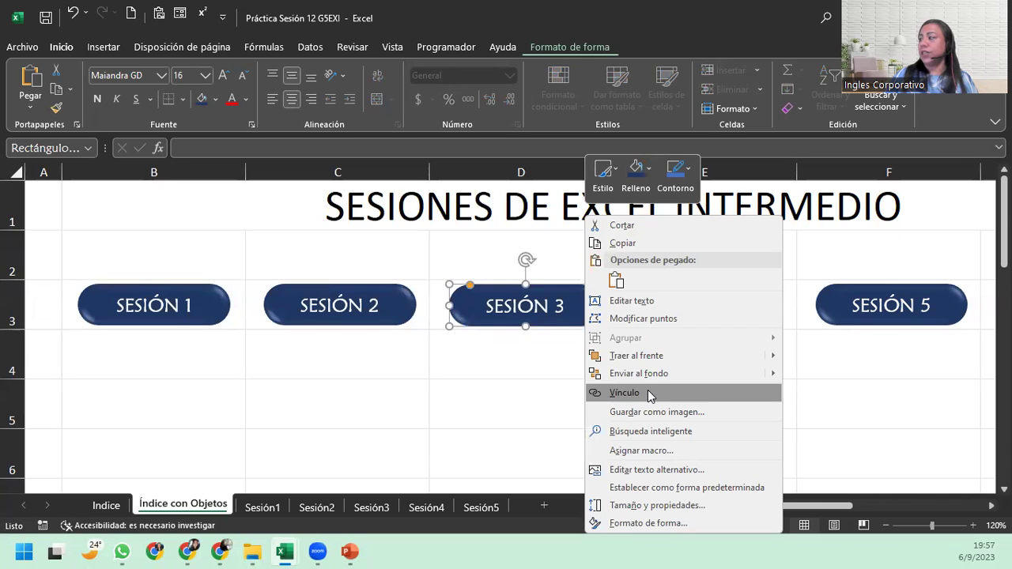
{"action": "left_click", "coordinate": [624, 393]}
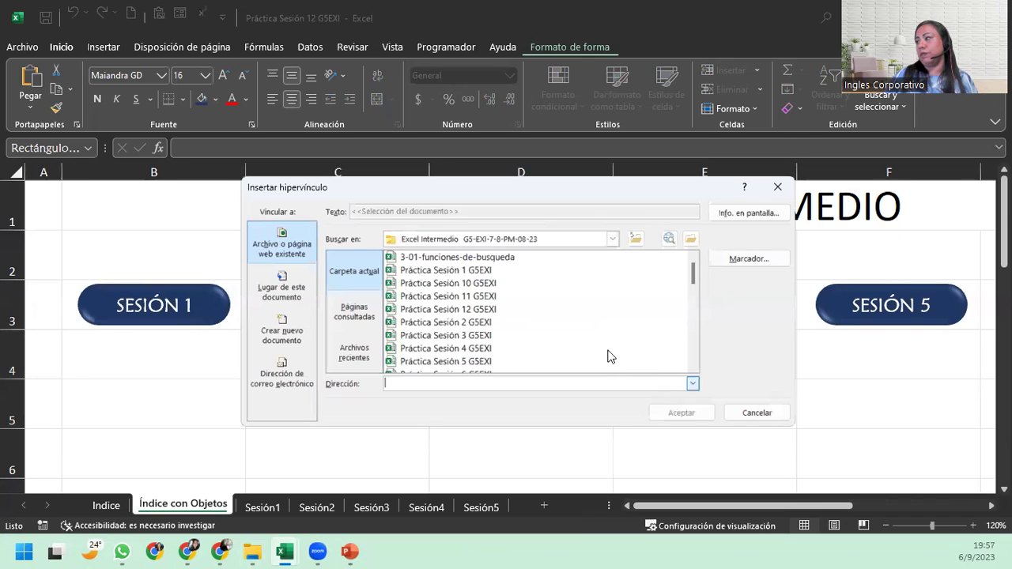
{"action": "left_click", "coordinate": [446, 336]}
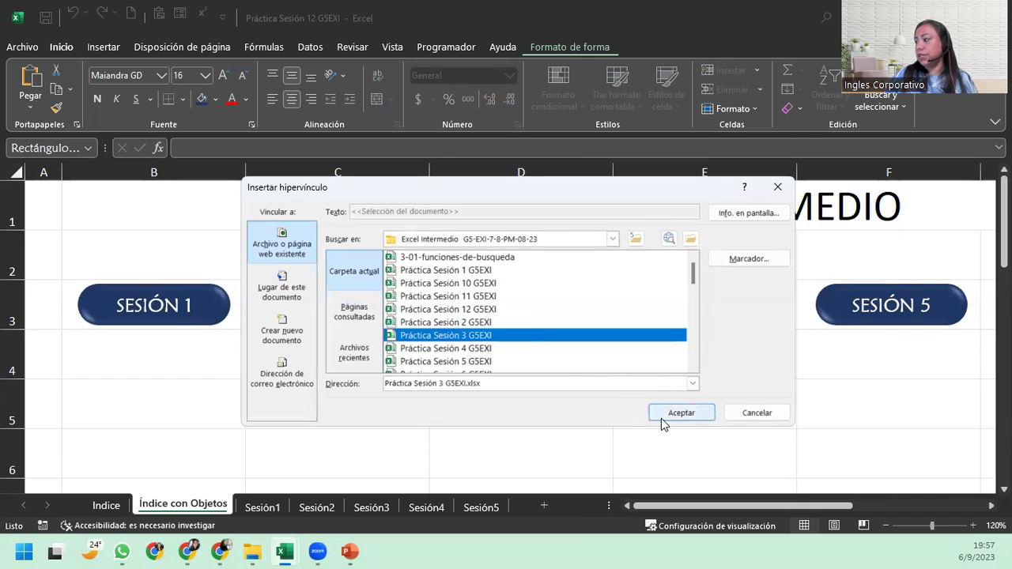
{"action": "left_click", "coordinate": [668, 421]}
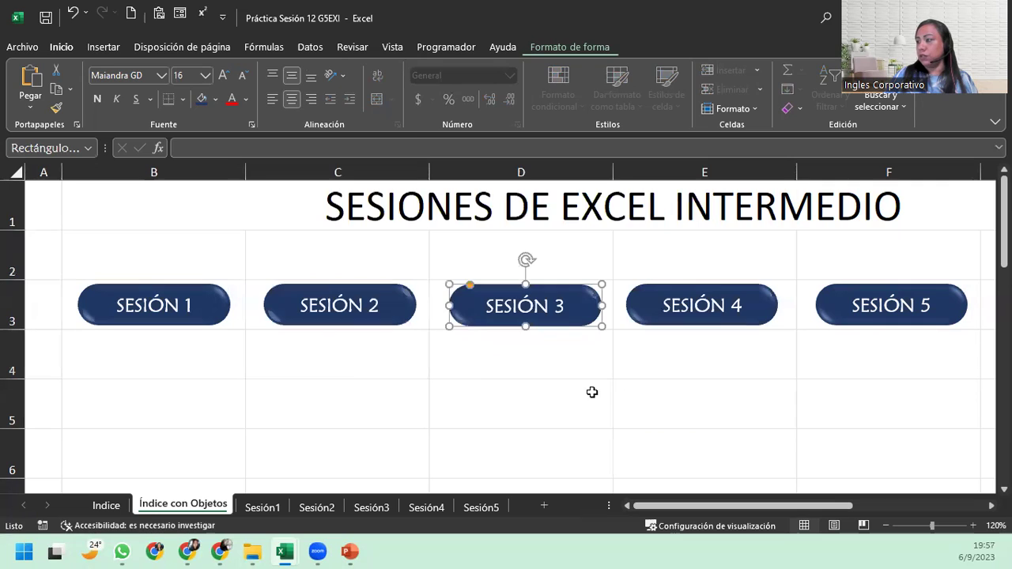
- Link SESIÓN 4 and SESIÓN 5 to the Práctica Sesión 4 and 5 G5EXI workbooks
{"action": "right_click", "coordinate": [644, 318]}
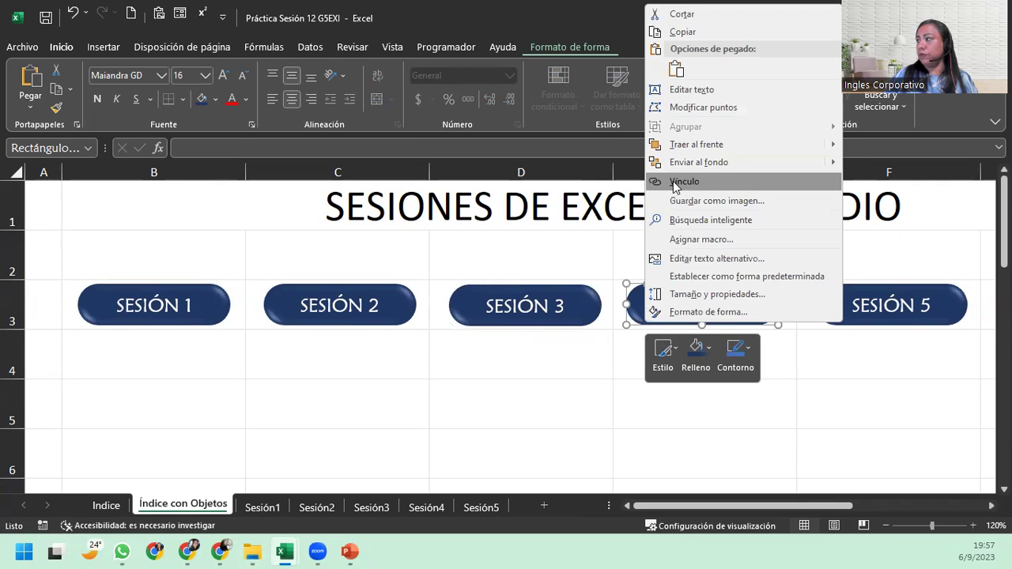
{"action": "left_click", "coordinate": [681, 181]}
{"action": "left_click", "coordinate": [480, 181]}
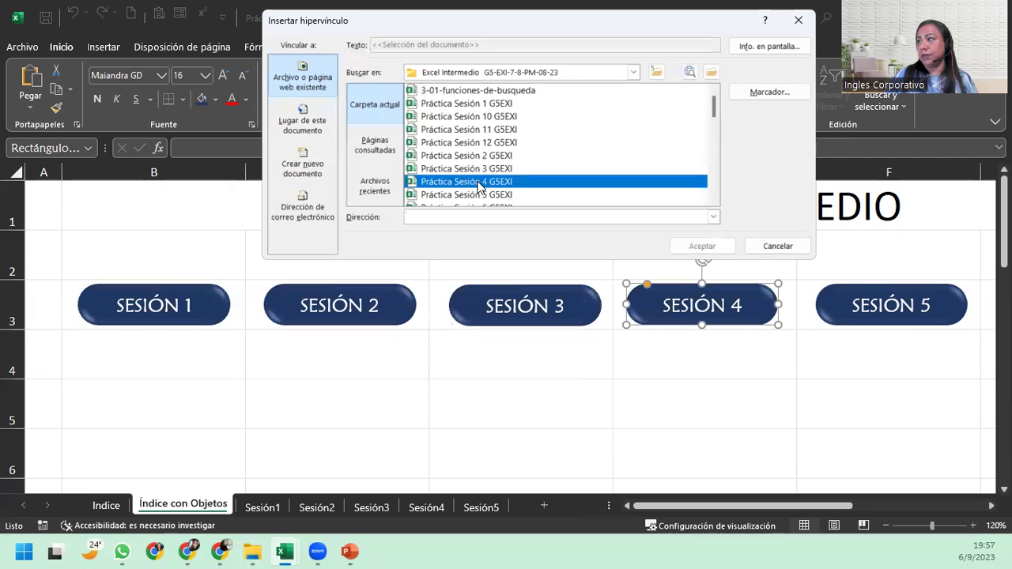
{"action": "left_click", "coordinate": [684, 246]}
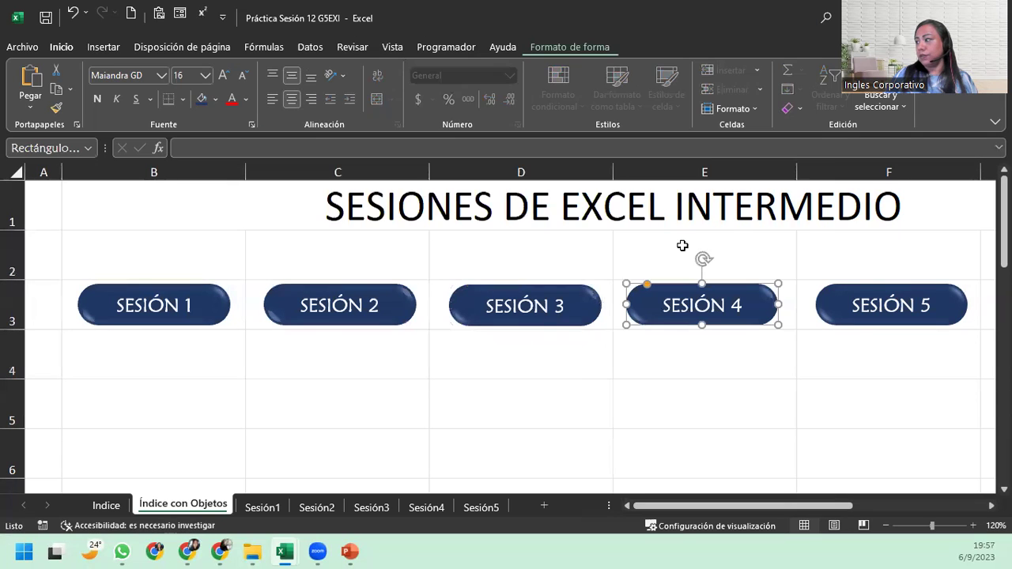
{"action": "right_click", "coordinate": [832, 311]}
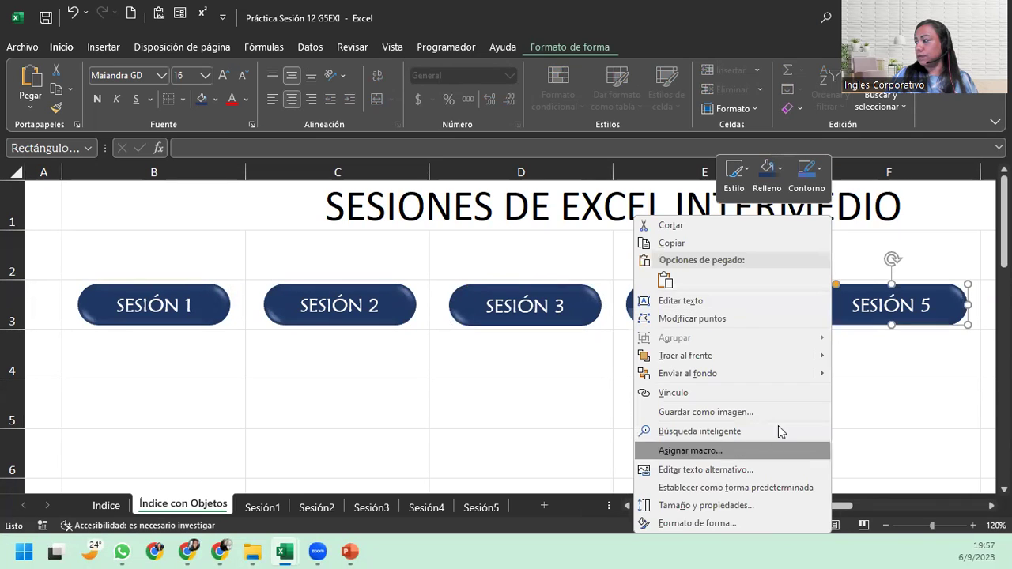
{"action": "left_click", "coordinate": [776, 393]}
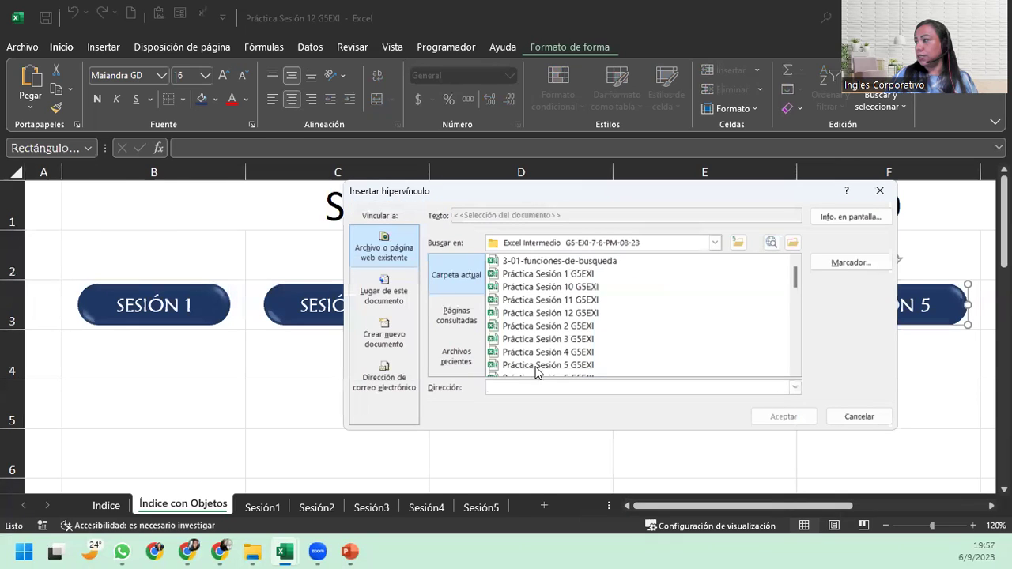
{"action": "scroll", "coordinate": [581, 342], "scroll_direction": "down", "scroll_amount": 1}
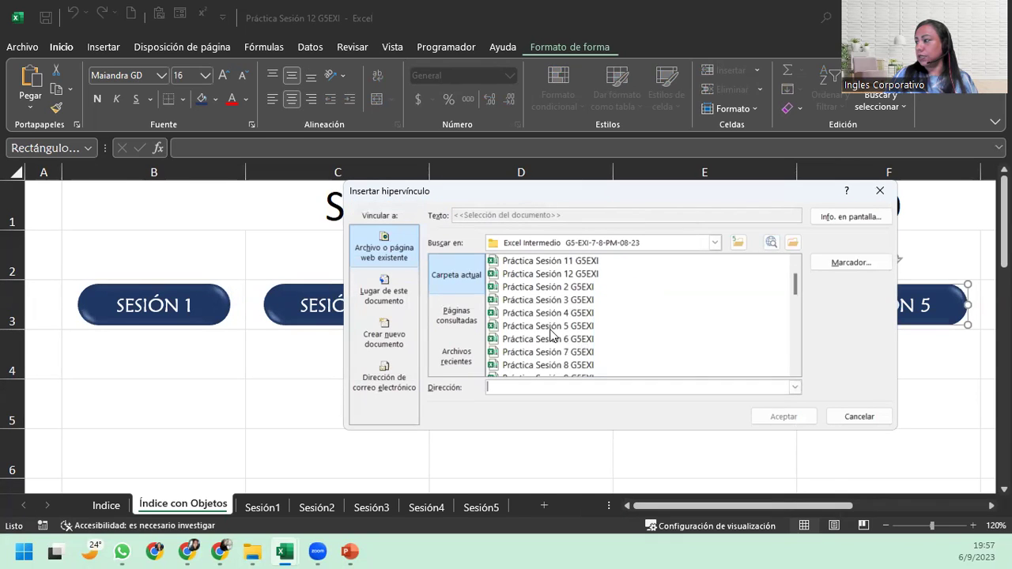
{"action": "left_click", "coordinate": [550, 327]}
{"action": "left_click", "coordinate": [789, 417]}
{"action": "left_click", "coordinate": [688, 413]}
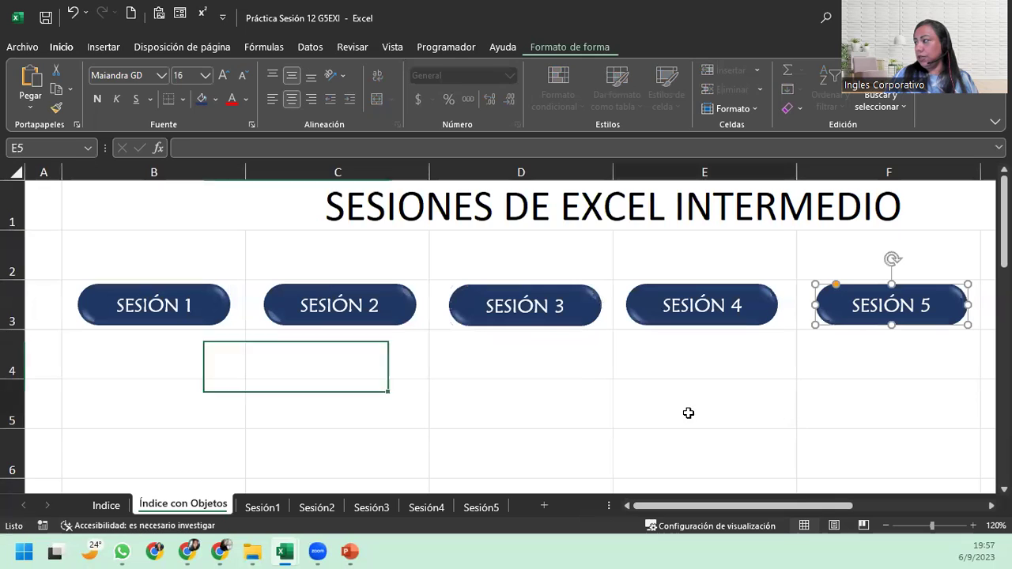
{"action": "left_click", "coordinate": [700, 307]}
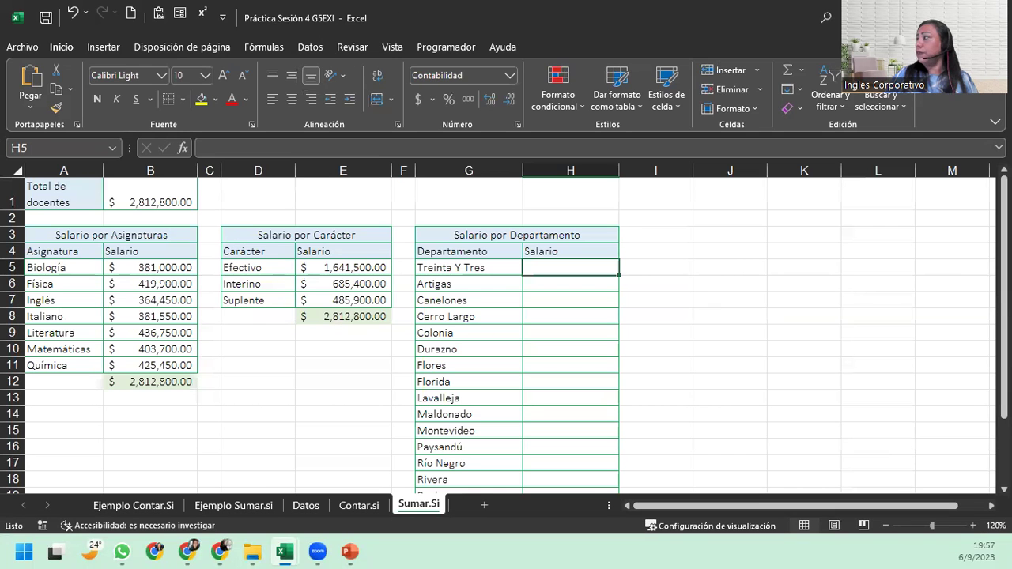
{"action": "key", "text": "ctrl+w"}
{"action": "left_click", "coordinate": [498, 294]}
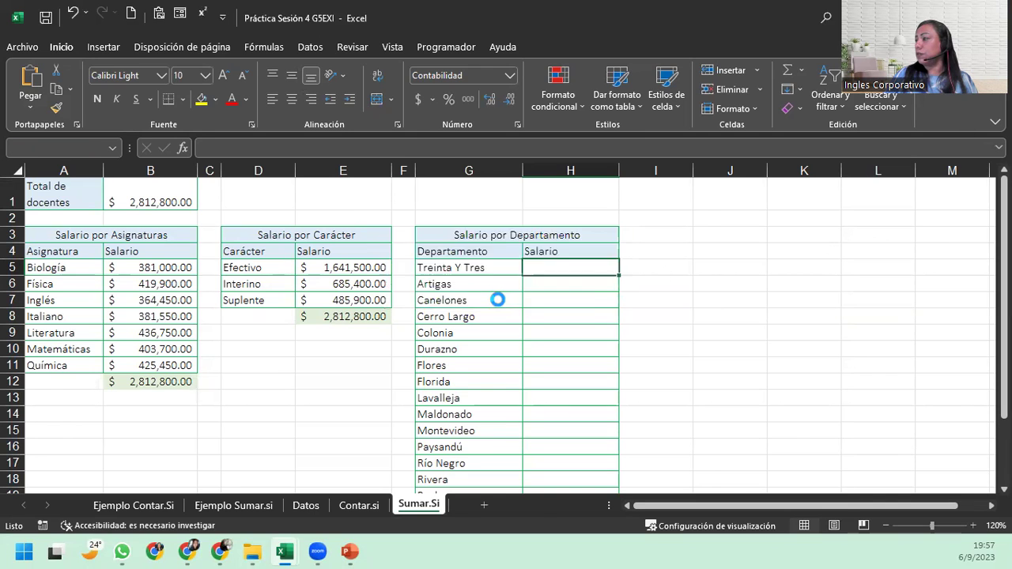
{"action": "left_click", "coordinate": [829, 303]}
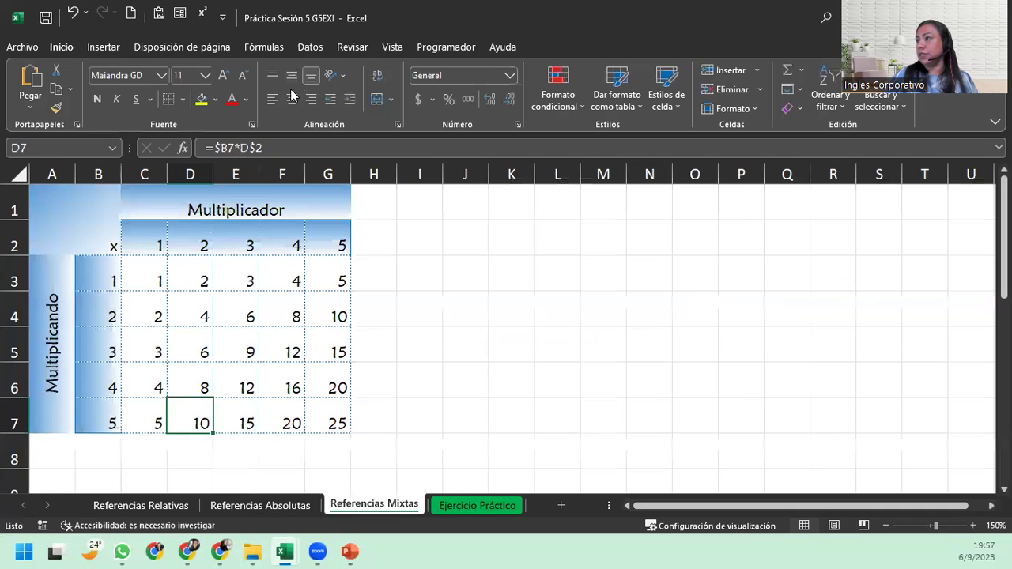
{"action": "key", "text": "ctrl+w"}
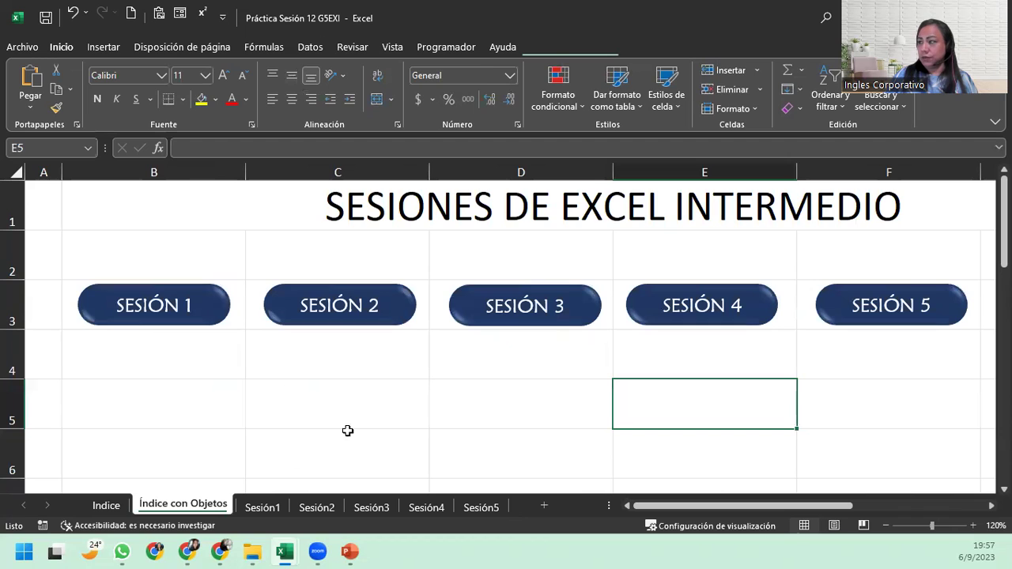
{"action": "left_click", "coordinate": [197, 408]}
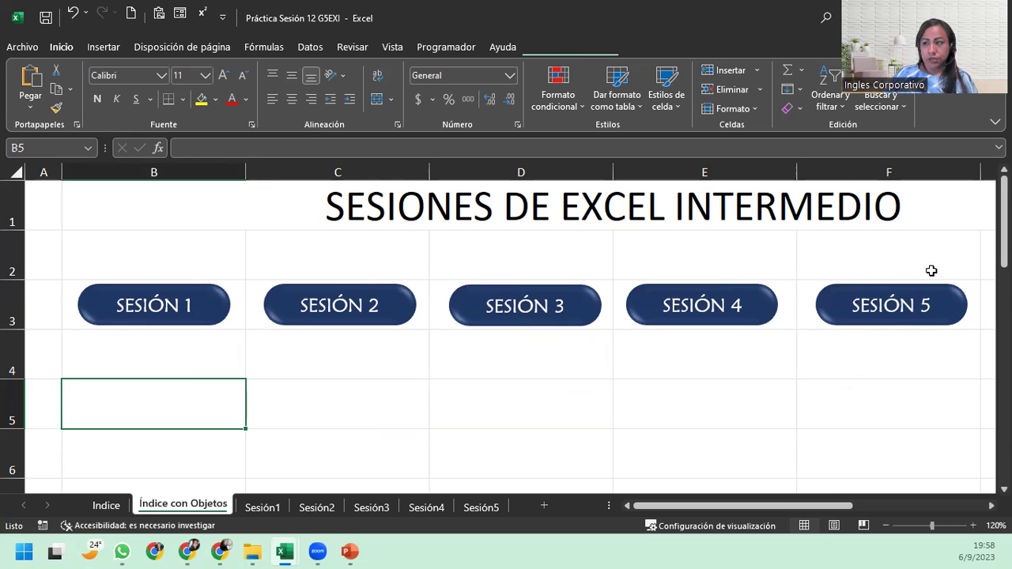
- Set the font for the entire sheet to Maiandra GD
{"action": "left_click", "coordinate": [14, 172]}
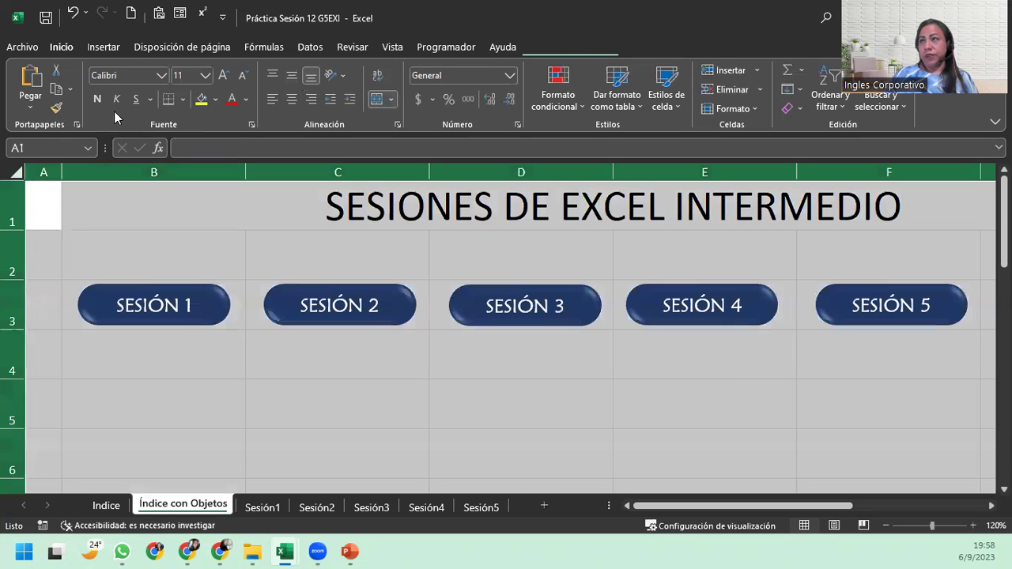
{"action": "left_click", "coordinate": [161, 75]}
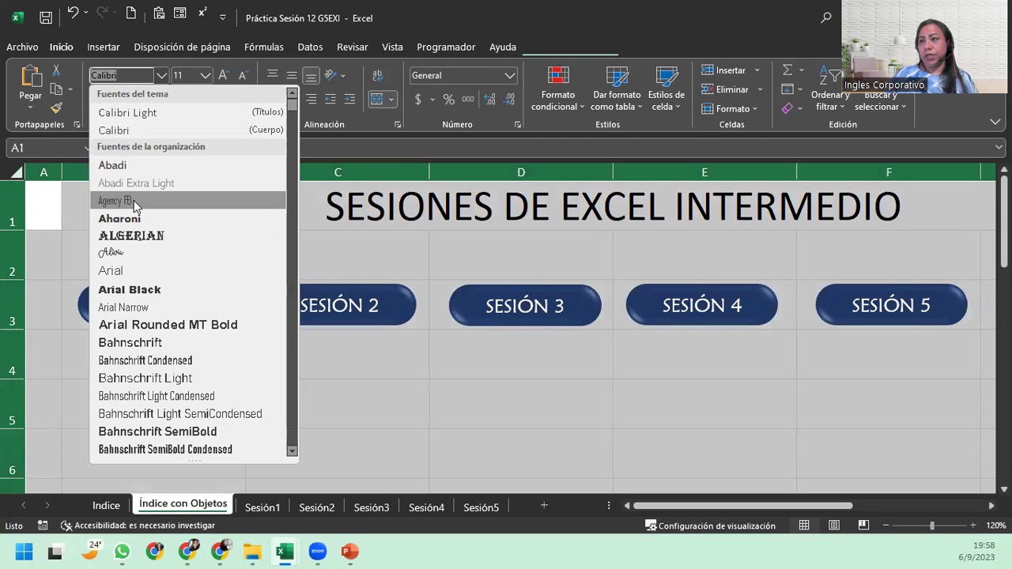
{"action": "type", "text": "Ma"}
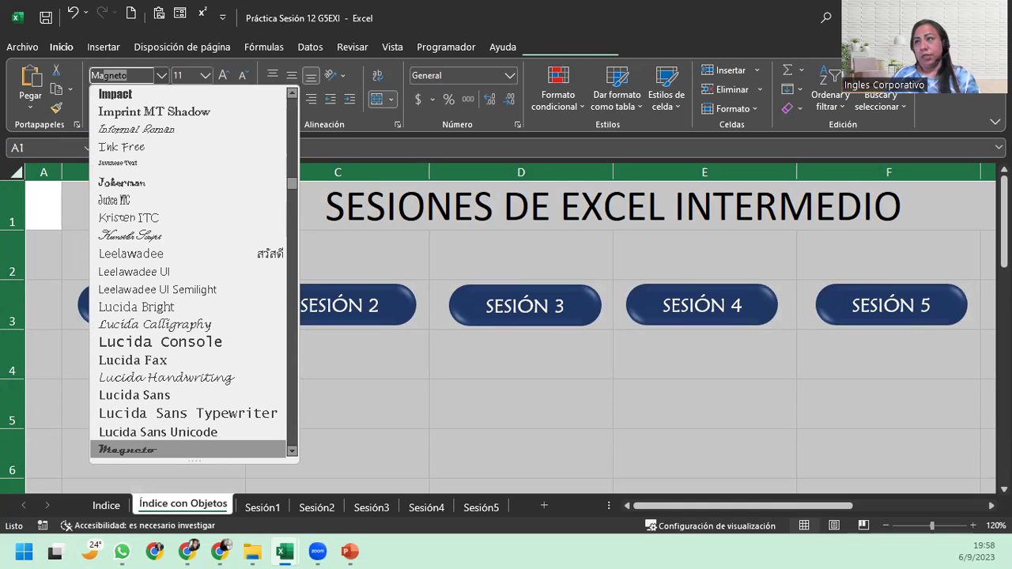
{"action": "type", "text": "iandra GD"}
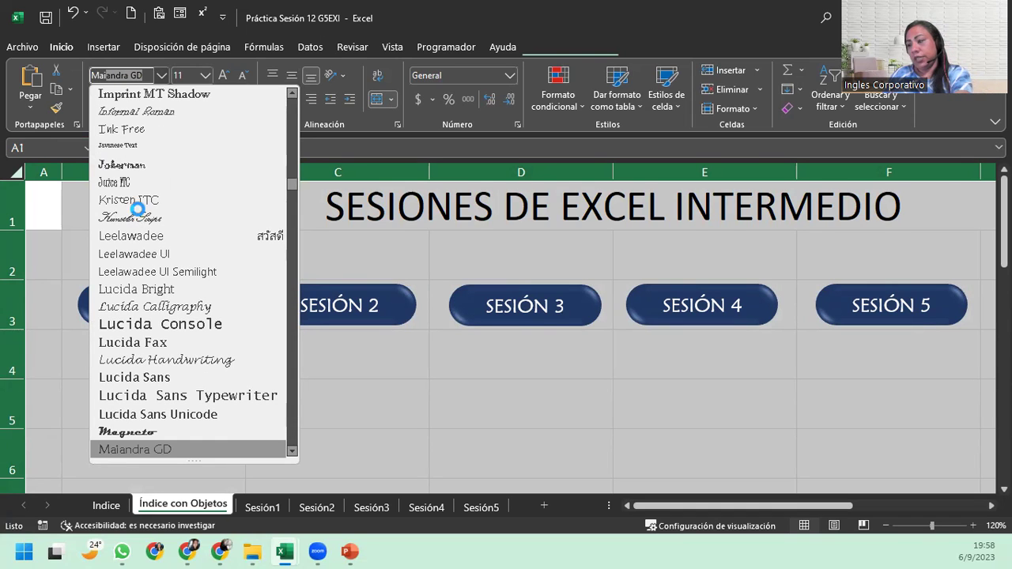
{"action": "key", "text": "Return"}
- Color the SESIONES DE EXCEL INTERMEDIO title in B1 blue
{"action": "left_click", "coordinate": [310, 225]}
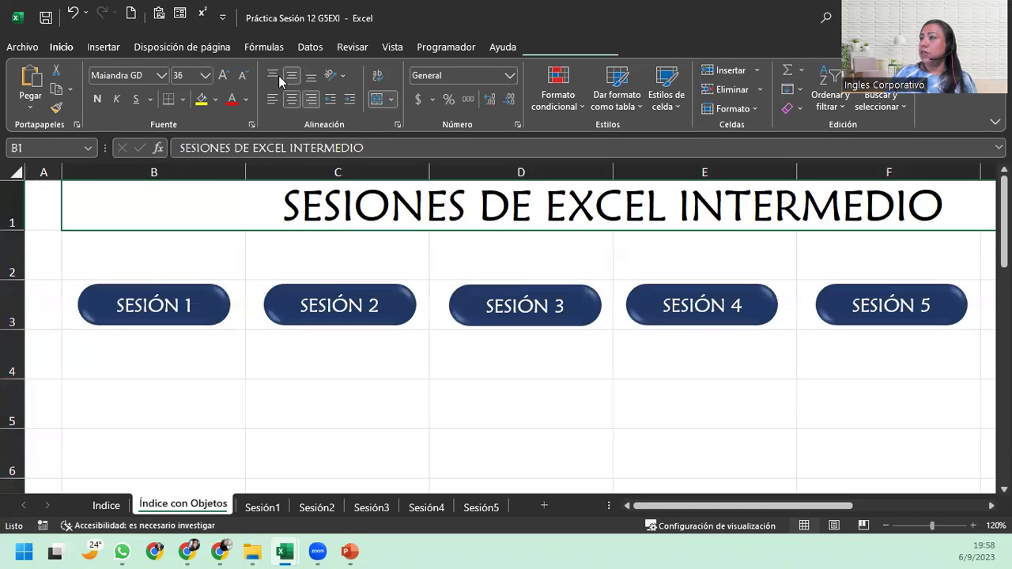
{"action": "left_click", "coordinate": [247, 100]}
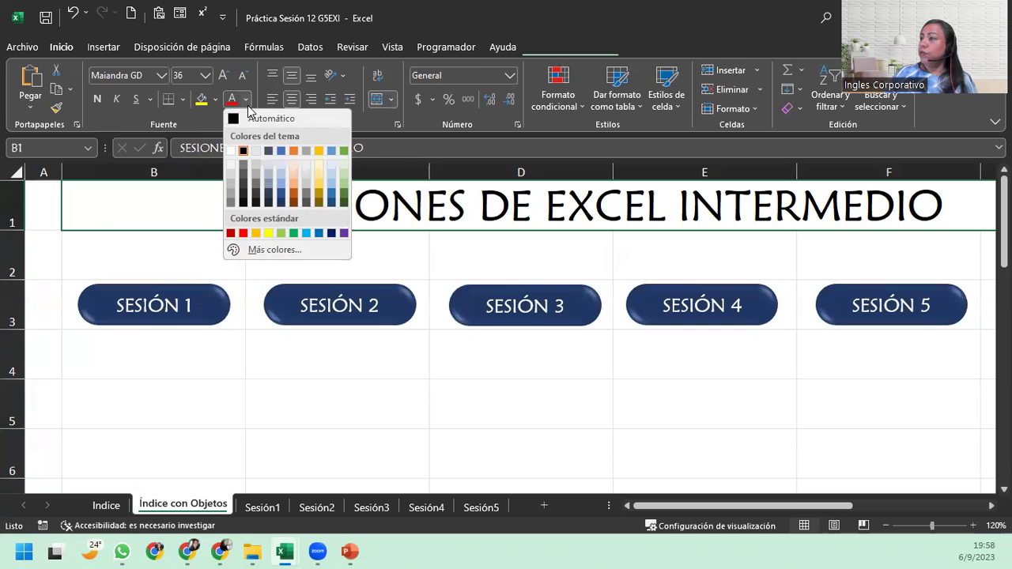
{"action": "left_click", "coordinate": [279, 198]}
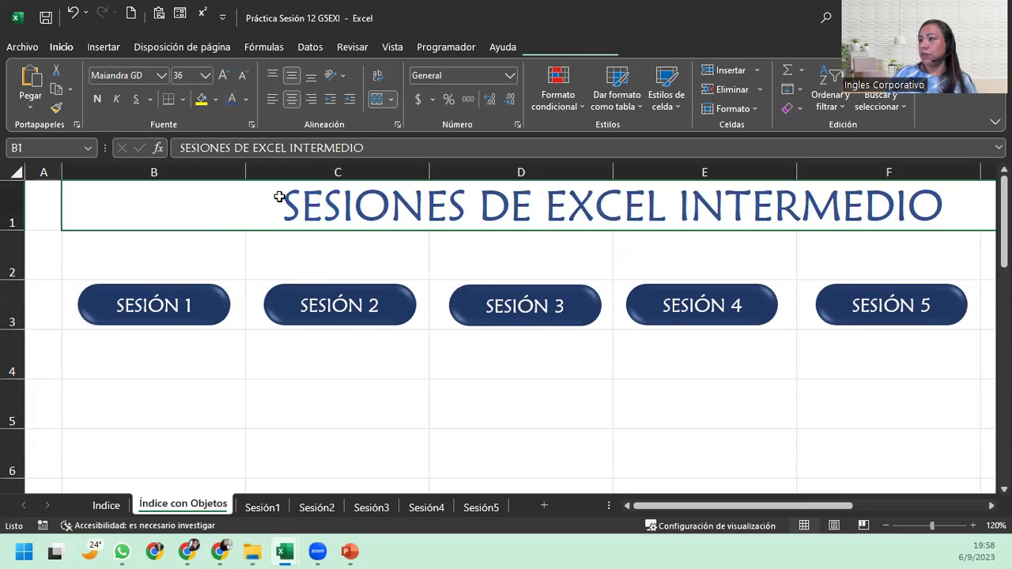
{"action": "left_click", "coordinate": [291, 256]}
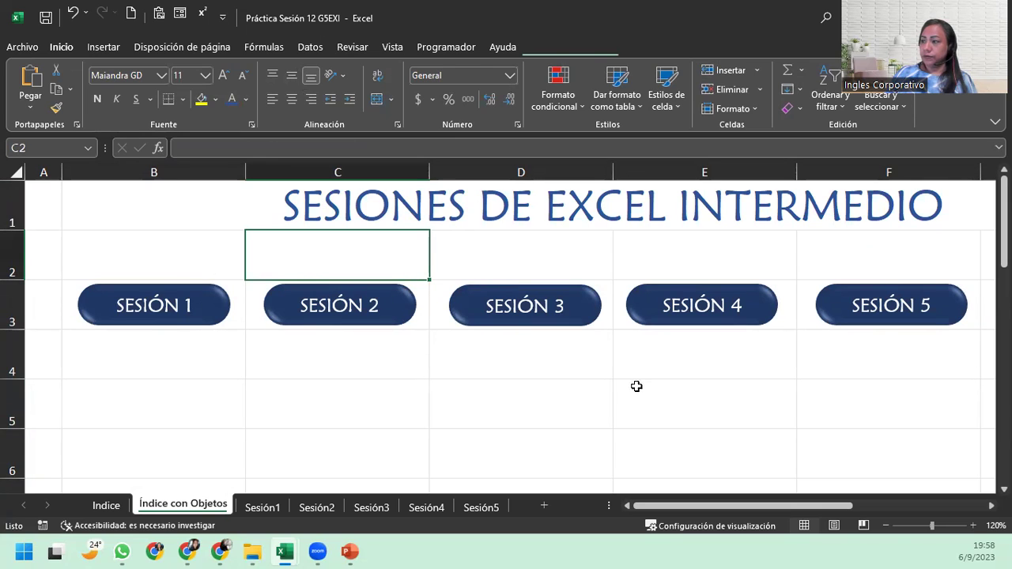
- Select the five SESIÓN 1–5 buttons and copy them down into row 5
{"action": "right_click", "coordinate": [148, 316]}
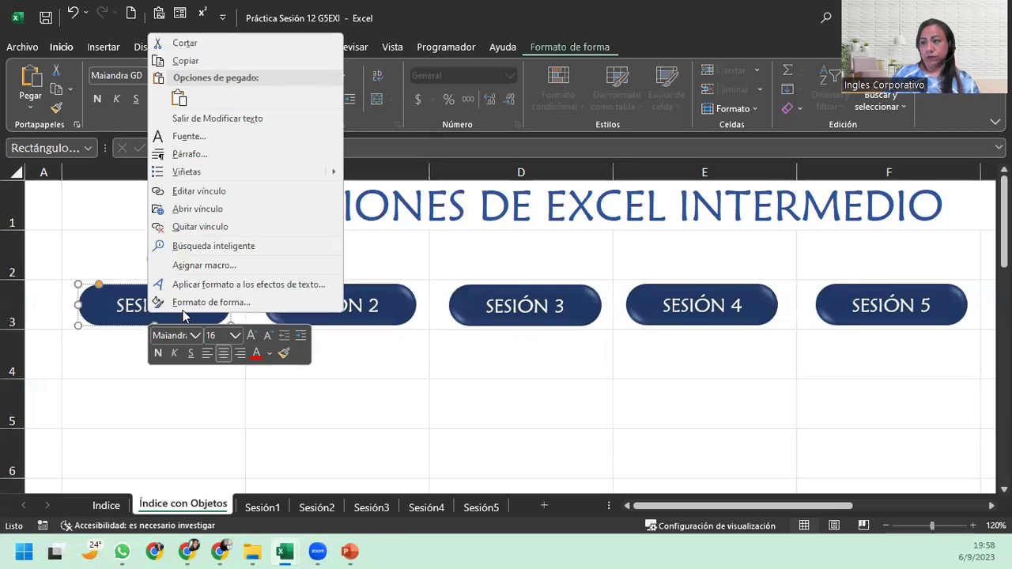
{"action": "key", "text": "Escape"}
{"action": "left_click", "coordinate": [401, 313], "text": "ctrl"}
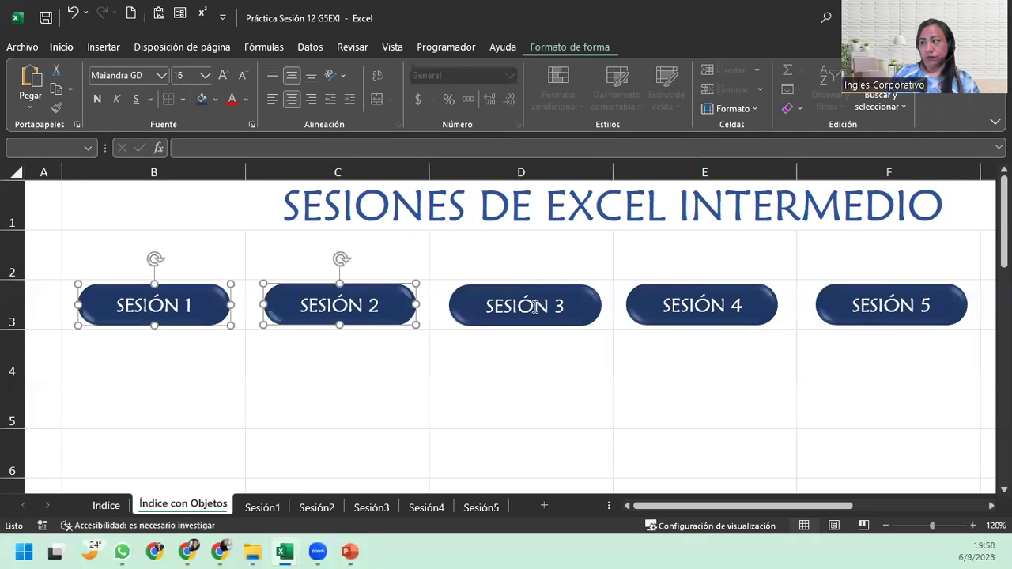
{"action": "left_click", "coordinate": [559, 307], "text": "ctrl"}
{"action": "left_click", "coordinate": [697, 307], "text": "ctrl"}
{"action": "left_click", "coordinate": [846, 308], "text": "ctrl"}
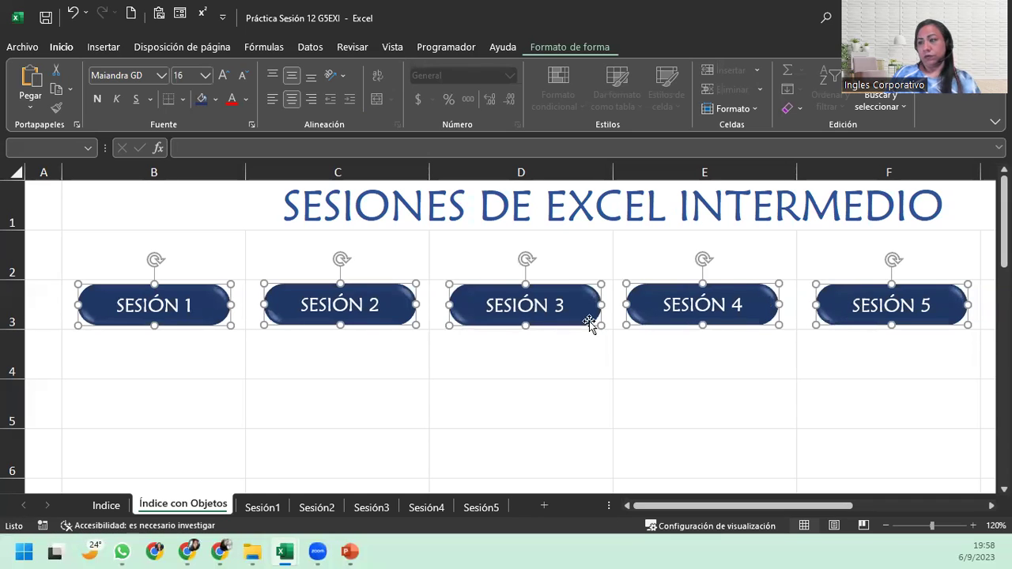
{"action": "left_click_drag", "start_coordinate": [180, 328], "coordinate": [177, 422]}
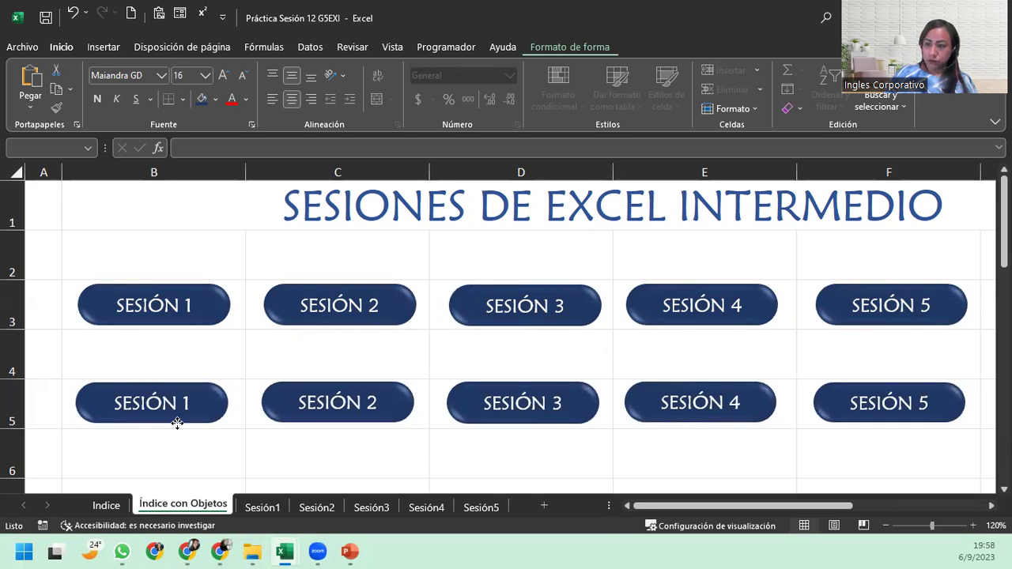
- Place the copies in row 5 and relabel the first two SESIÓN 6 and SESIÓN 7
{"action": "left_click_drag", "start_coordinate": [179, 424], "coordinate": [179, 423]}
{"action": "left_click", "coordinate": [184, 401]}
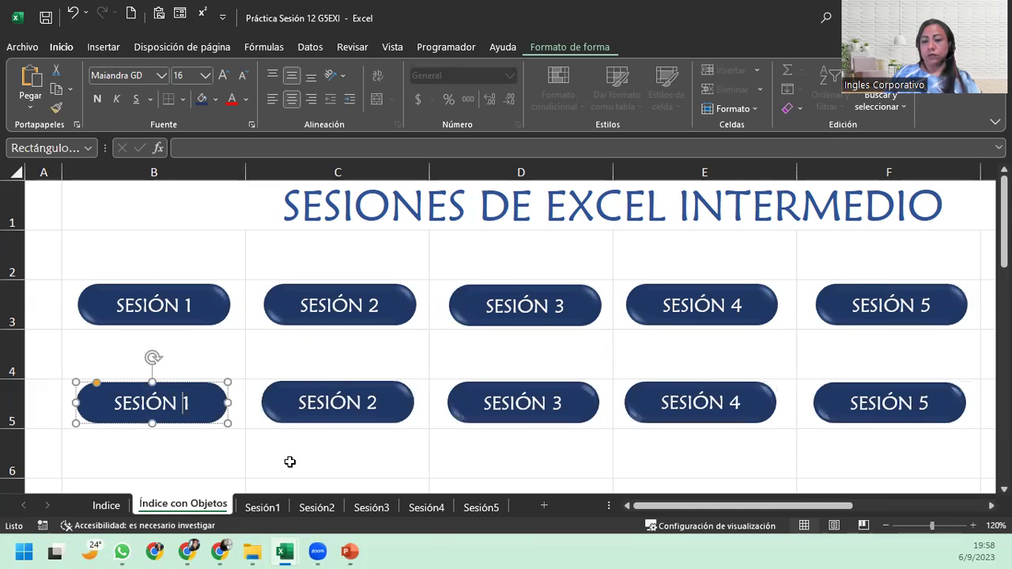
{"action": "key", "text": "Delete"}
{"action": "type", "text": "6"}
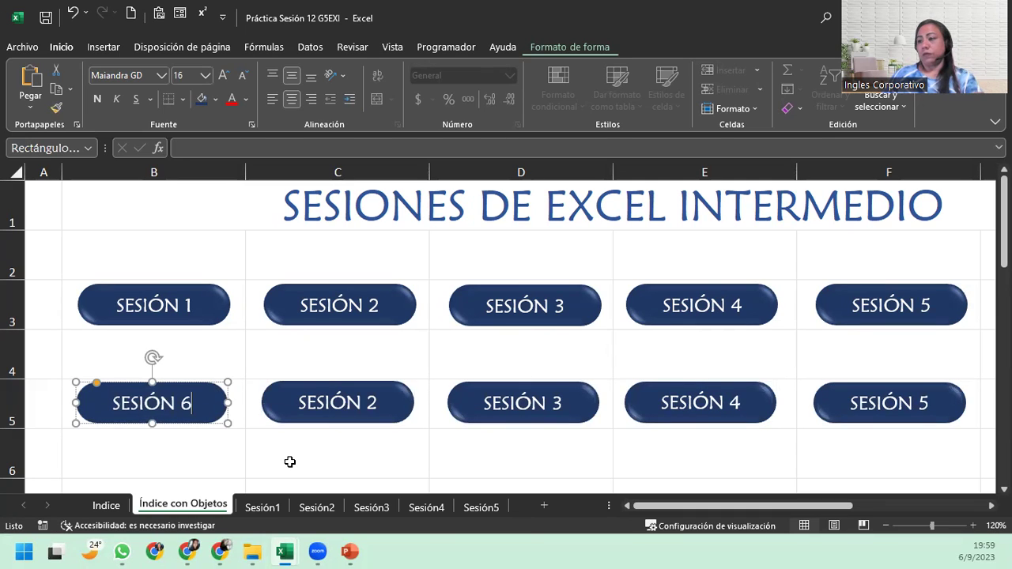
{"action": "double_click", "coordinate": [376, 402]}
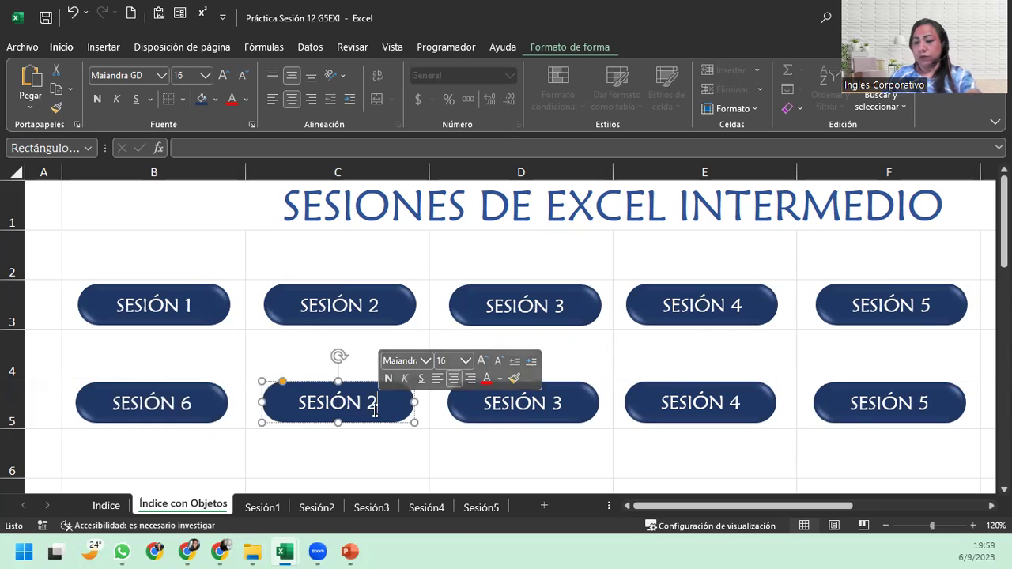
{"action": "key", "text": "BackSpace"}
{"action": "type", "text": "7"}
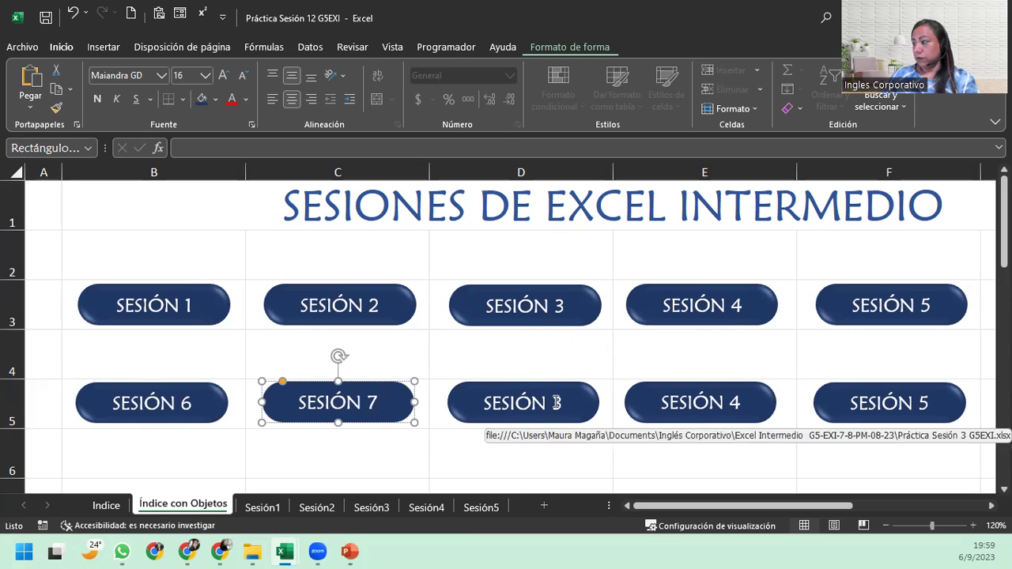
- Relabel the remaining copies SESIÓN 8, SESIÓN 9 and SESIÓN 10
{"action": "double_click", "coordinate": [553, 403]}
{"action": "key", "text": "Delete"}
{"action": "type", "text": "8"}
{"action": "left_click", "coordinate": [777, 419]}
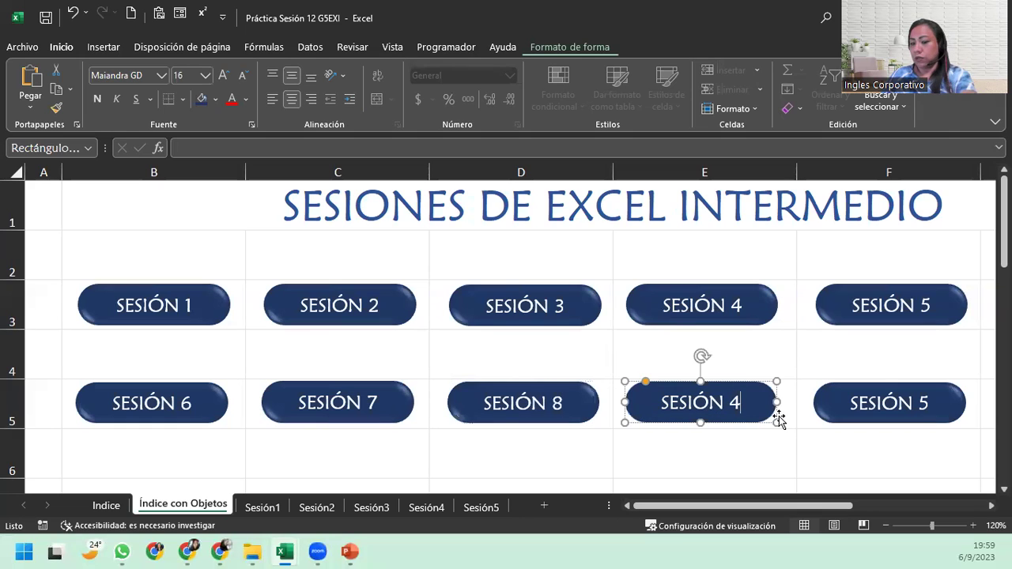
{"action": "key", "text": "BackSpace"}
{"action": "type", "text": "9"}
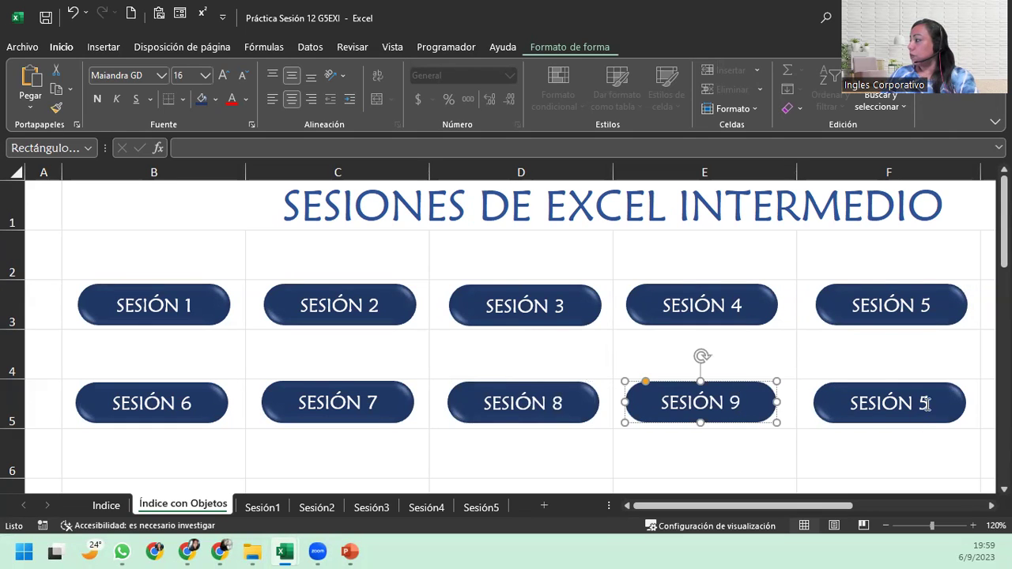
{"action": "left_click", "coordinate": [926, 406]}
{"action": "key", "text": "BackSpace"}
{"action": "type", "text": "1"}
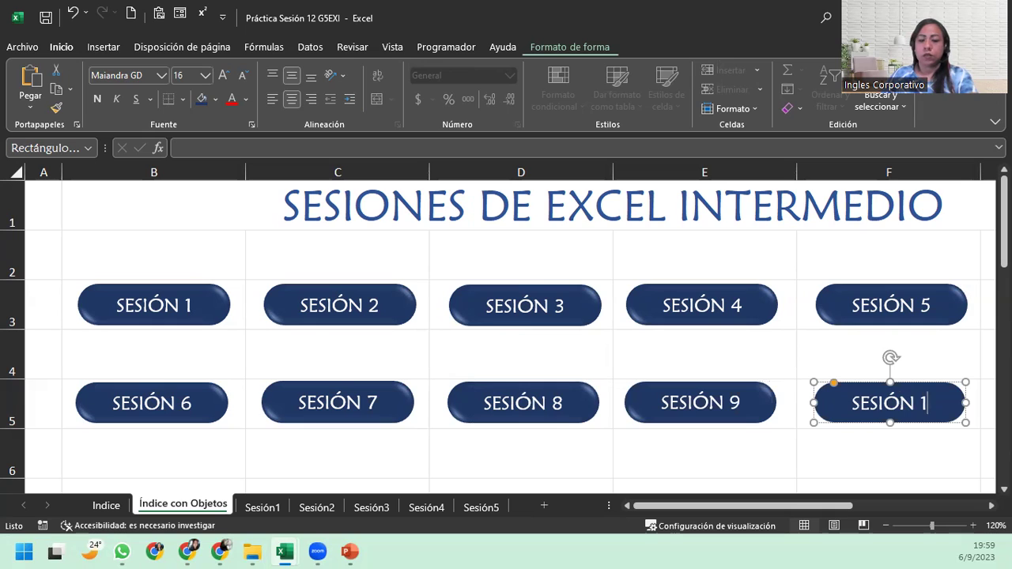
{"action": "type", "text": "0"}
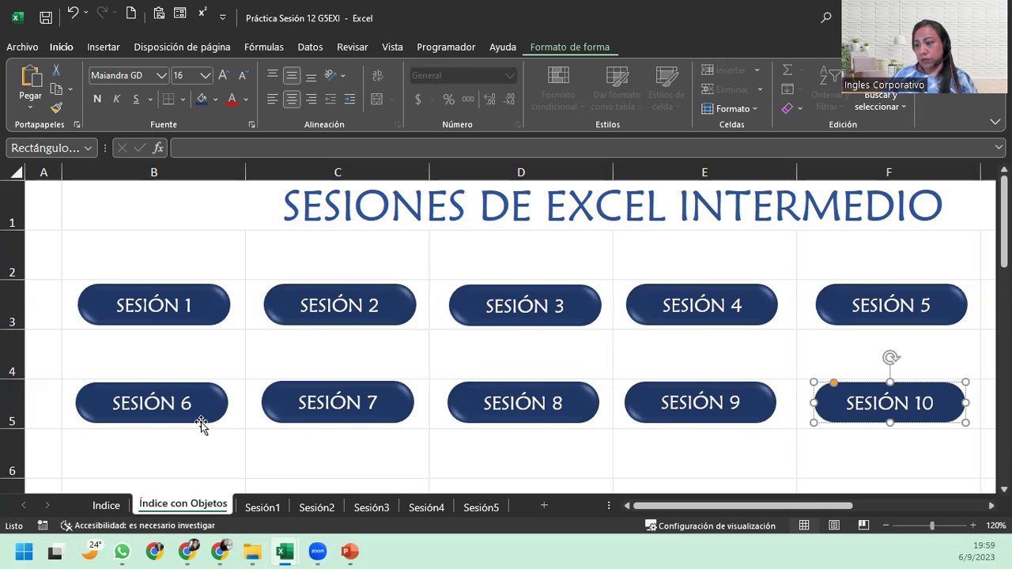
- Link the SESIÓN 6 and SESIÓN 7 buttons to the Práctica Sesión 6 and 7 workbooks
{"action": "right_click", "coordinate": [210, 428]}
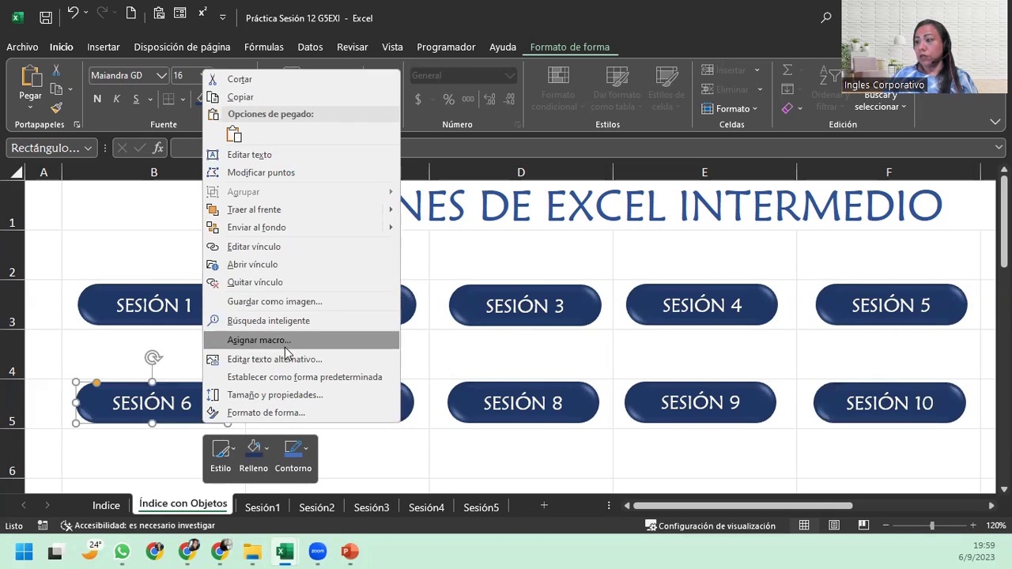
{"action": "left_click", "coordinate": [265, 247]}
{"action": "scroll", "coordinate": [227, 205], "scroll_direction": "down", "scroll_amount": 1}
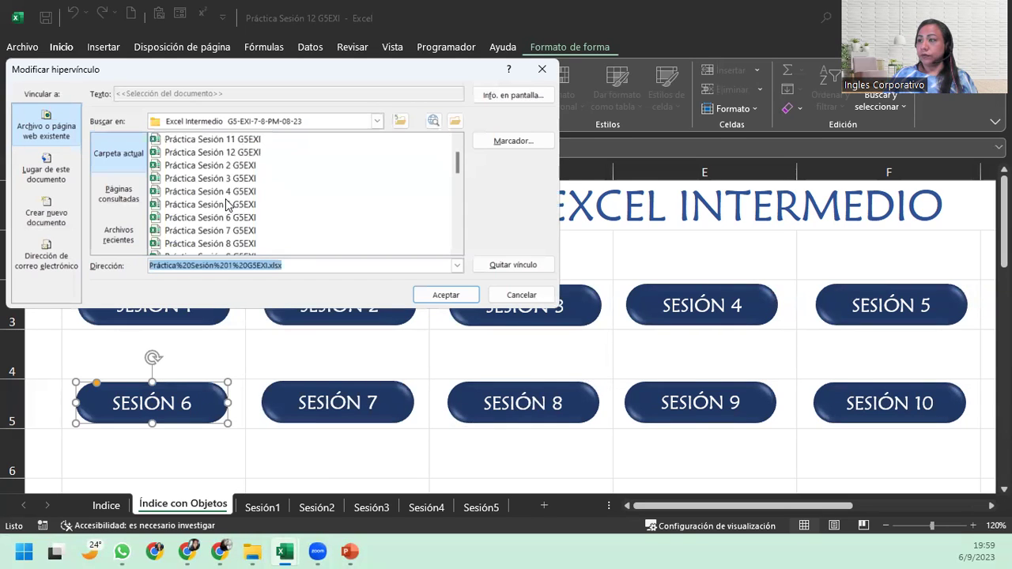
{"action": "double_click", "coordinate": [221, 218]}
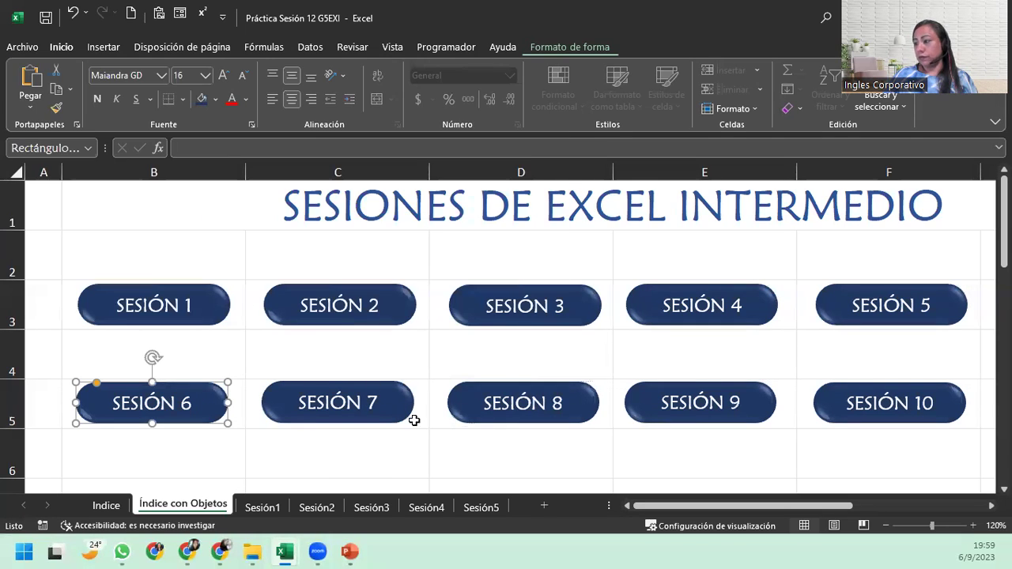
{"action": "right_click", "coordinate": [384, 400]}
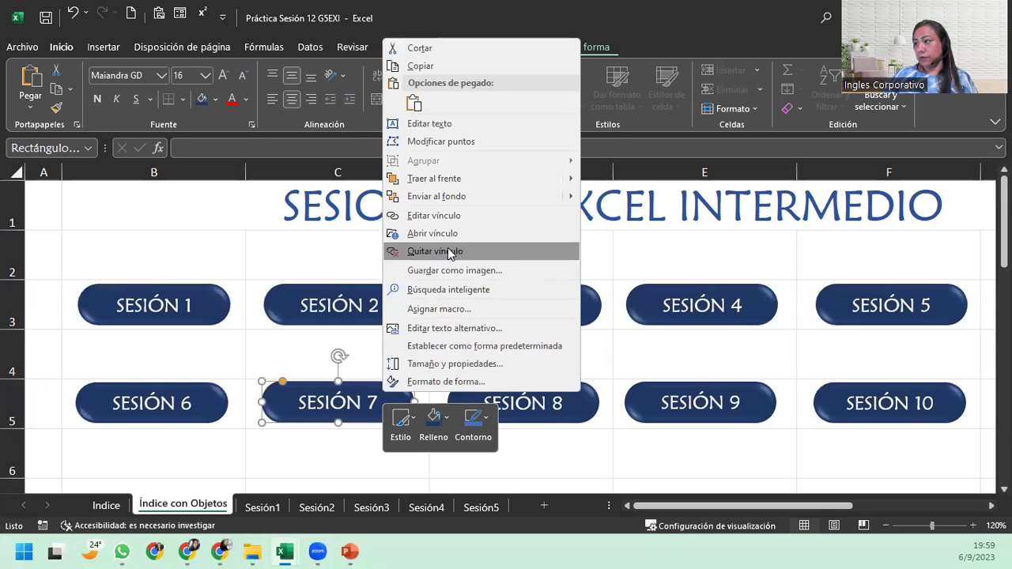
{"action": "left_click", "coordinate": [444, 215]}
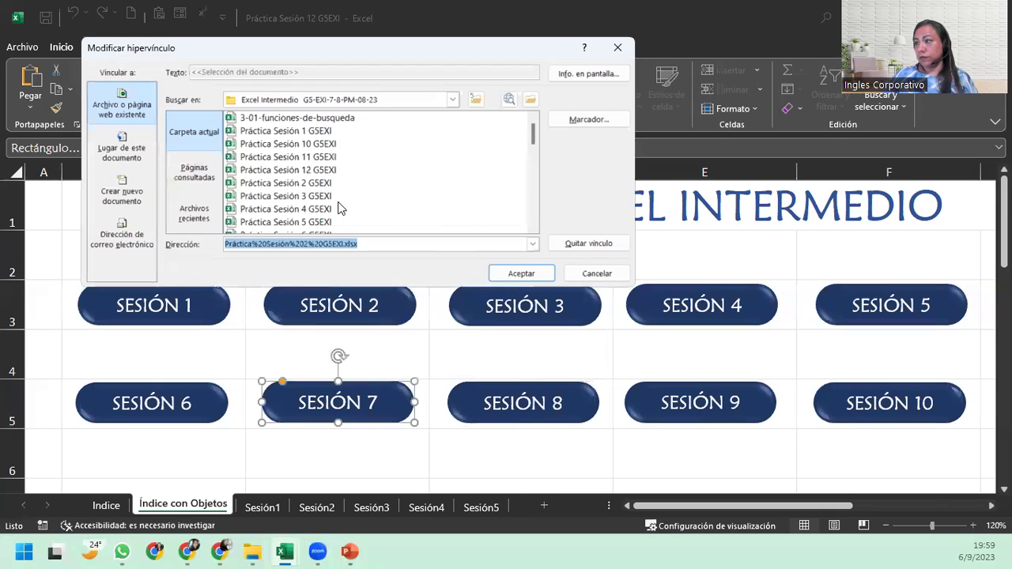
{"action": "scroll", "coordinate": [302, 194], "scroll_direction": "down", "scroll_amount": 1}
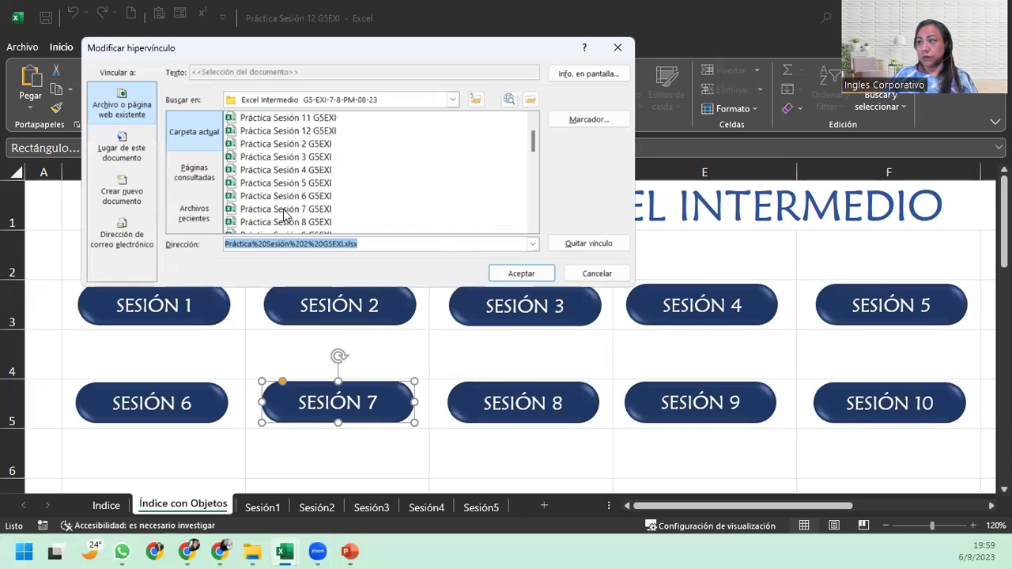
{"action": "double_click", "coordinate": [284, 210]}
- Link the SESIÓN 8 button to the Práctica Sesión 8 workbook
{"action": "left_click", "coordinate": [555, 418]}
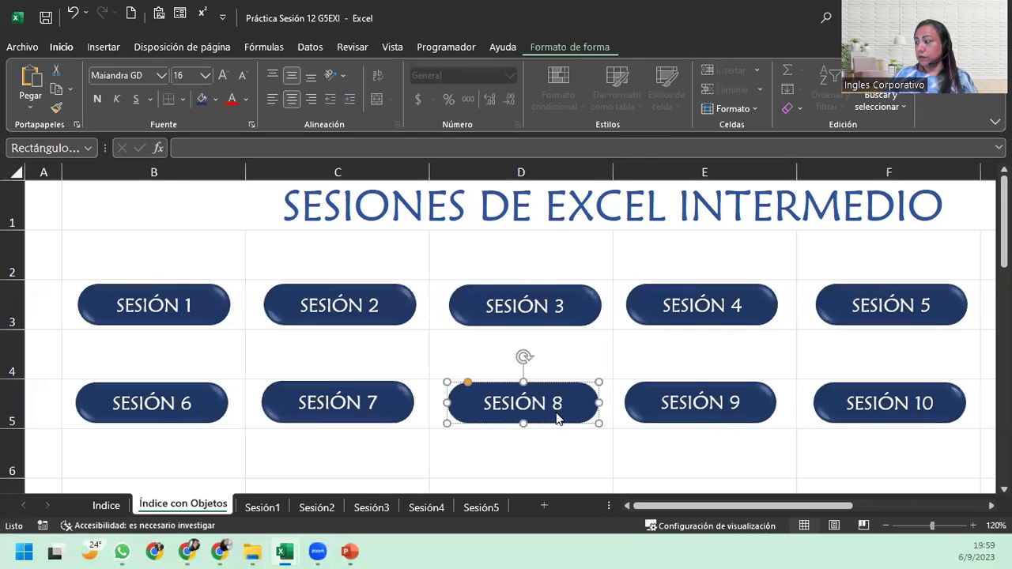
{"action": "right_click", "coordinate": [556, 419]}
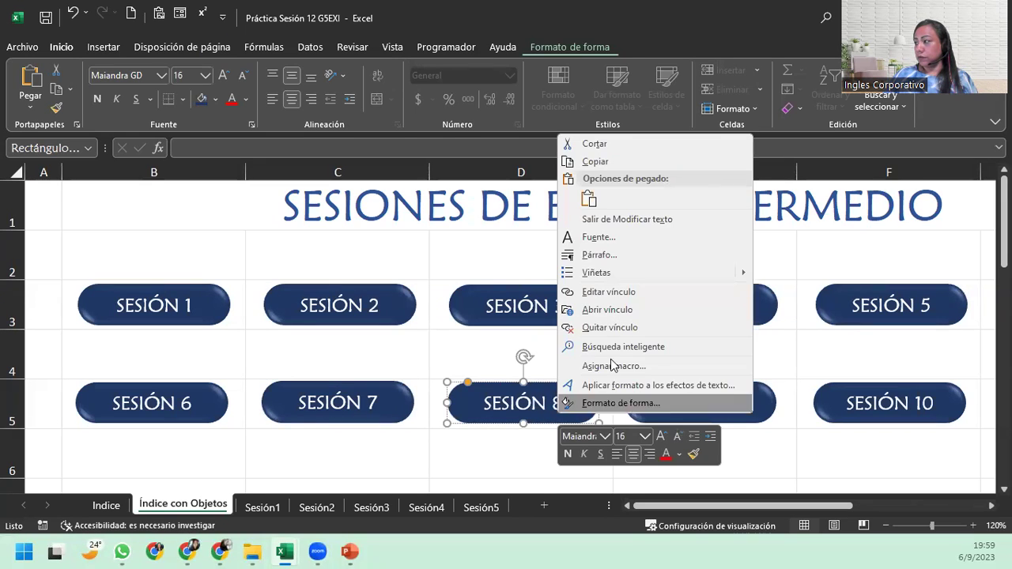
{"action": "left_click", "coordinate": [625, 292]}
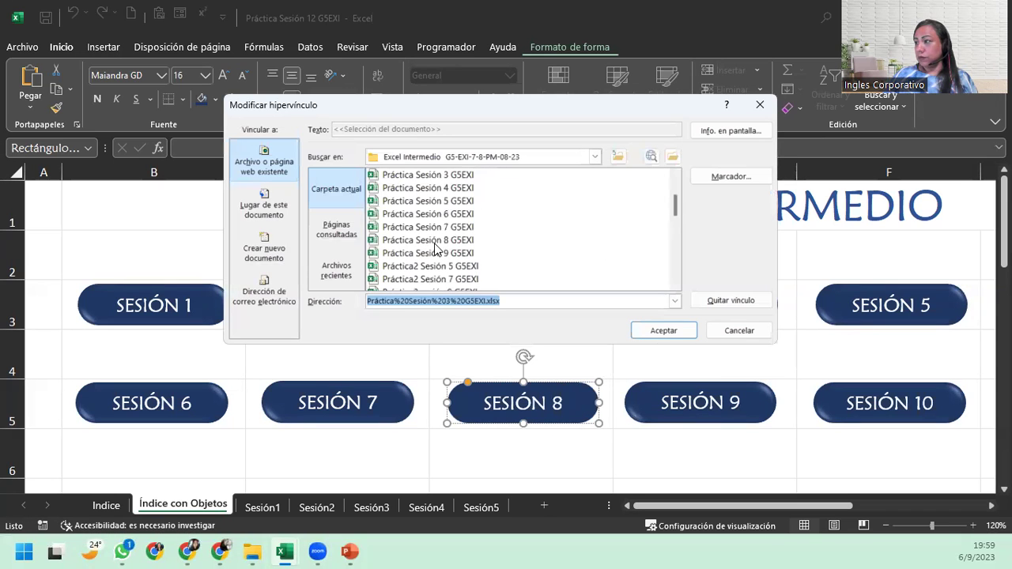
{"action": "double_click", "coordinate": [433, 239]}
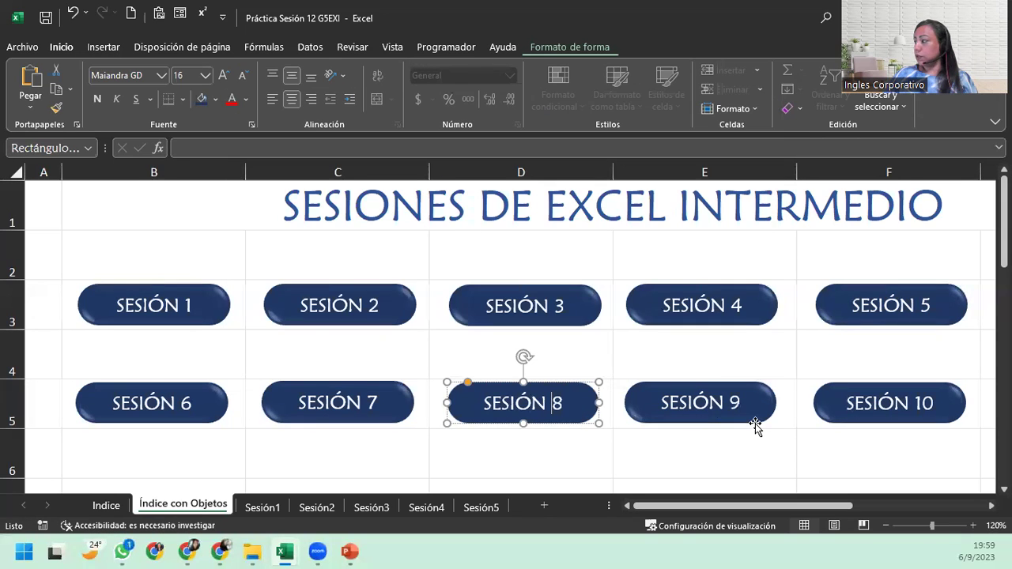
- Close the accidentally opened Práctica Sesión 4 workbook without saving
{"action": "left_click", "coordinate": [755, 422]}
{"action": "right_click", "coordinate": [755, 425]}
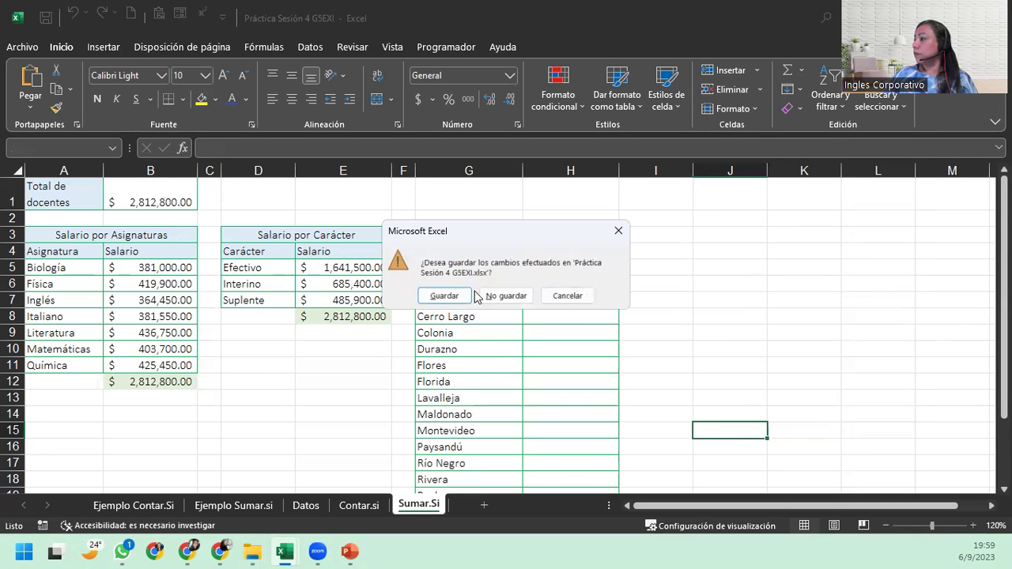
{"action": "left_click", "coordinate": [484, 294]}
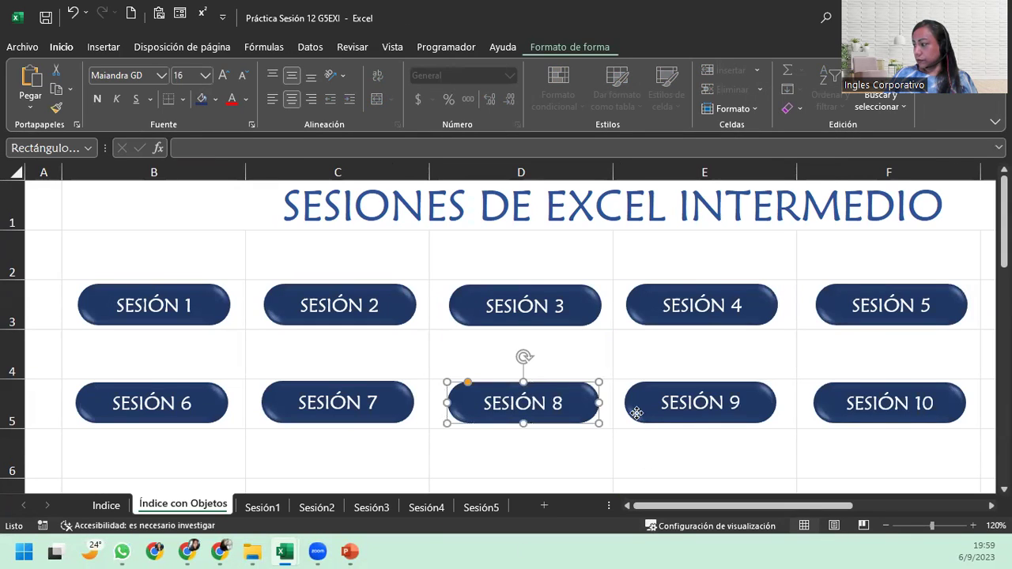
- Link the SESIÓN 9 button to the Práctica Sesión 9 G5EXI workbook
{"action": "right_click", "coordinate": [637, 415]}
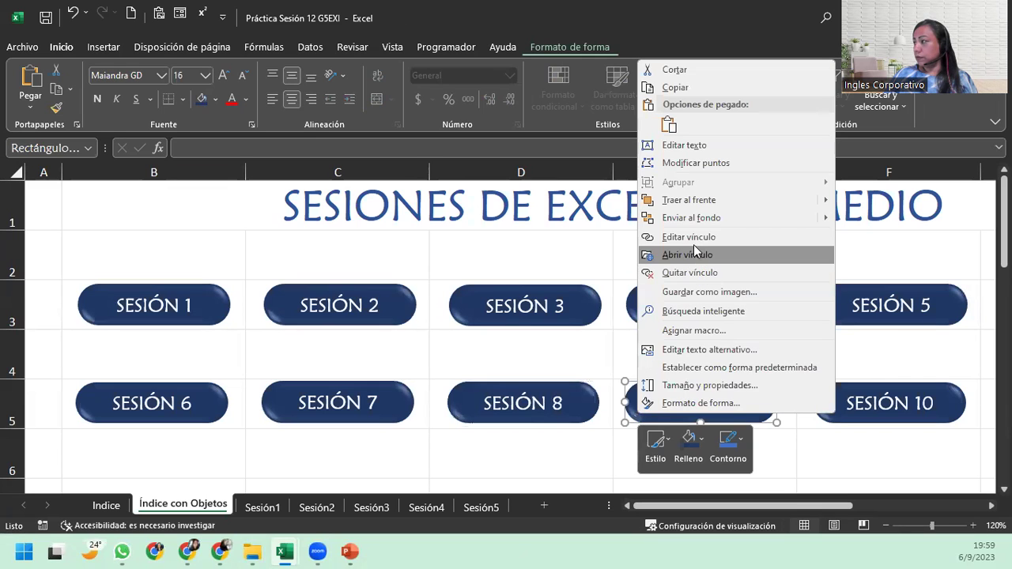
{"action": "left_click", "coordinate": [672, 237]}
{"action": "scroll", "coordinate": [497, 229], "scroll_direction": "down", "scroll_amount": 2}
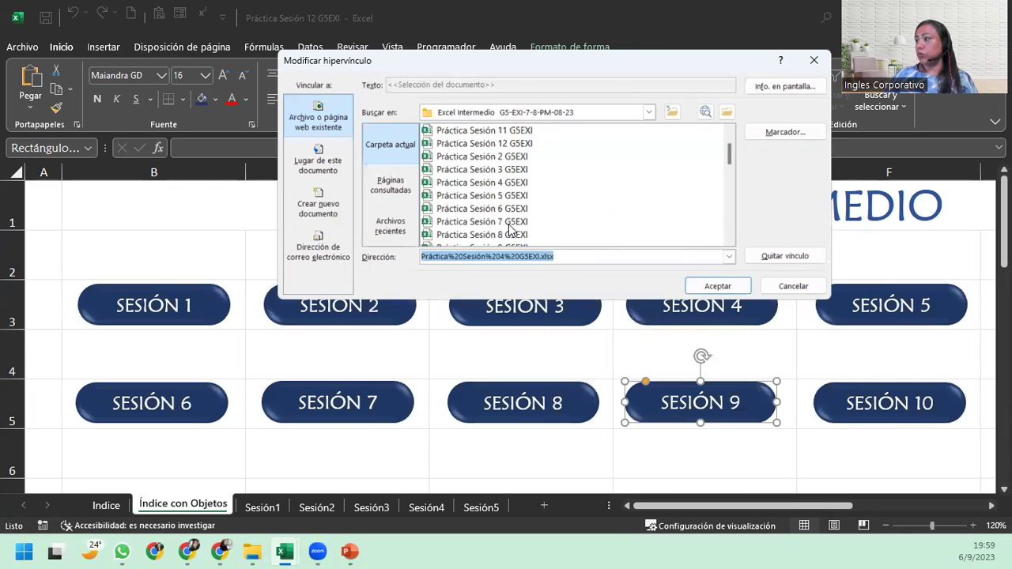
{"action": "left_click", "coordinate": [506, 209]}
{"action": "left_click", "coordinate": [709, 288]}
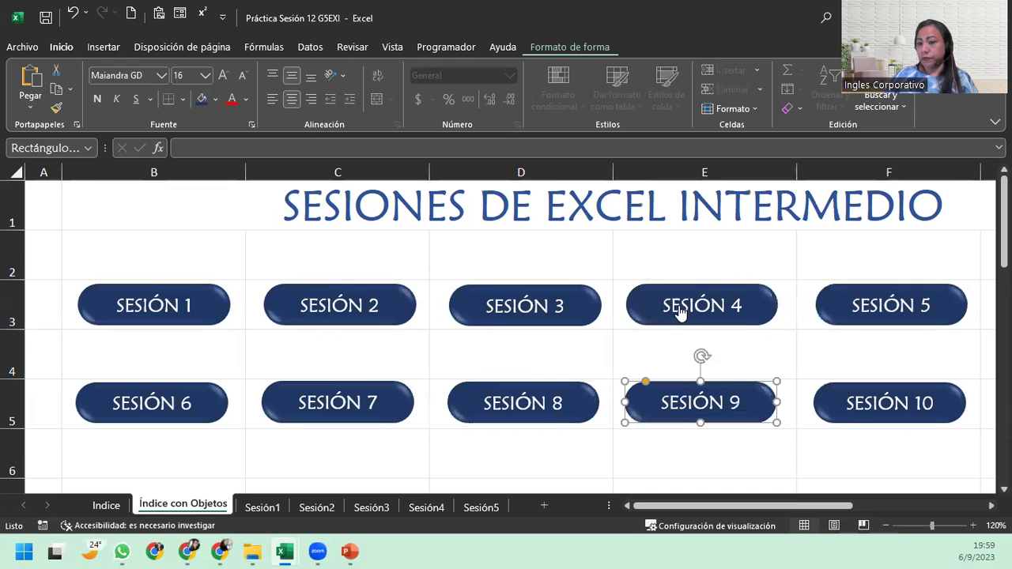
- Link the SESIÓN 10 button to the Práctica Sesión 10 G5EXI workbook
{"action": "right_click", "coordinate": [853, 411]}
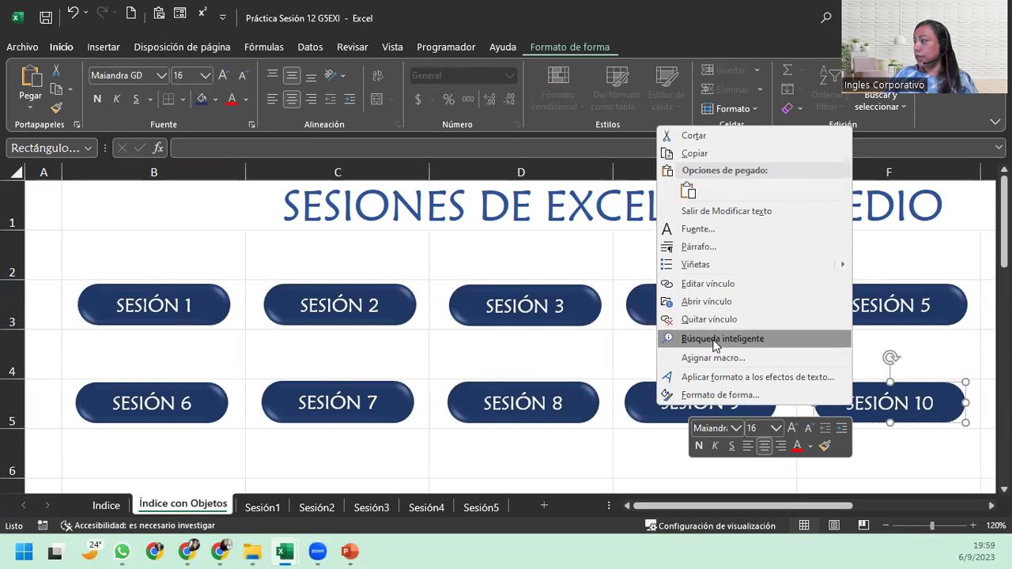
{"action": "left_click", "coordinate": [726, 283]}
{"action": "scroll", "coordinate": [624, 237], "scroll_direction": "down", "scroll_amount": 3}
{"action": "scroll", "coordinate": [553, 213], "scroll_direction": "up", "scroll_amount": 3}
{"action": "left_click", "coordinate": [528, 191]}
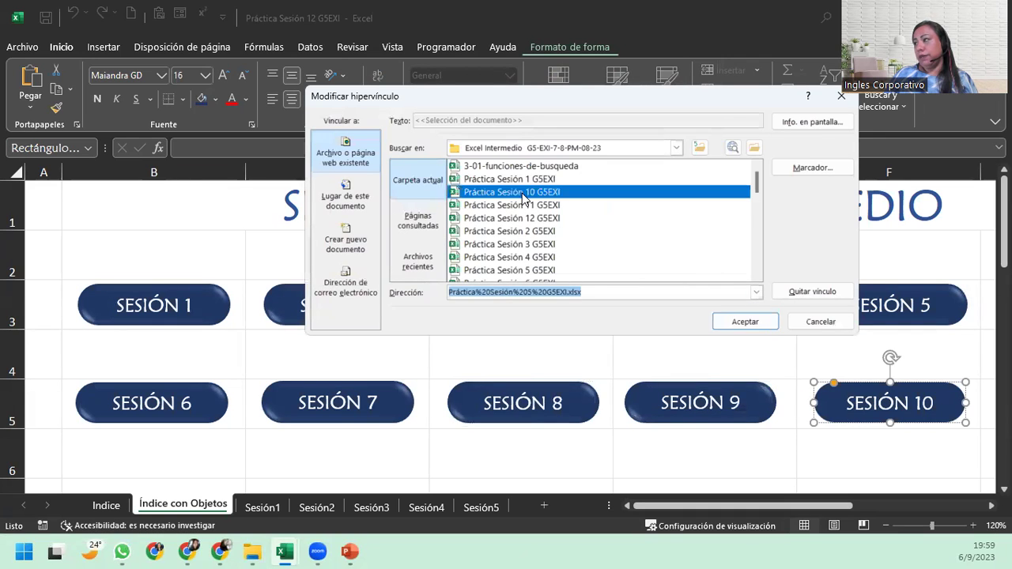
{"action": "left_click", "coordinate": [768, 324]}
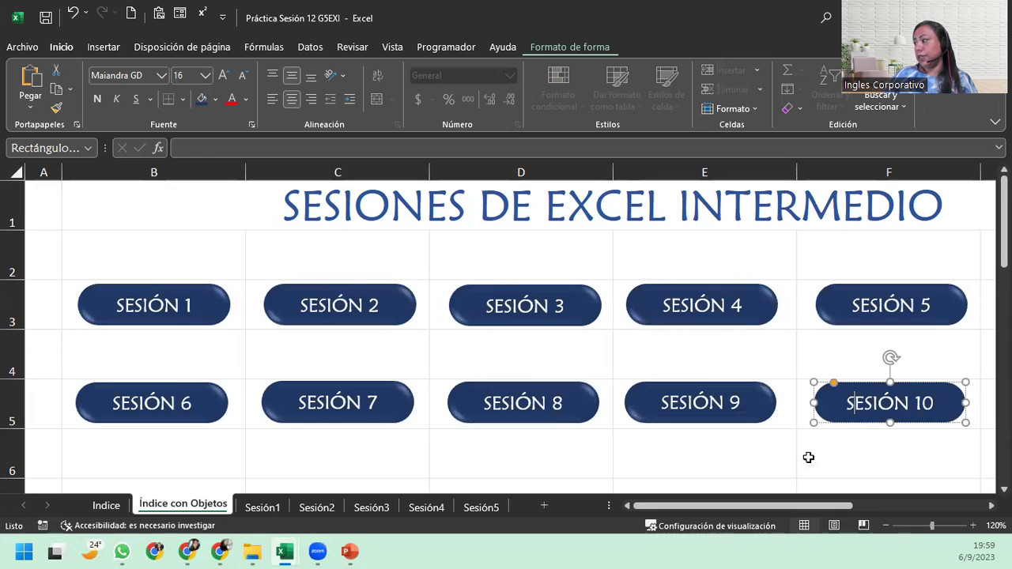
- Reconfirm SESIÓN 10's link to Práctica Sesión 10 G5EXI, then deselect to cell D6
{"action": "right_click", "coordinate": [844, 424]}
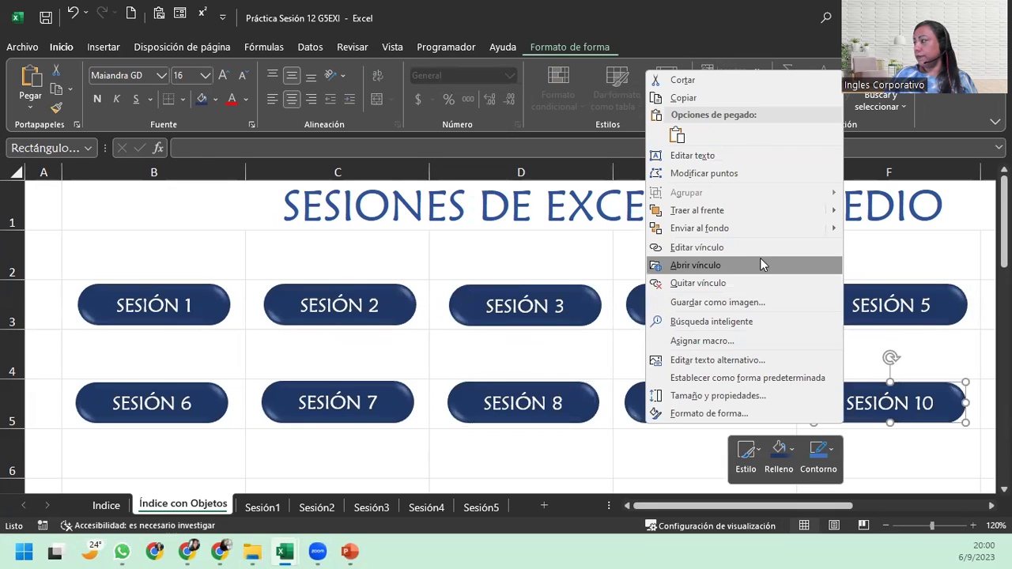
{"action": "left_click", "coordinate": [735, 253]}
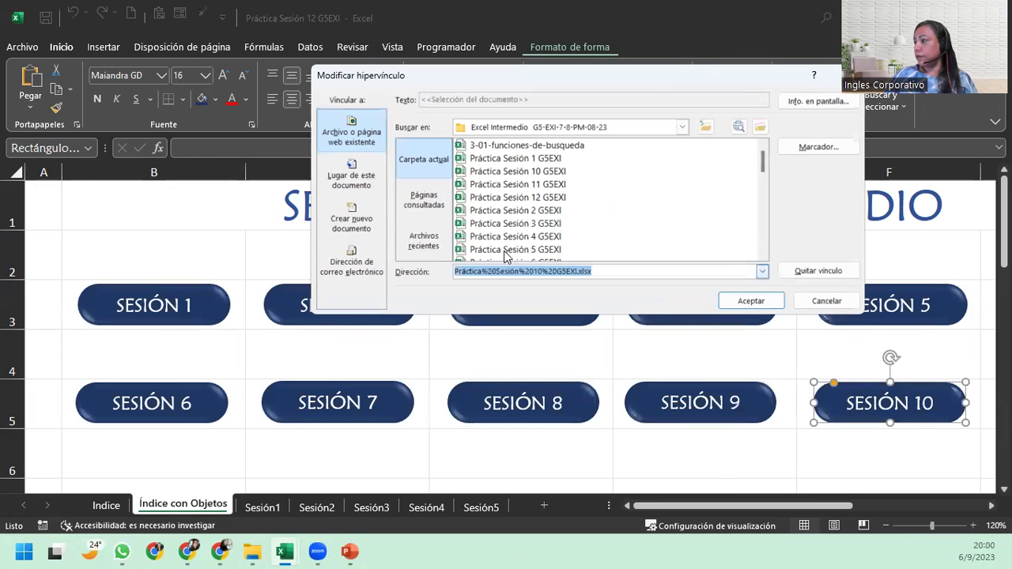
{"action": "scroll", "coordinate": [518, 241], "scroll_direction": "down", "scroll_amount": 3}
{"action": "scroll", "coordinate": [518, 220], "scroll_direction": "up", "scroll_amount": 2}
{"action": "scroll", "coordinate": [518, 206], "scroll_direction": "up", "scroll_amount": 1}
{"action": "left_click", "coordinate": [517, 171]}
{"action": "left_click", "coordinate": [751, 301]}
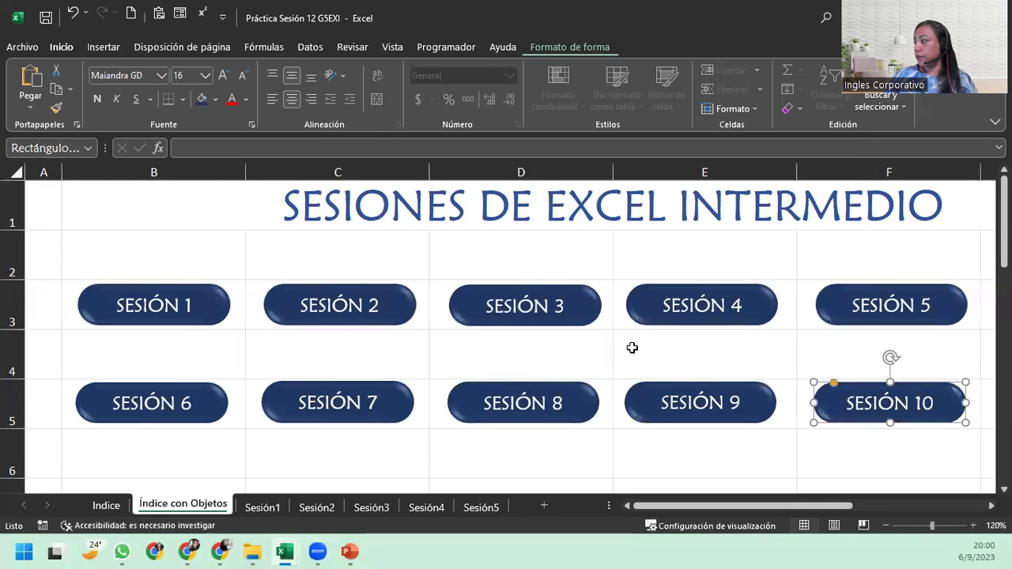
{"action": "left_click", "coordinate": [528, 463]}
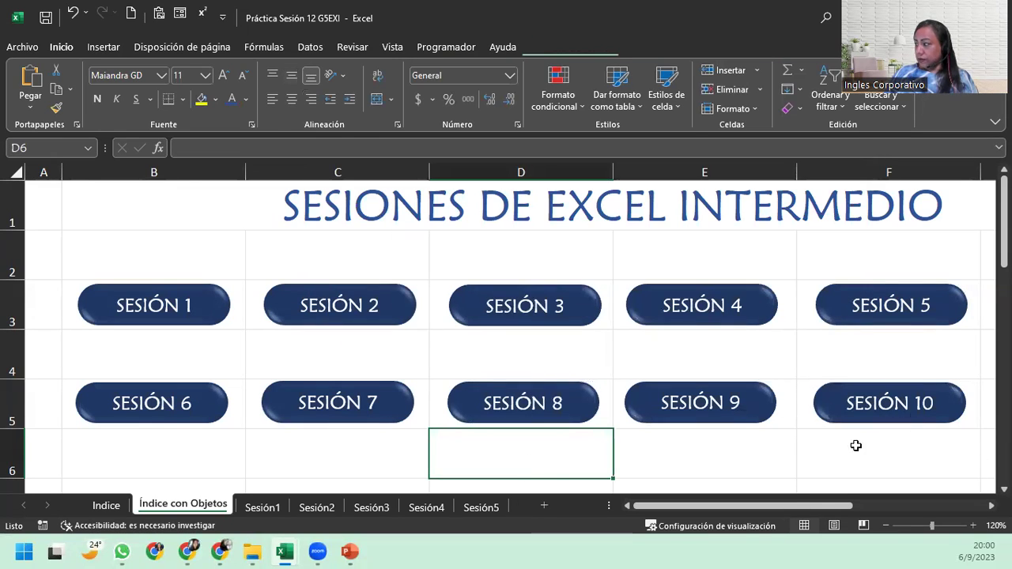